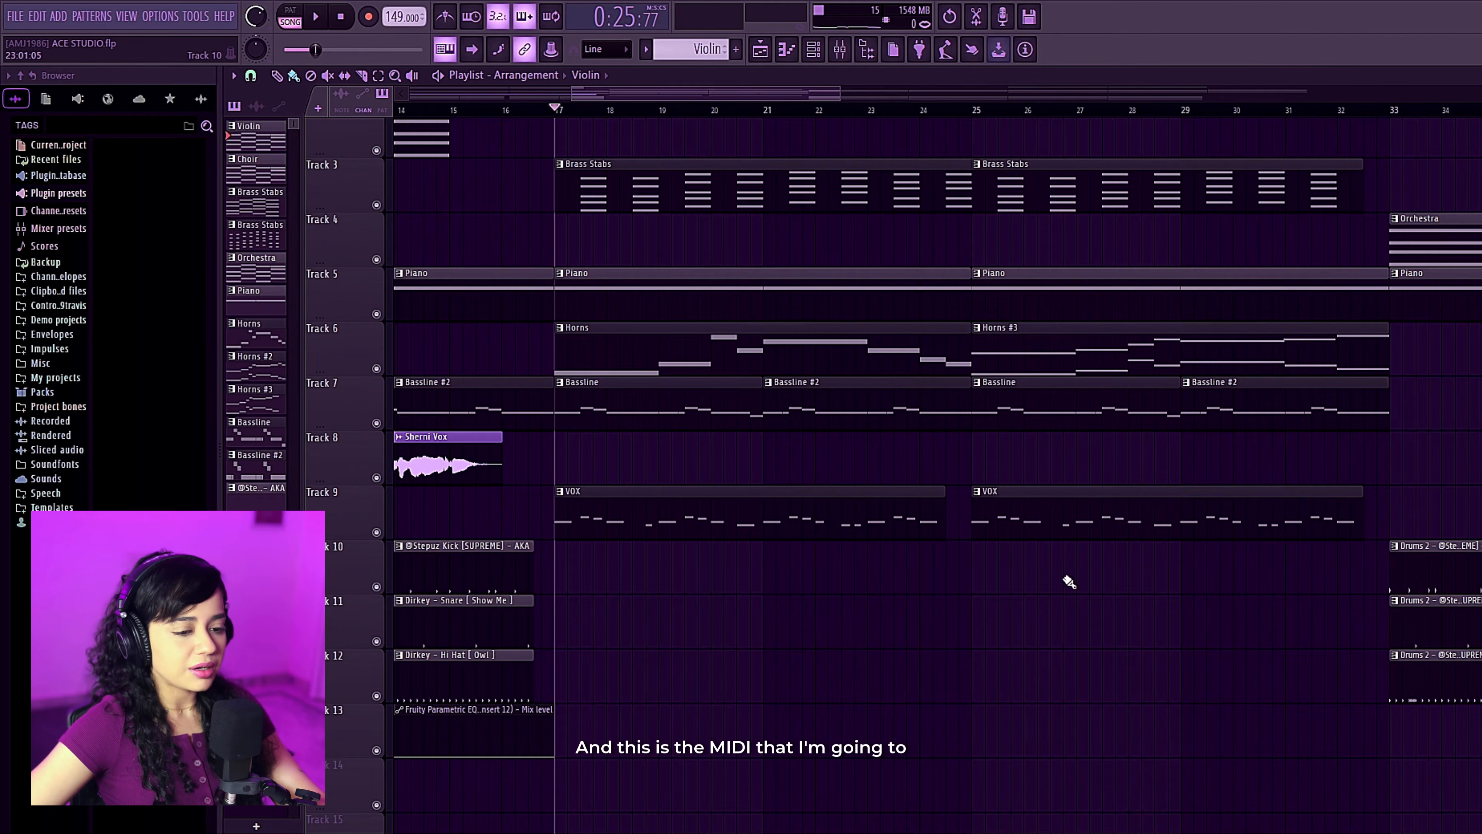
Play the arrangement and review the instrument channels in the mixer.
key("space")
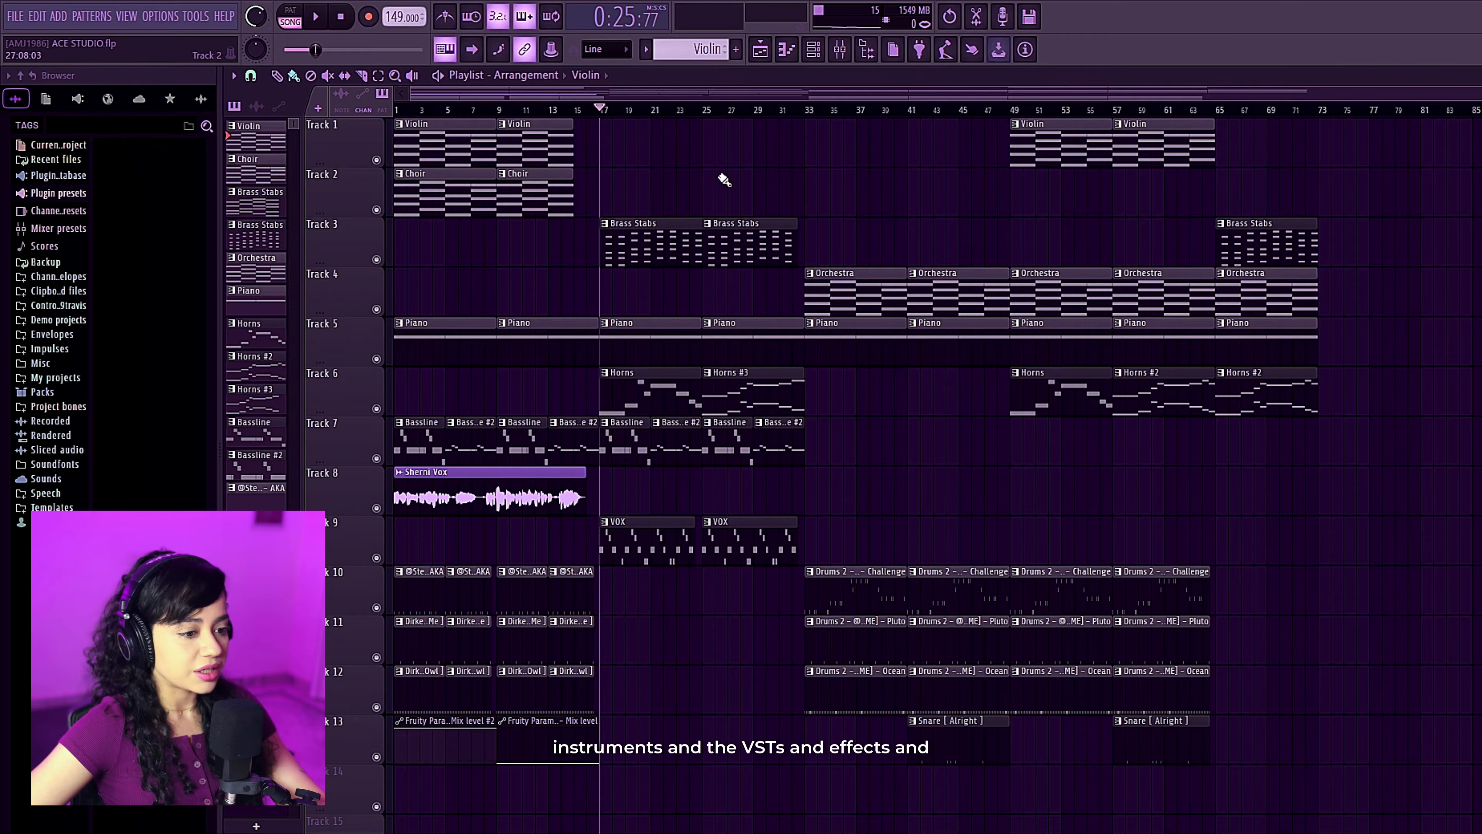
left_click(840, 51)
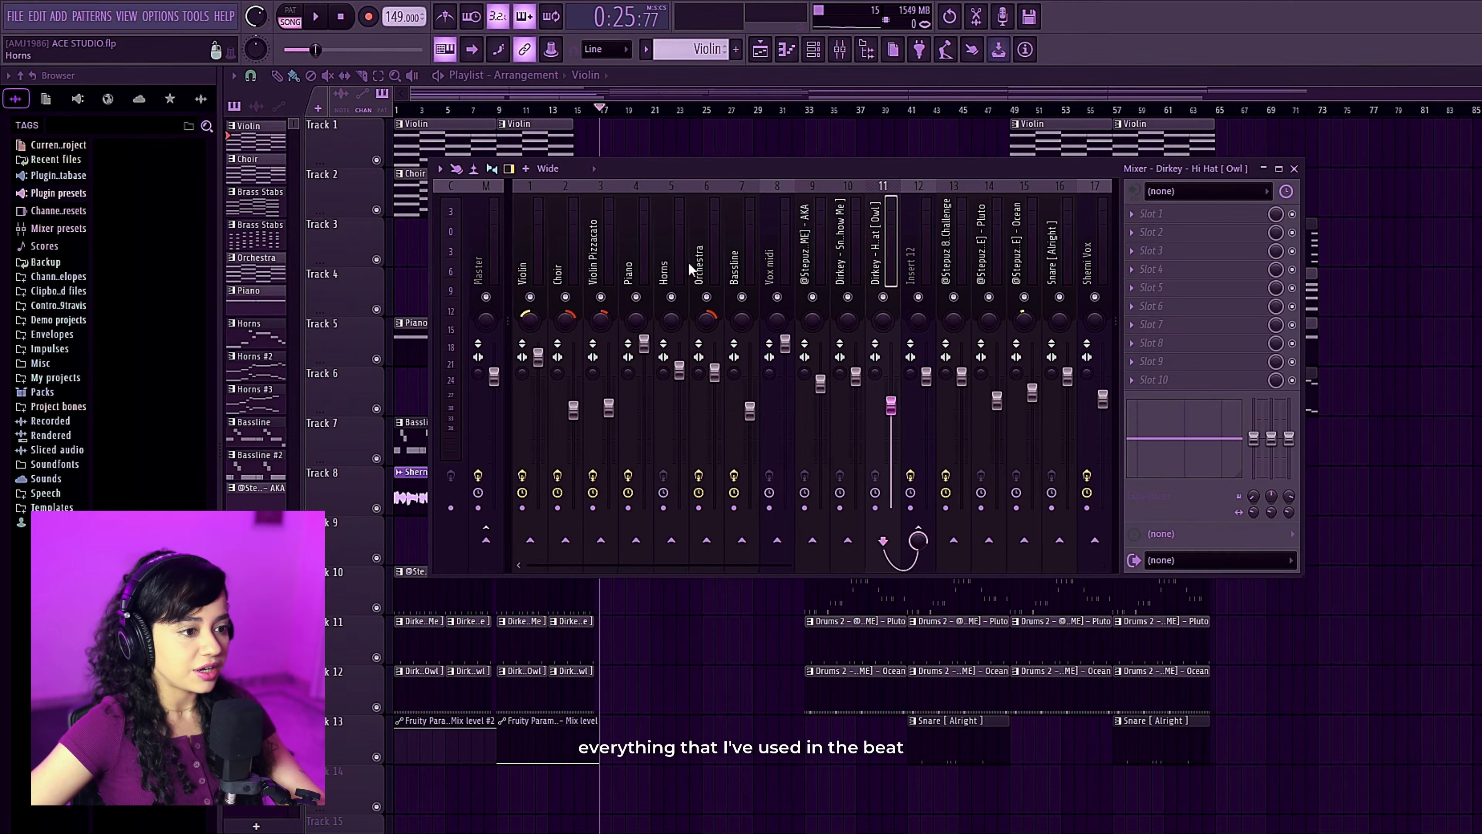
key("F9")
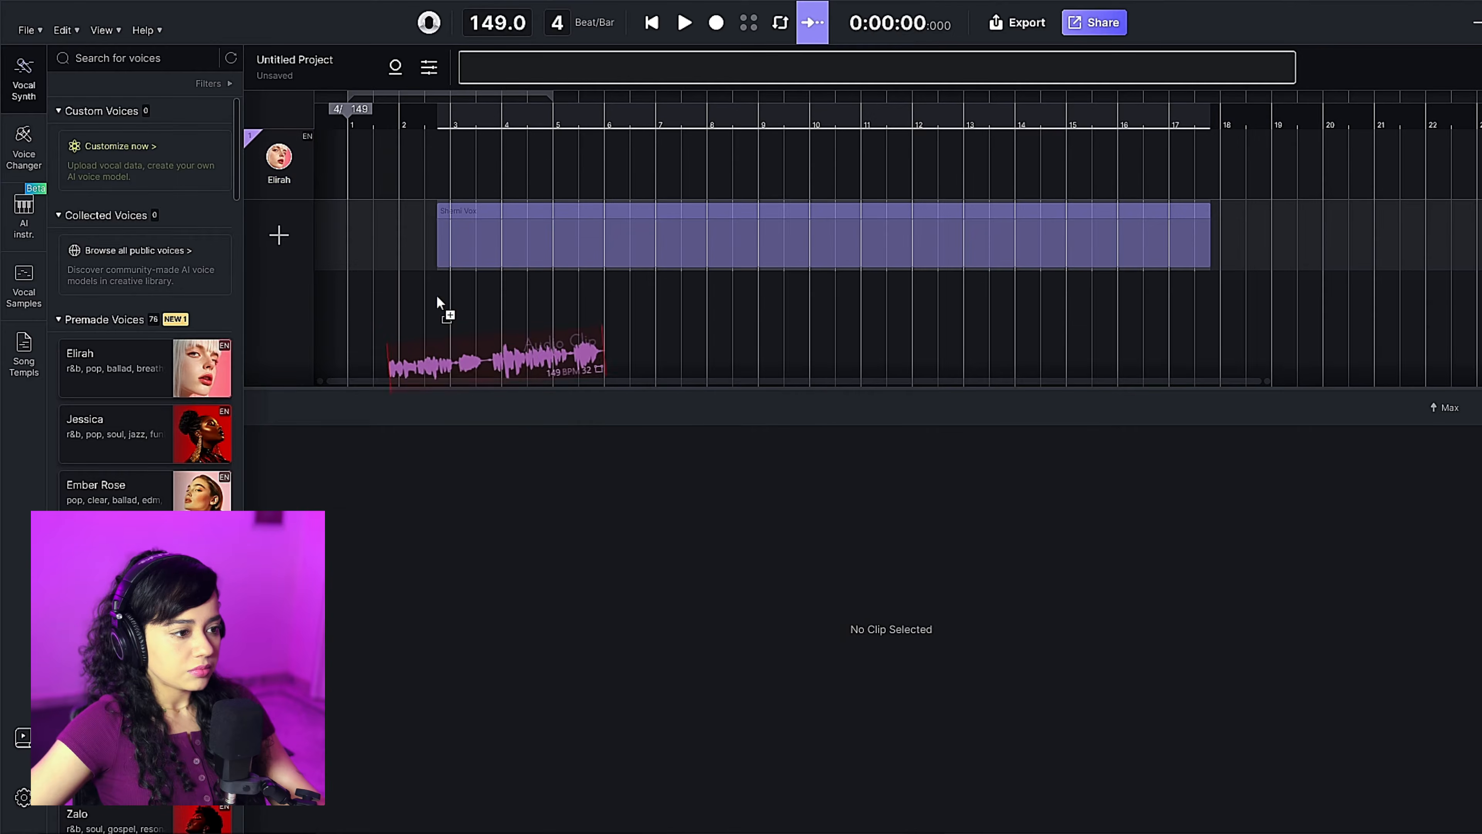
Switch to ACE Studio, place the Sherni Vox audio on a new track at bar 1 and convert it to English MIDI and lyrics.
left_click_drag(440, 307, 358, 215)
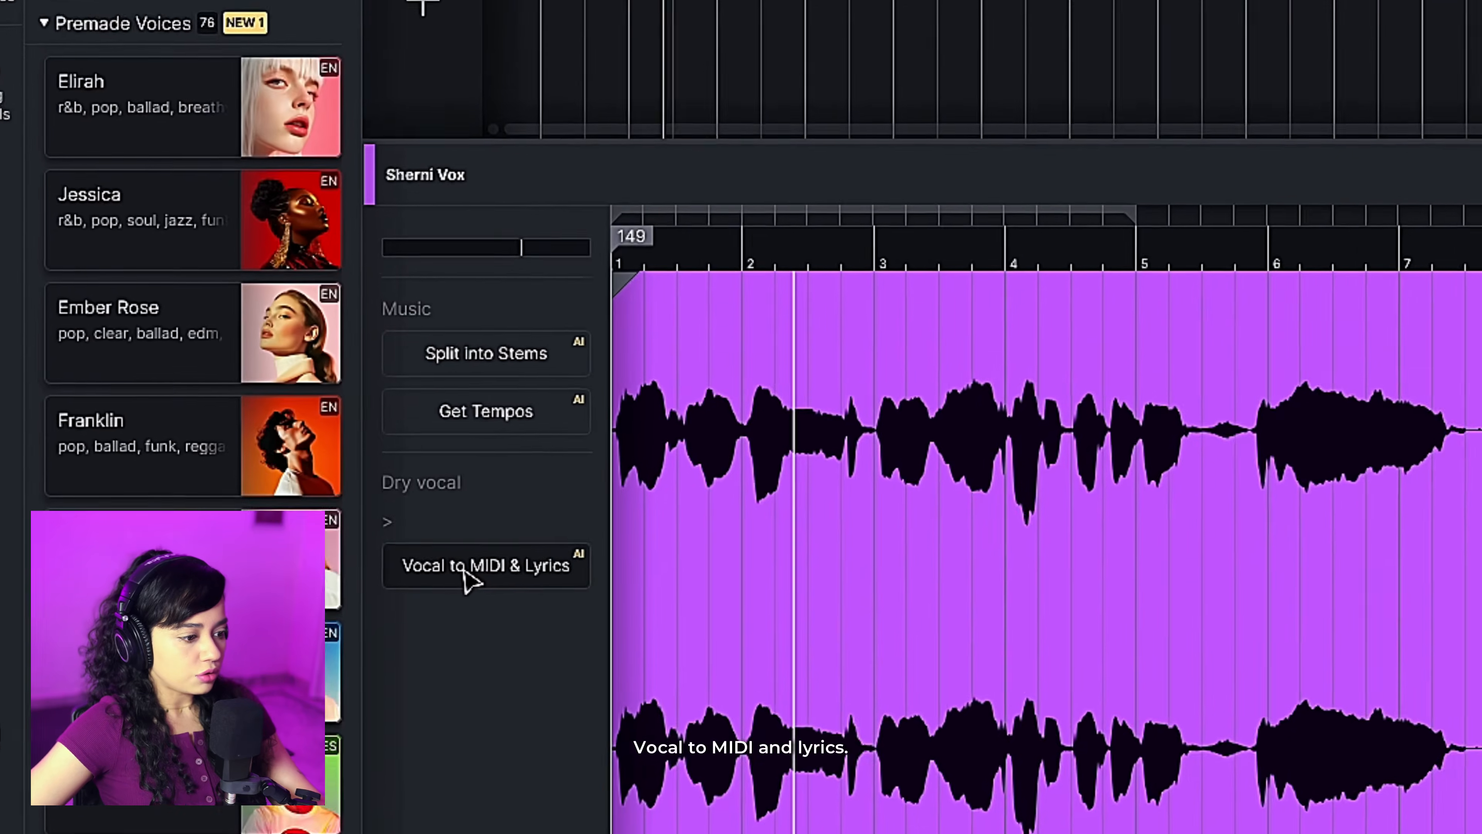
left_click(305, 641)
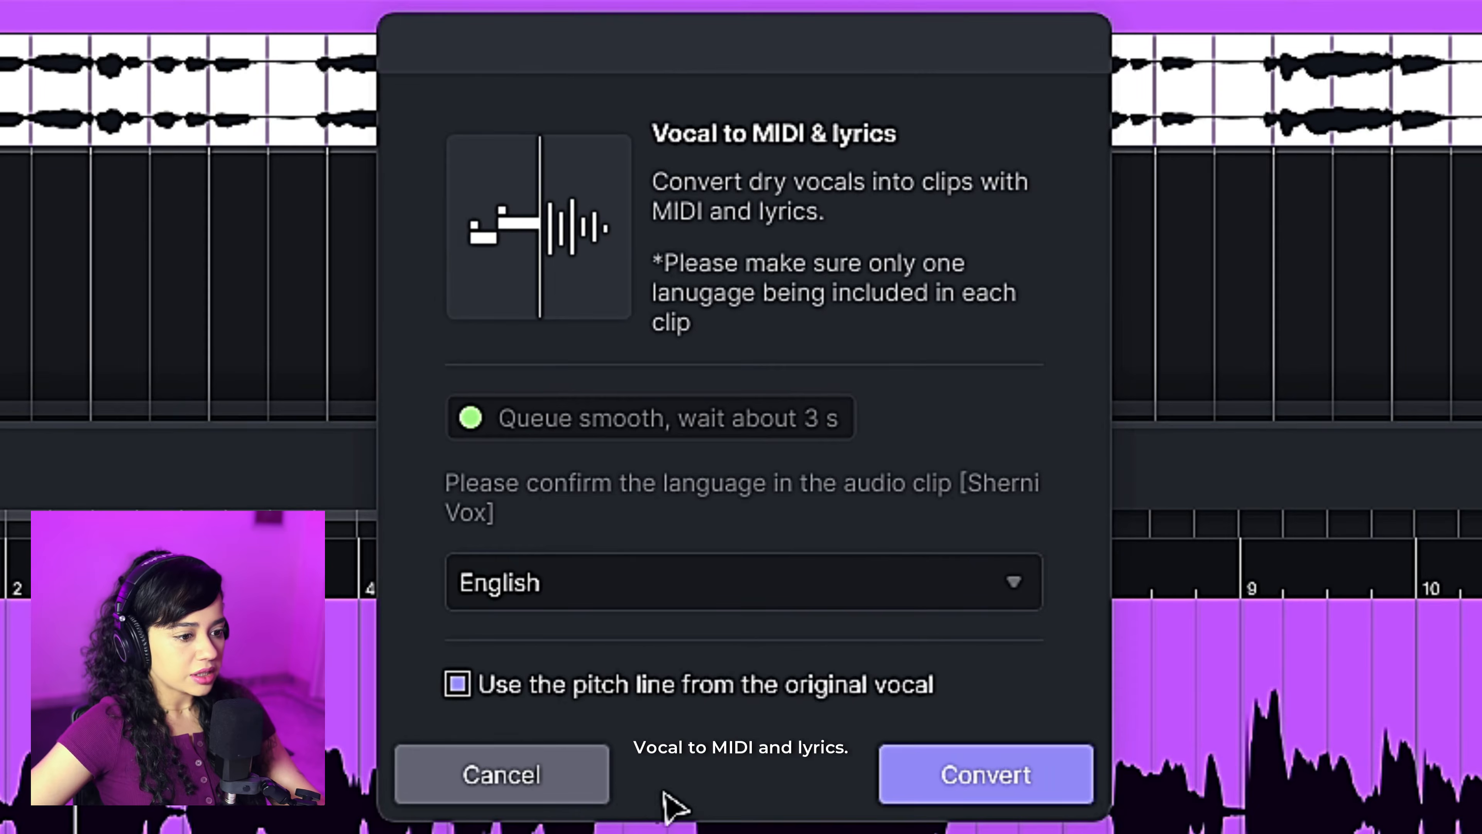
left_click(999, 783)
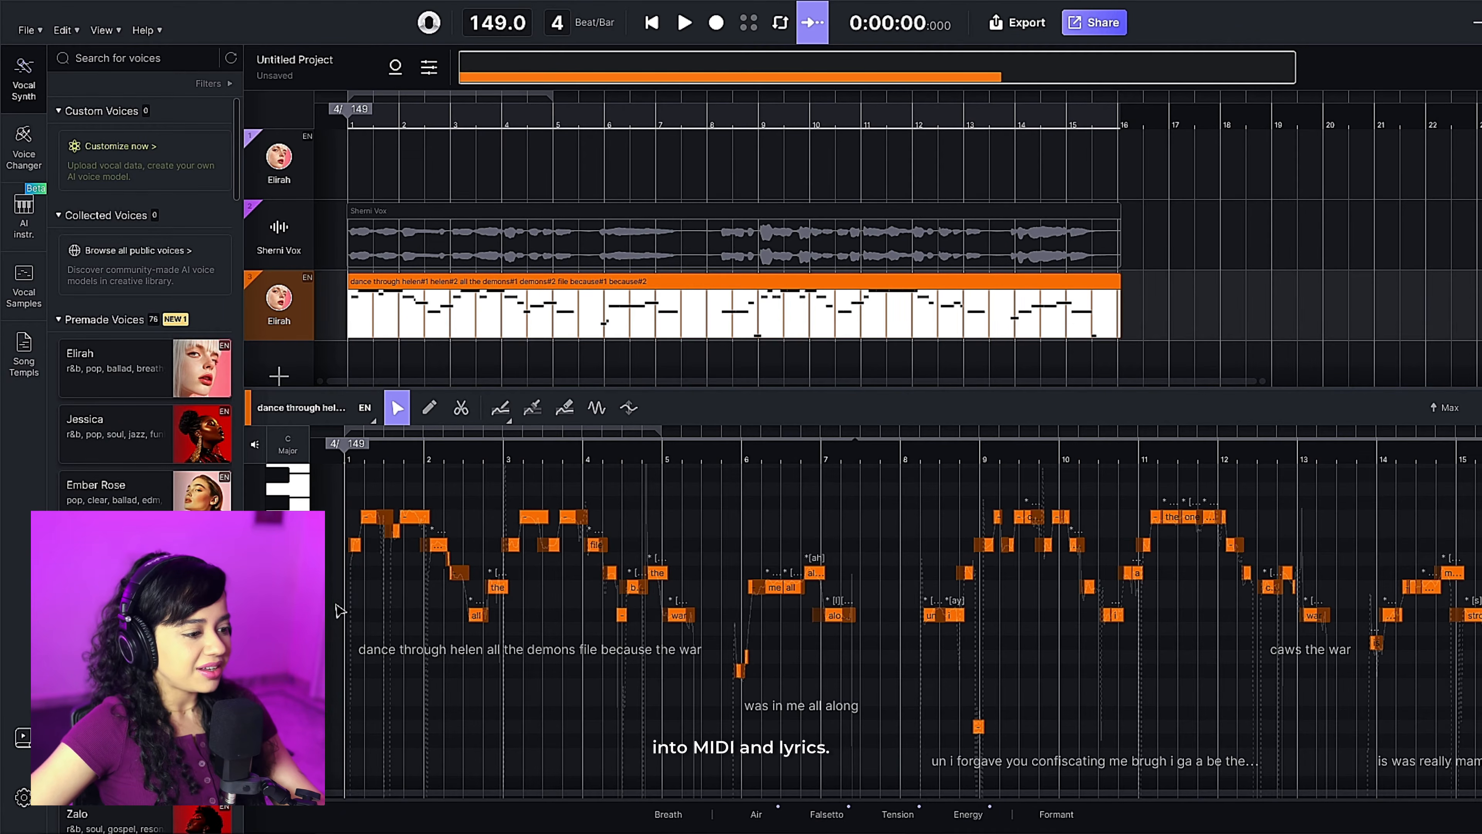
Play back the converted vocal clip from the start while examining its notes and detected lyrics.
scroll(338, 610, "up", 10)
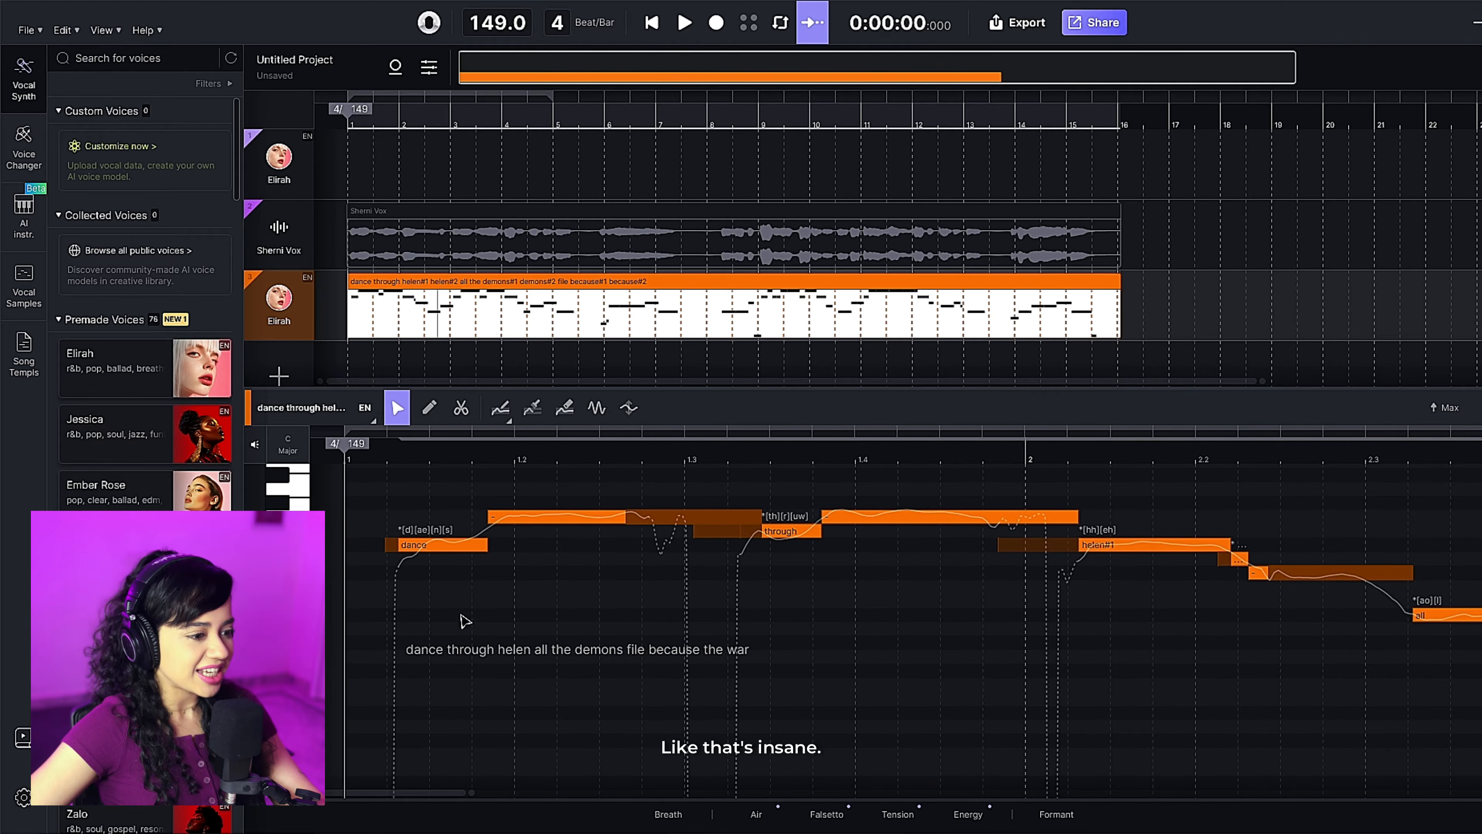
scroll(426, 628, "down", 4)
key("space")
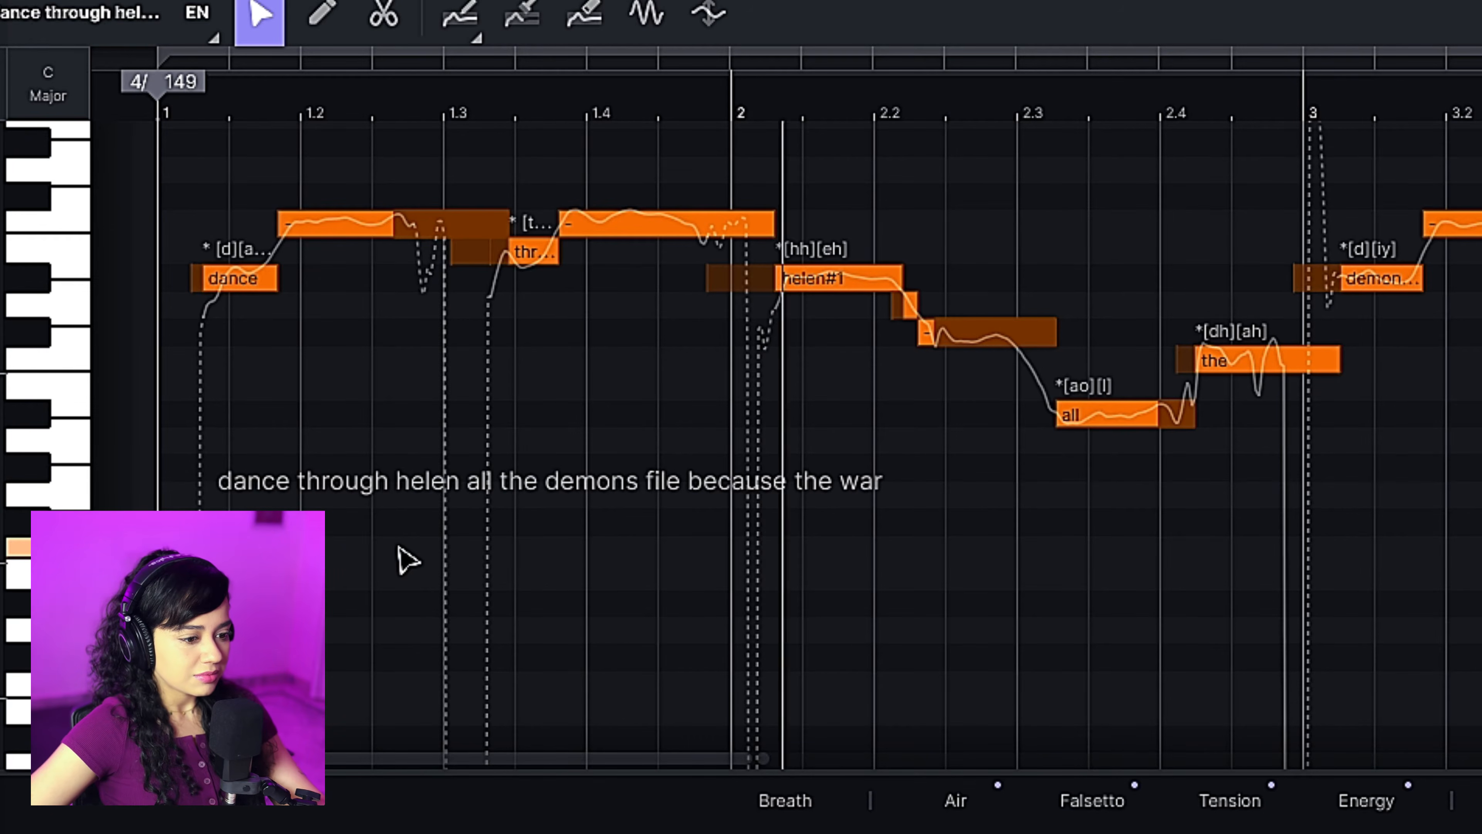
scroll(390, 562, "down", 5)
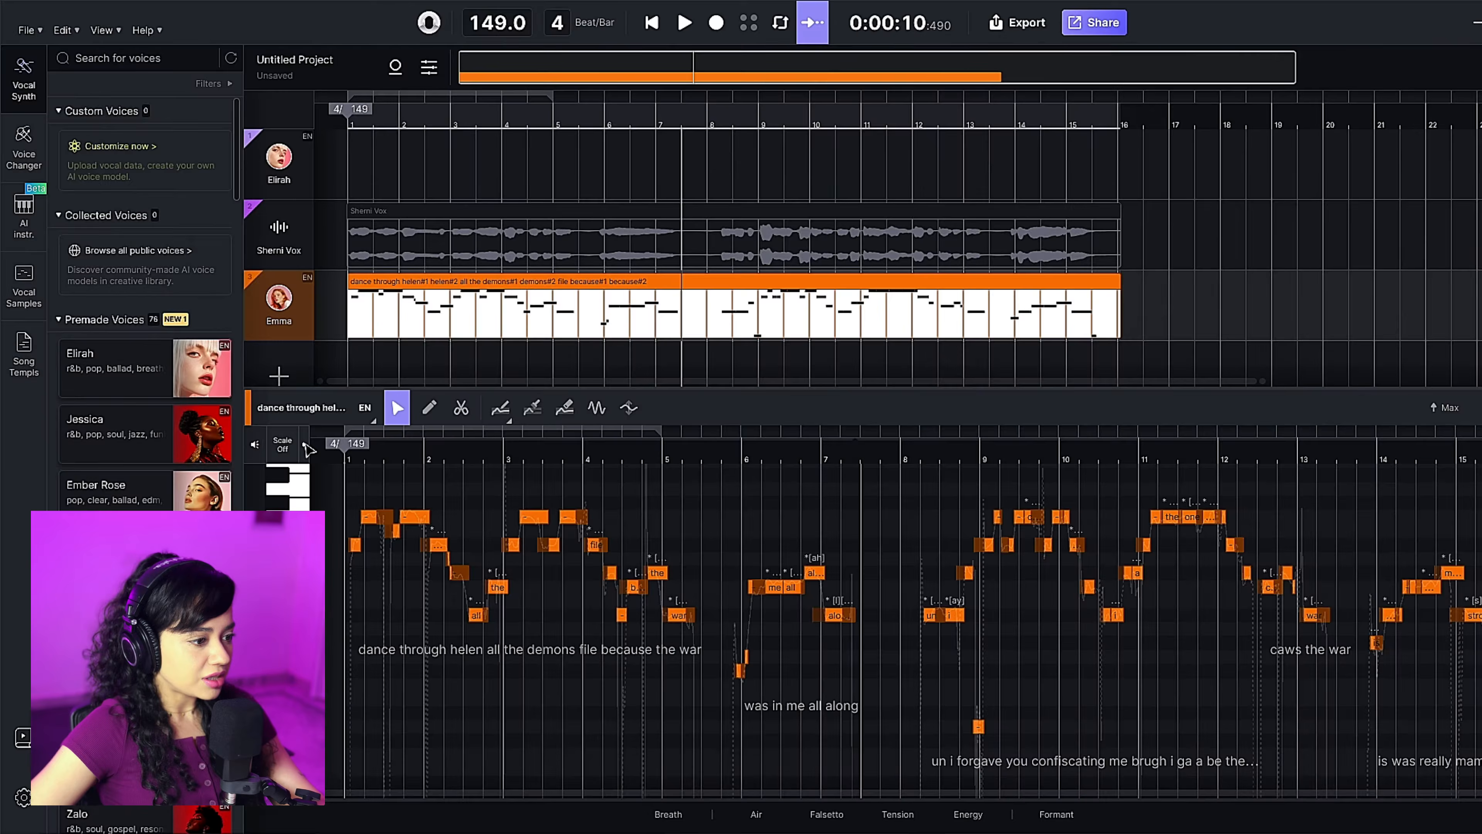
Set the piano roll's scale to A# Minor and turn on its scale highlighting.
left_click(309, 446)
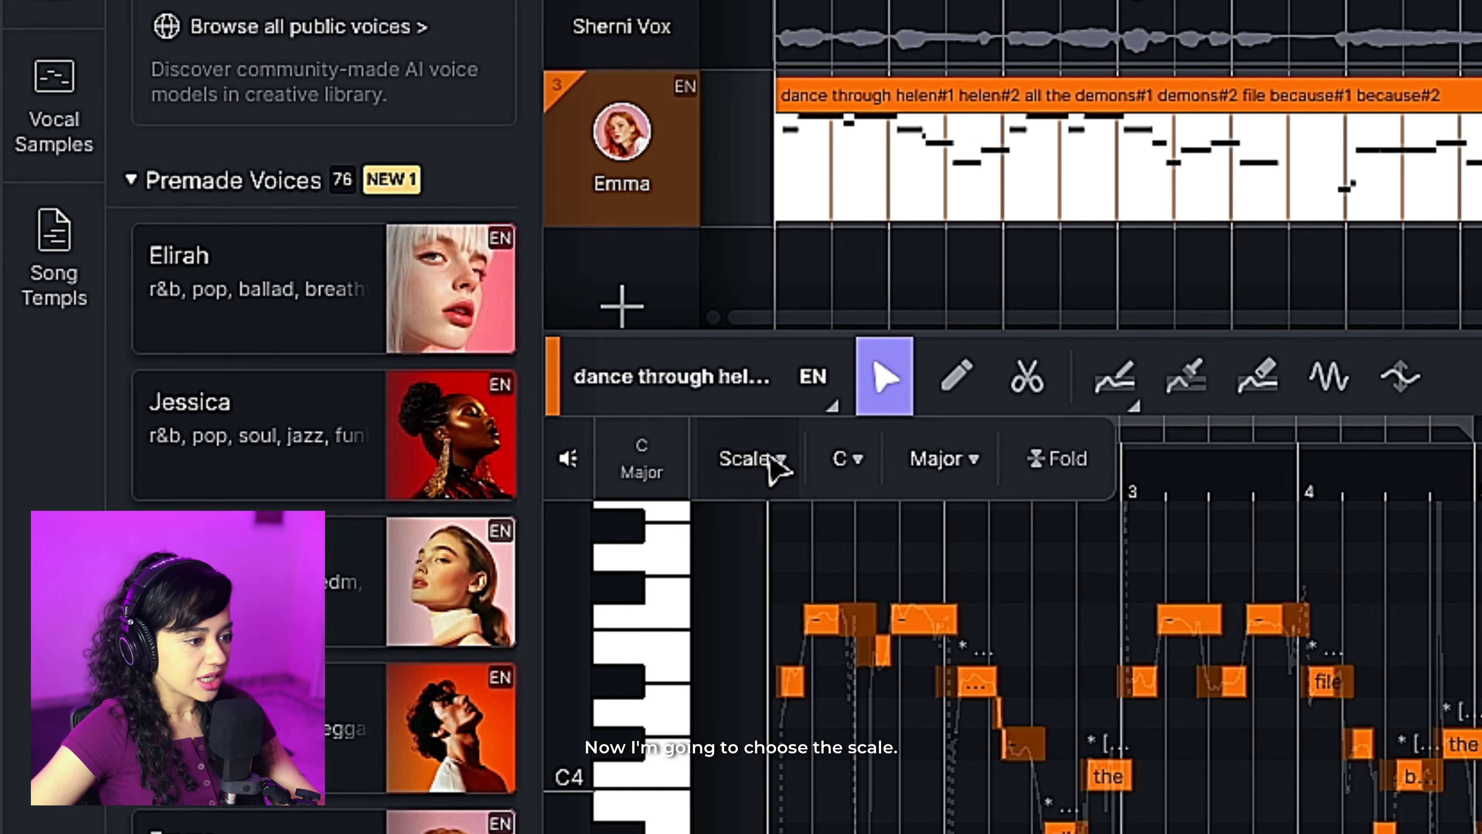
left_click(776, 461)
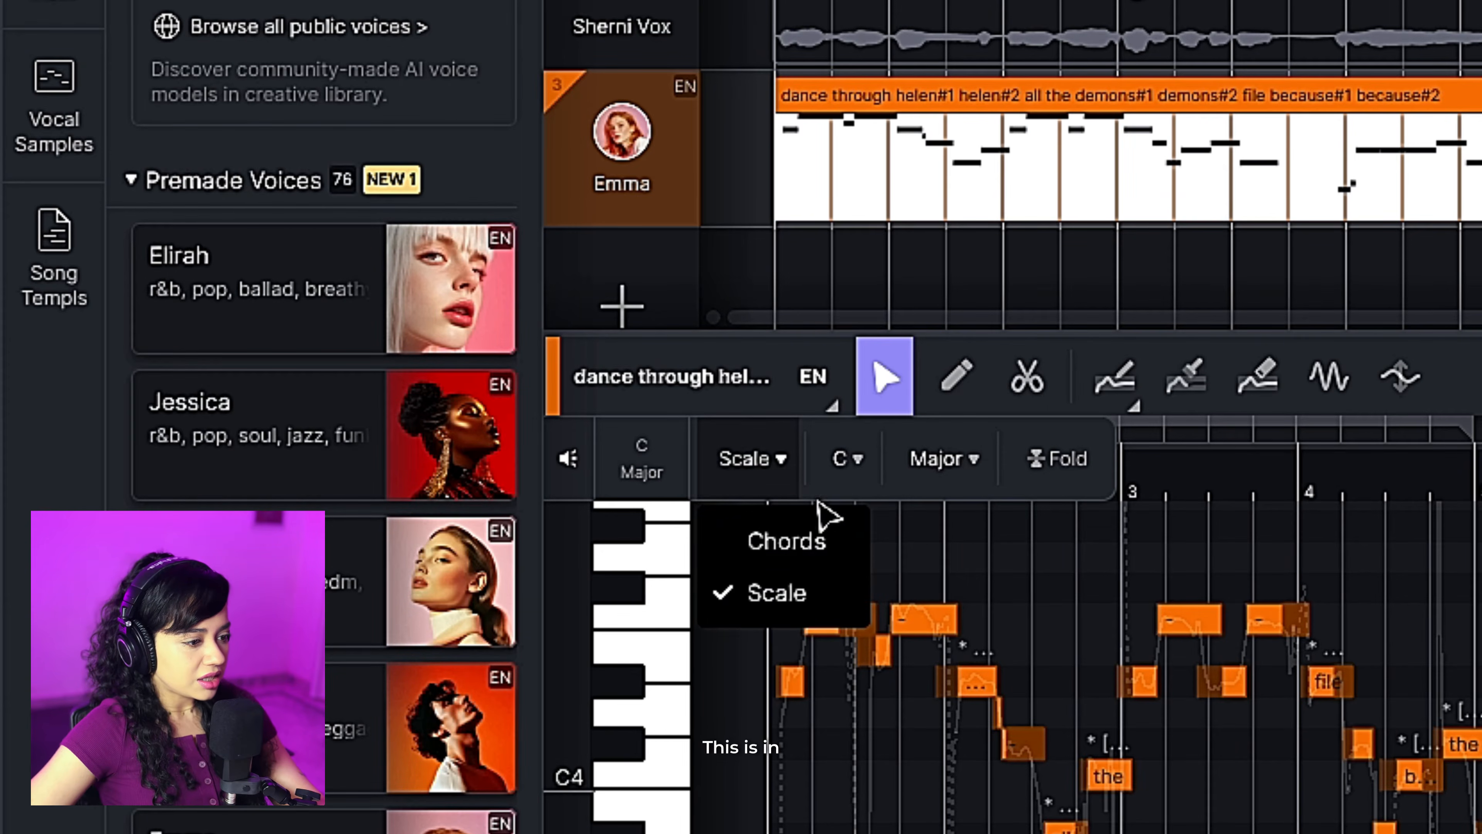
left_click(846, 465)
left_click(849, 462)
scroll(881, 619, "down", 3)
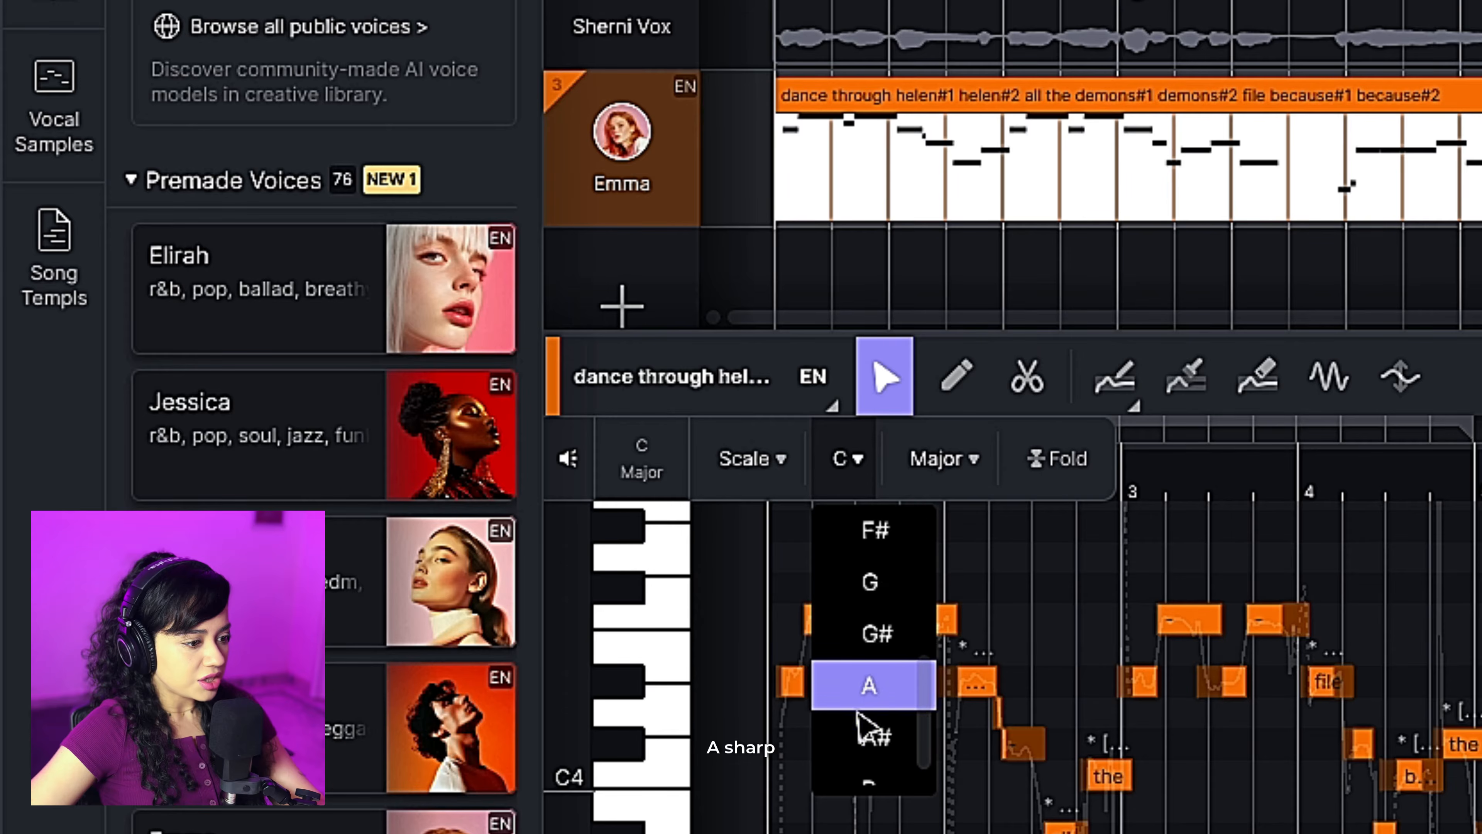
left_click(875, 734)
left_click(957, 460)
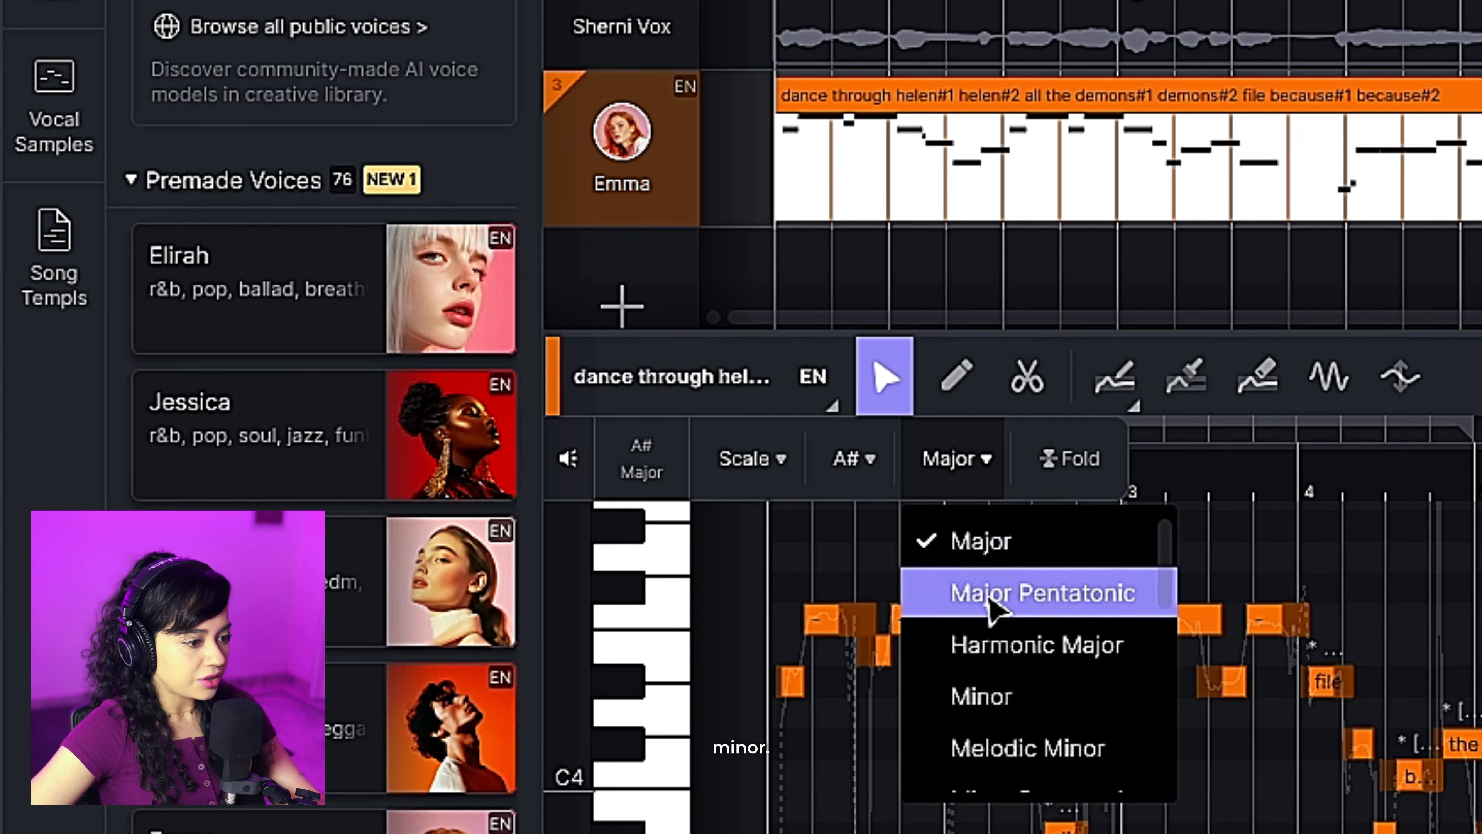
left_click(1033, 710)
left_click(635, 470)
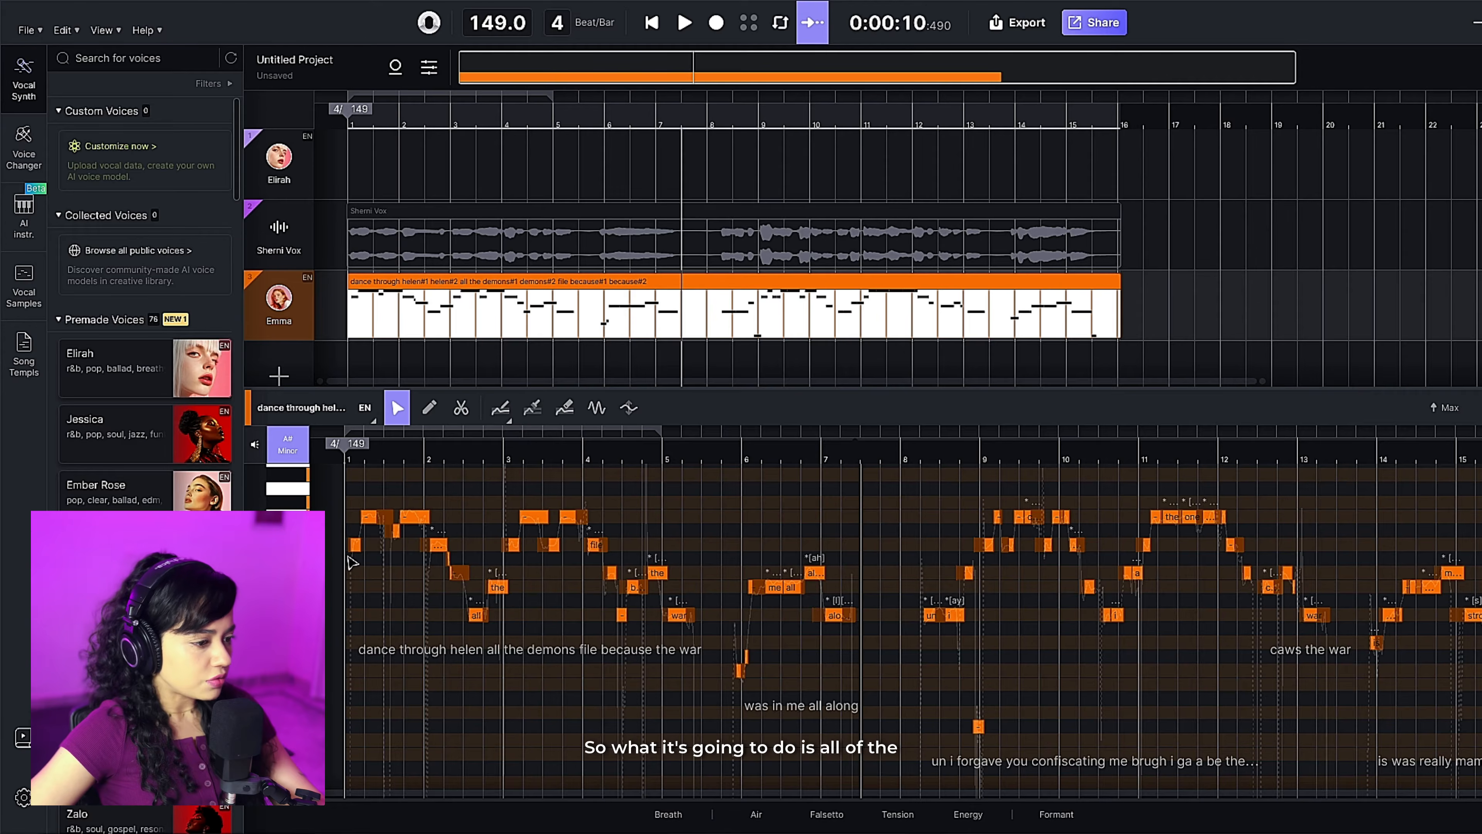
Move the off-scale "through" note and the short note after "helen#1" onto pitches of the highlighted scale.
scroll(799, 708, "up", 6)
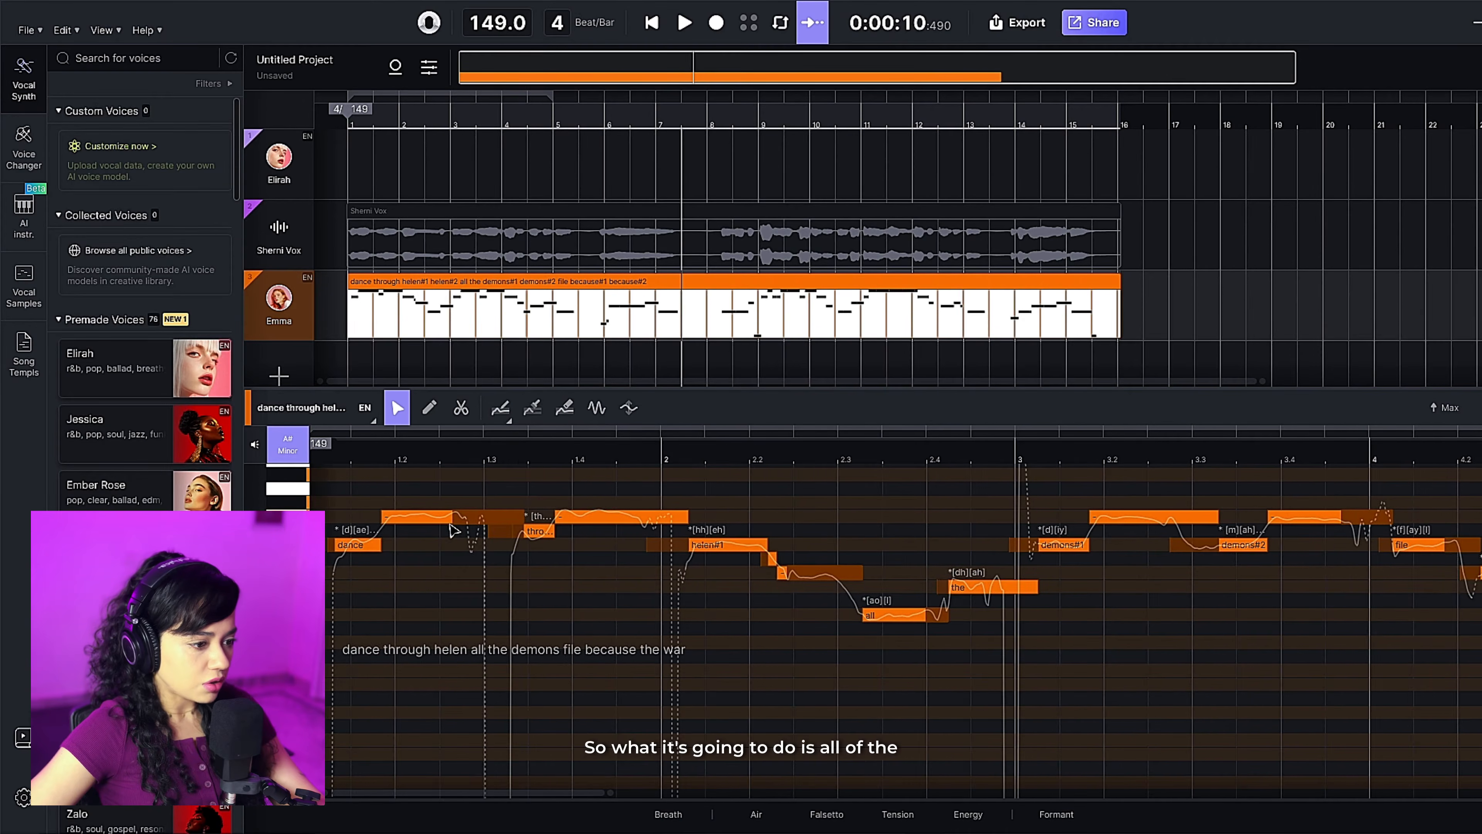
scroll(464, 513, "down", 4)
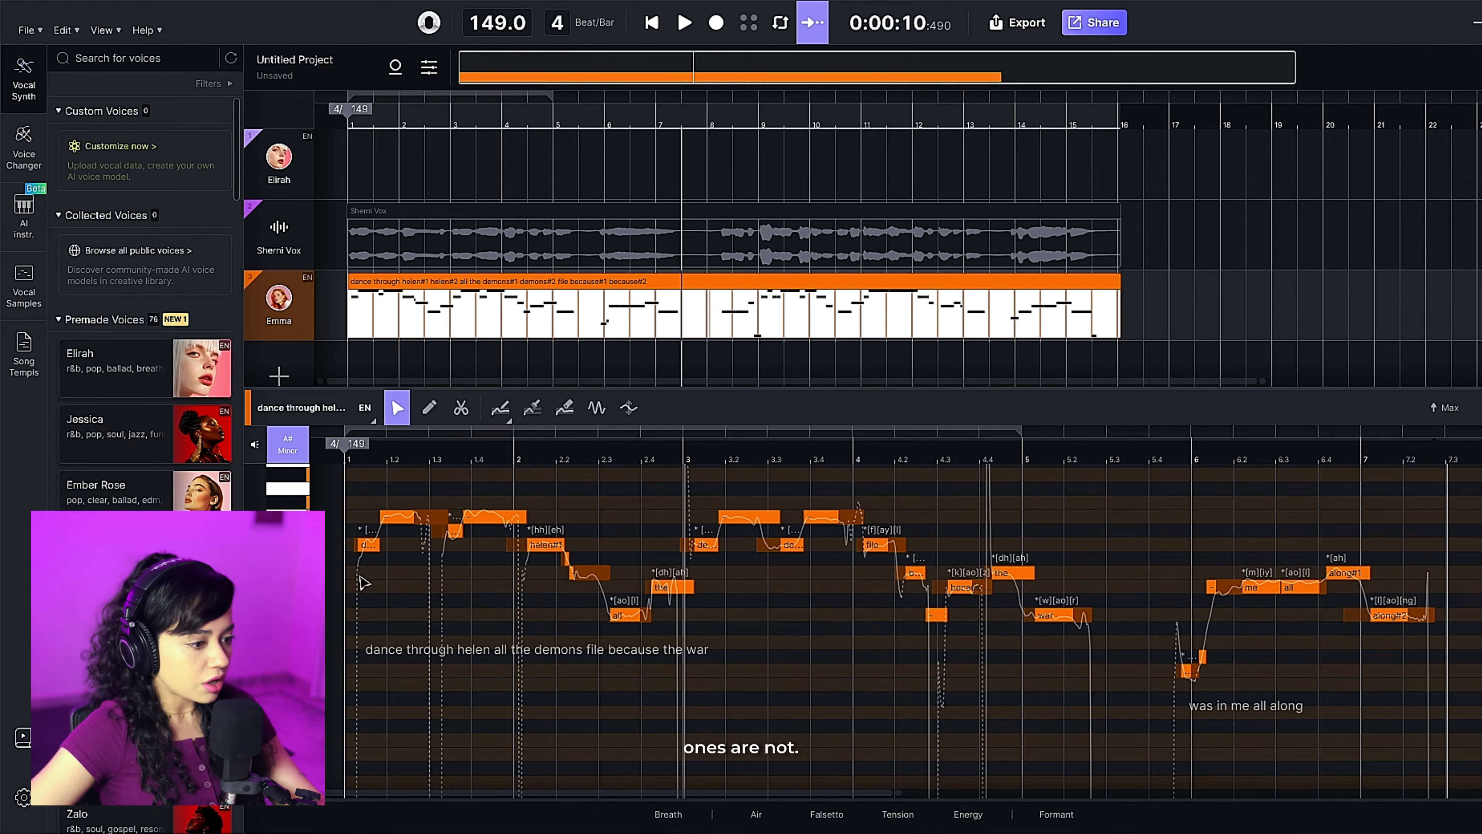
scroll(367, 517, "up", 3)
left_click(530, 546)
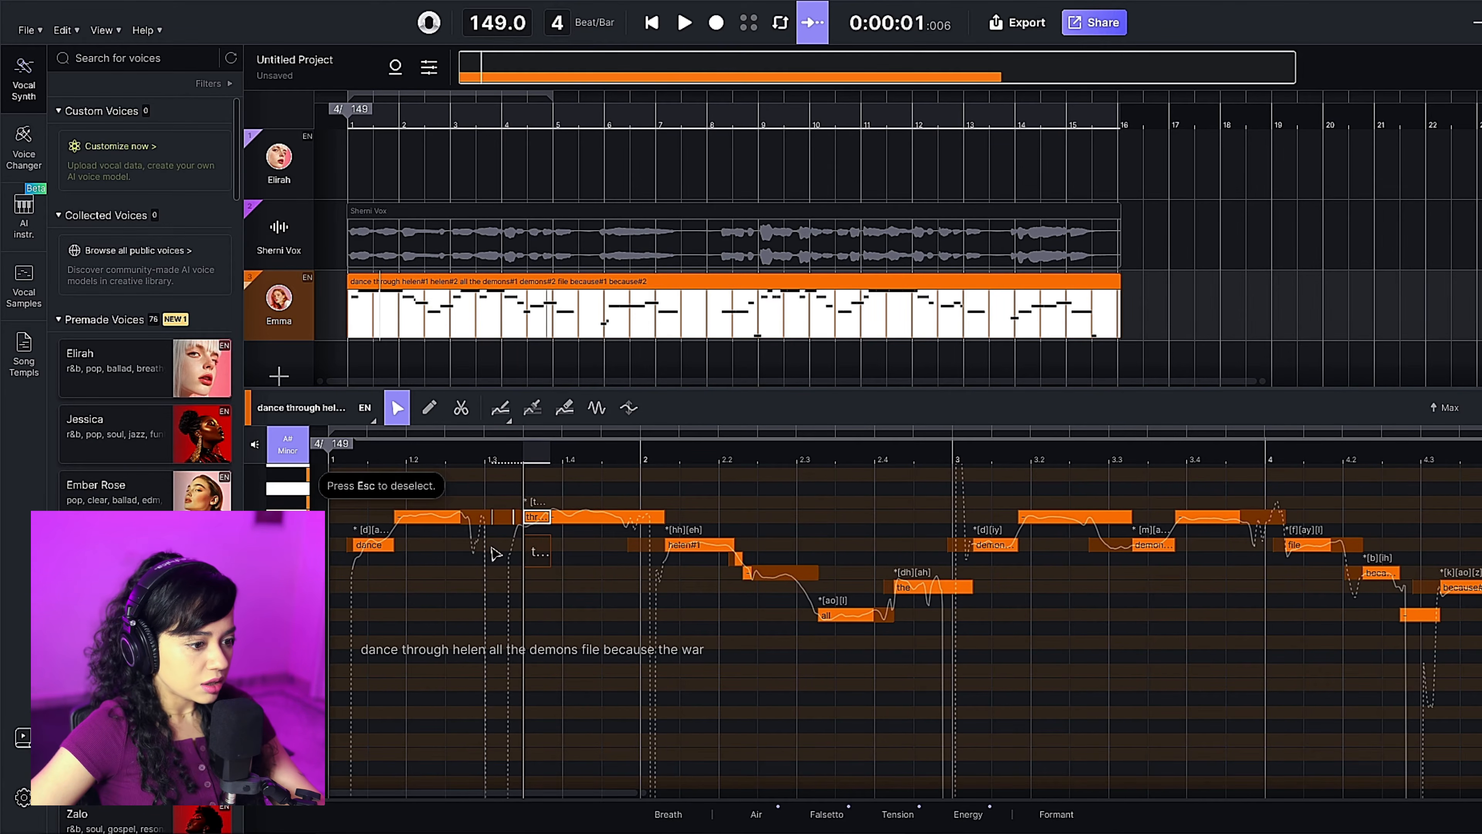
scroll(440, 562, "down", 4)
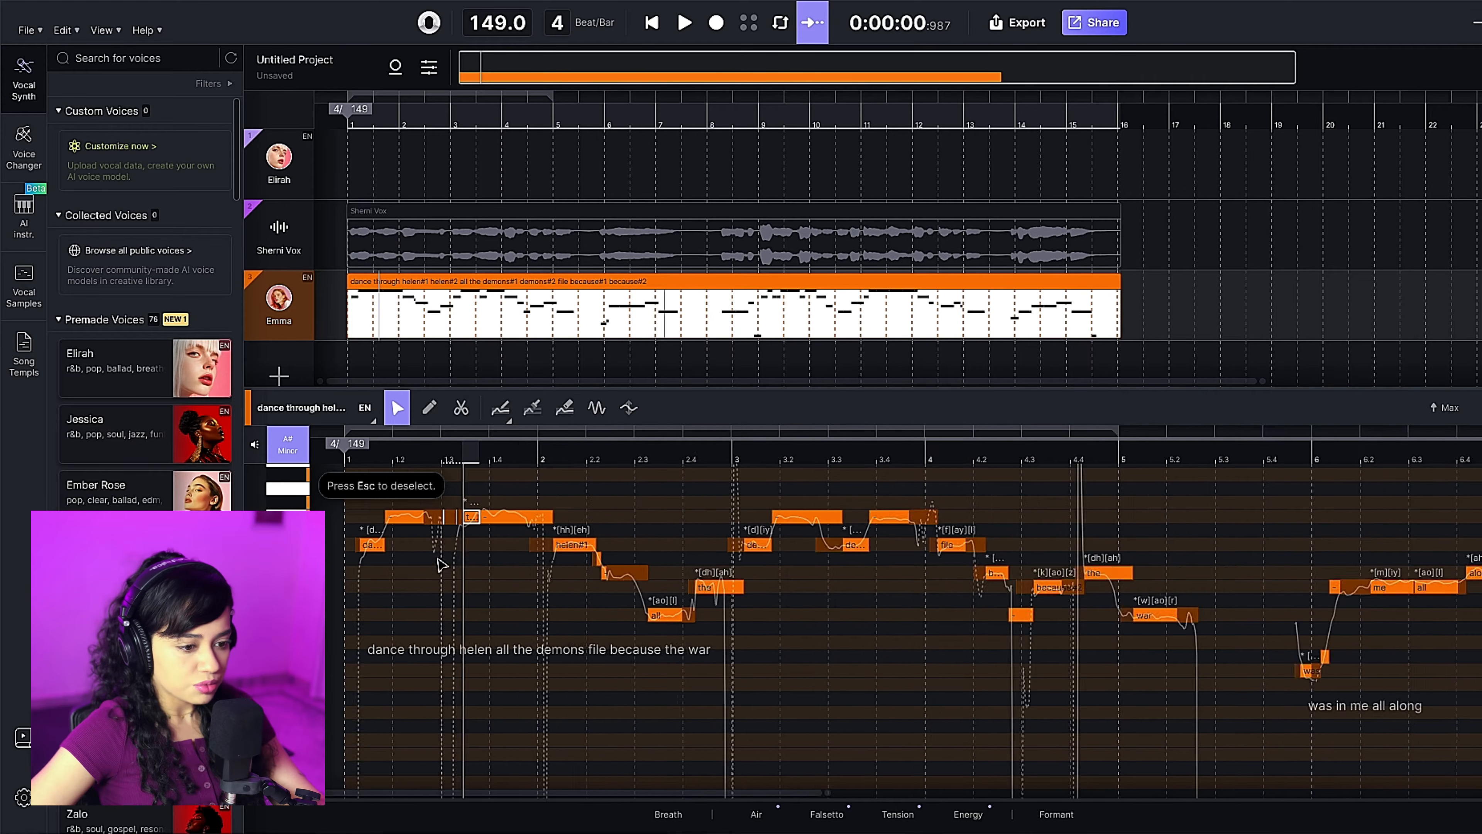
scroll(529, 582, "up", 7)
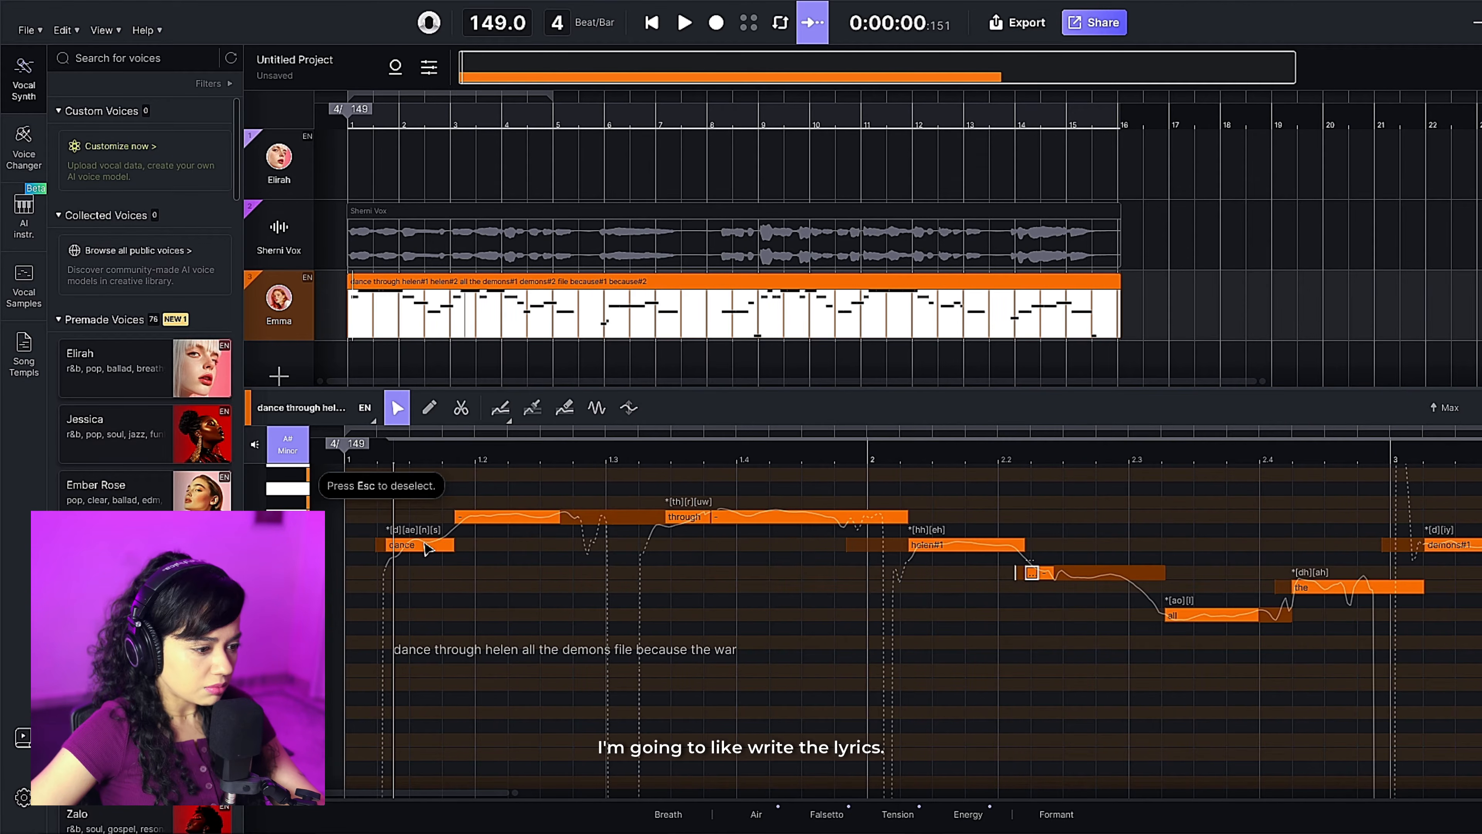
Change the lyric of the clip's first note to "danced".
double_click(427, 547)
type("danced")
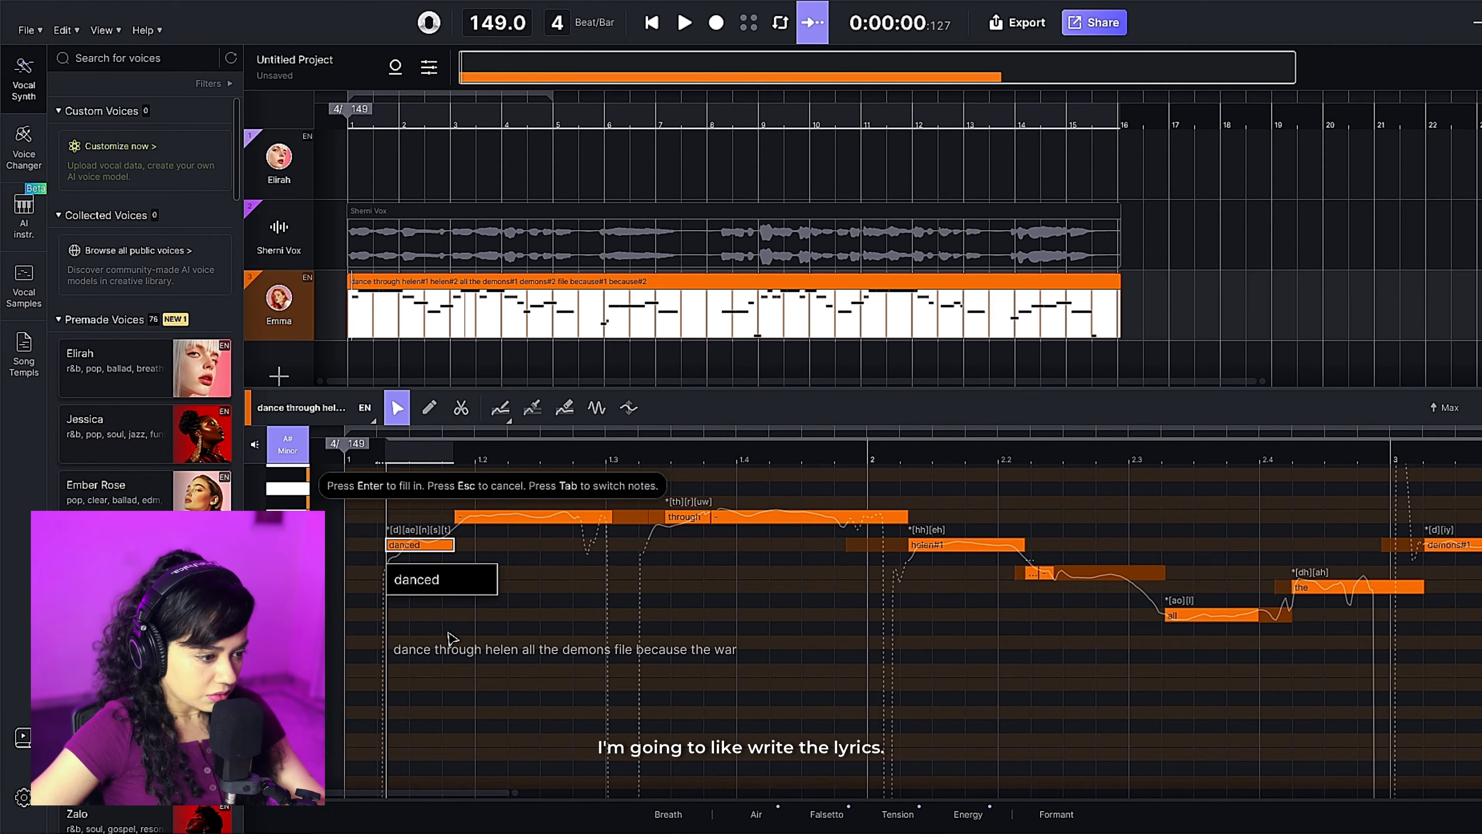
left_click(451, 633)
Change the "helen#1" note's lyric to "hell" and open the lyric of the short note after it for editing.
left_click(946, 545)
double_click(946, 546)
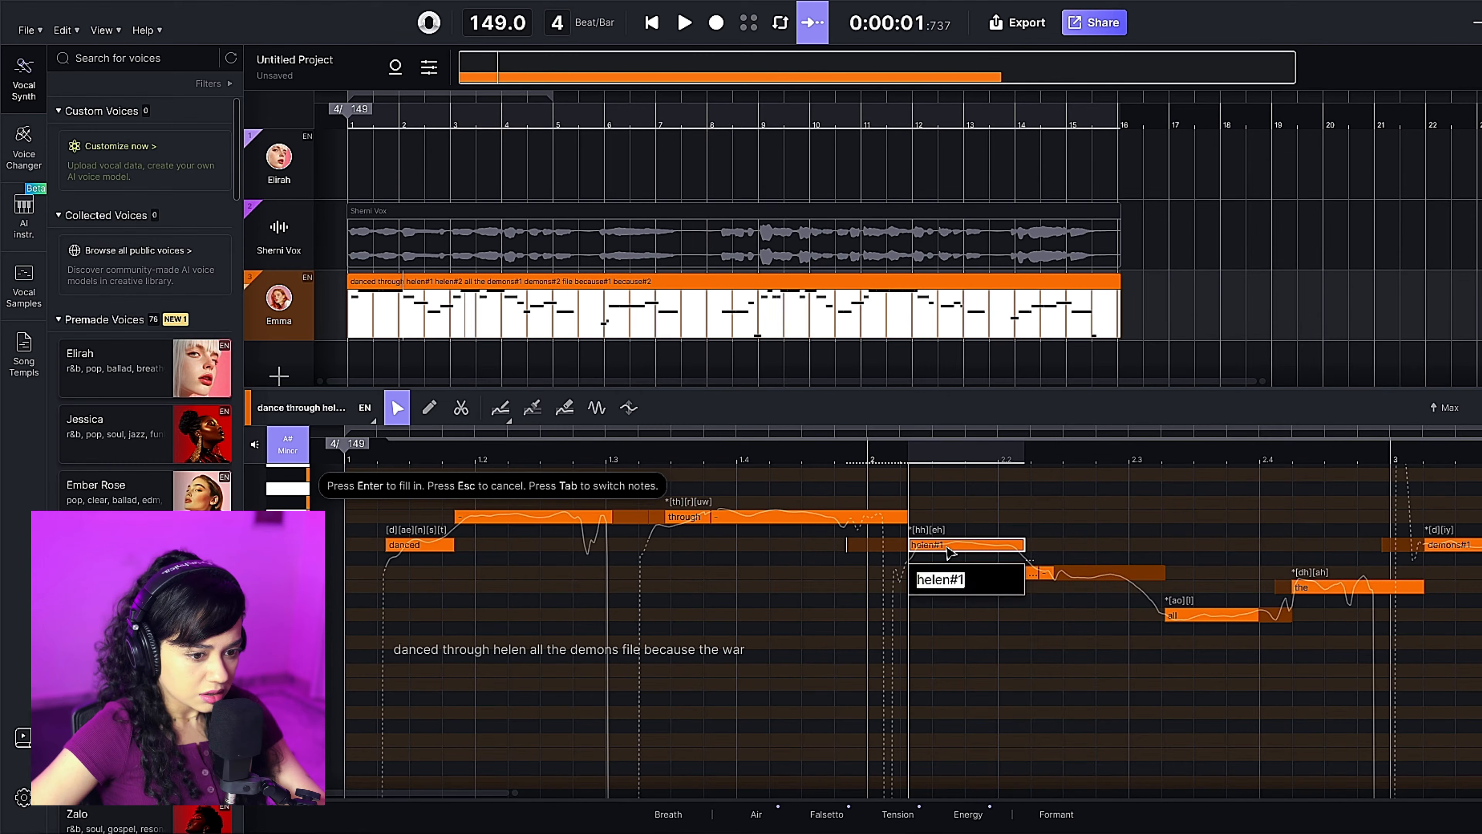
type("hell")
left_click(1032, 591)
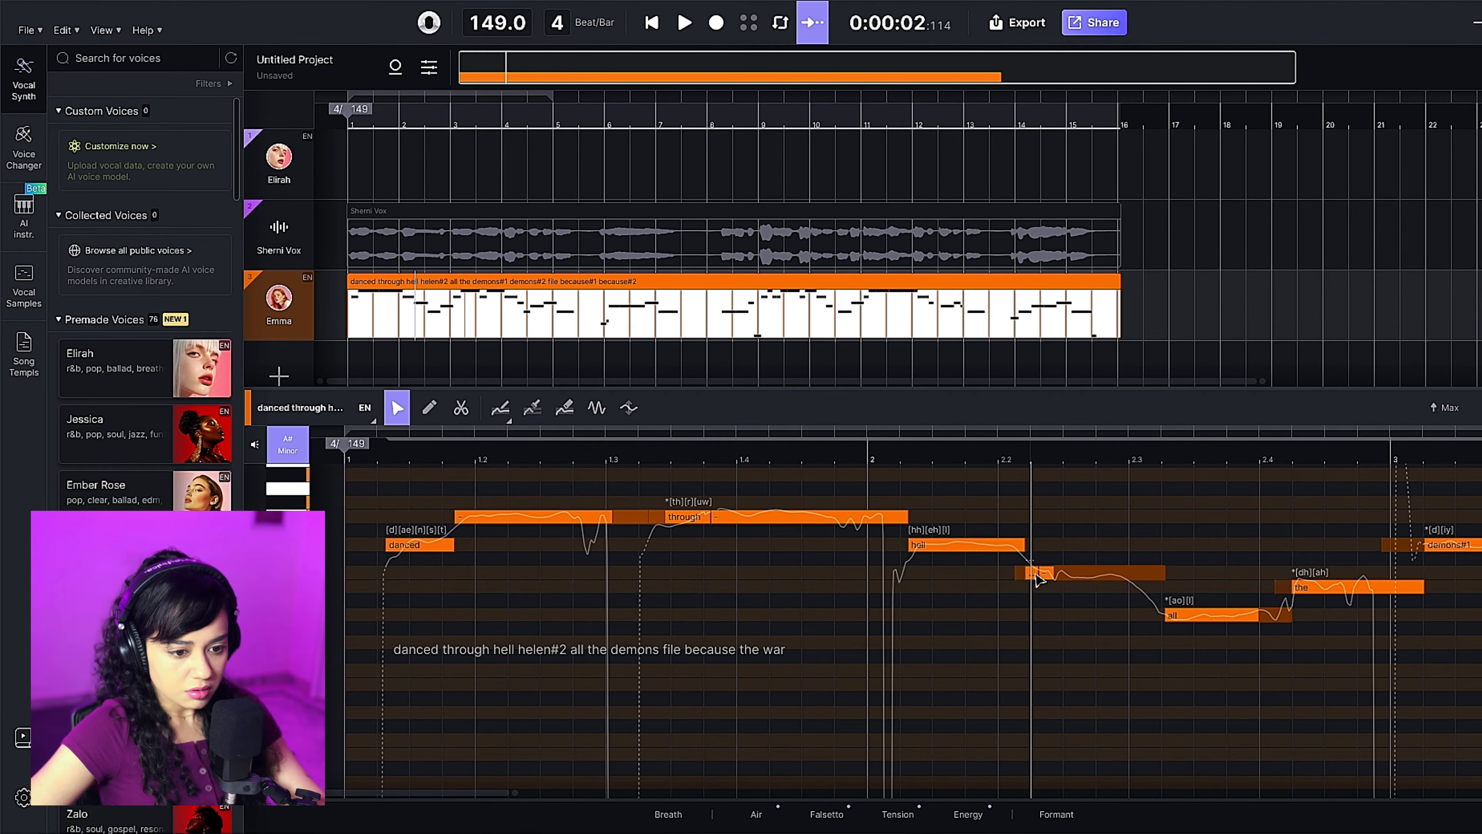
double_click(1035, 574)
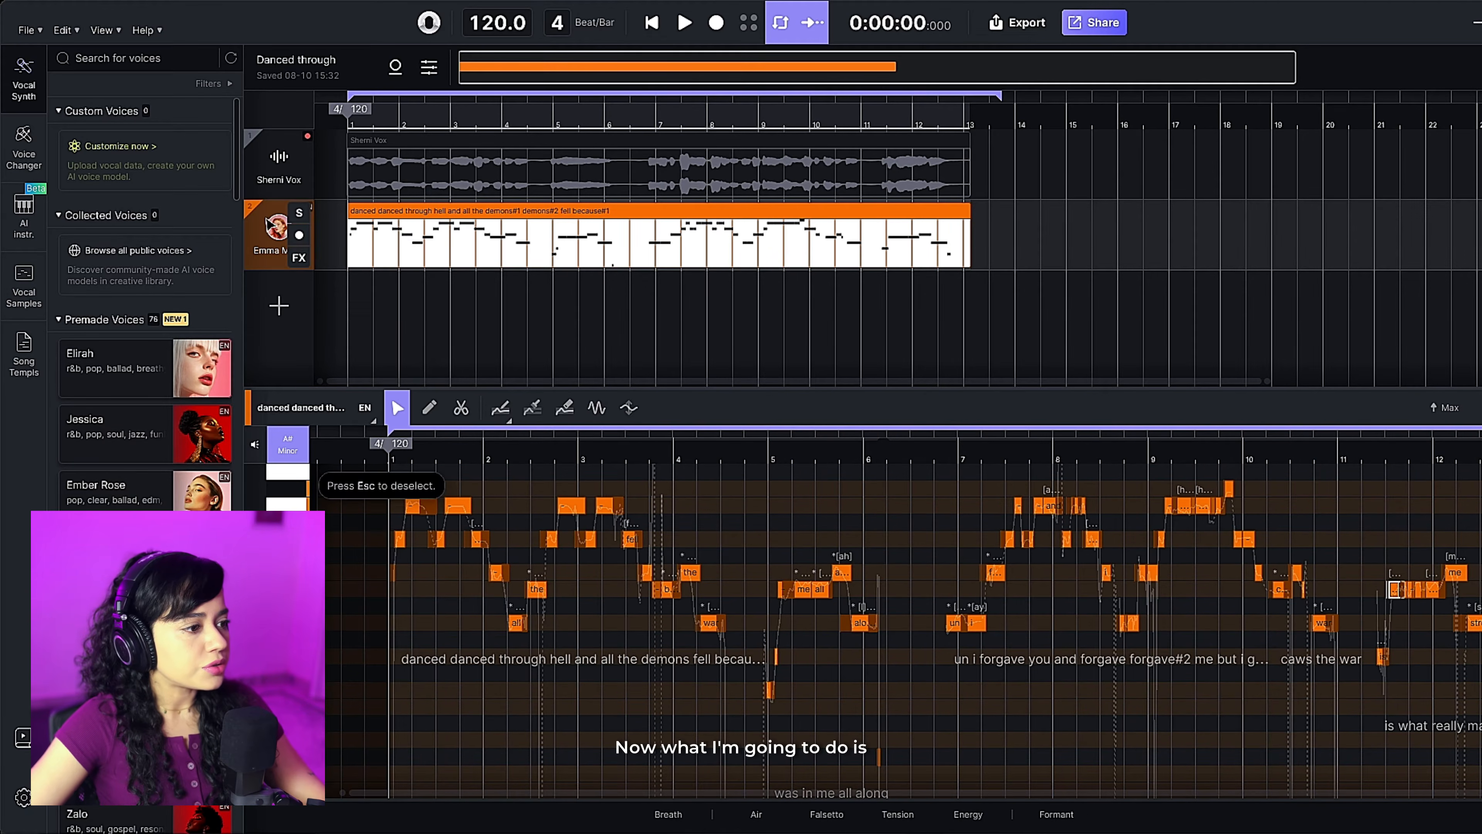
Create vocal doubles of the Emma MAIN track at 85% similarity, taking effect on UserPitch and VoiceMix.
right_click(269, 225)
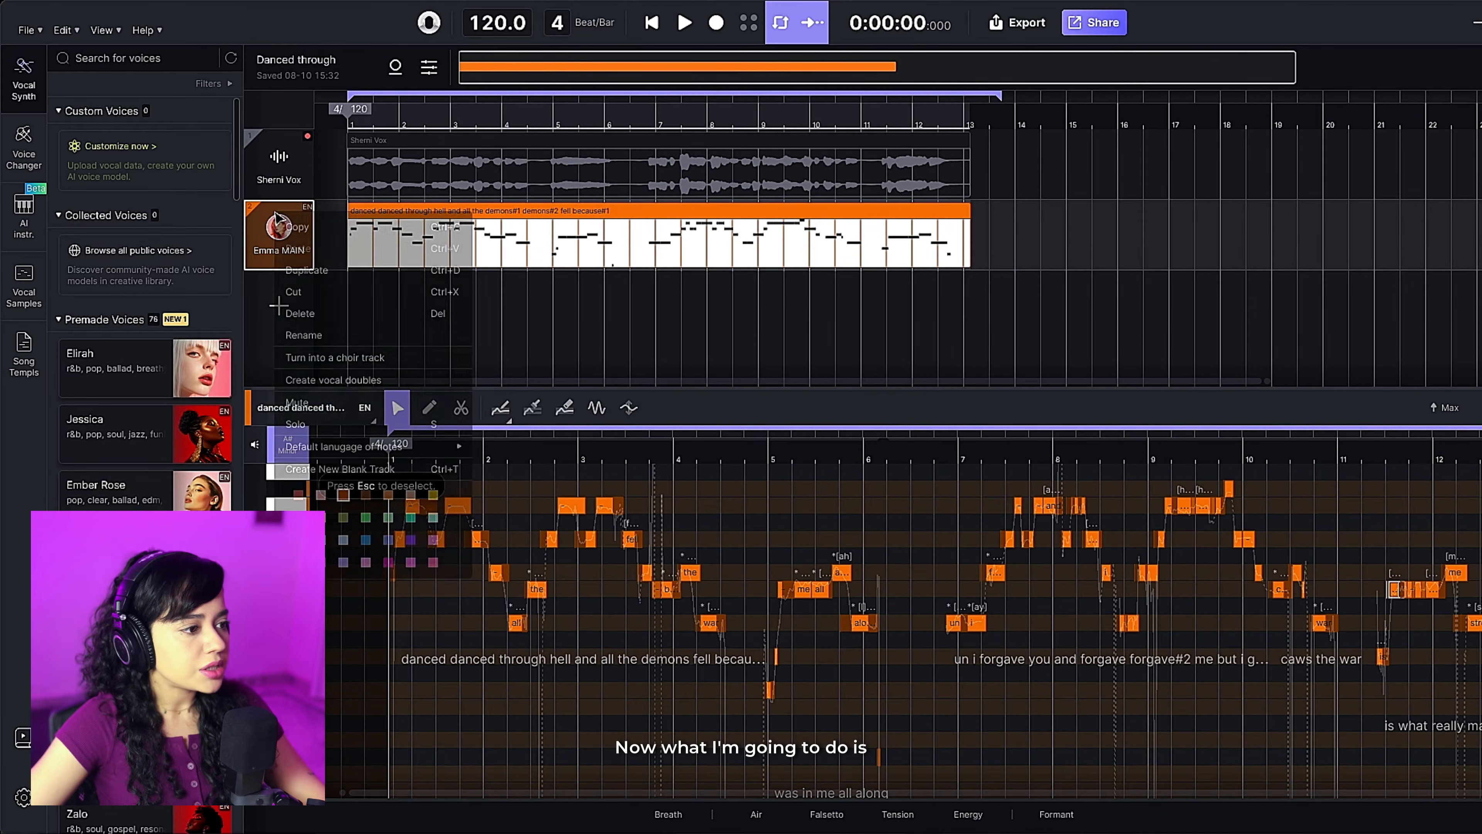
left_click(416, 383)
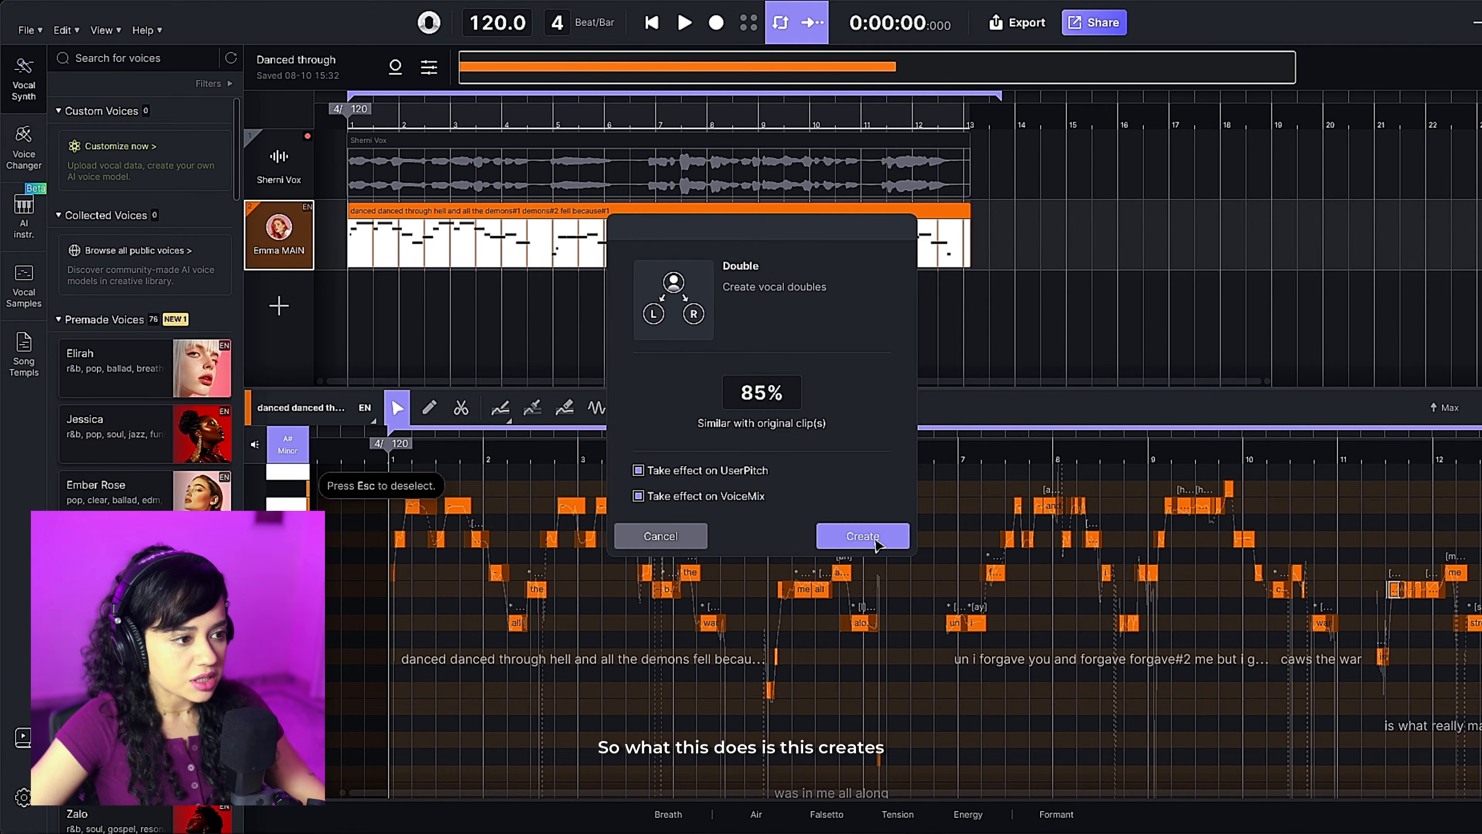
left_click(862, 535)
scroll(578, 286, "down", 2)
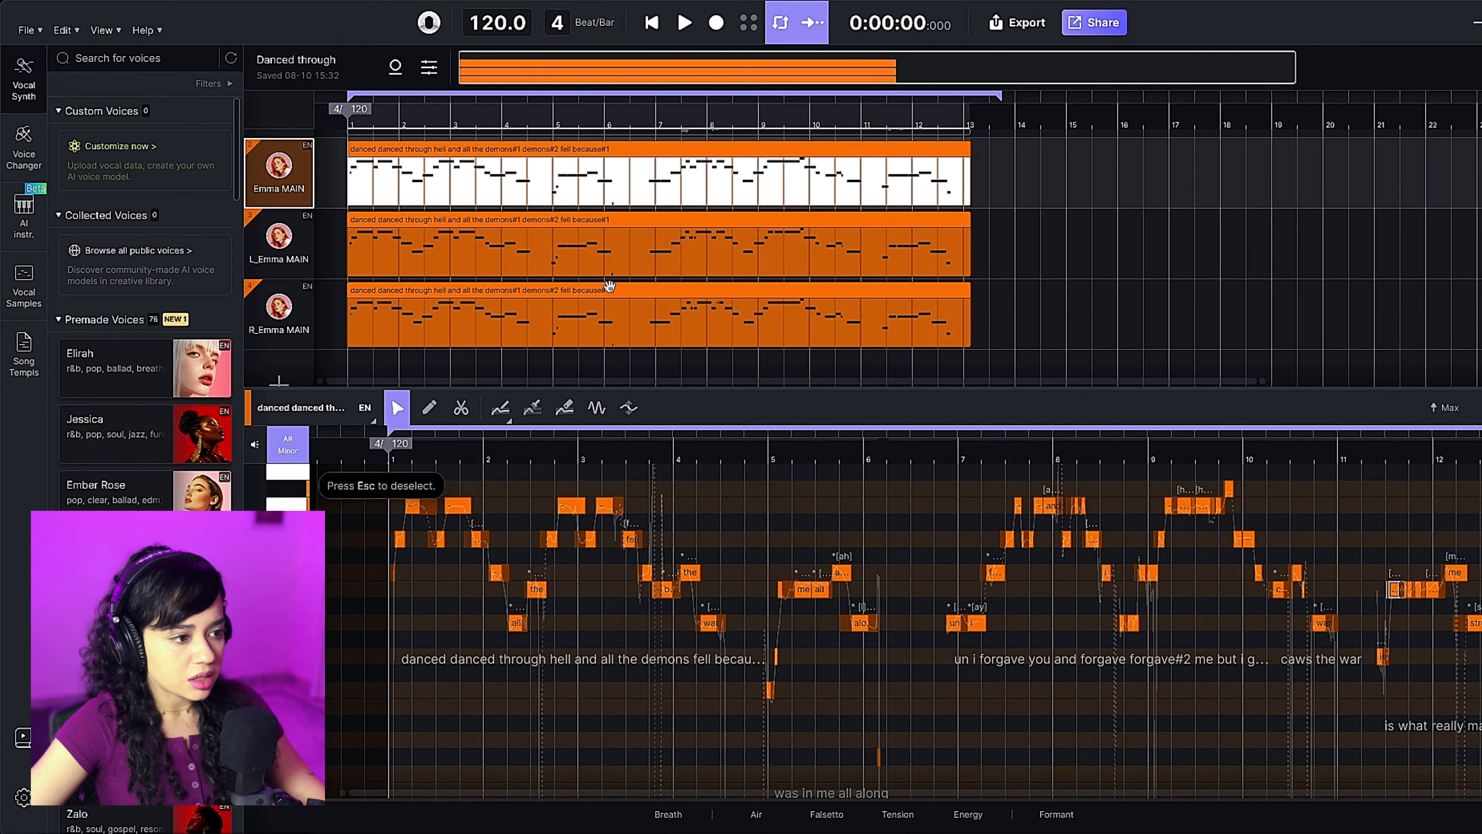
Inspect the panning and voice settings of the L_Emma MAIN and R_Emma MAIN double tracks.
left_click(299, 263)
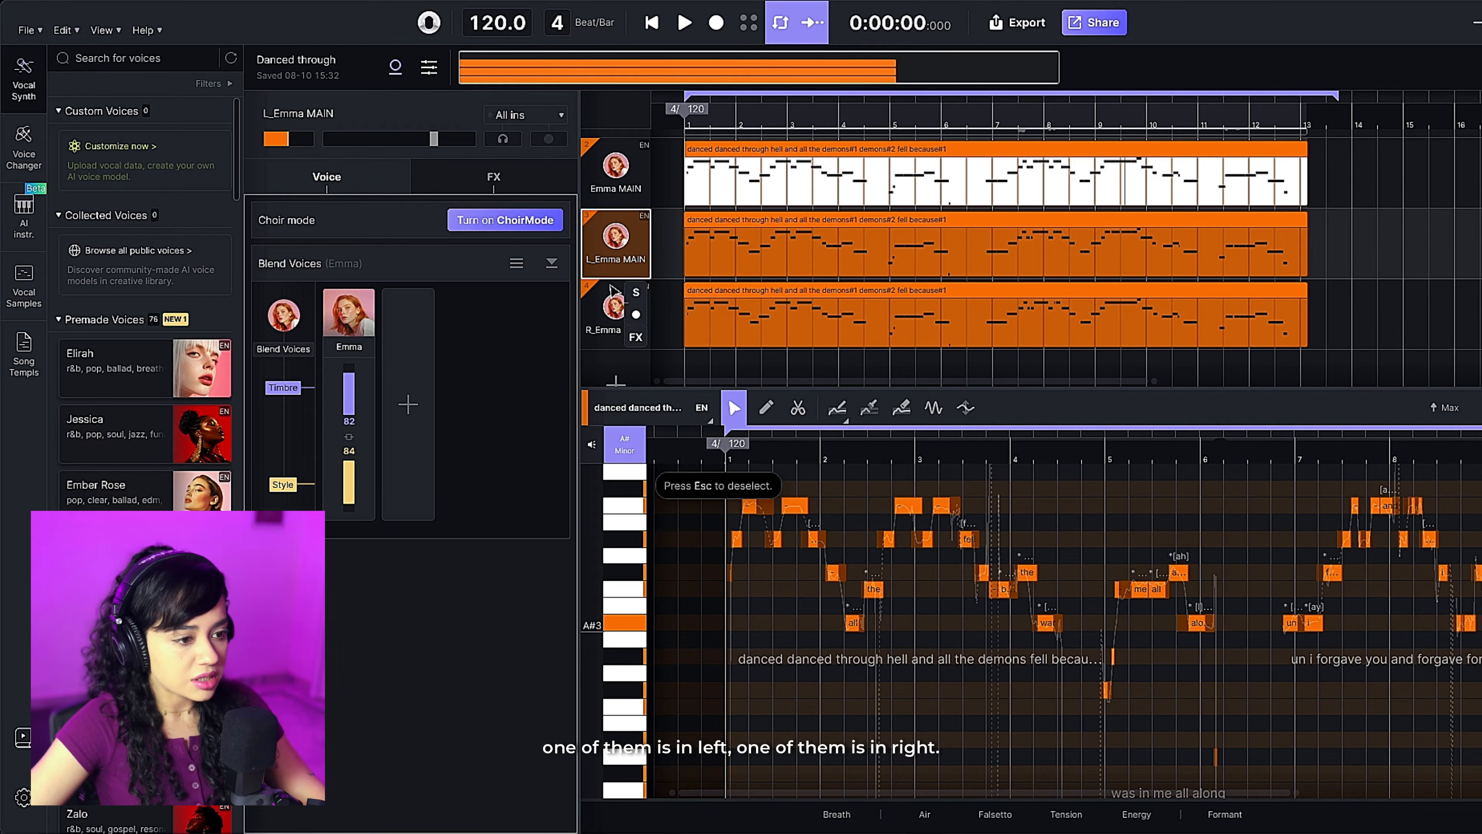
left_click(597, 304)
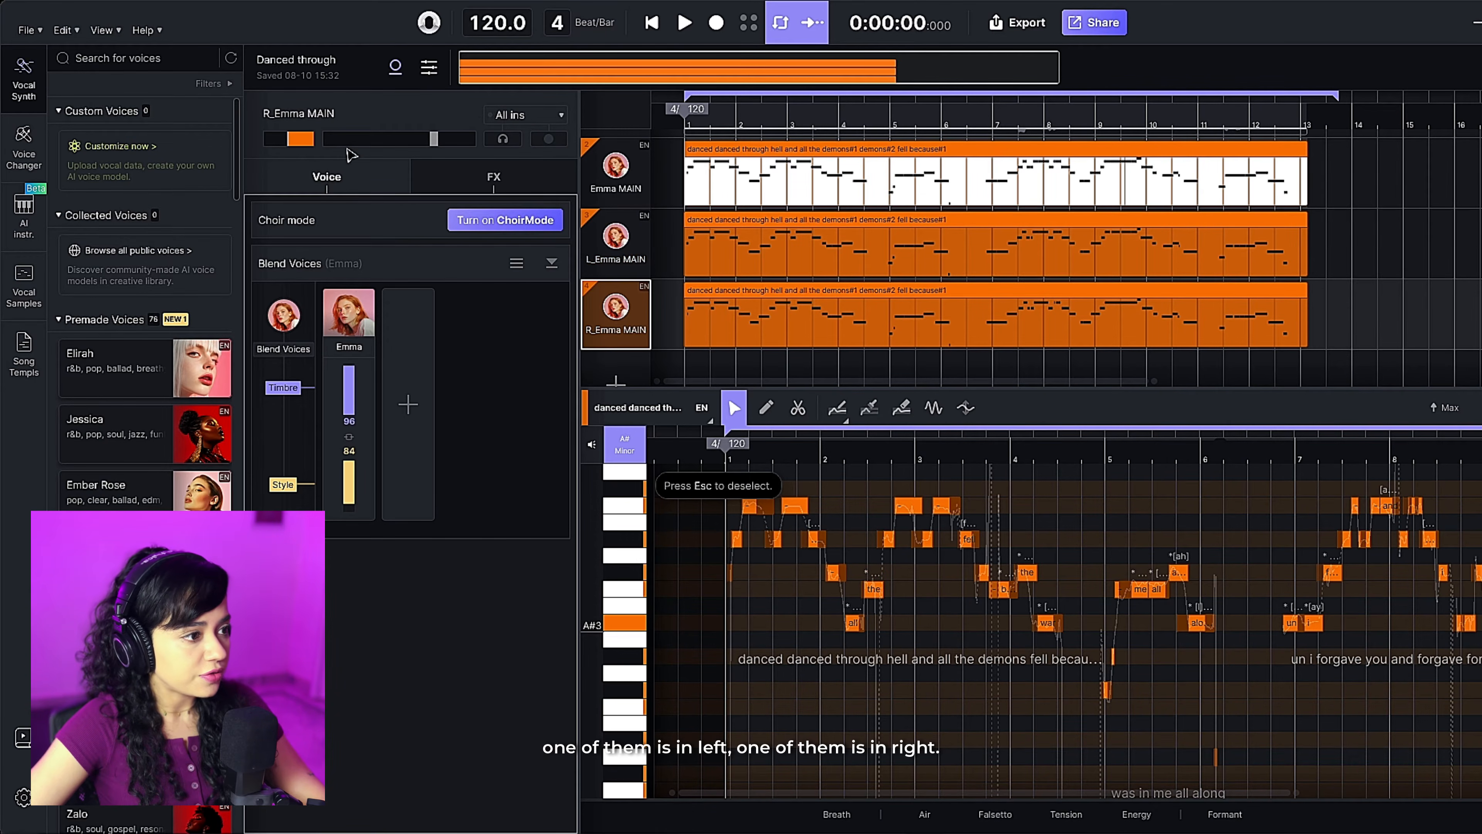
left_click(597, 241)
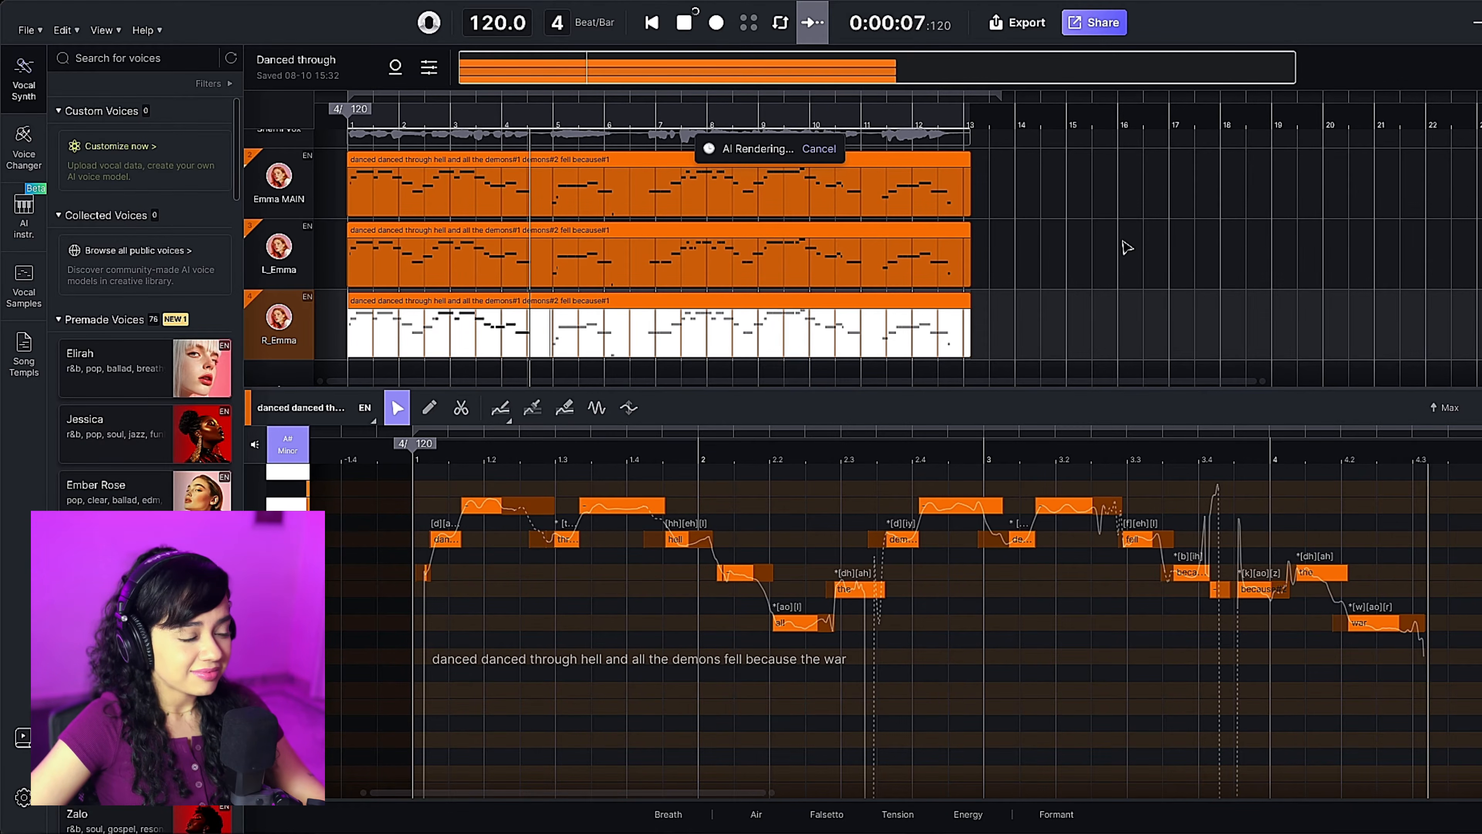
Copy the Emma MAIN clip onto a new blank track below R_Emma and assign the Jessica voice to that track.
left_click(377, 160)
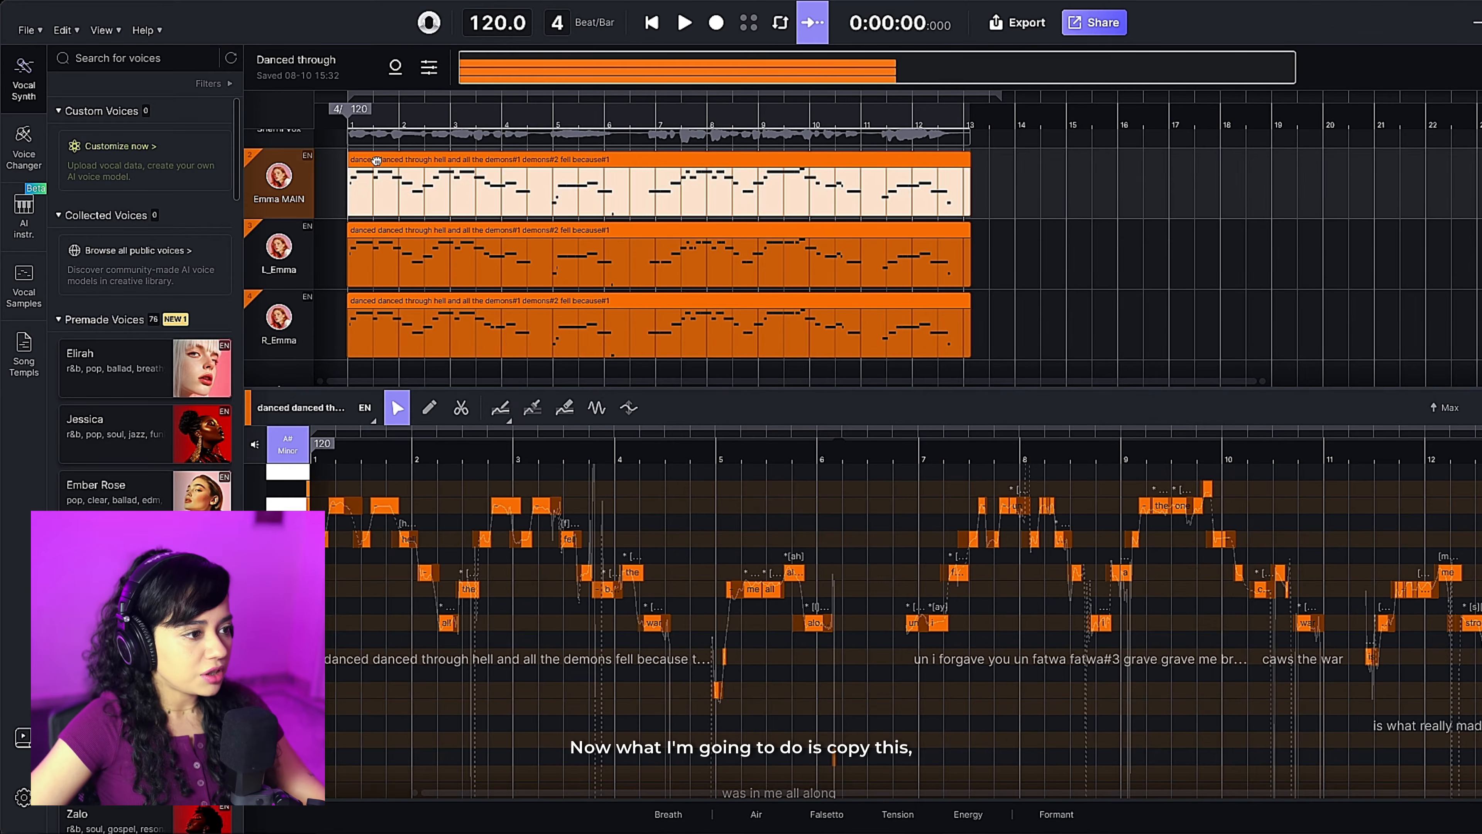
right_click(376, 160)
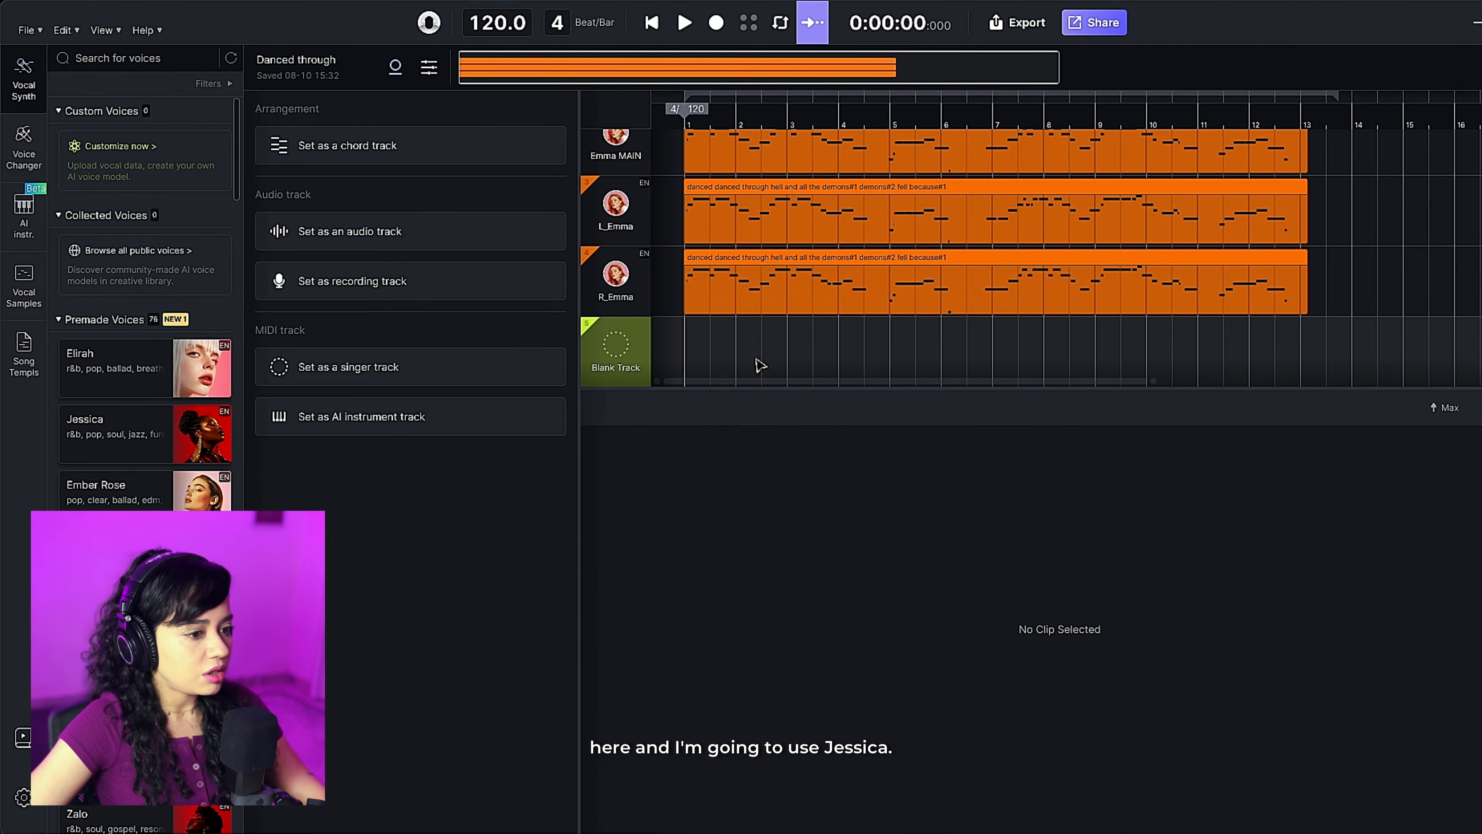
key("ctrl+v")
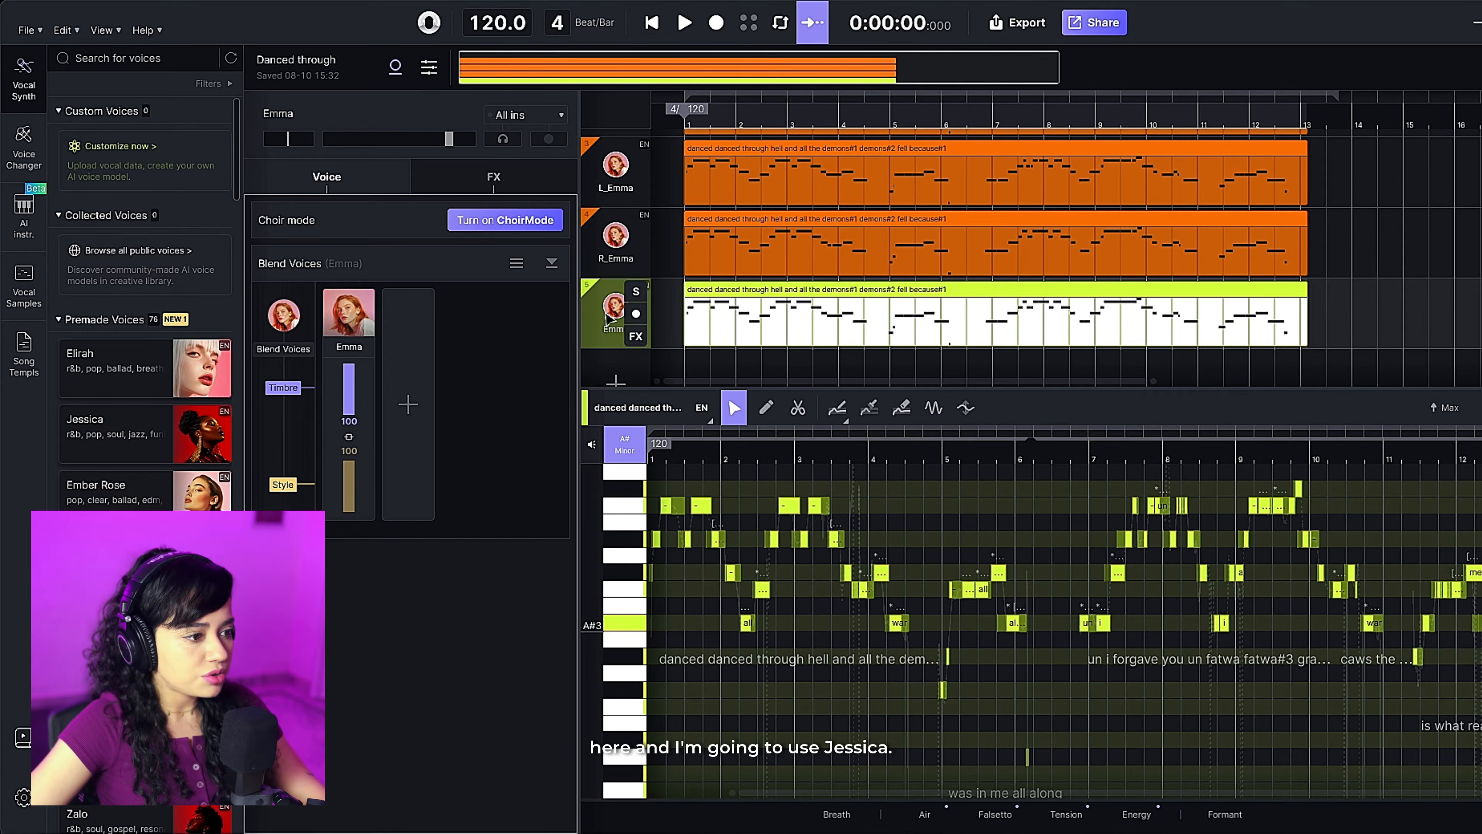
mouse_move(197, 434)
left_click_drag(192, 432, 615, 429)
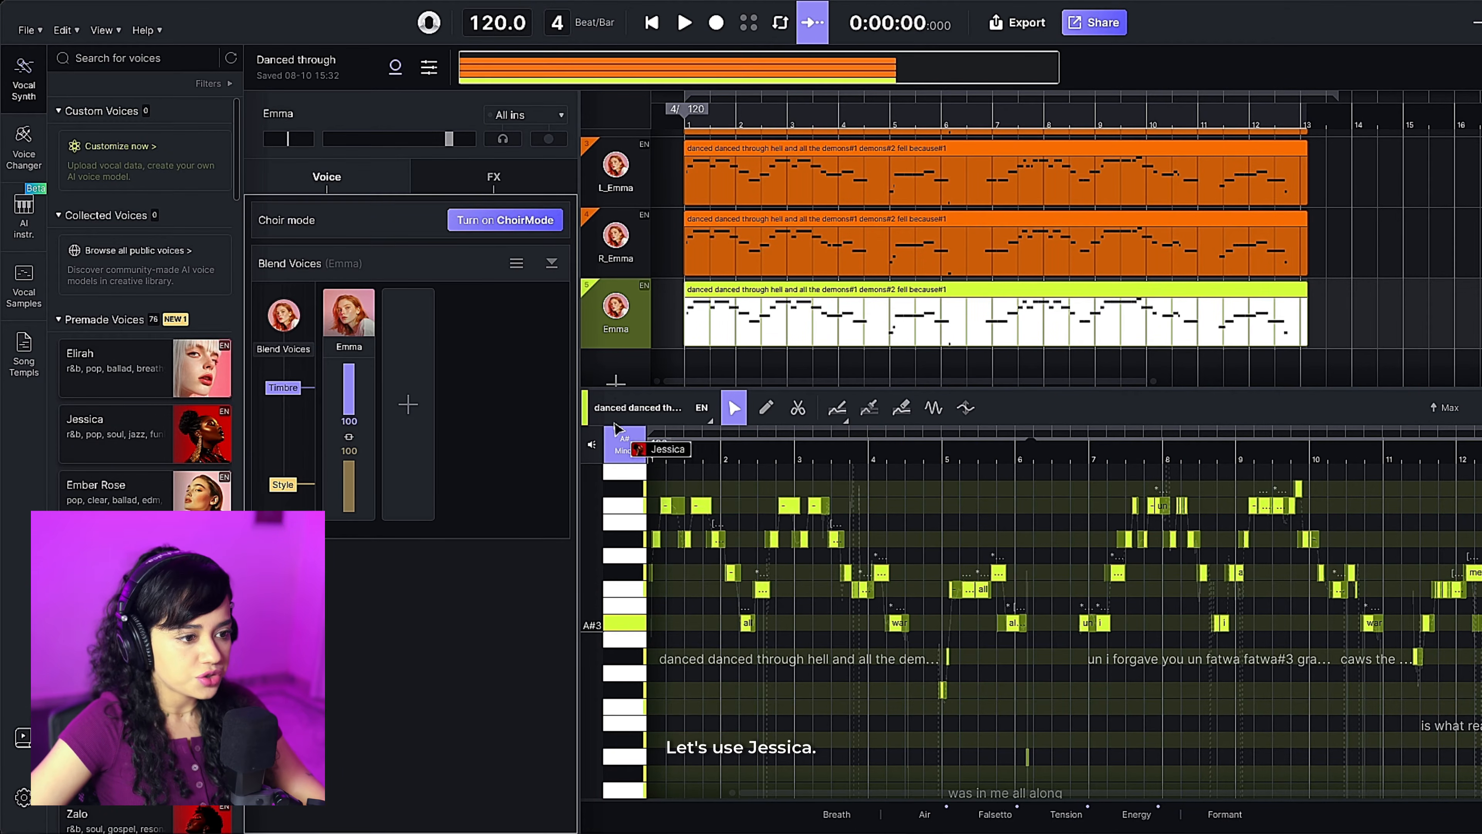
left_click_drag(620, 315, 620, 315)
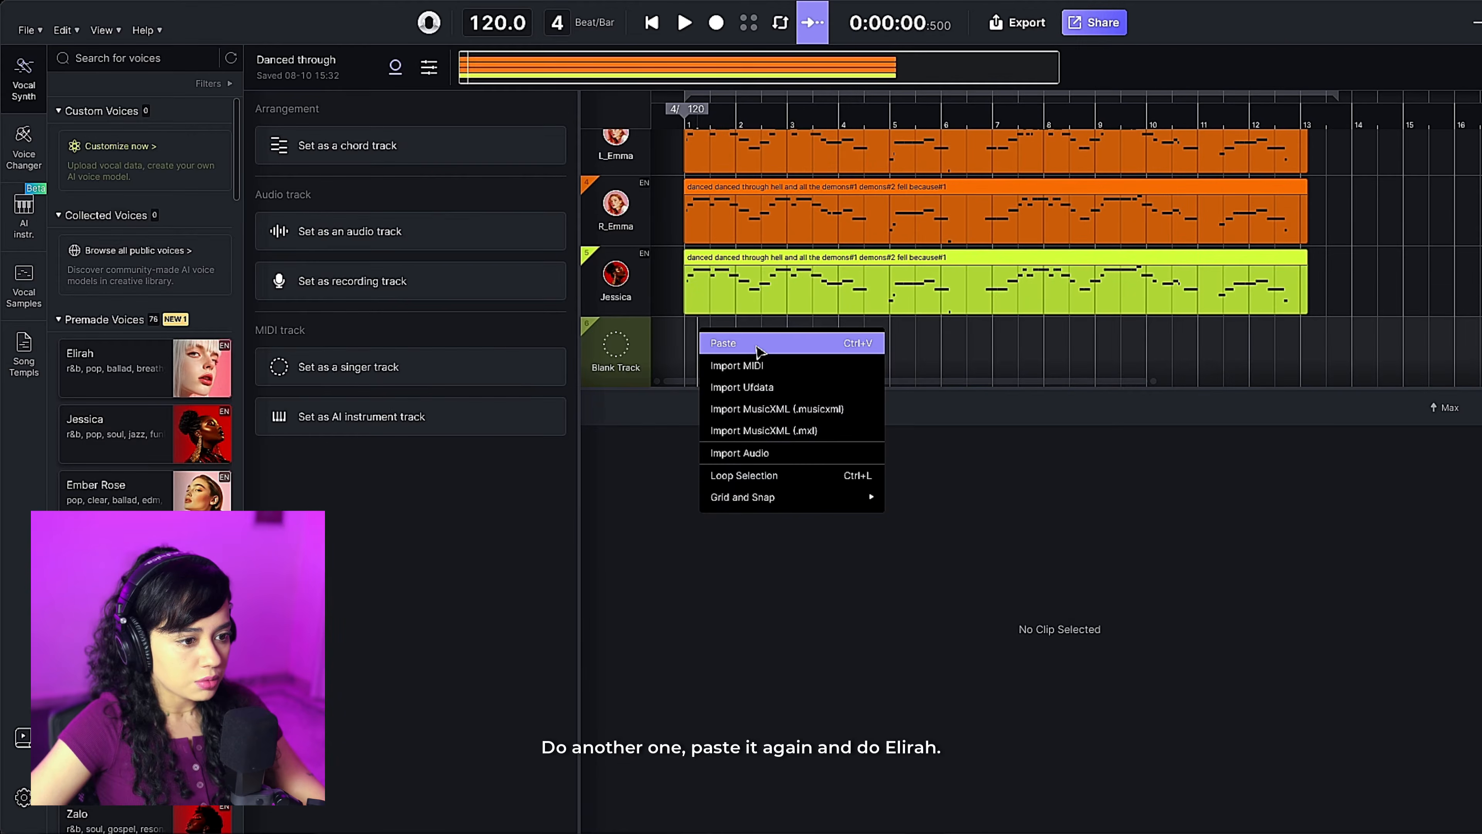
Paste the copied vocal clip onto the blank track below Jessica and assign the Elirah voice to that track.
left_click(758, 346)
left_click_drag(784, 331, 745, 329)
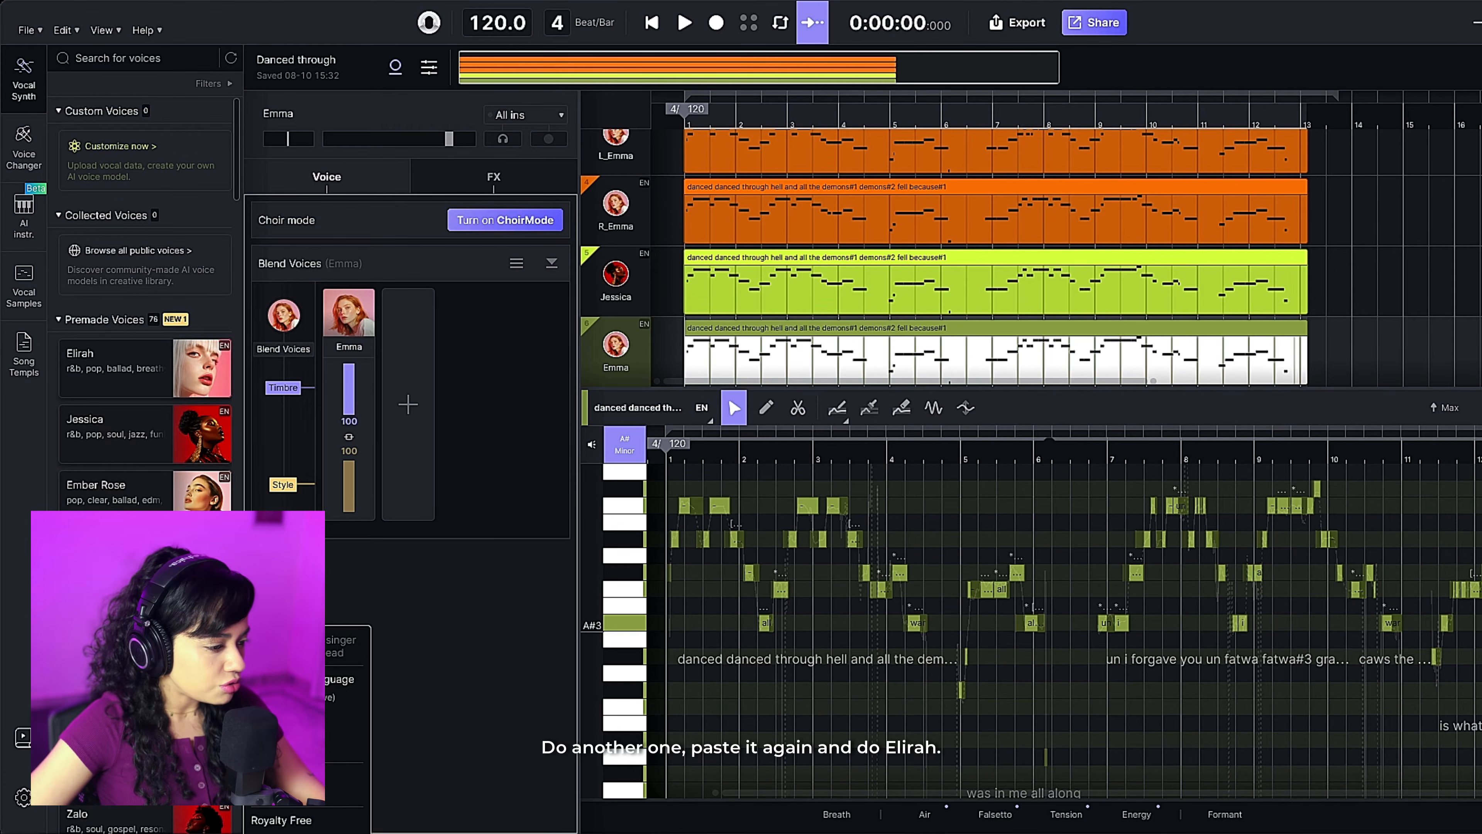
left_click_drag(202, 367, 222, 418)
left_click_drag(611, 375, 611, 374)
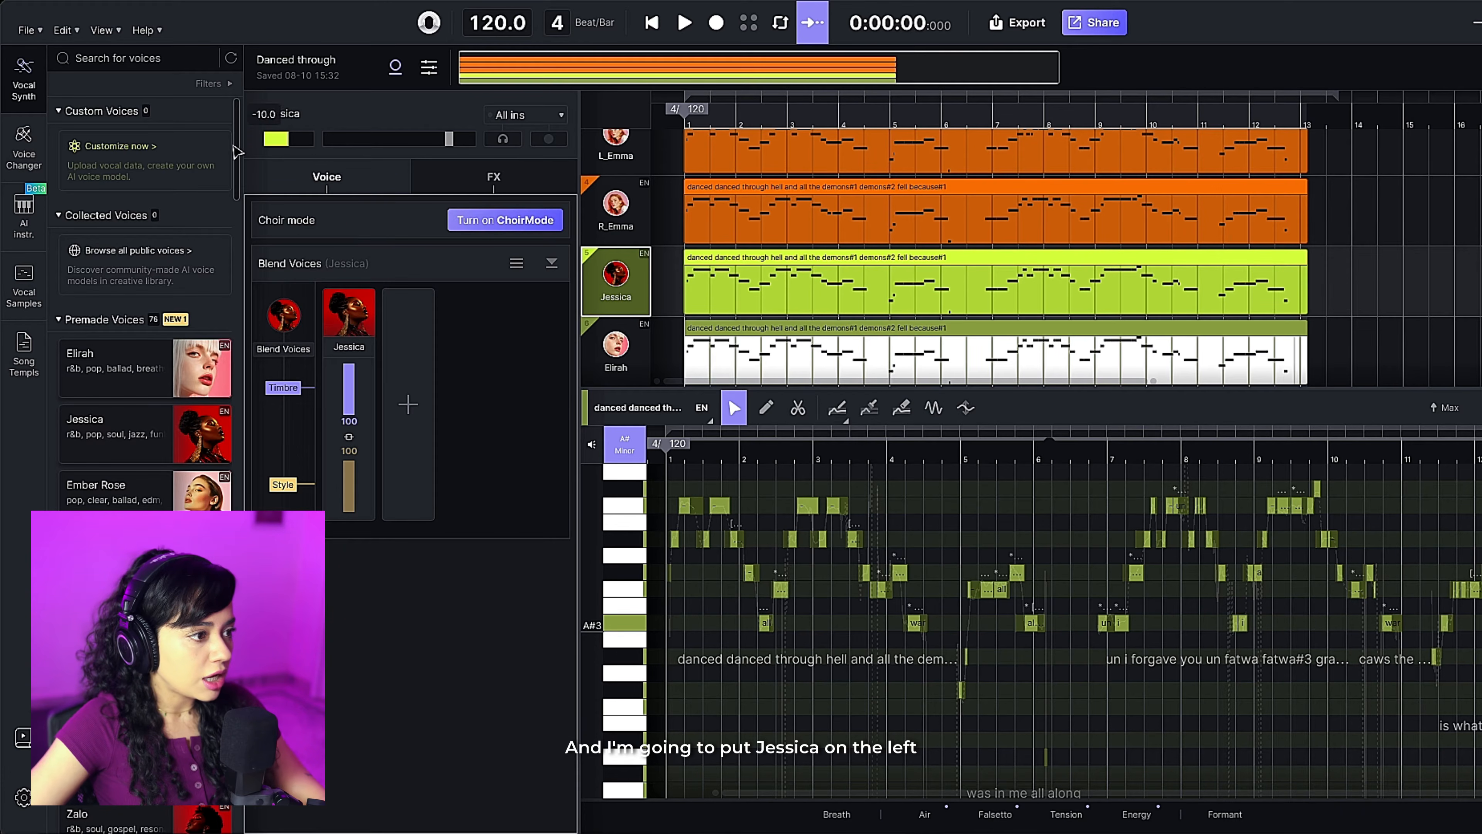
Pan Jessica fully left at -10.0 and Elirah fully right, and slightly lower the volume of both tracks.
left_click(607, 347)
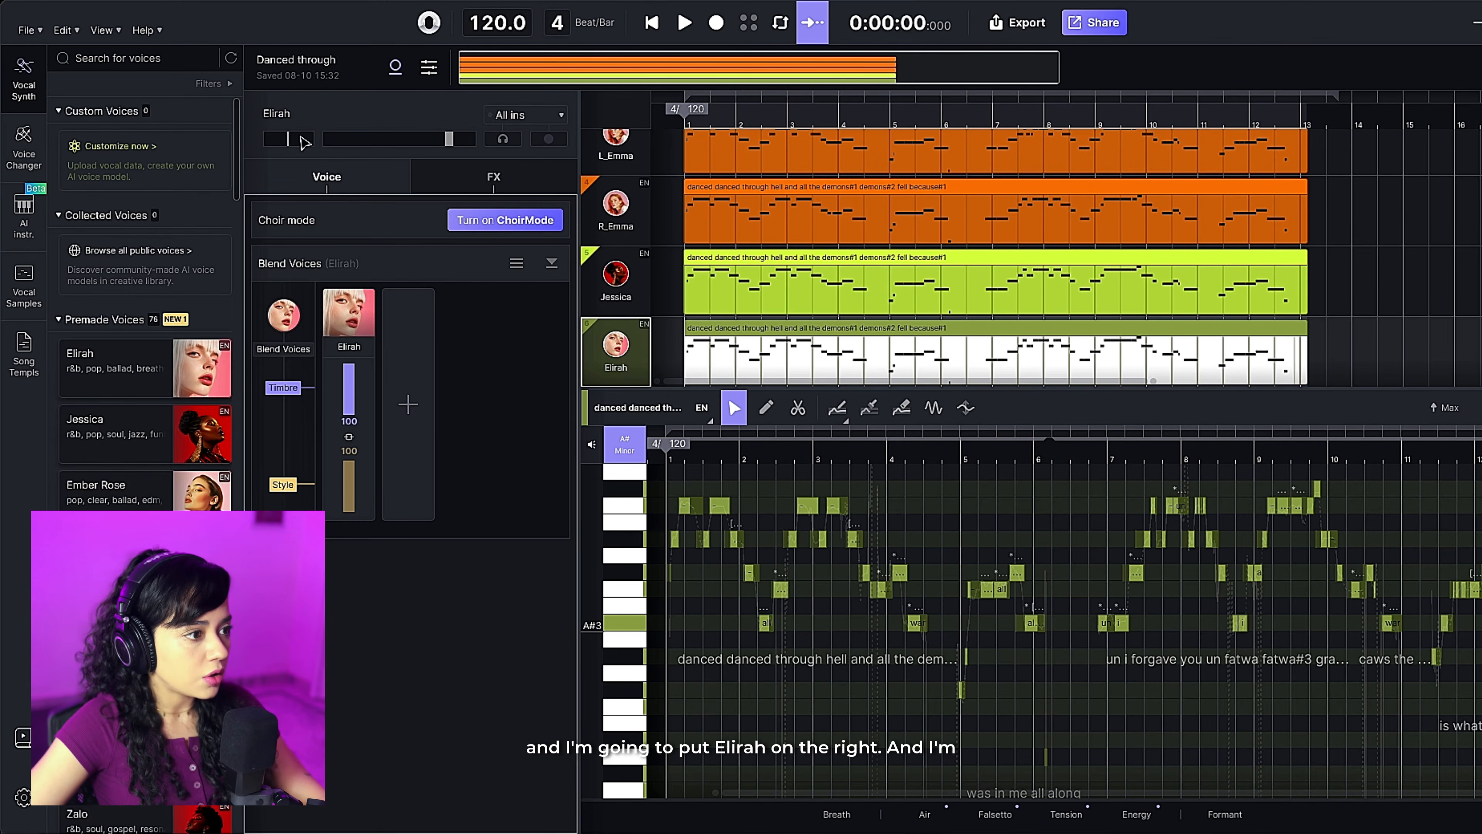
left_click_drag(449, 139, 444, 140)
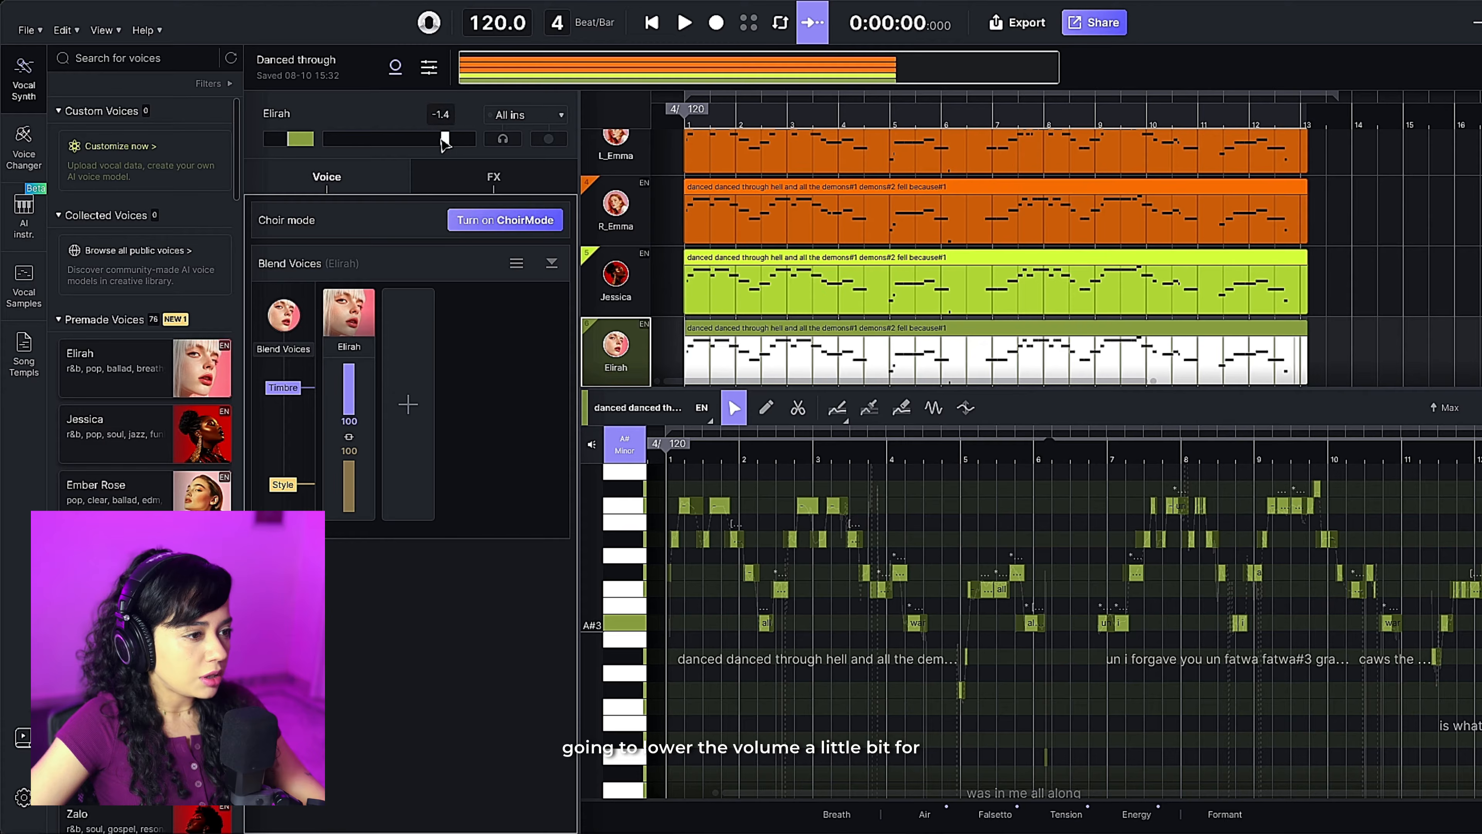
left_click(626, 289)
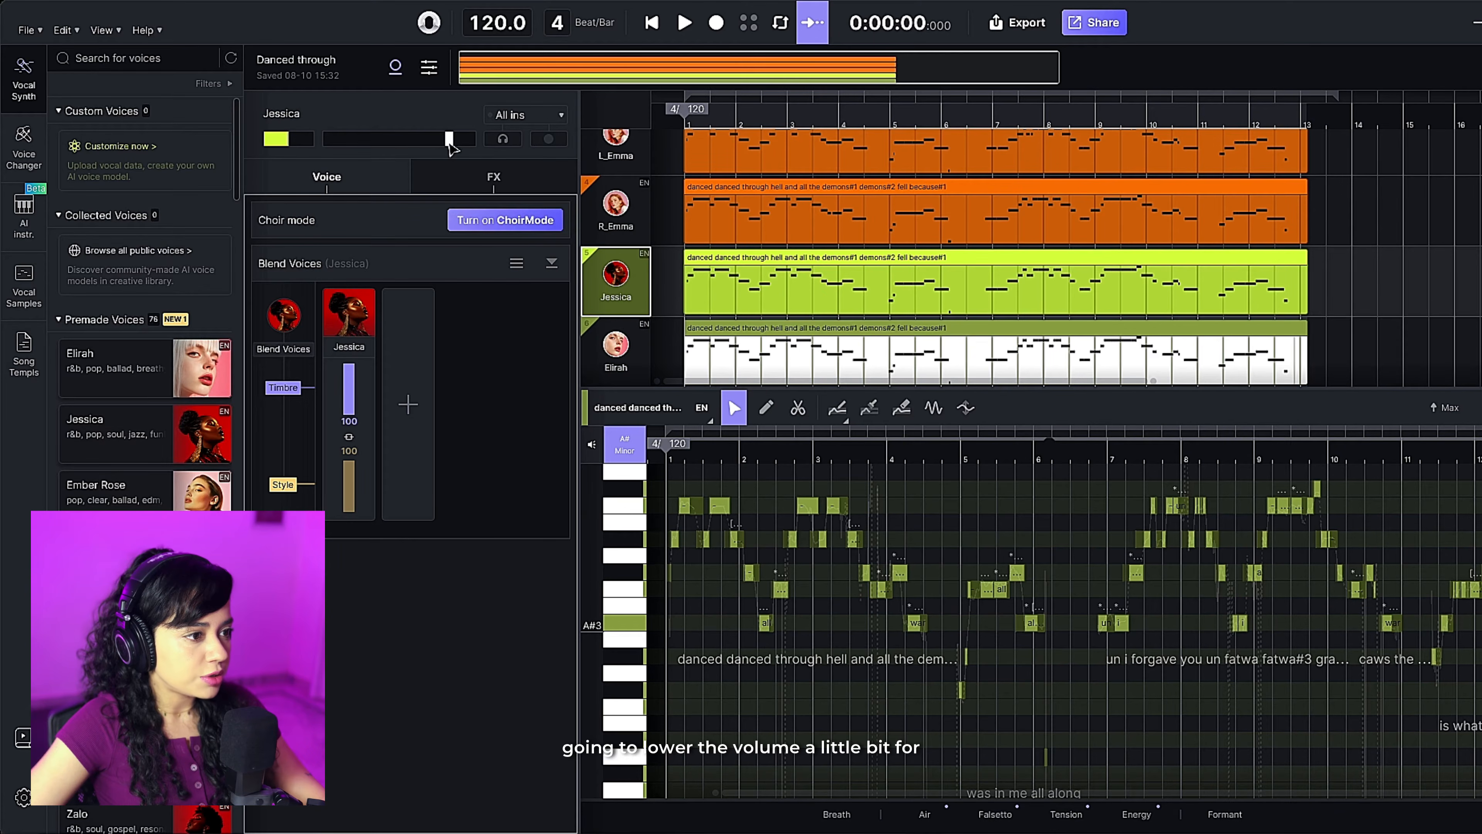
left_click_drag(449, 139, 439, 139)
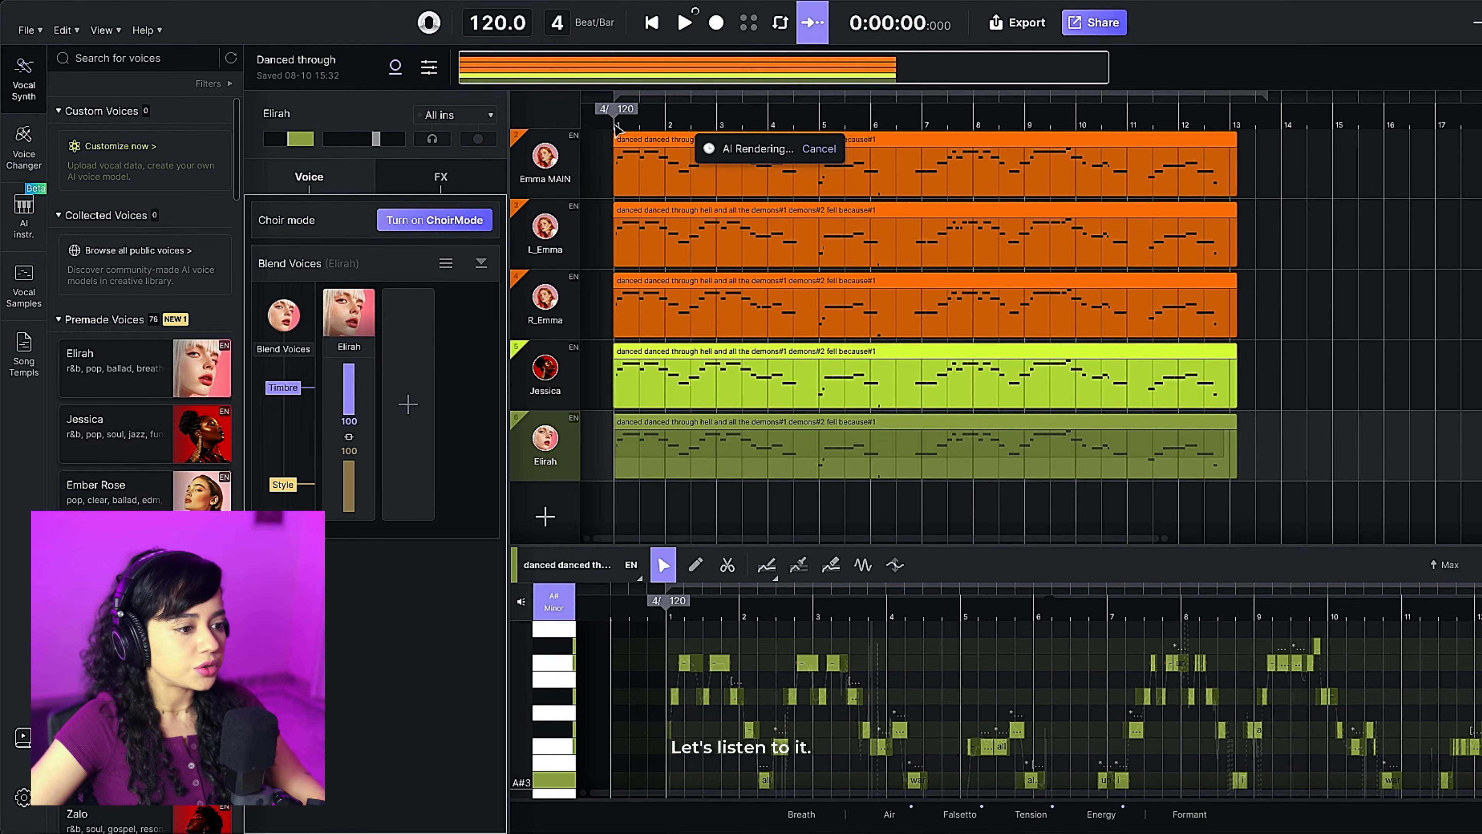
key("space")
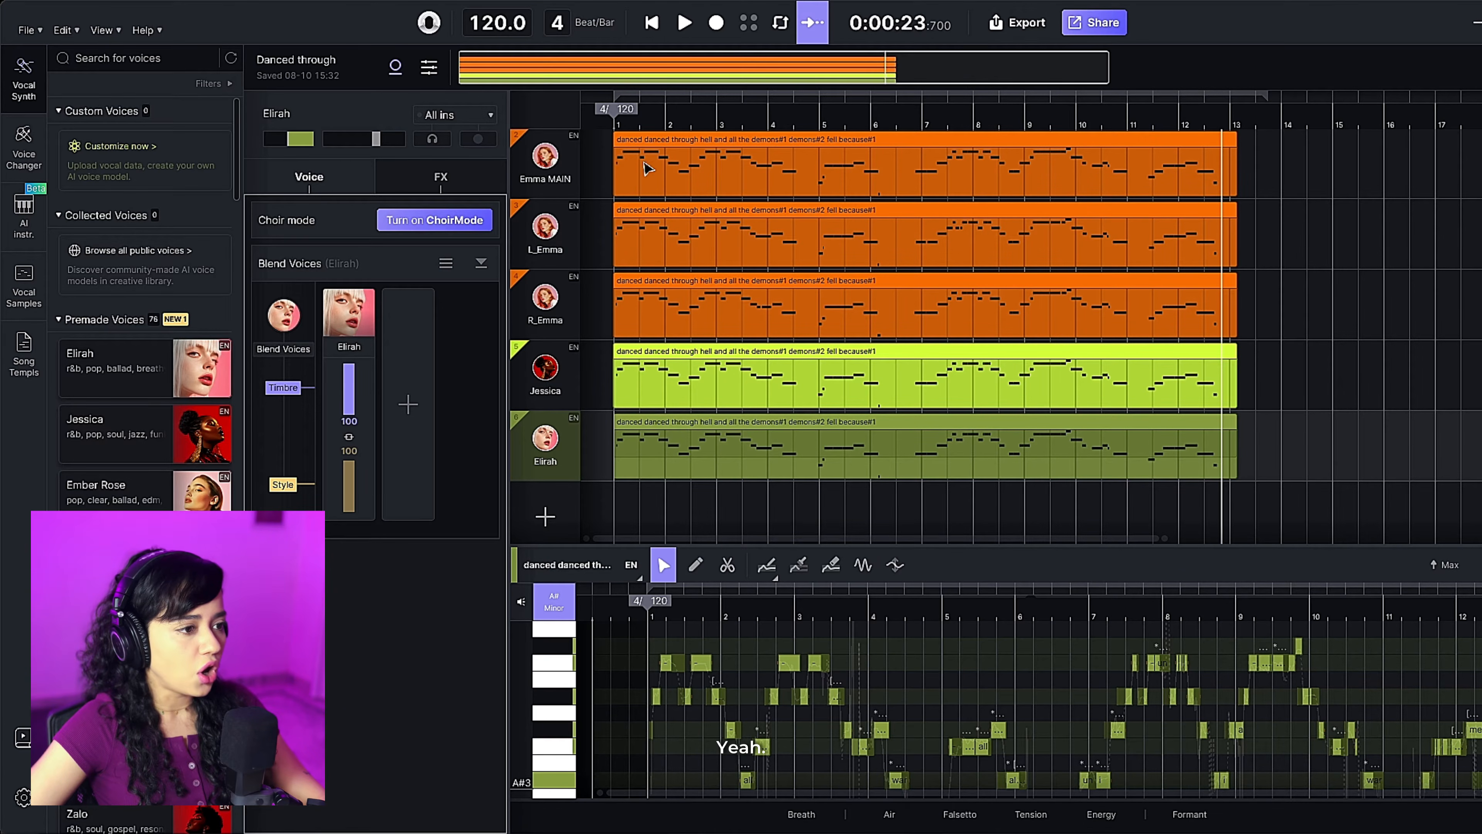
Recolour the tracks: Emma MAIN purple, L_Emma lime, R_Emma blue, Jessica pink and Elirah yellow.
right_click(524, 186)
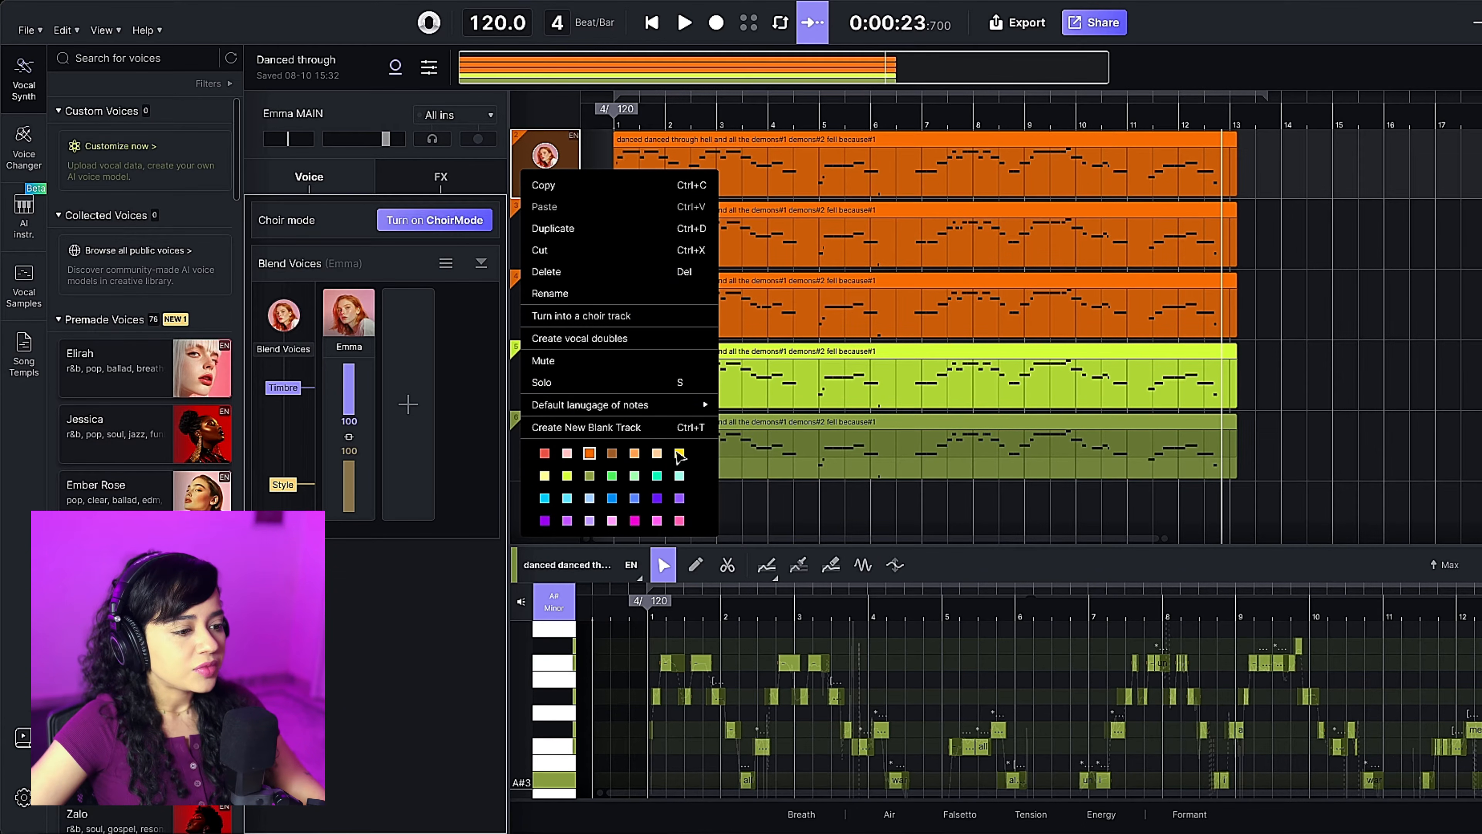
left_click(567, 520)
right_click(526, 246)
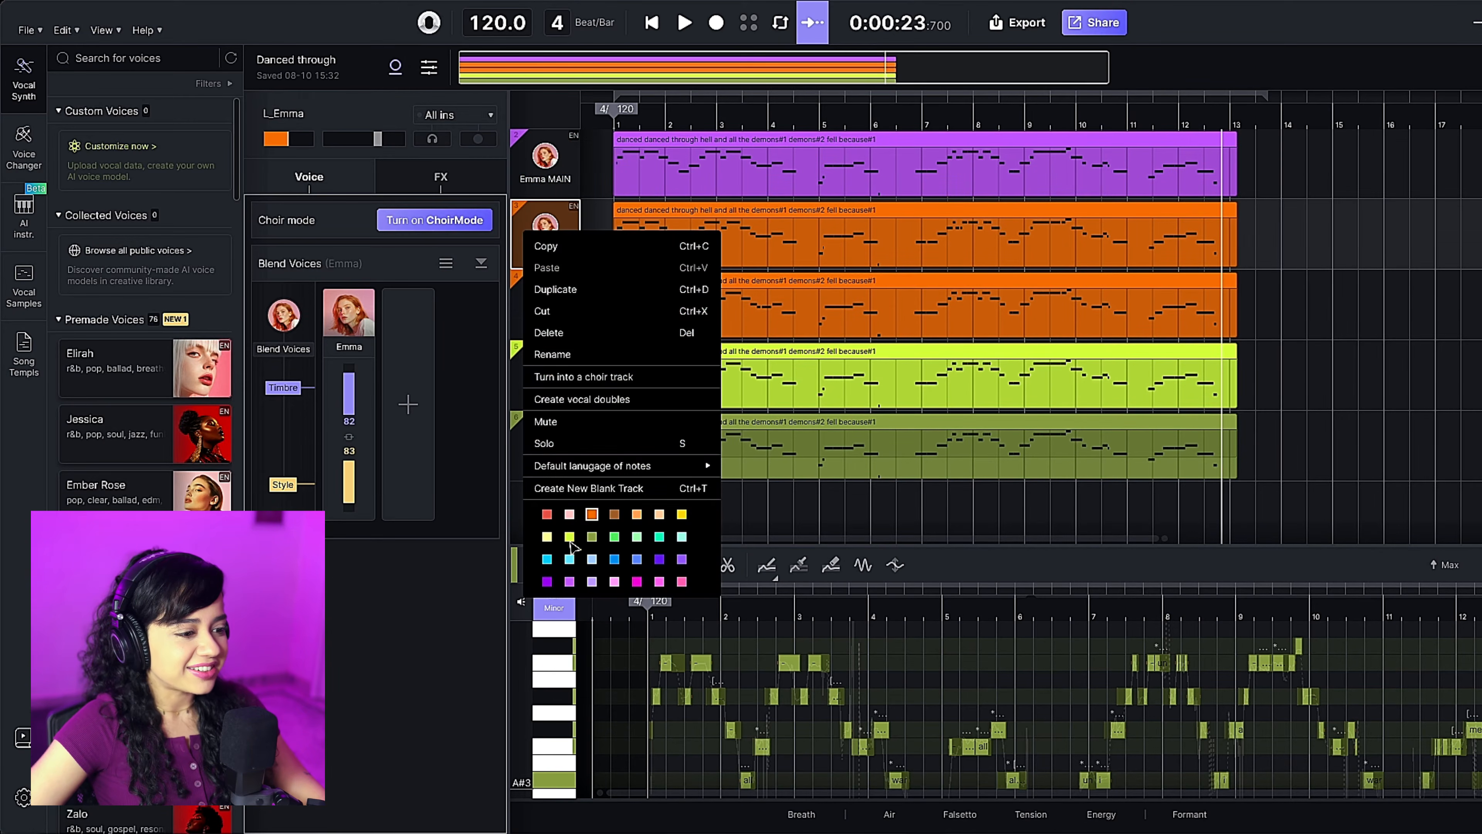
left_click(570, 539)
right_click(546, 295)
left_click(640, 615)
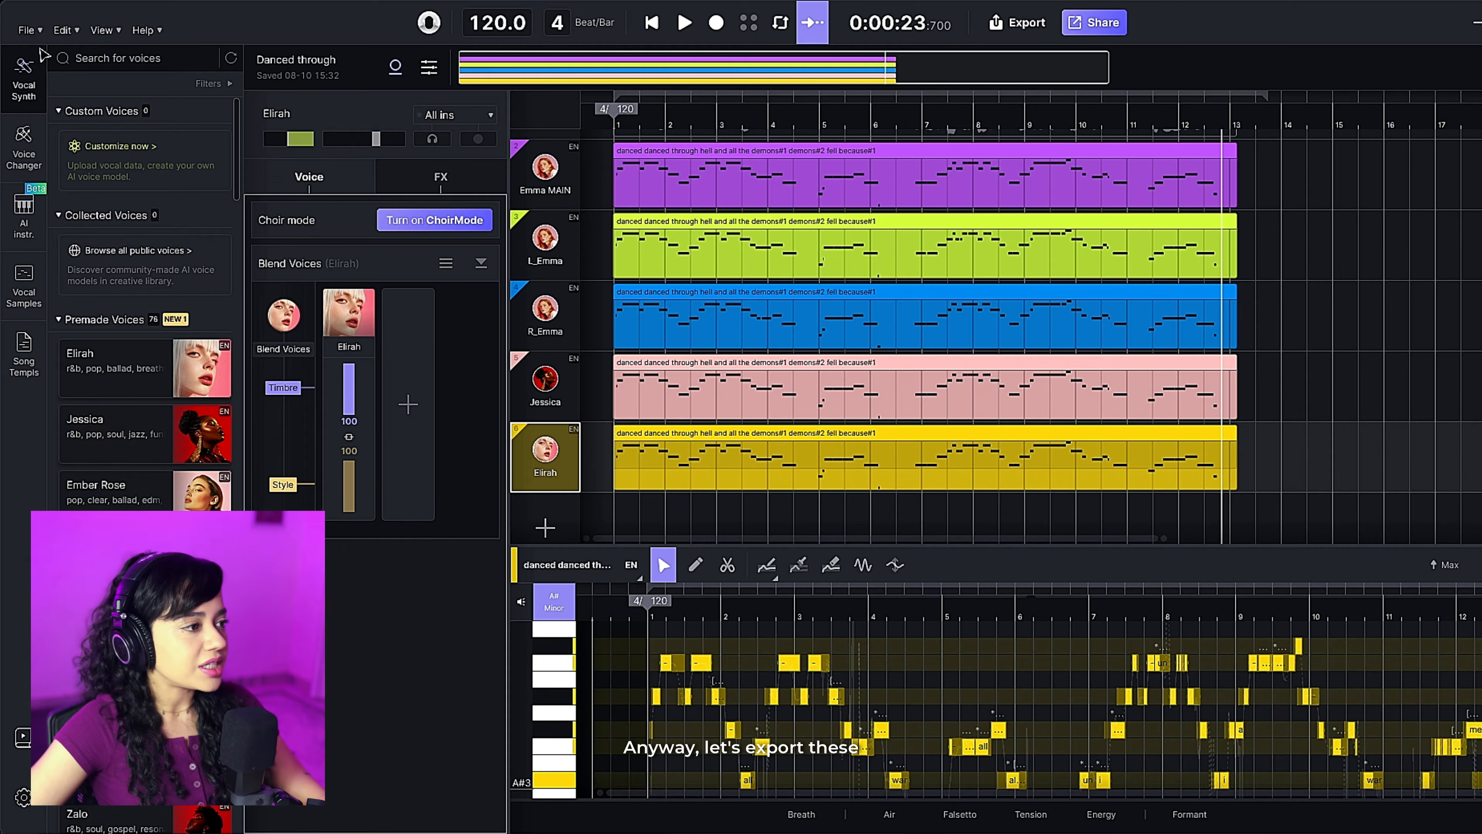
Open the MIDI/Utaformatix file export for the Danced through project.
left_click(32, 33)
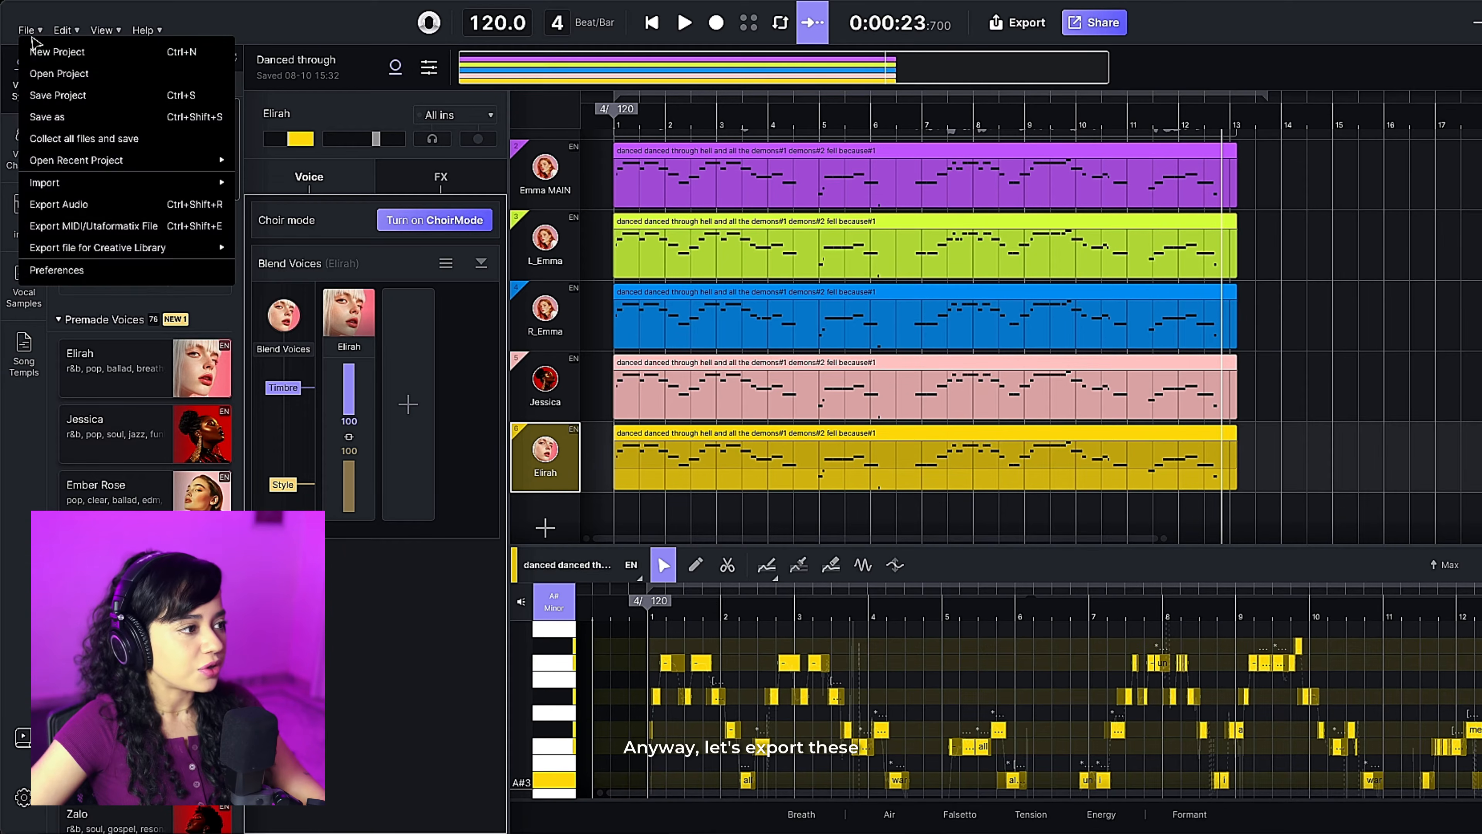
left_click(134, 221)
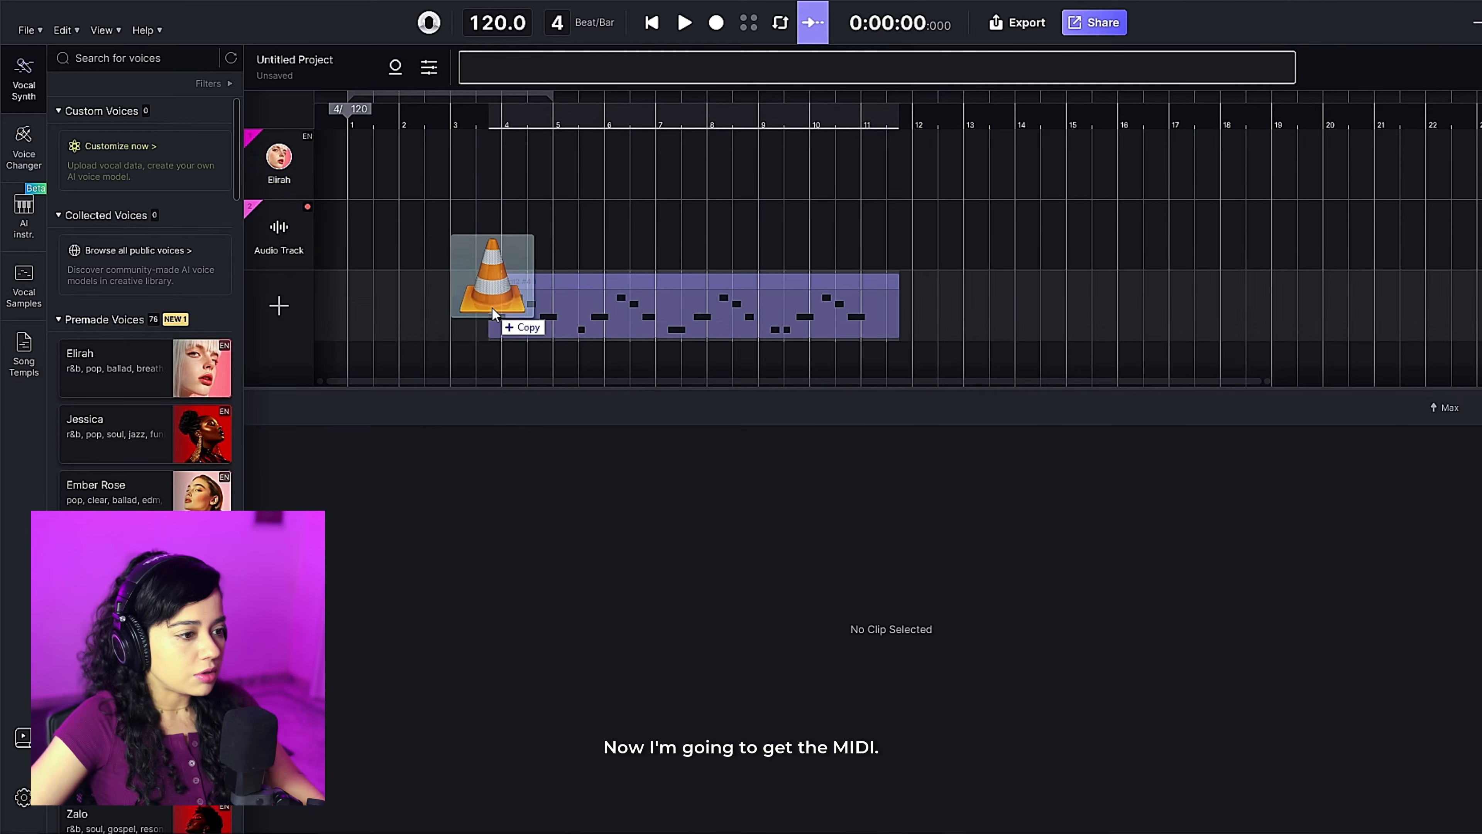
Import the Xpand!2 MIDI file onto the second track at bar 1, applying its tempo and signature, and play it.
left_click_drag(492, 307, 352, 260)
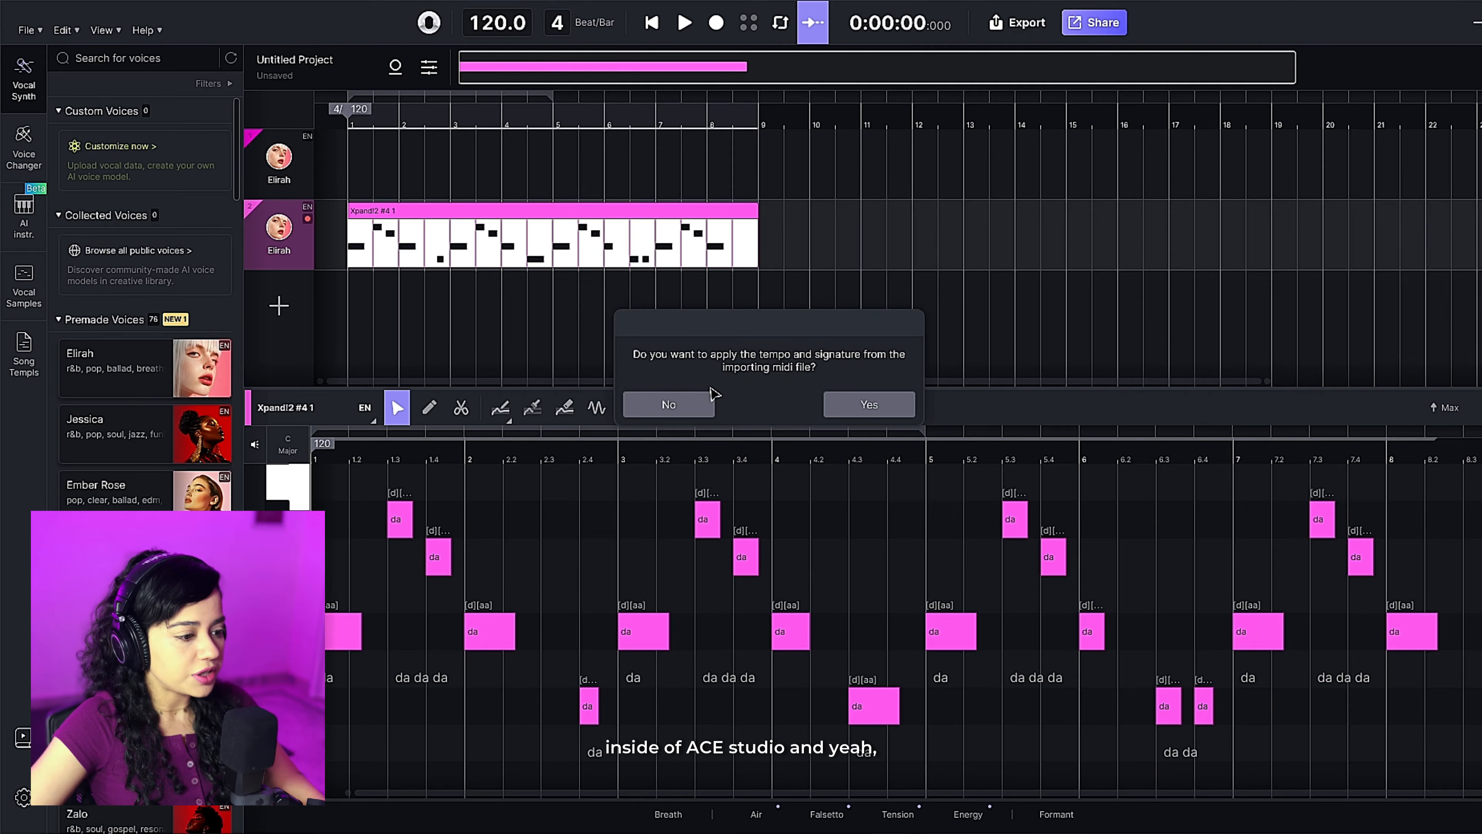
left_click(900, 408)
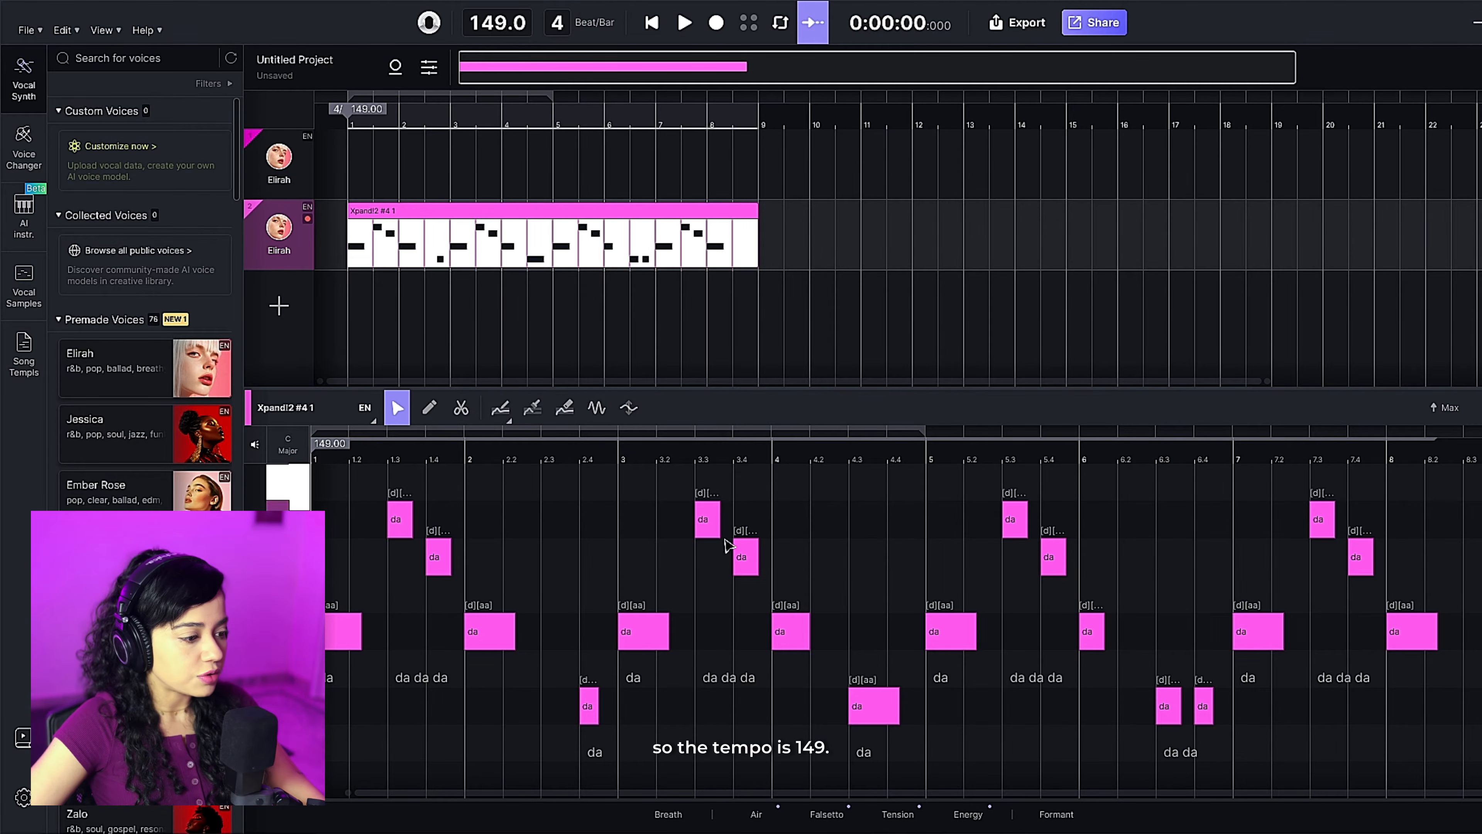
key("space")
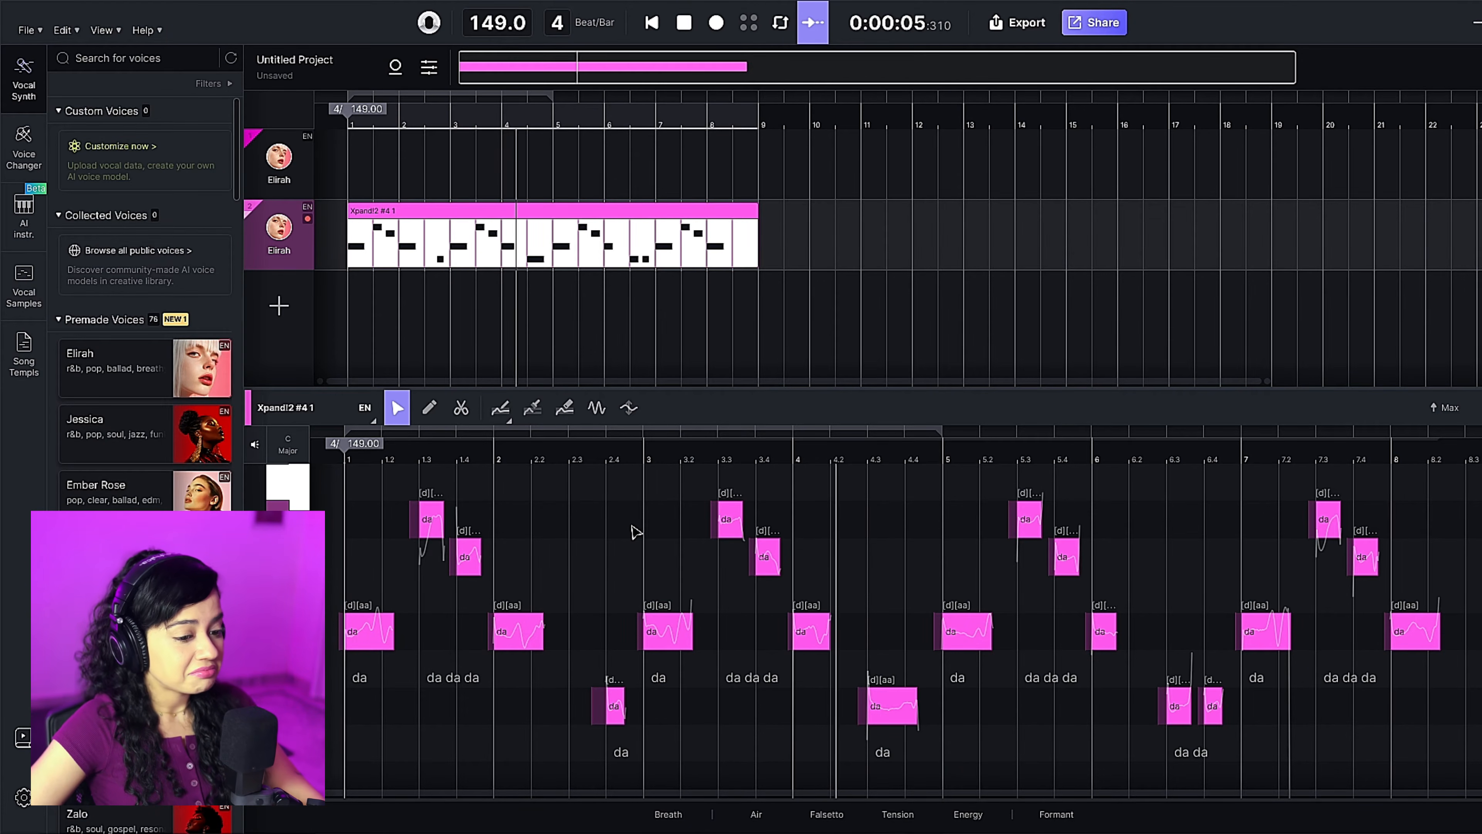
key("space")
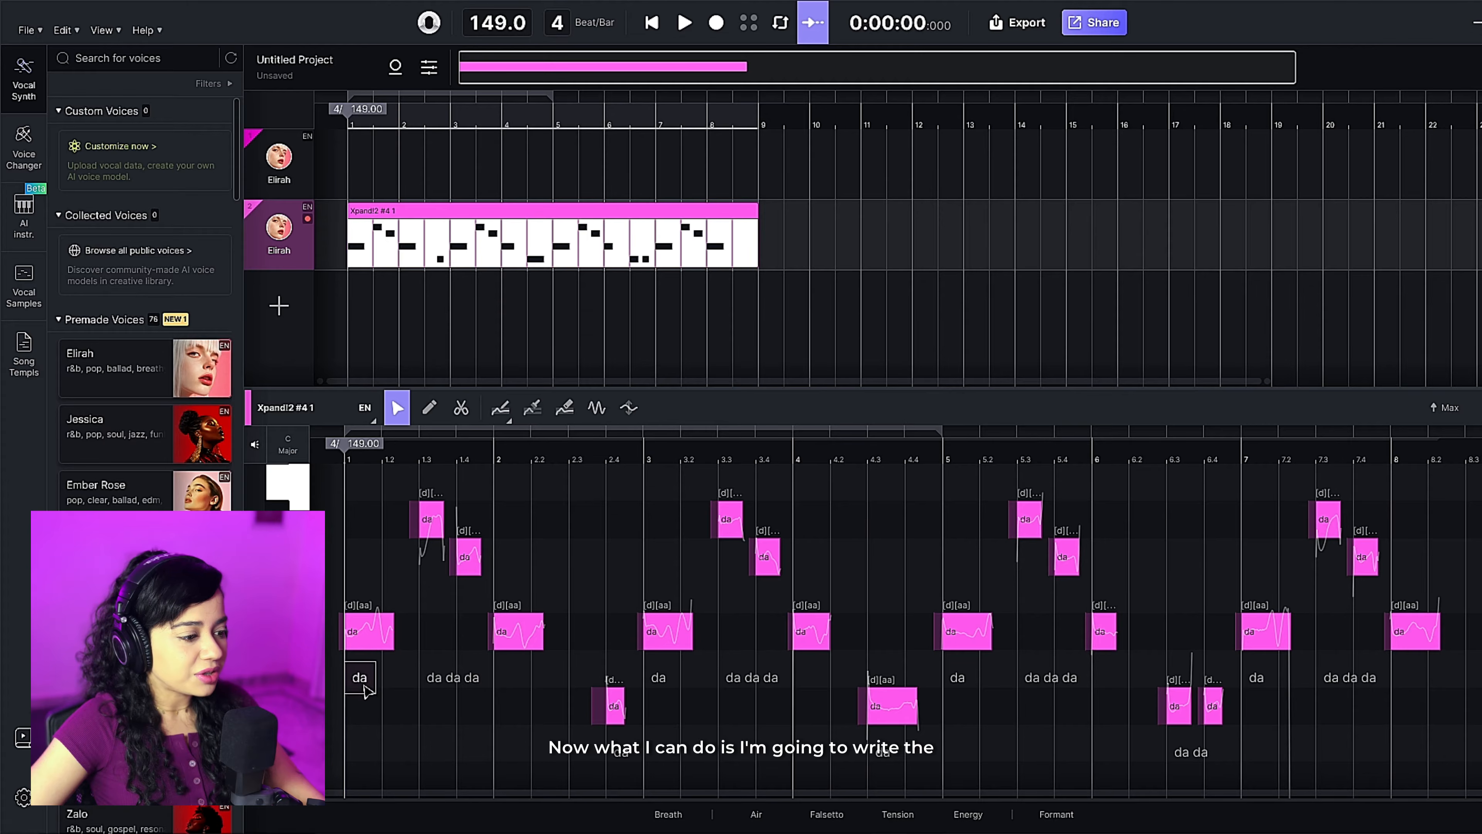
Fill the notes of bars 1 to 5 with the lyrics "now I will rise and burn our disguises meet you in".
double_click(366, 689)
type("n")
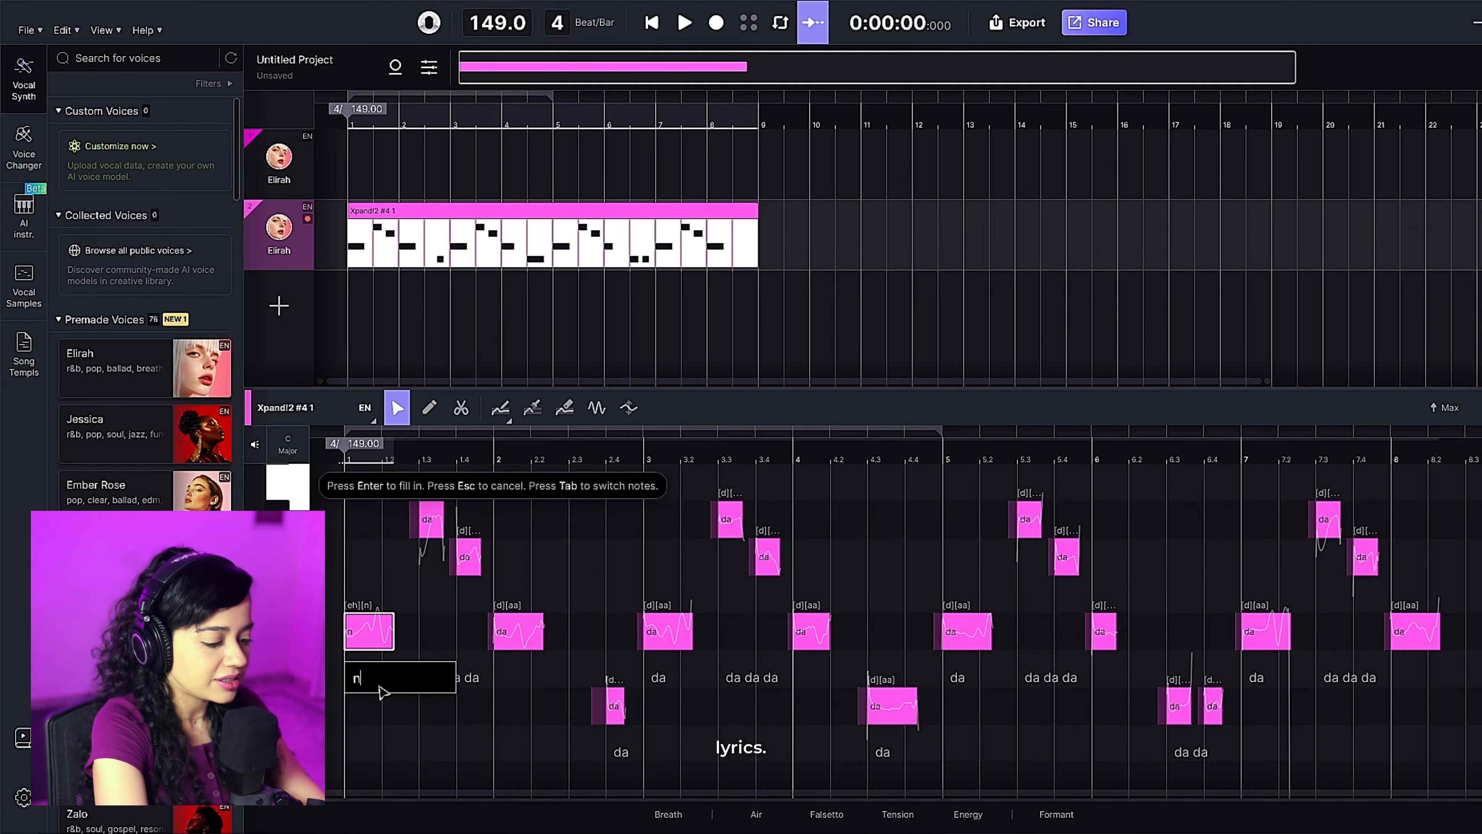
left_click(428, 529)
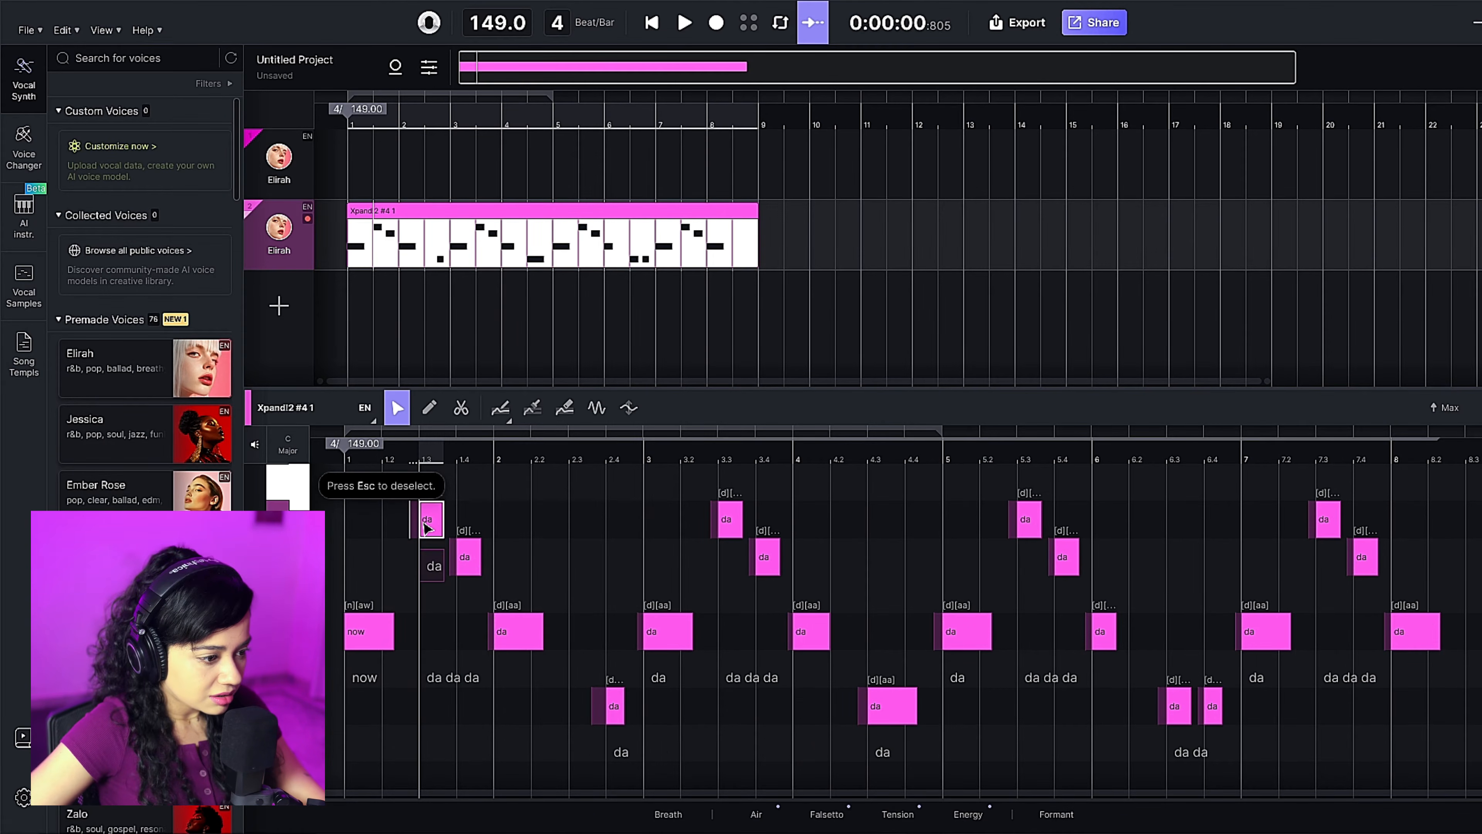
double_click(433, 573)
type("I")
double_click(444, 692)
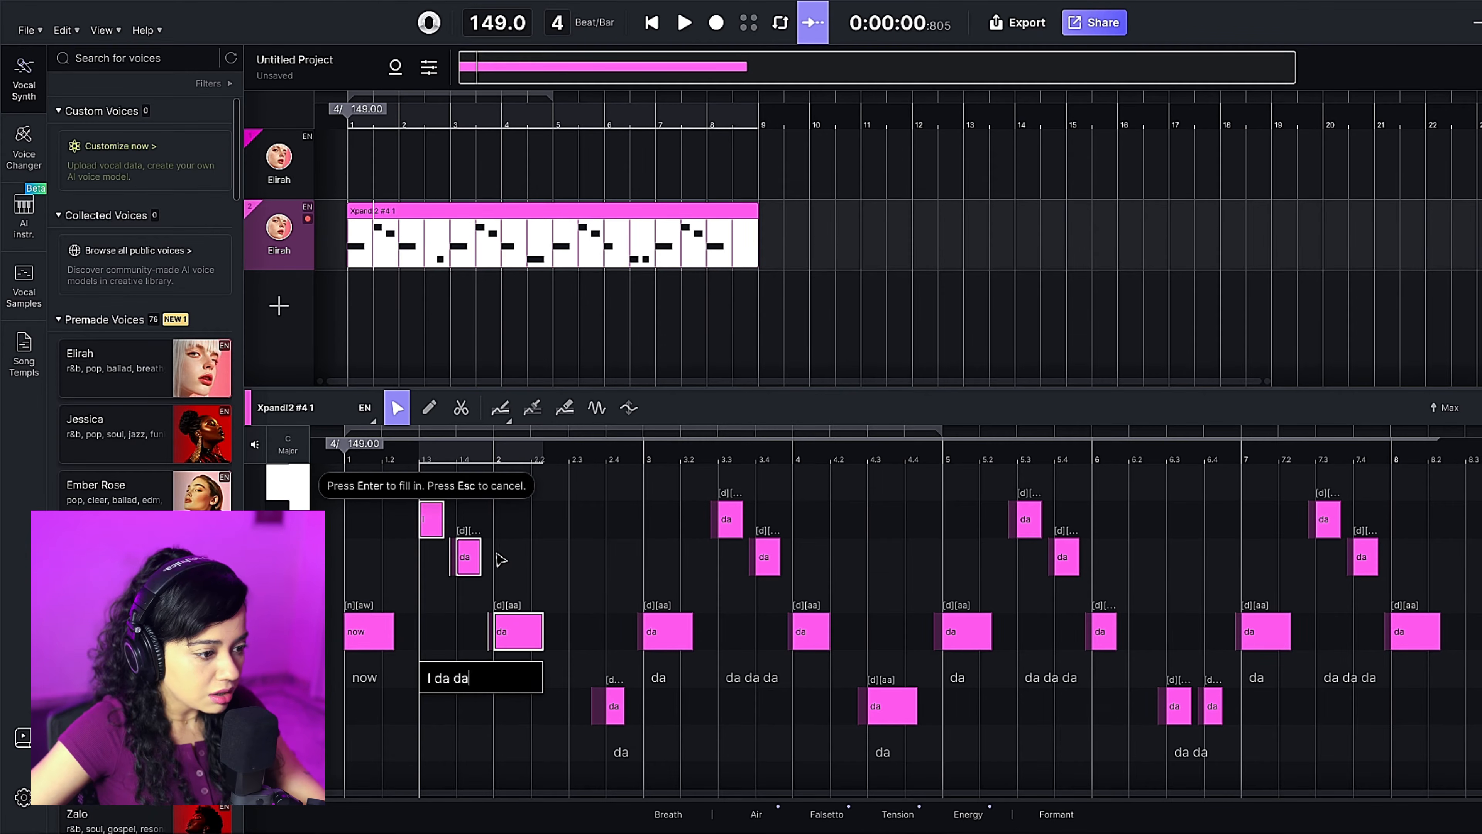
left_click(476, 561)
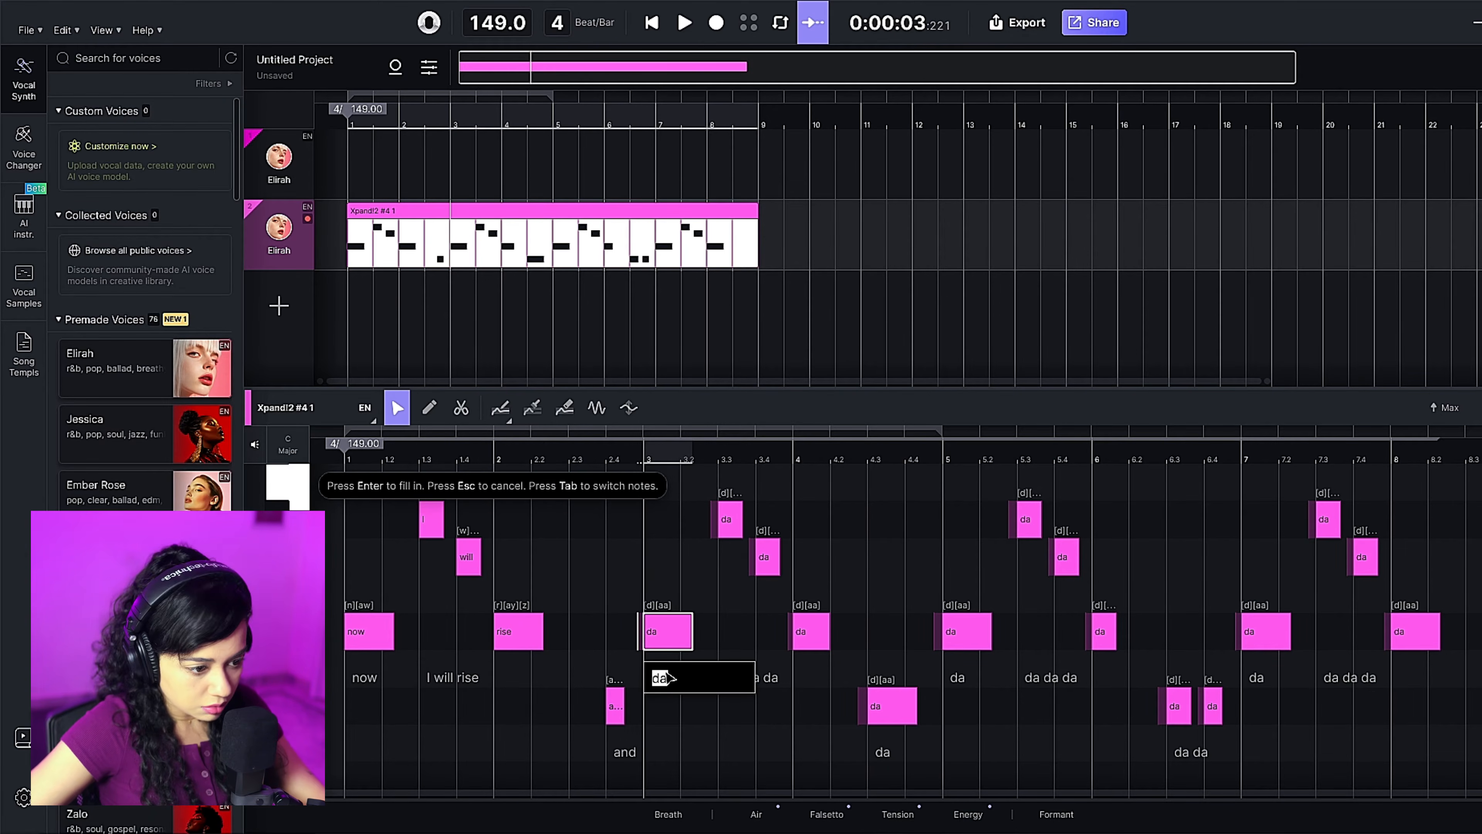
type("burn")
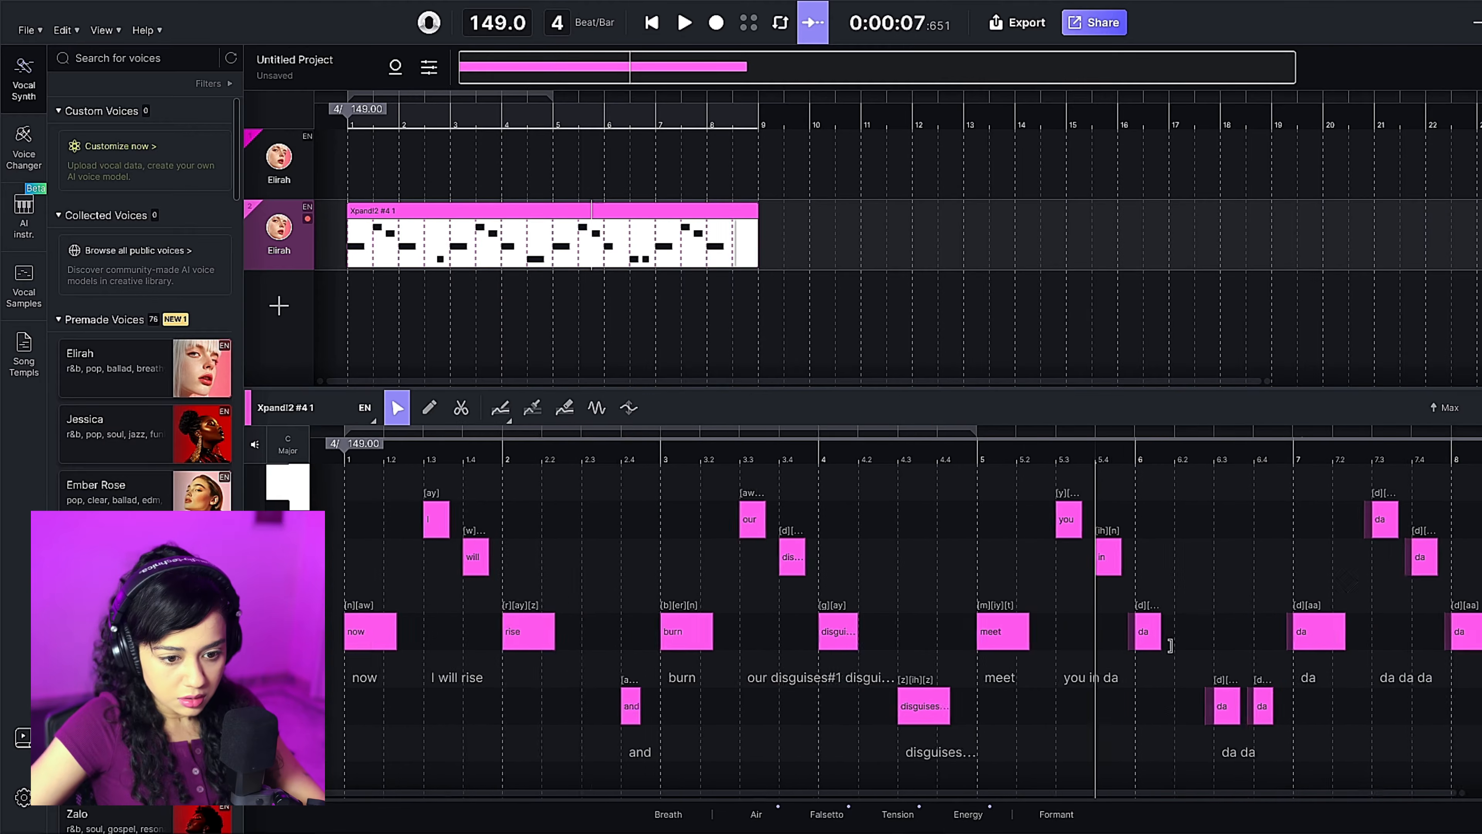
Fill the remaining notes from bar 6 onward with the lyrics "truth with no fear in my eyes".
scroll(875, 612, "right", 3)
double_click(1075, 752)
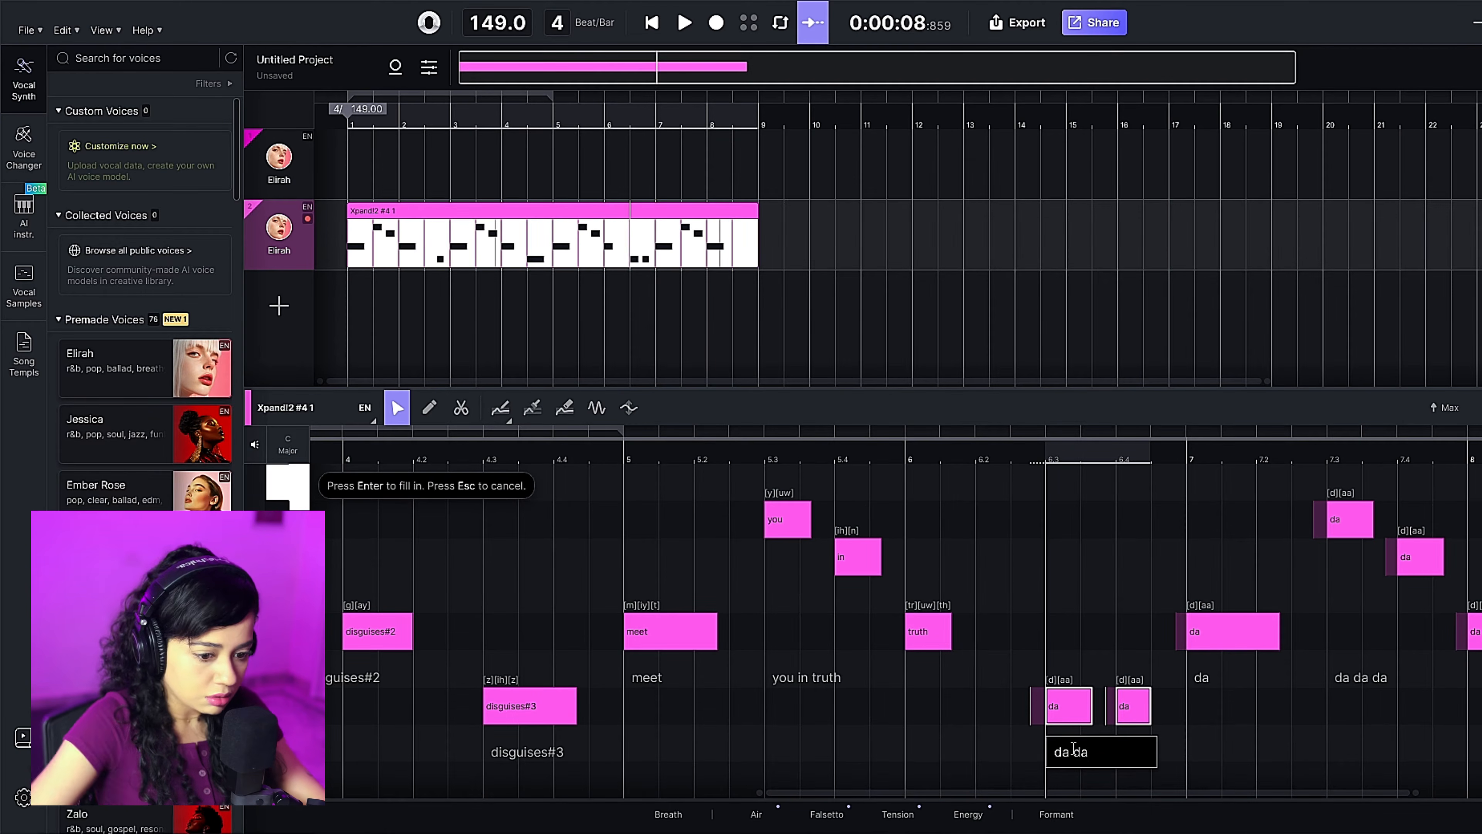
type("with no")
key("Tab")
type("fear")
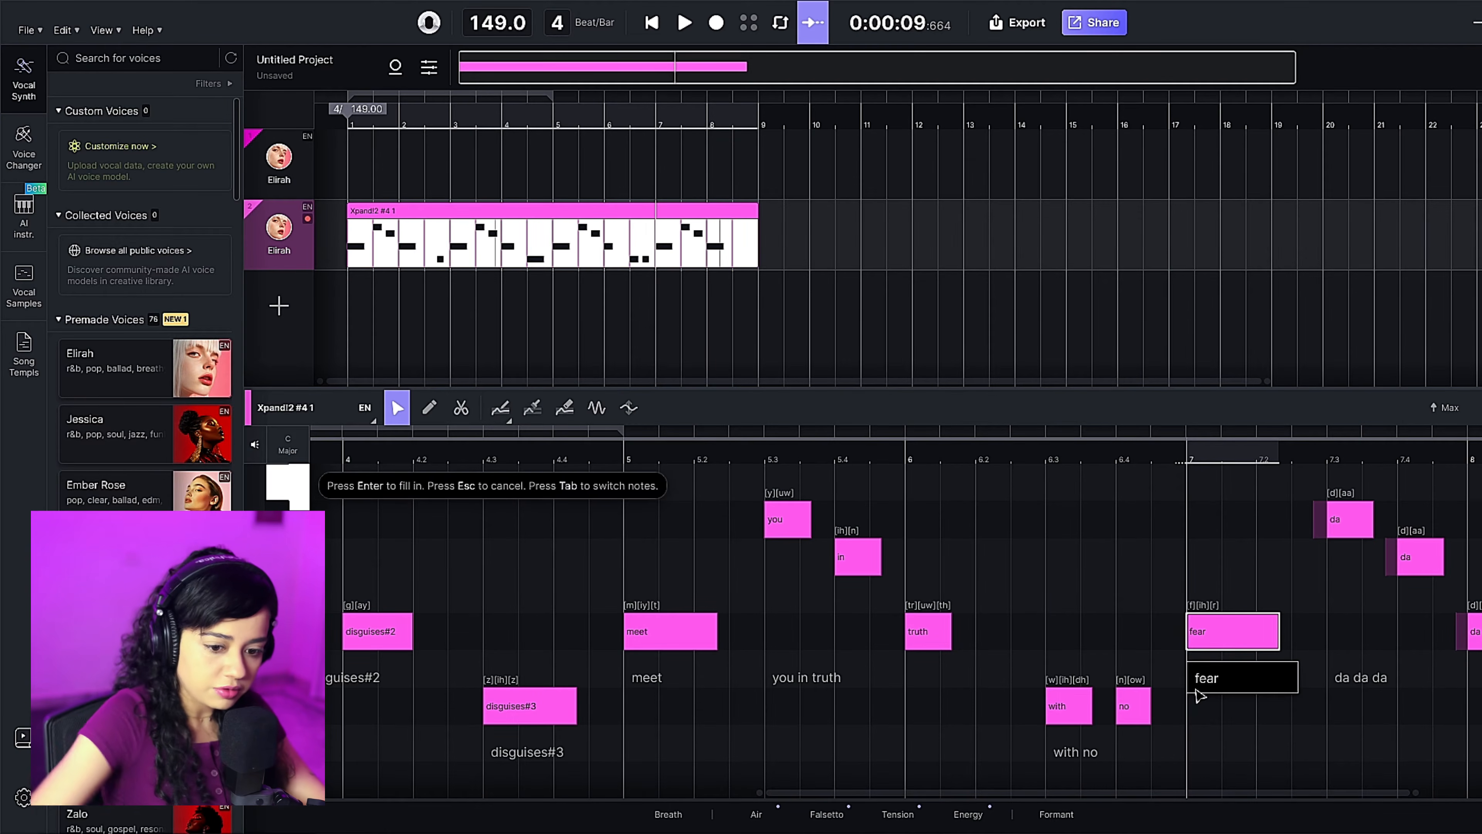
key("Return")
scroll(1254, 671, "right", 2)
double_click(1300, 671)
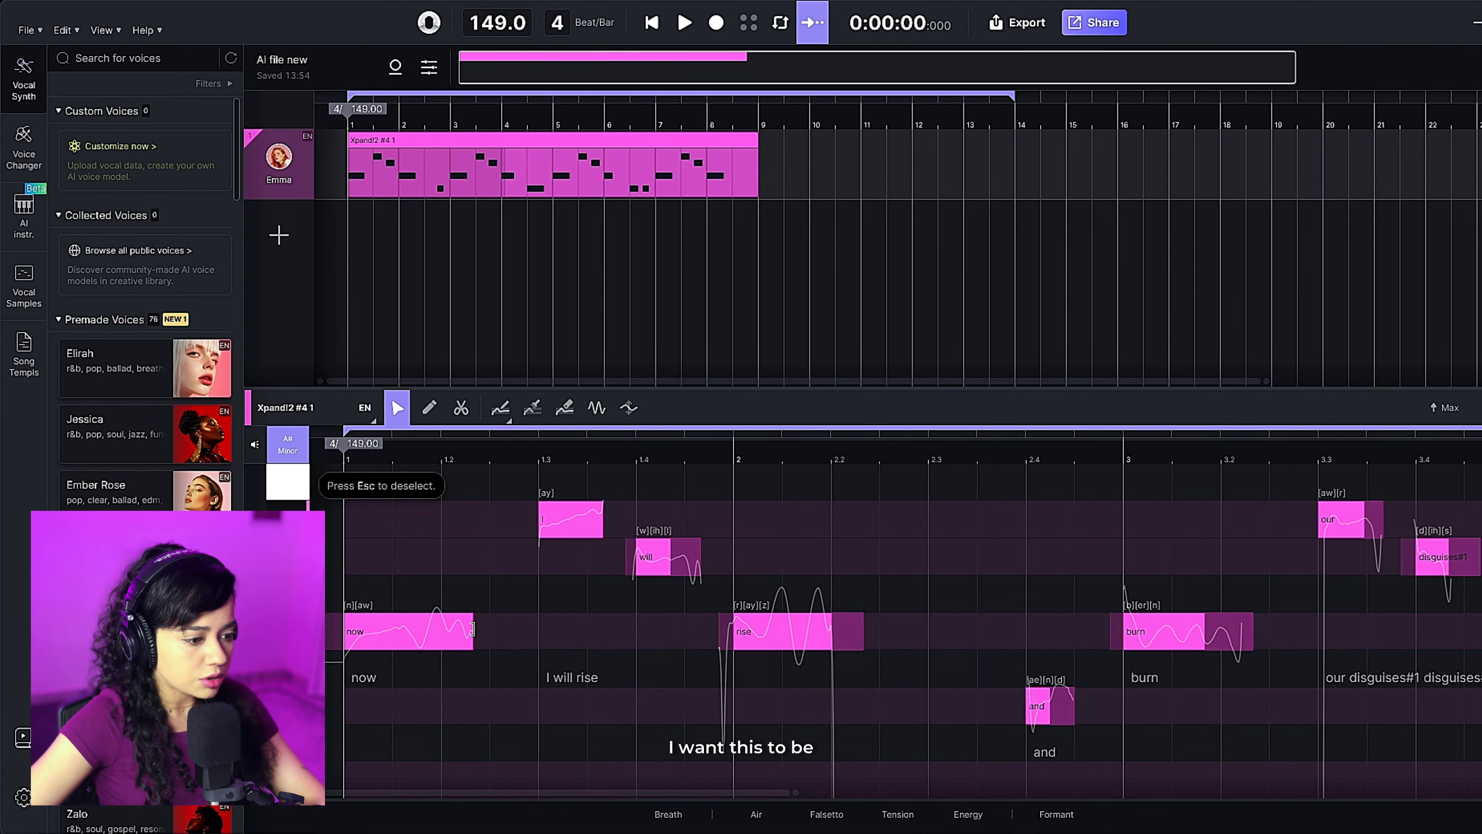
Lengthen the "now", "you", "in" and "truth" notes of the Emma clip.
left_click_drag(473, 628, 536, 626)
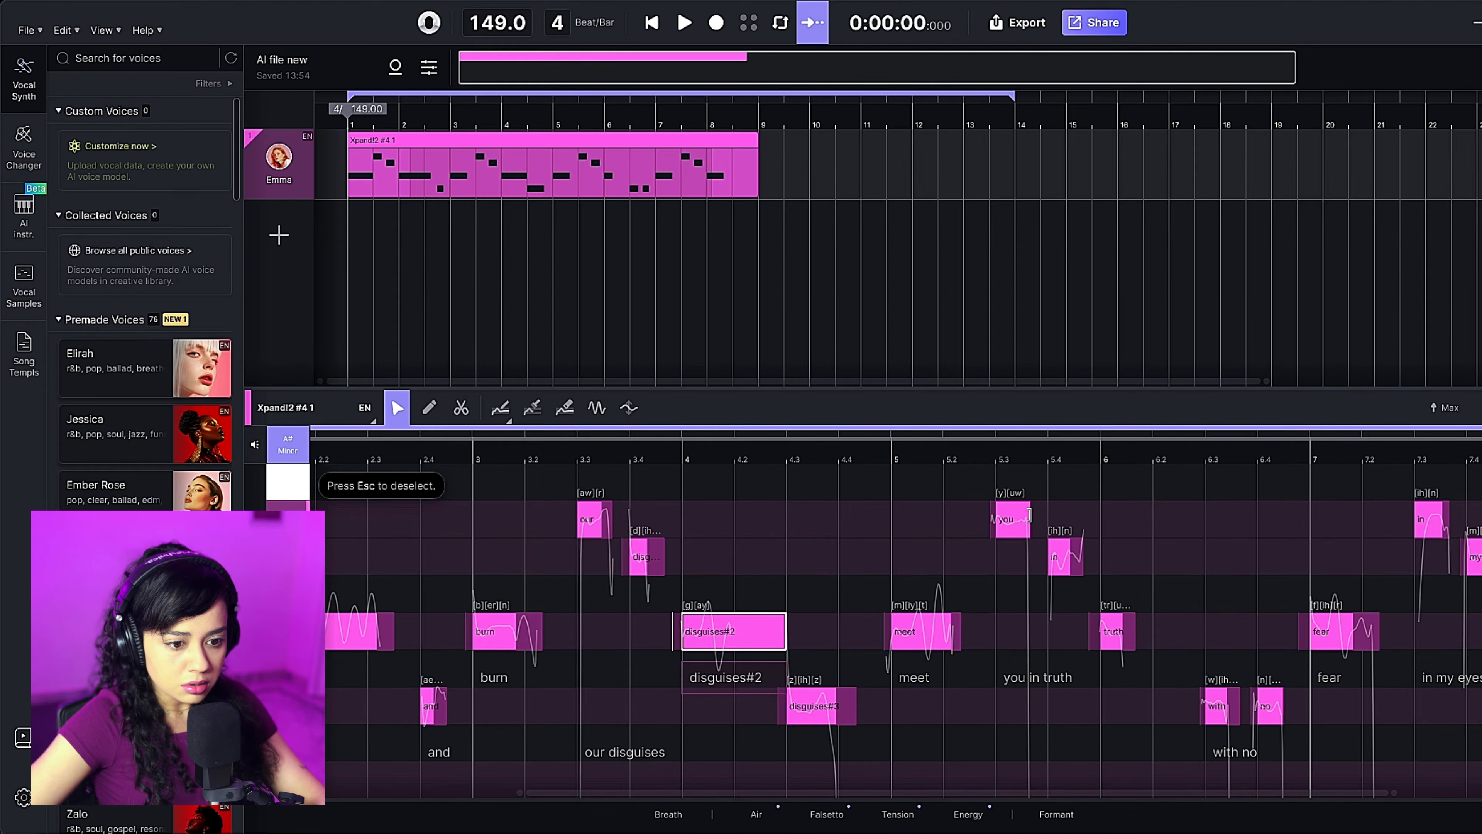
left_click_drag(1028, 514, 1100, 559)
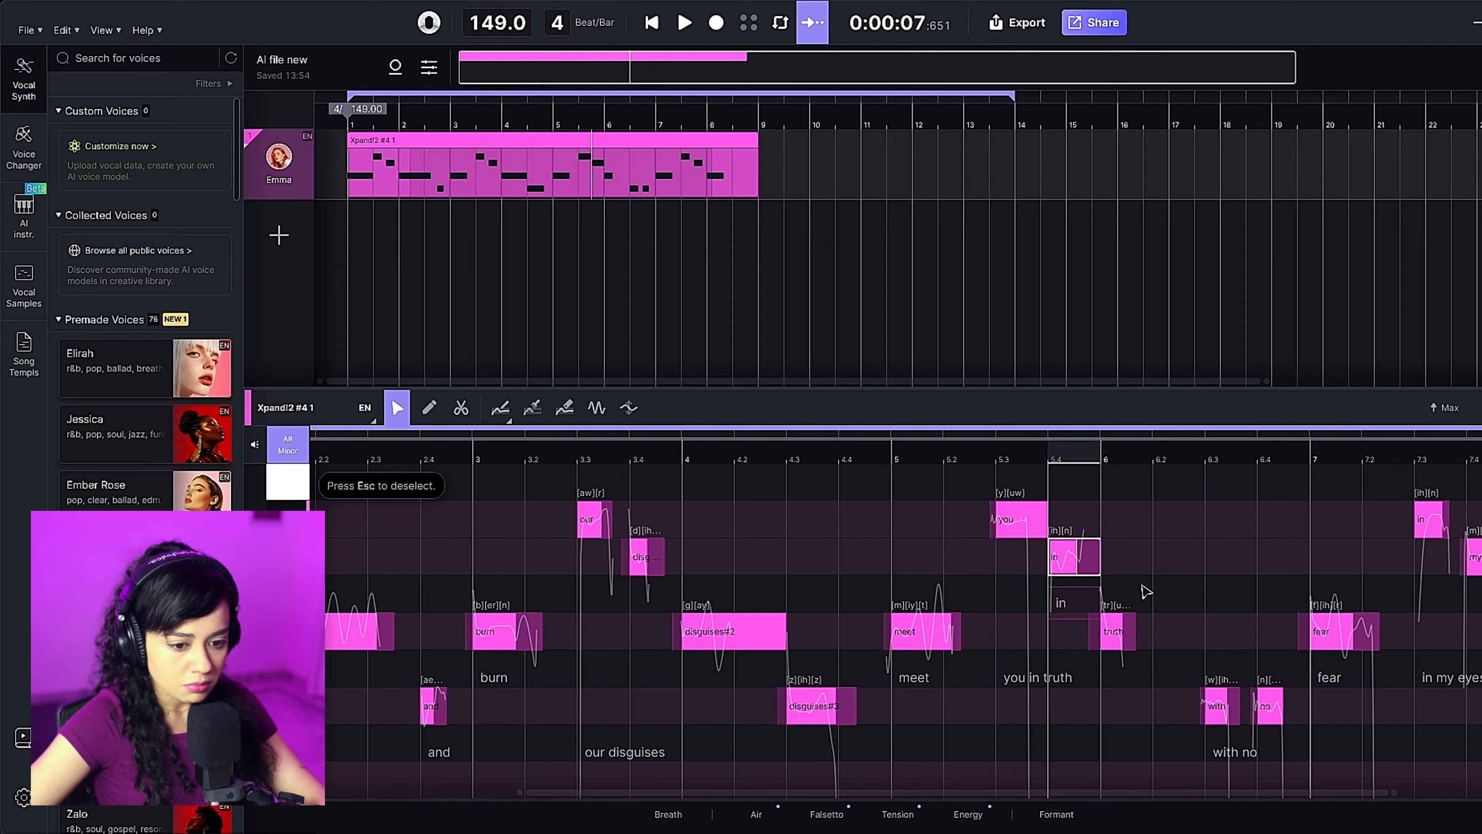
left_click_drag(1132, 625, 1142, 628)
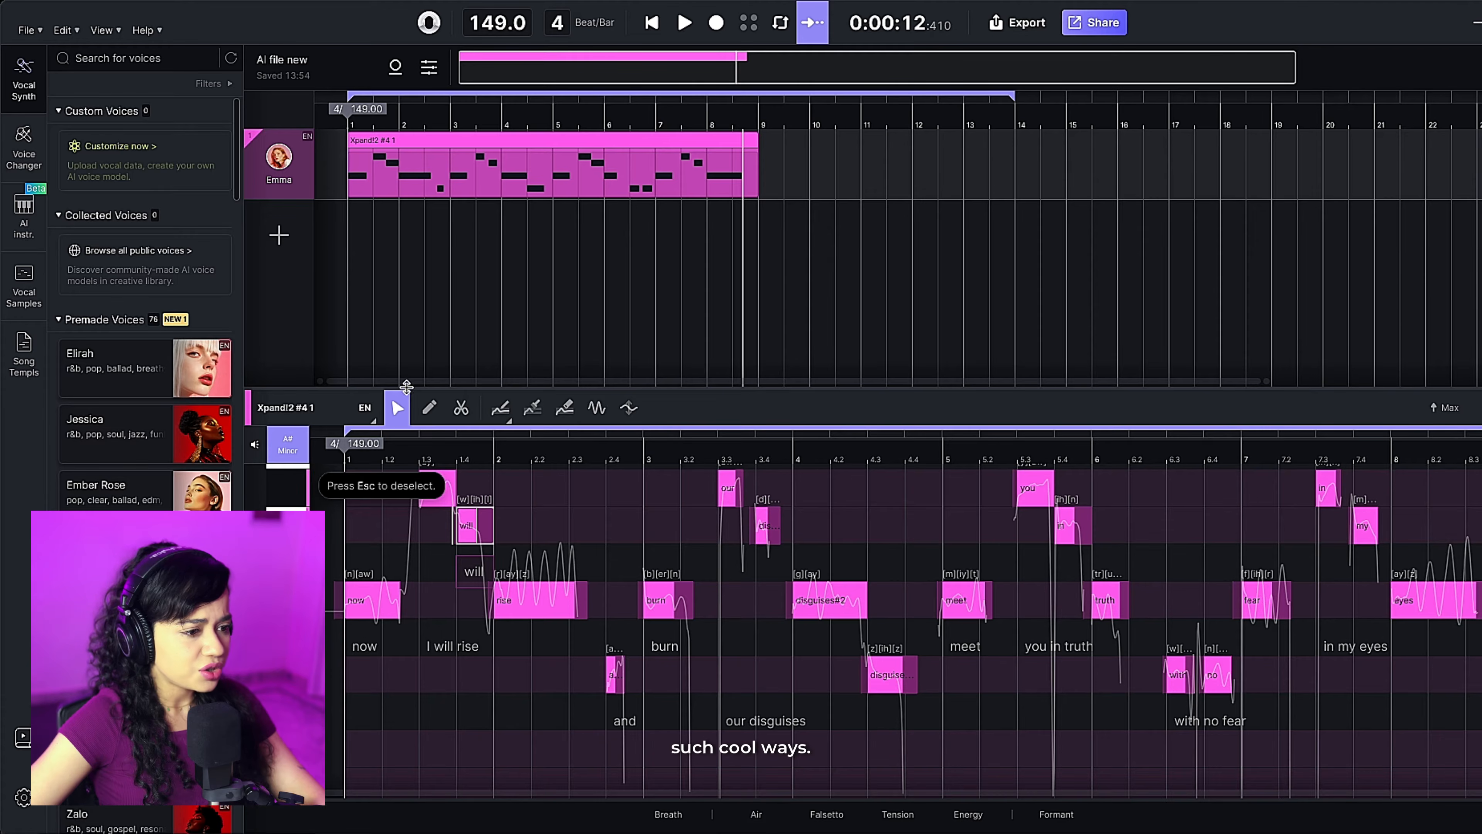
Add breaths in the gaps after the words "burn", "truth" and "fear".
left_click(679, 816)
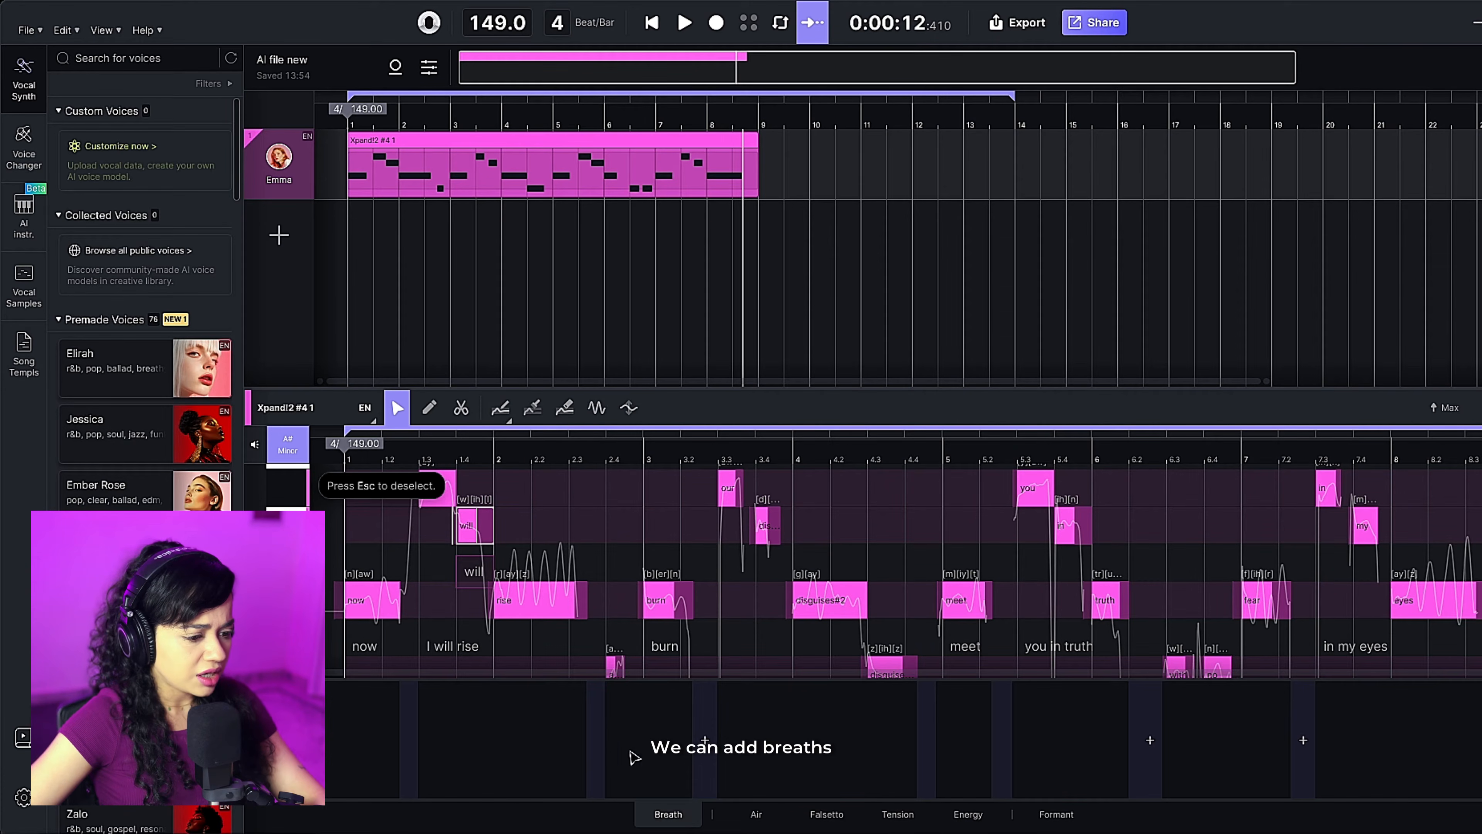
left_click(707, 741)
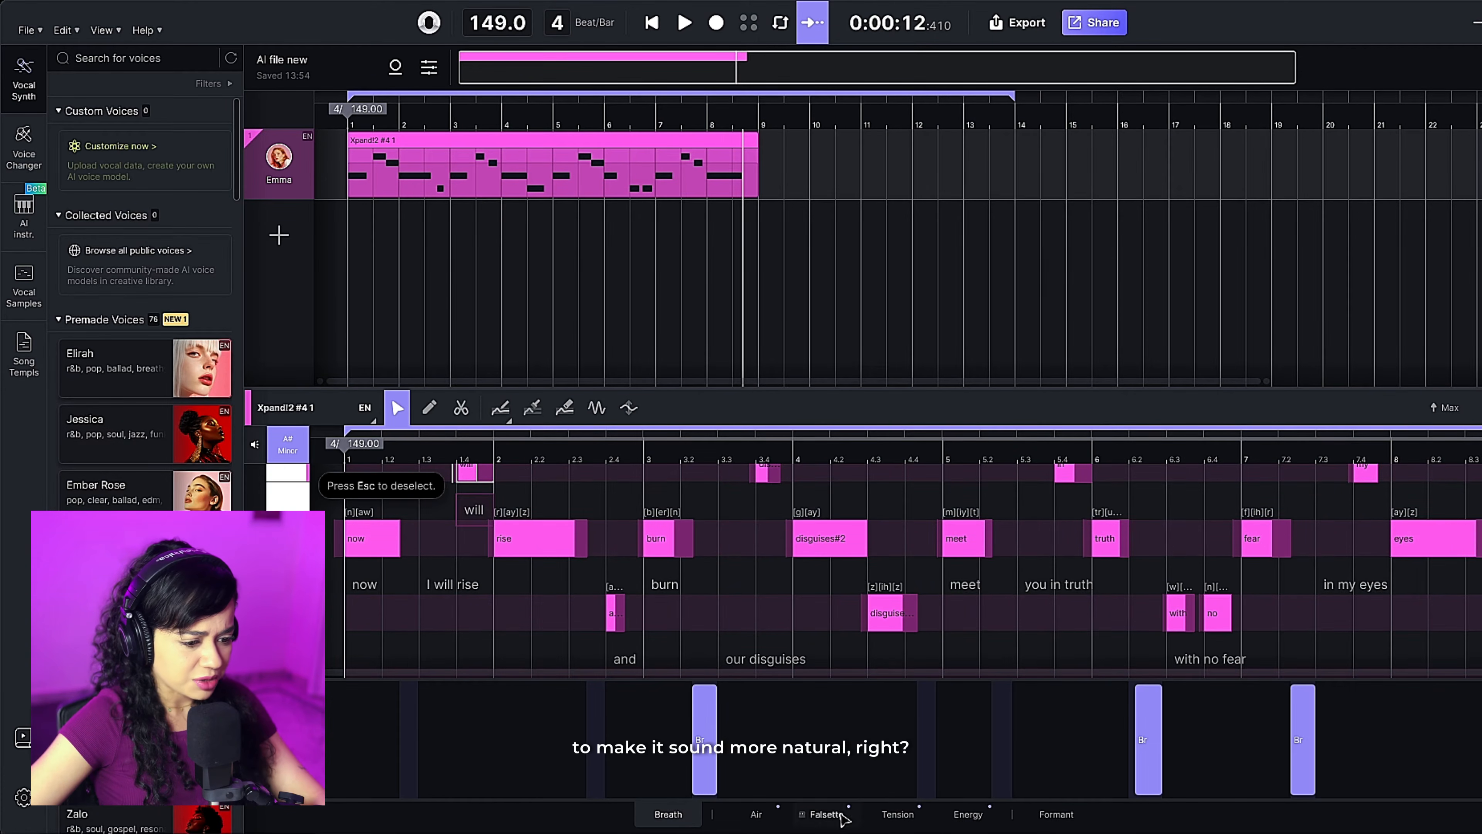
left_click(828, 815)
scroll(646, 698, "up", 2)
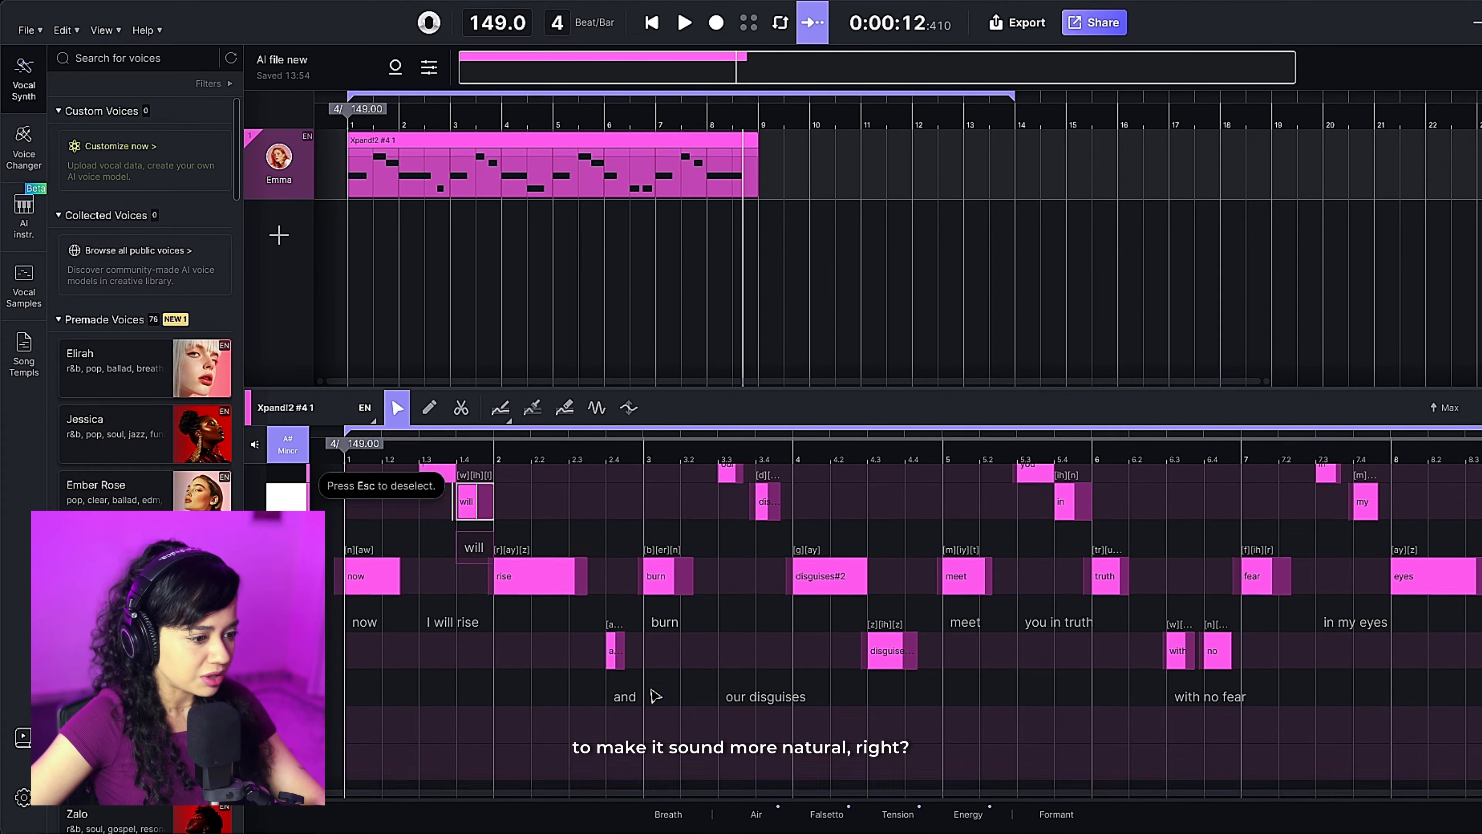
Use the Vibrato tool to add vibrato to the "rise", "truth" and "eyes" notes.
scroll(353, 629, "up", 5)
scroll(669, 549, "down", 5)
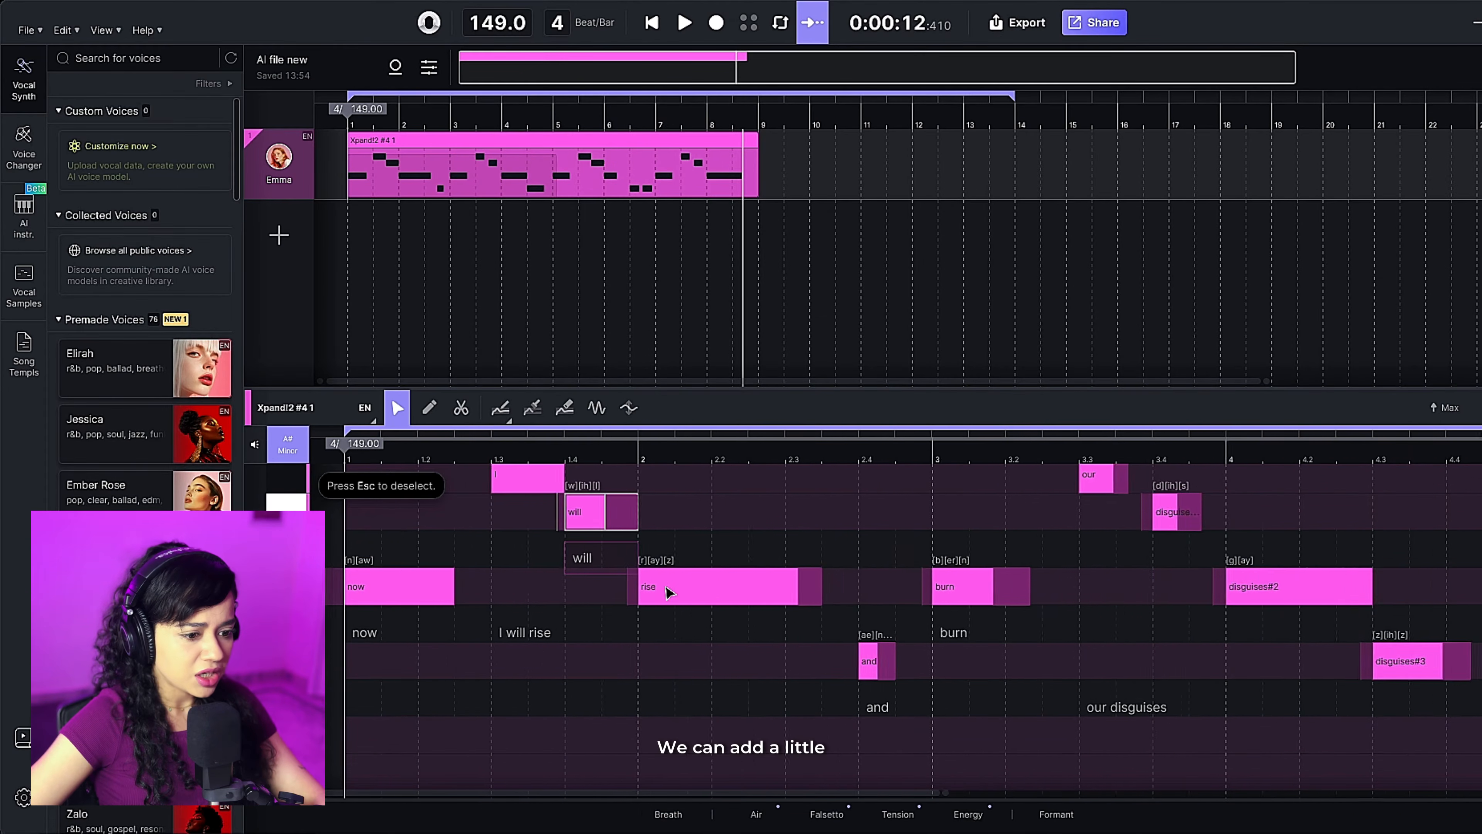
left_click(596, 407)
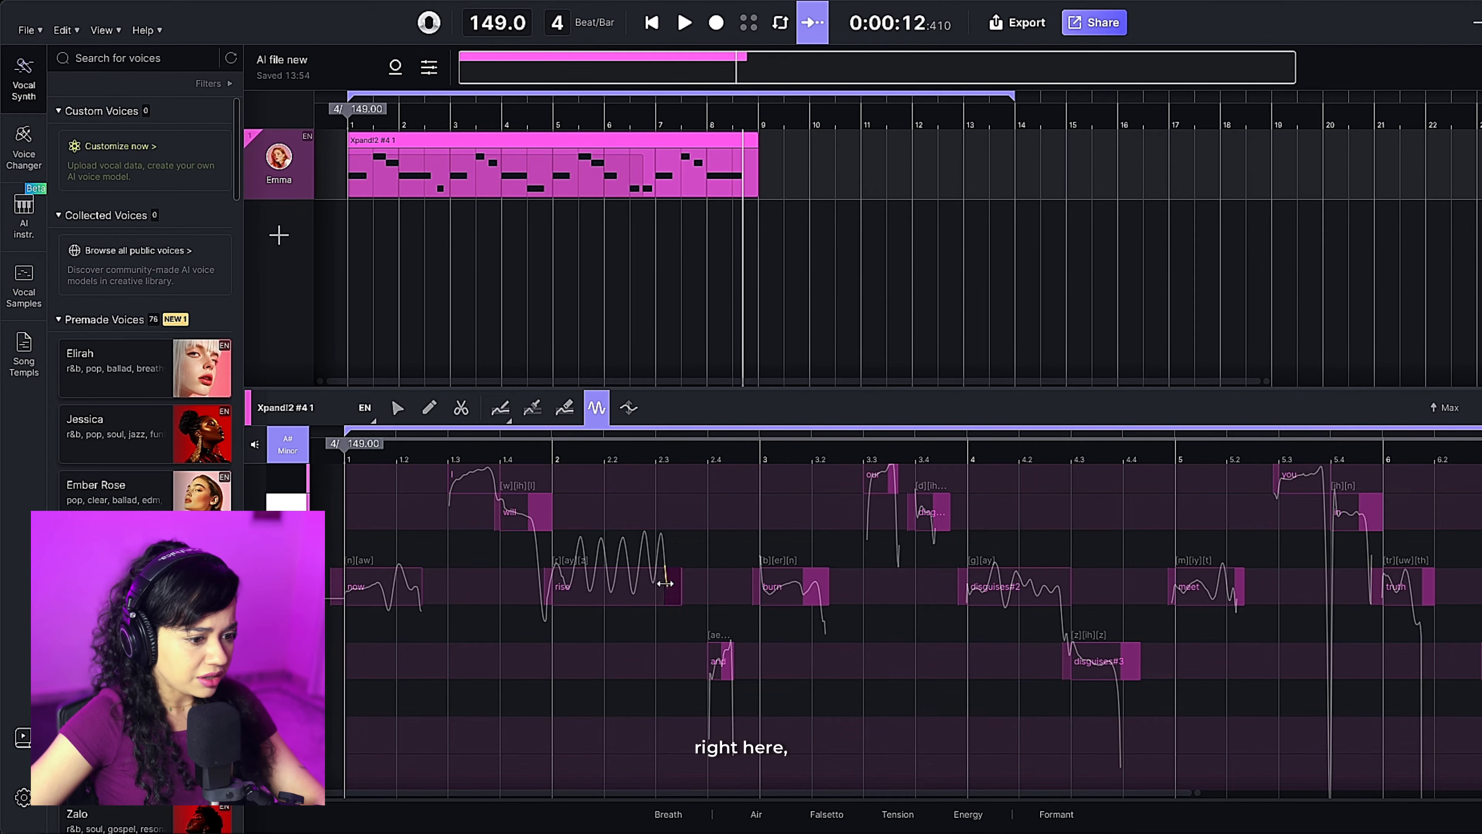
left_click_drag(639, 578, 594, 578)
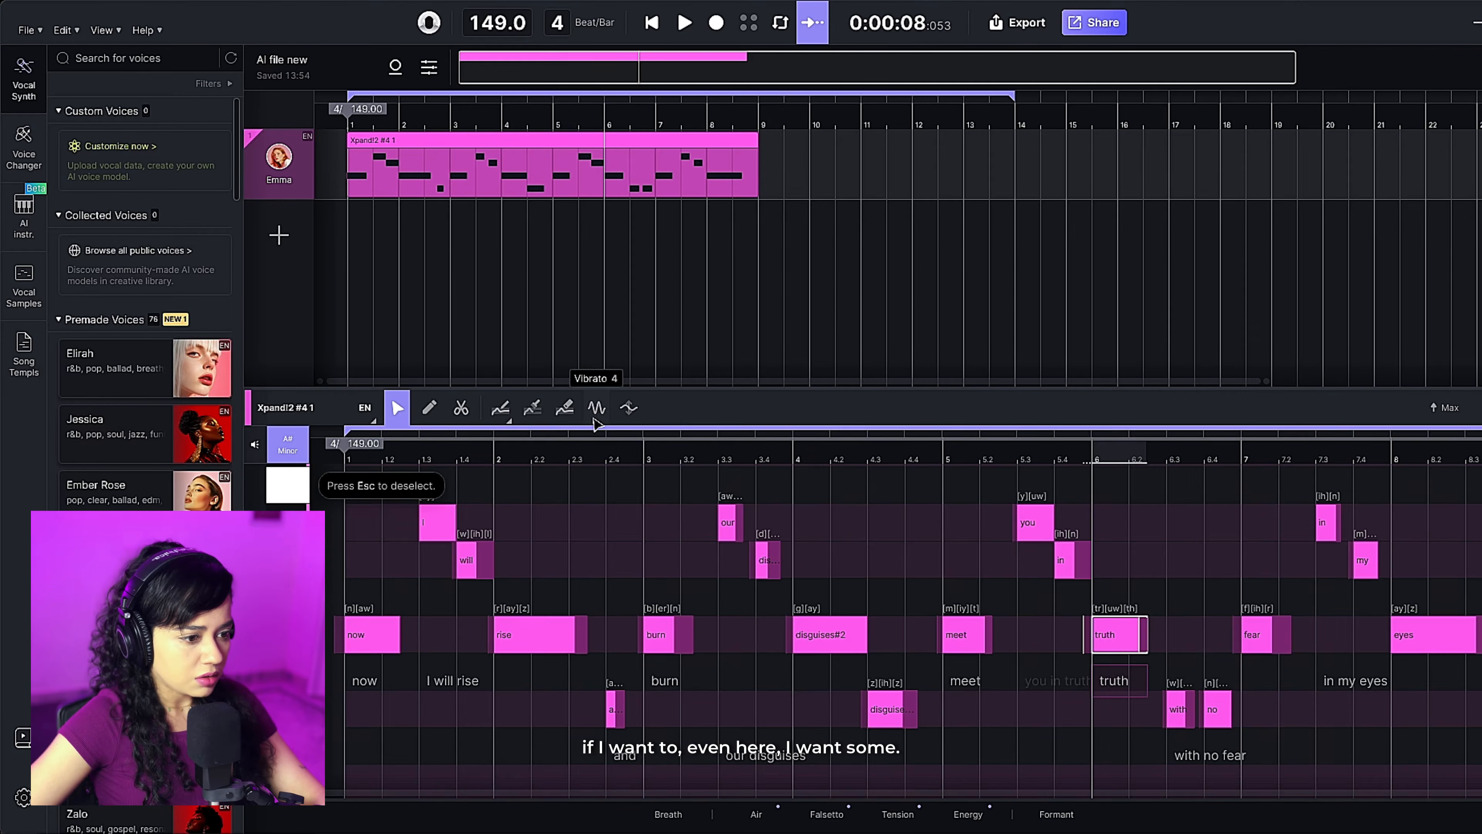
left_click(591, 407)
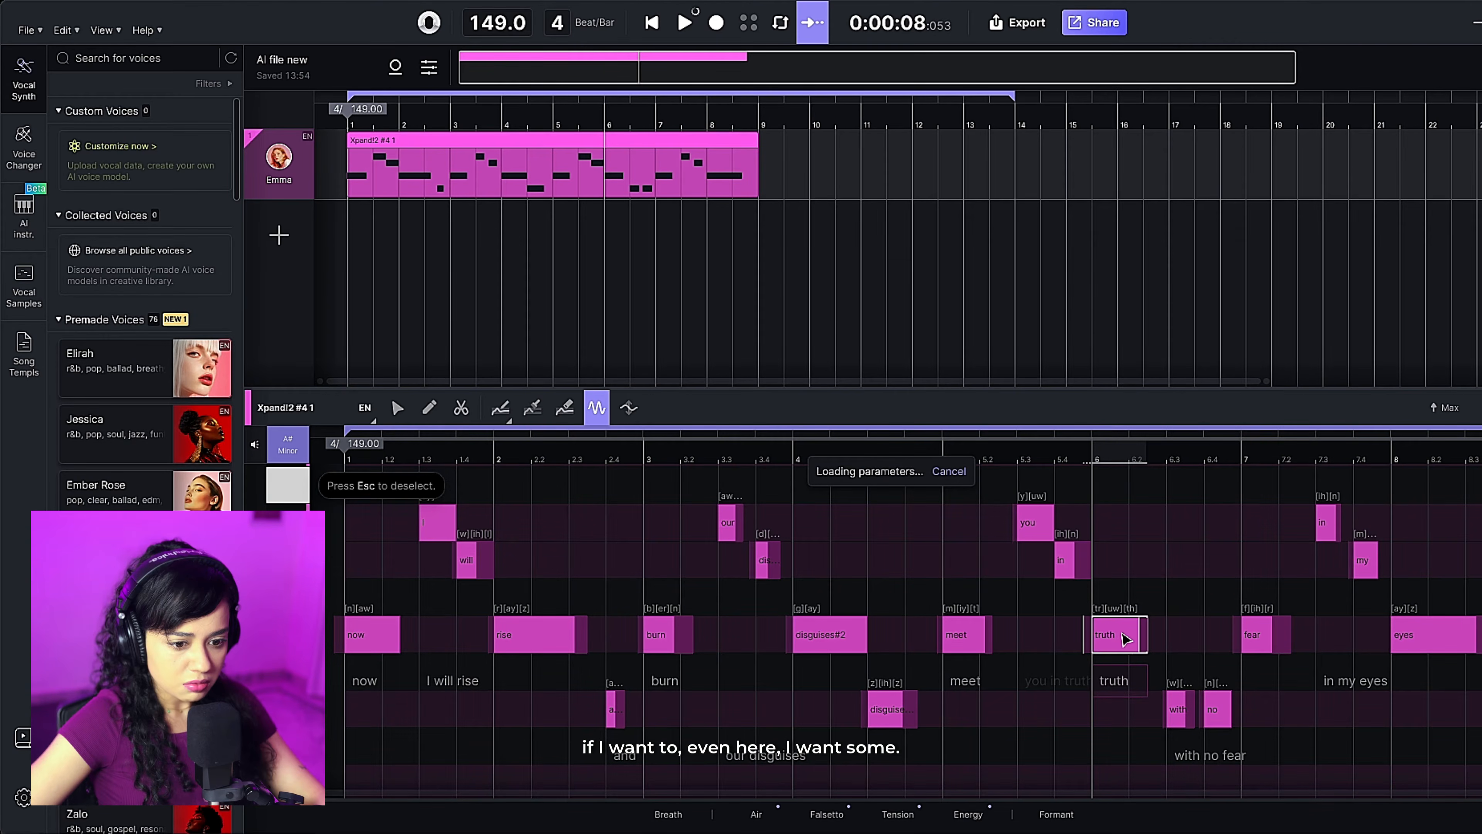
left_click_drag(1121, 633, 1103, 633)
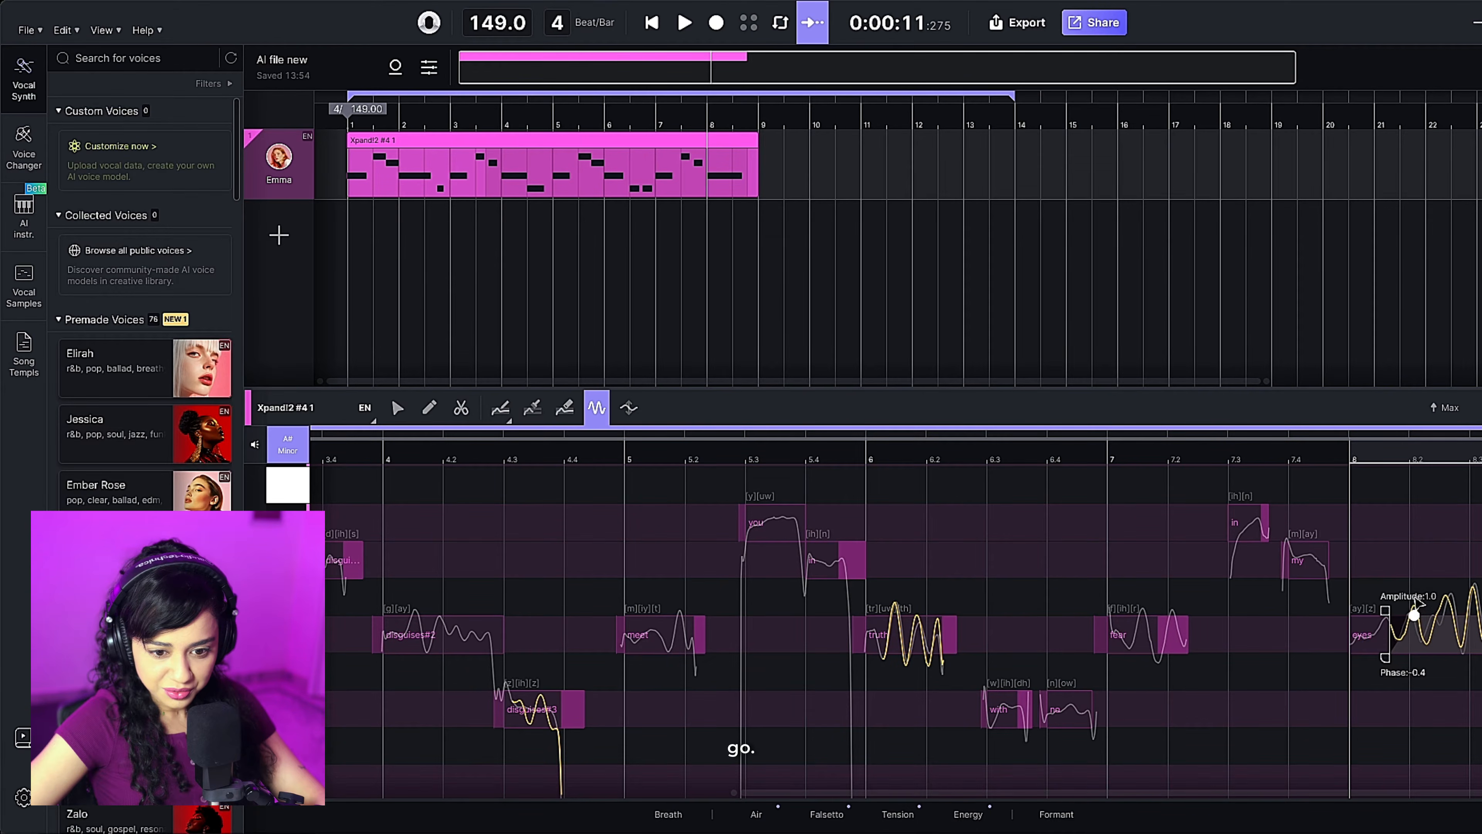
Raise the Energy of the "rise", first "disguises", "truth" and "eyes" notes in the Emma clip.
left_click(501, 407)
scroll(460, 639, "up", 5)
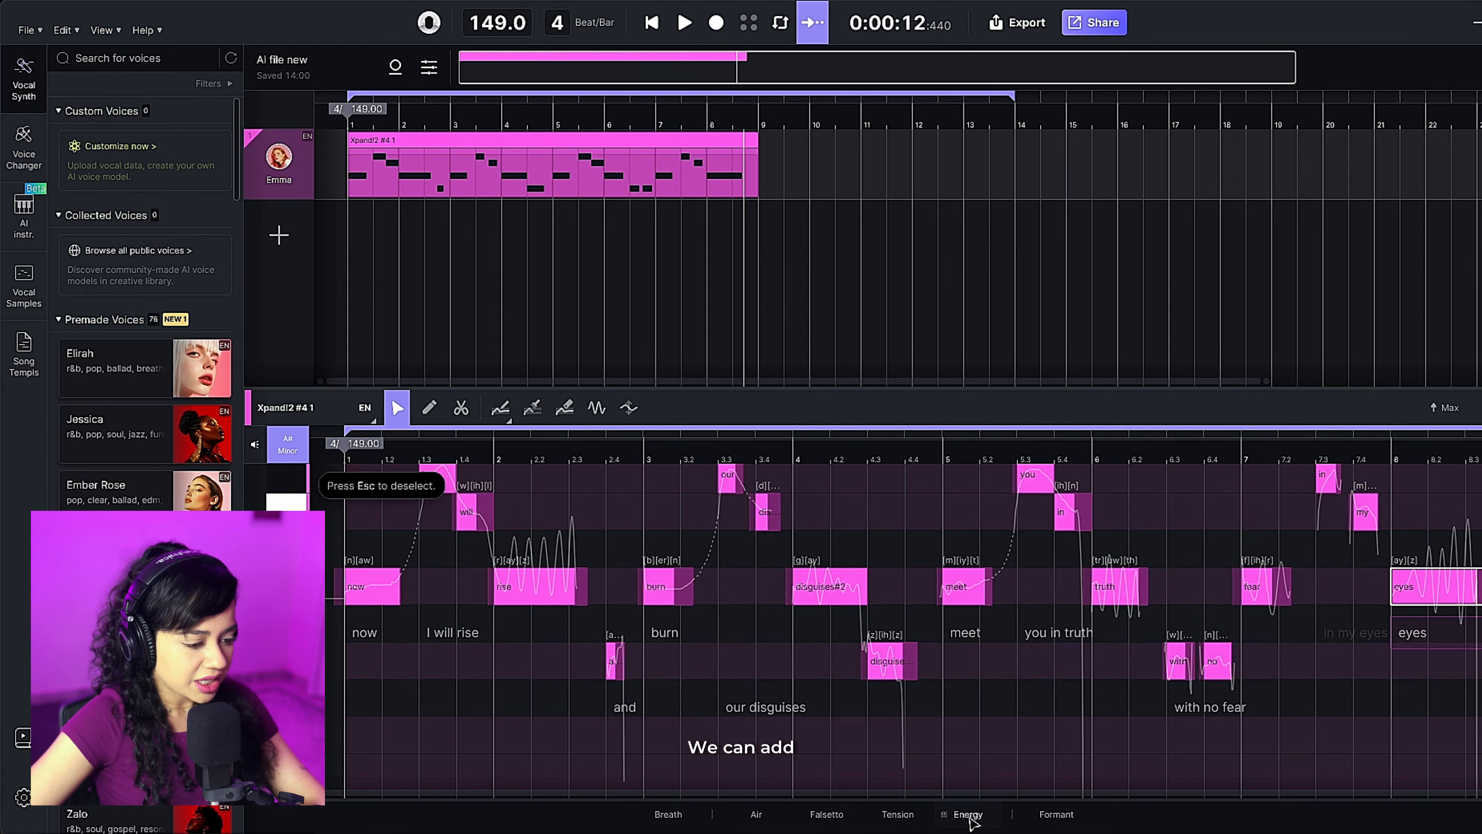
left_click(969, 818)
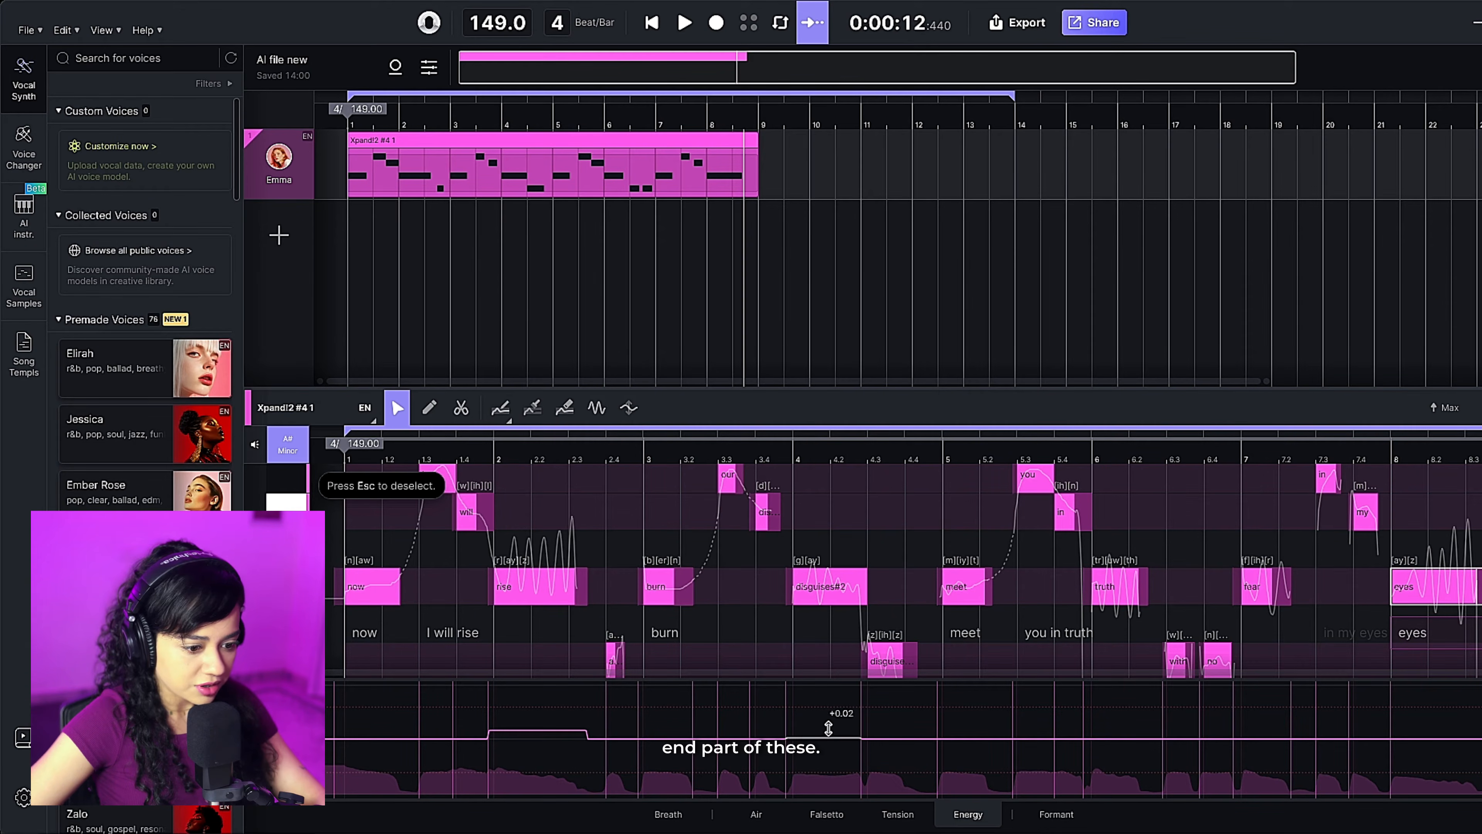
left_click_drag(828, 725, 828, 722)
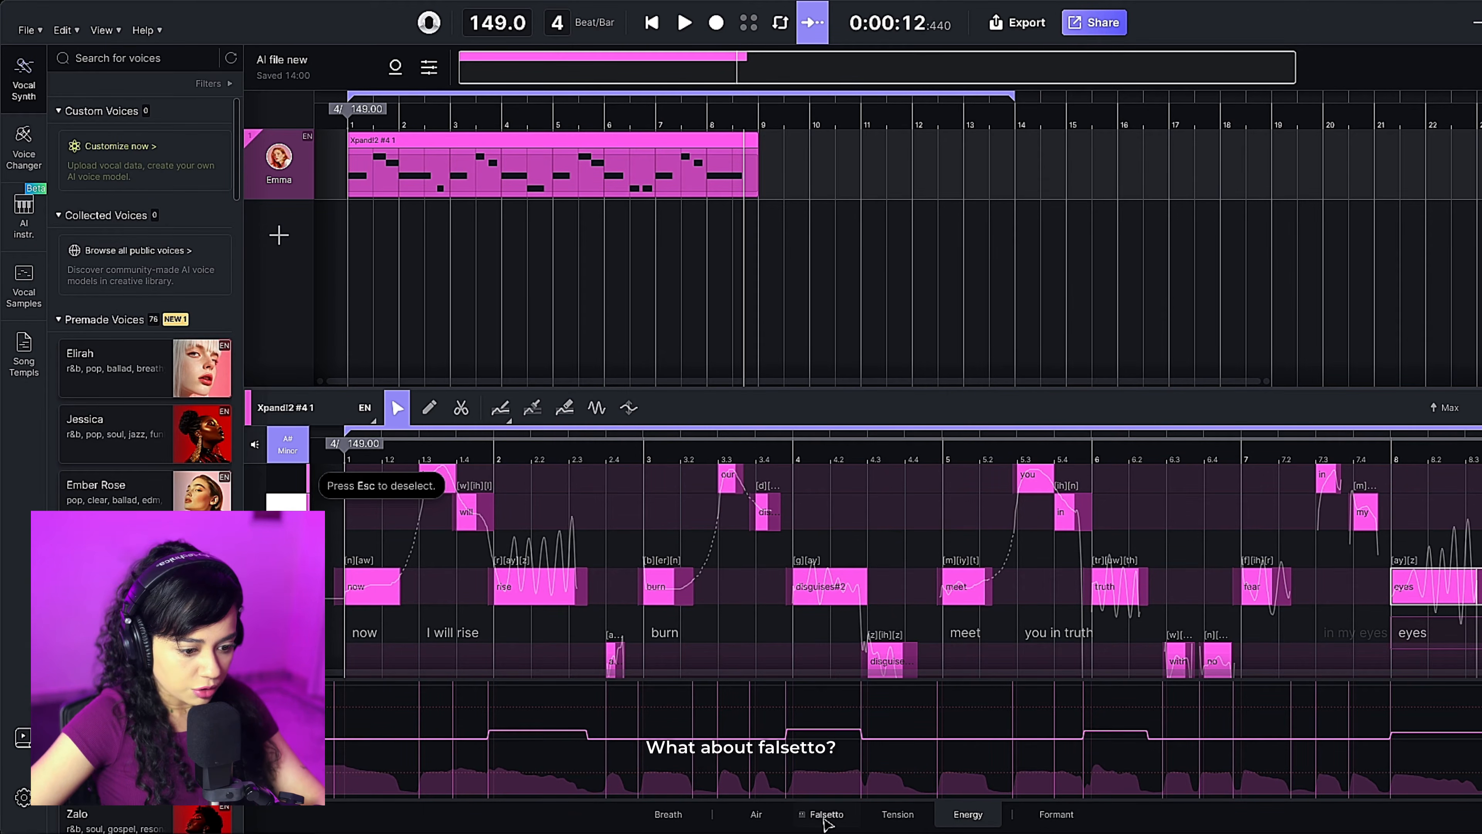
Raise the Falsetto on the "rise", first "disguises", "truth" and "eyes" notes and play the clip back.
left_click(825, 817)
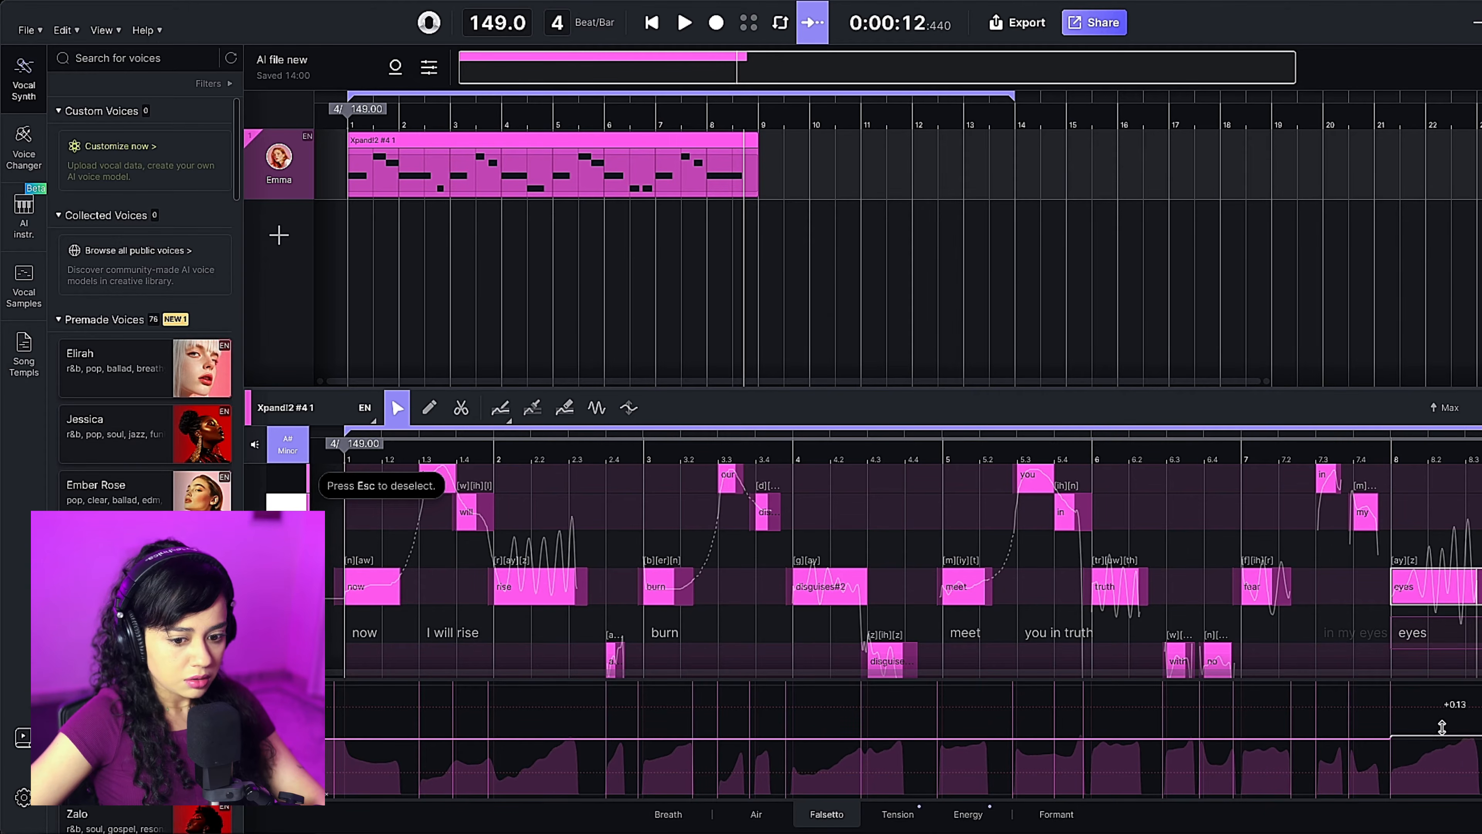
key("space")
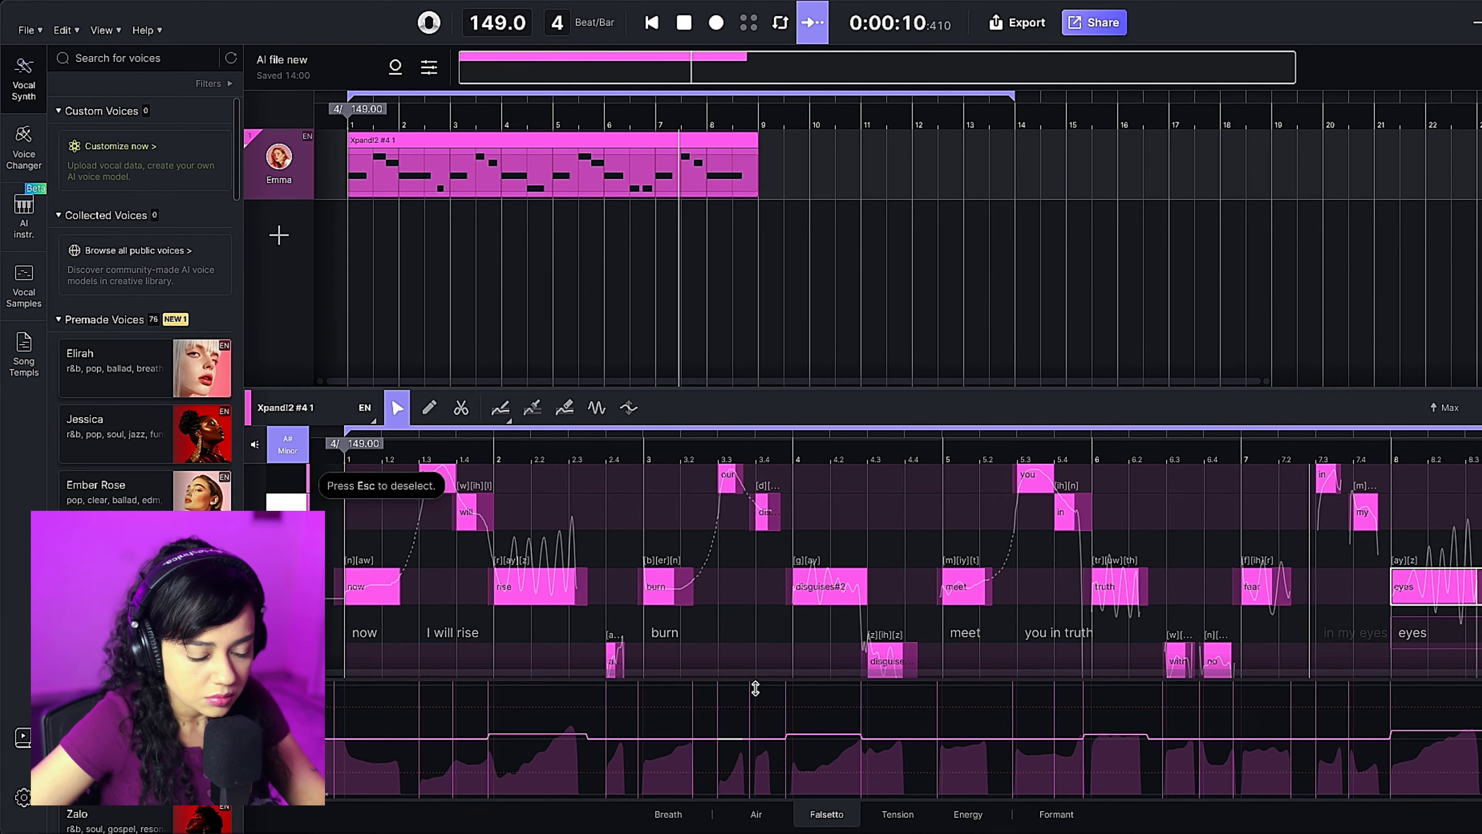
key("space")
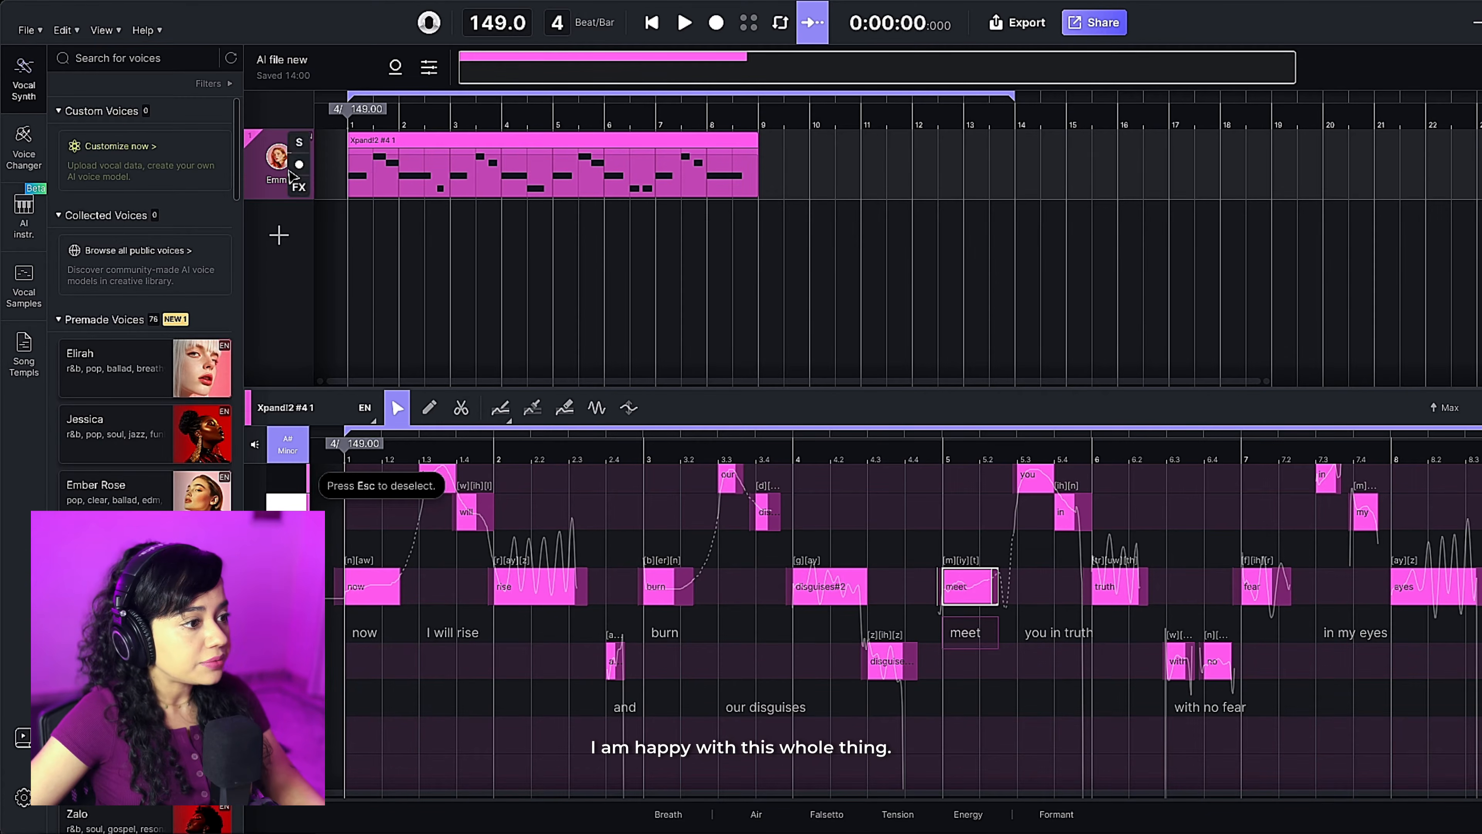
Create vocal doubles from the Emma track and play the stacked vocals.
right_click(291, 176)
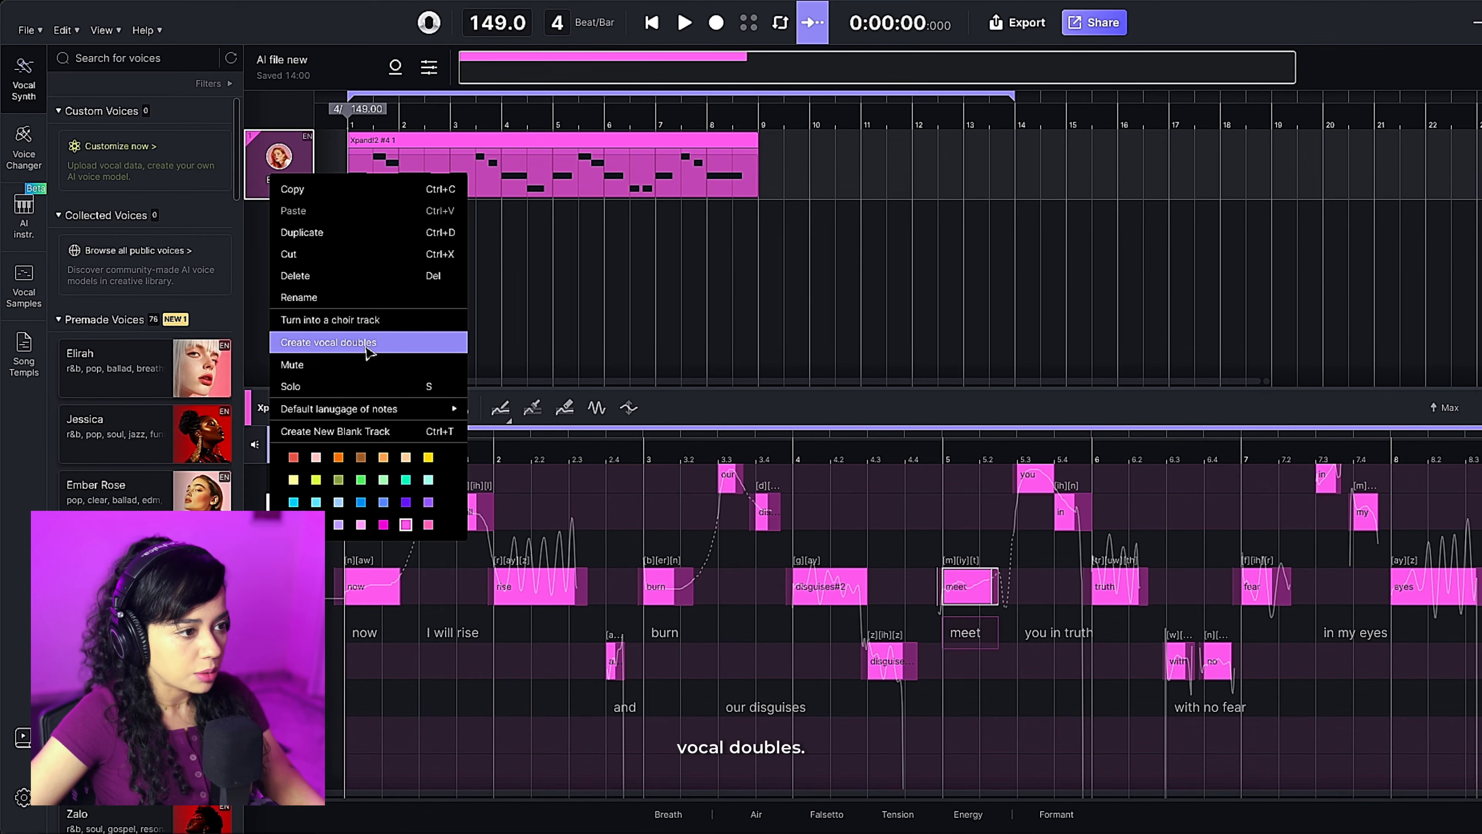
left_click(368, 349)
left_click(857, 536)
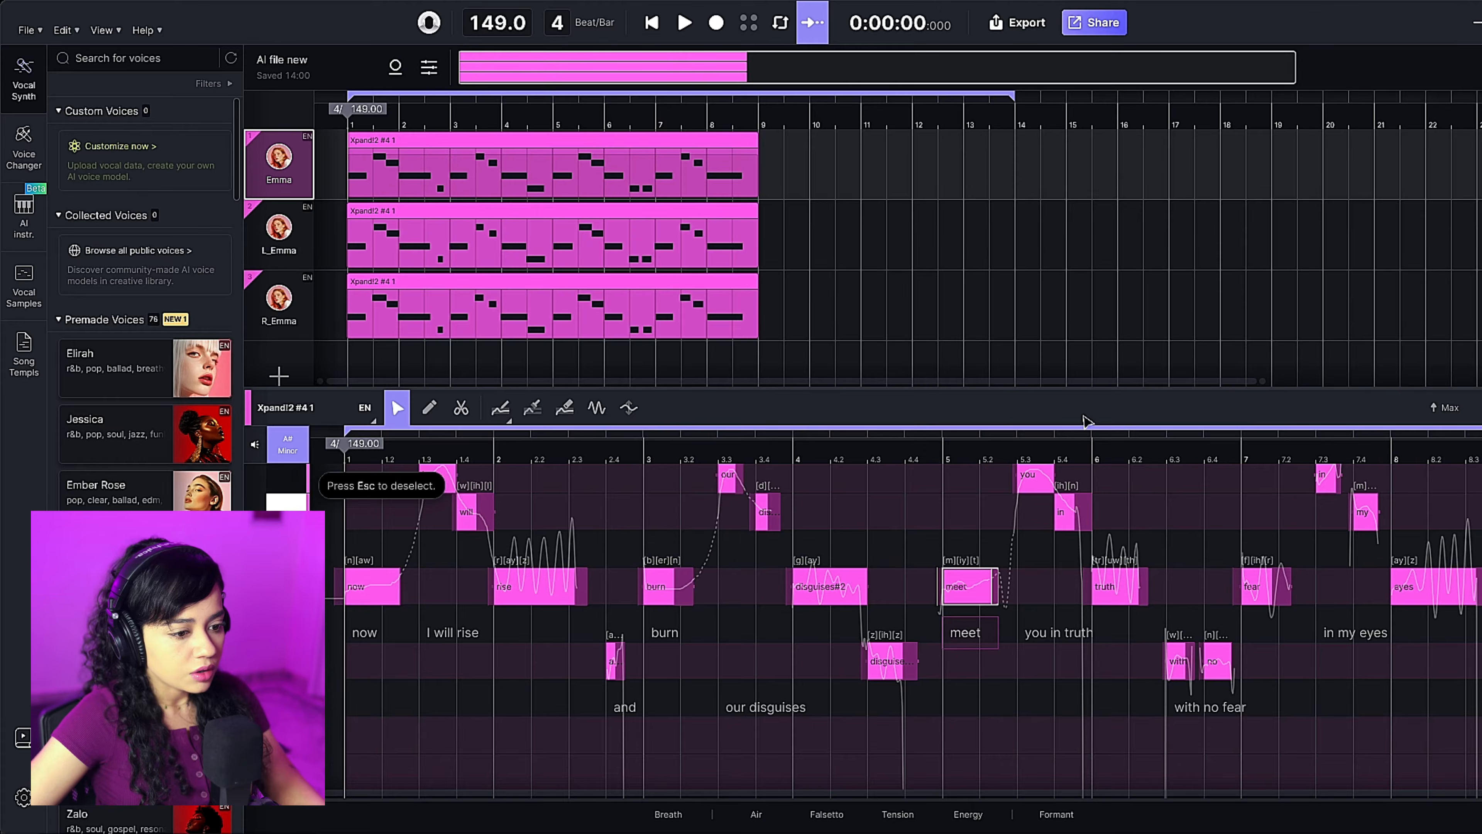
key("space")
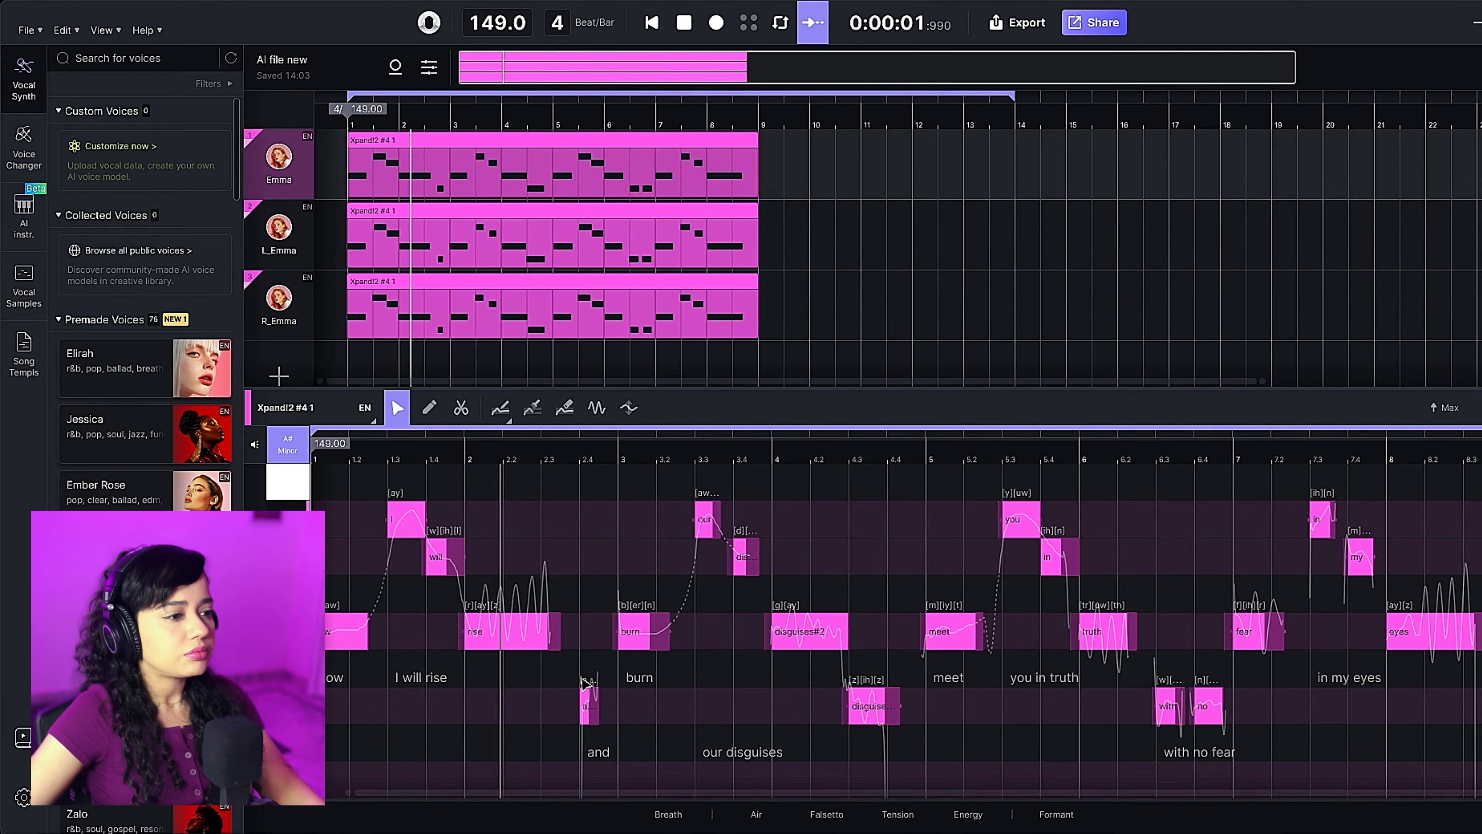
key("space")
Copy the main Emma clip and paste it at bar 1 of a new blank track.
left_click(362, 145)
right_click(361, 144)
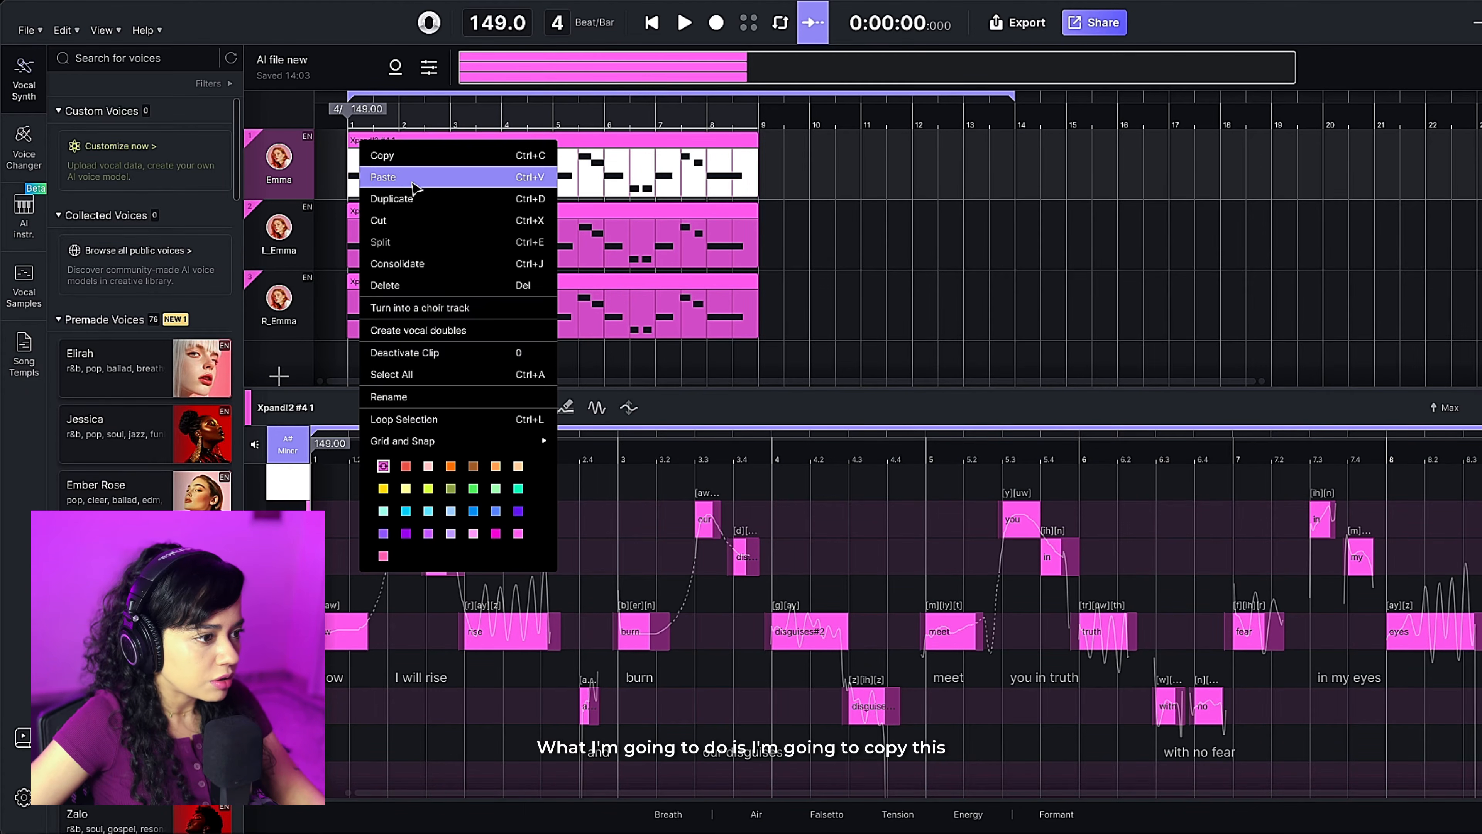
left_click(418, 158)
left_click(280, 375)
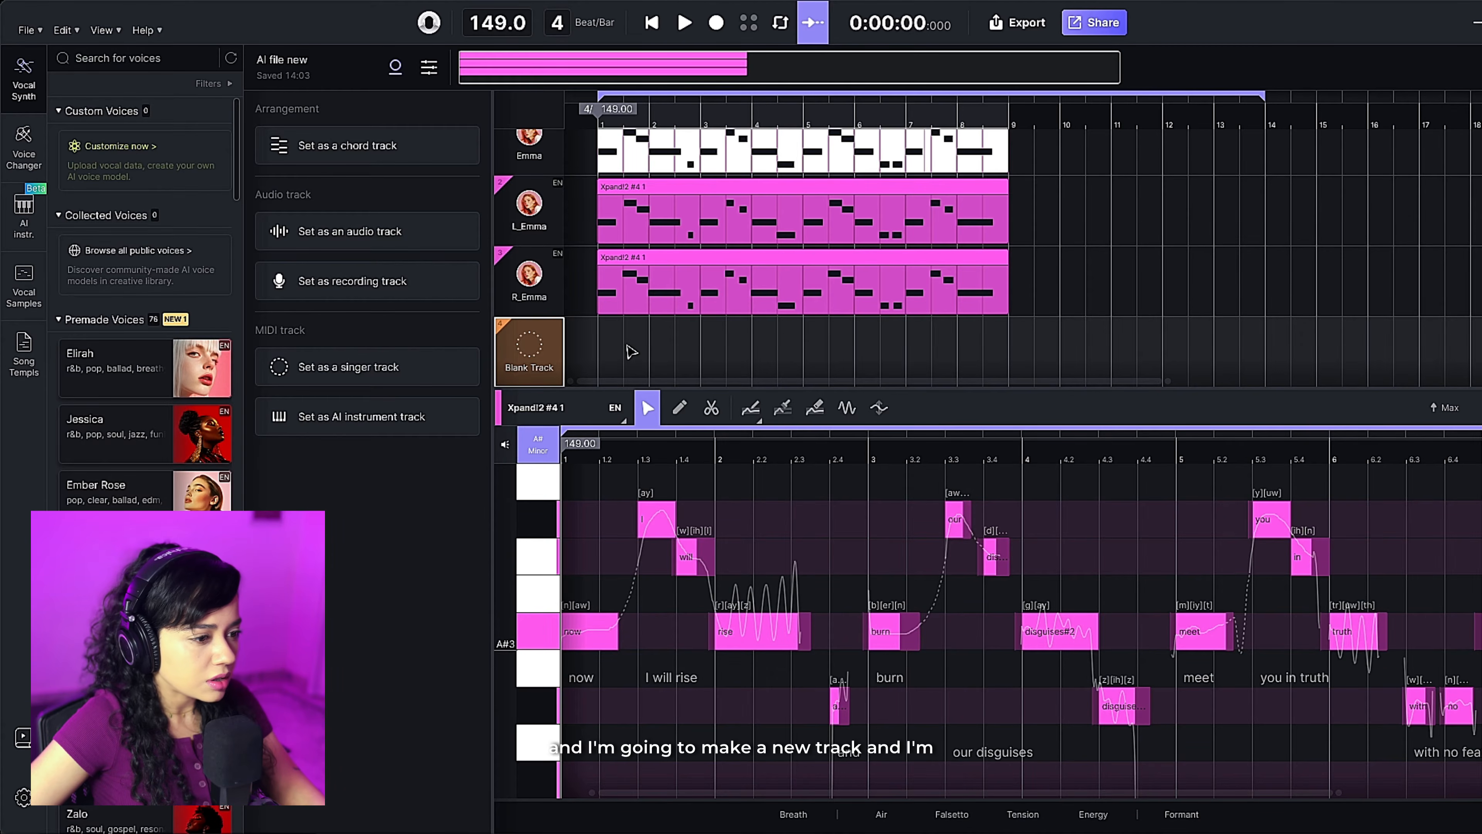
right_click(610, 336)
left_click(646, 356)
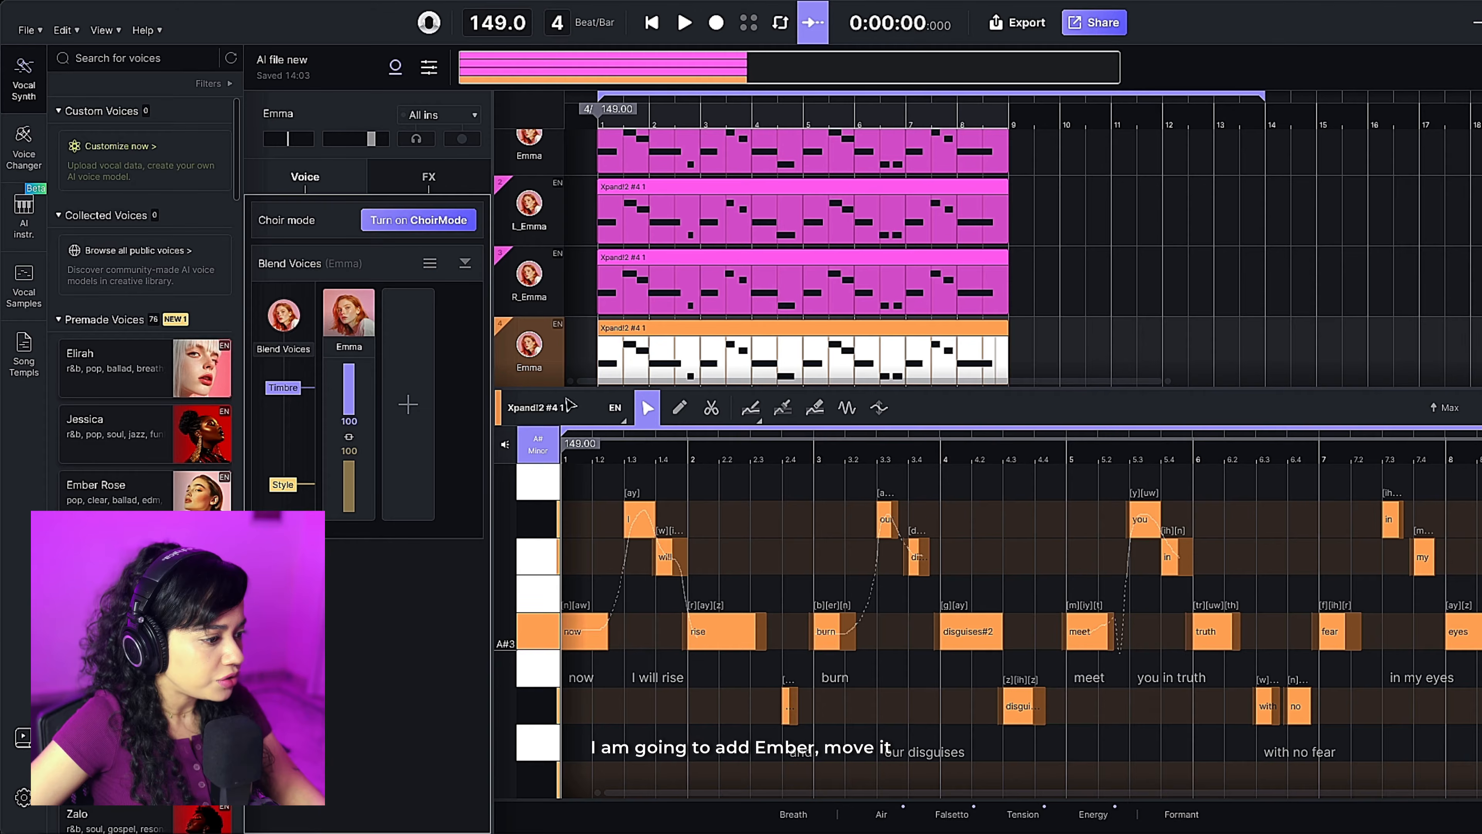
Assign the Ember Rose voice to the pasted track and transpose all its notes up one octave.
left_click_drag(146, 493, 506, 375)
left_click_drag(506, 375, 524, 348)
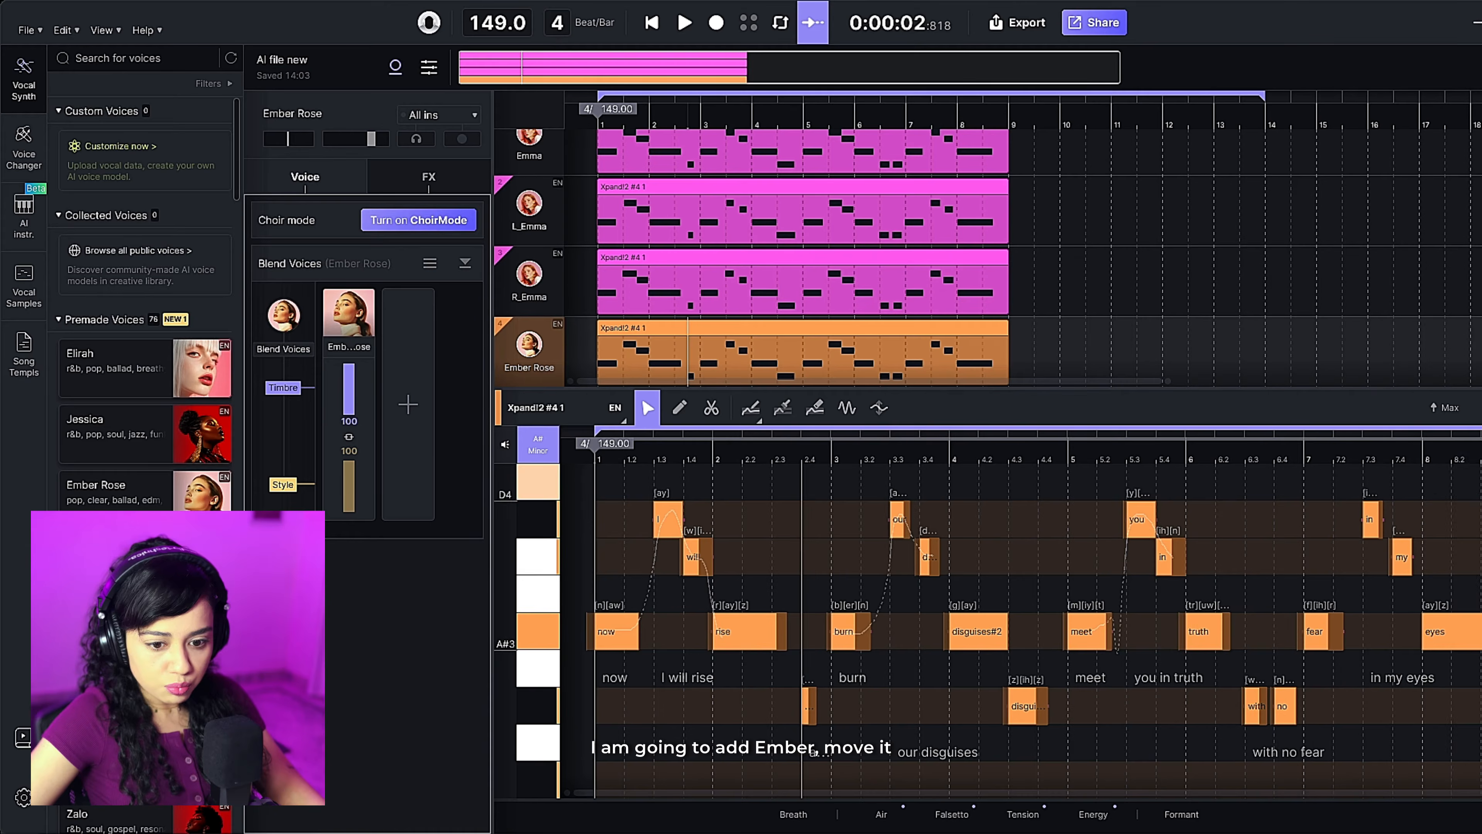
left_click_drag(1481, 496, 572, 762)
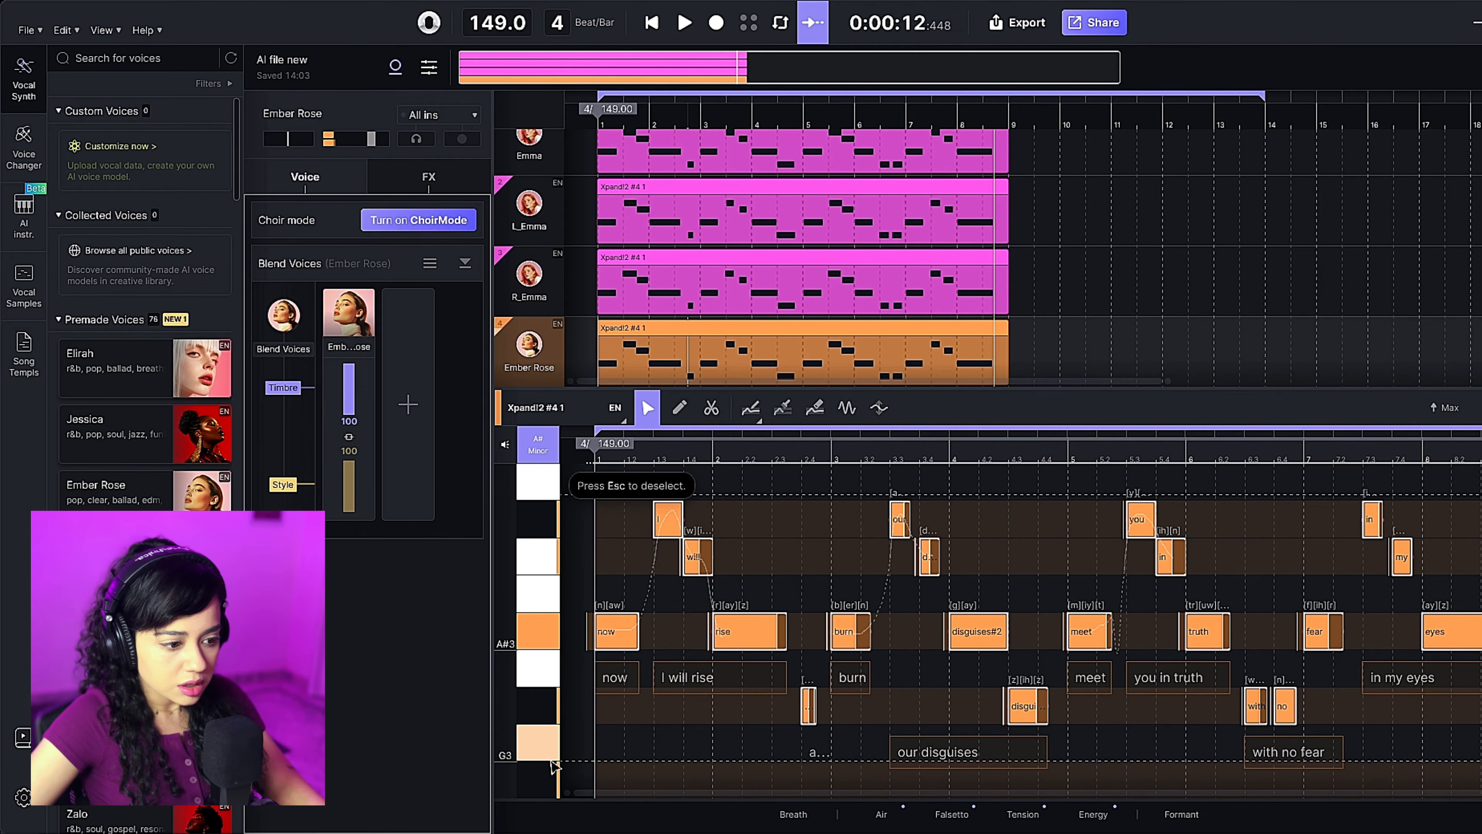
key("Delete")
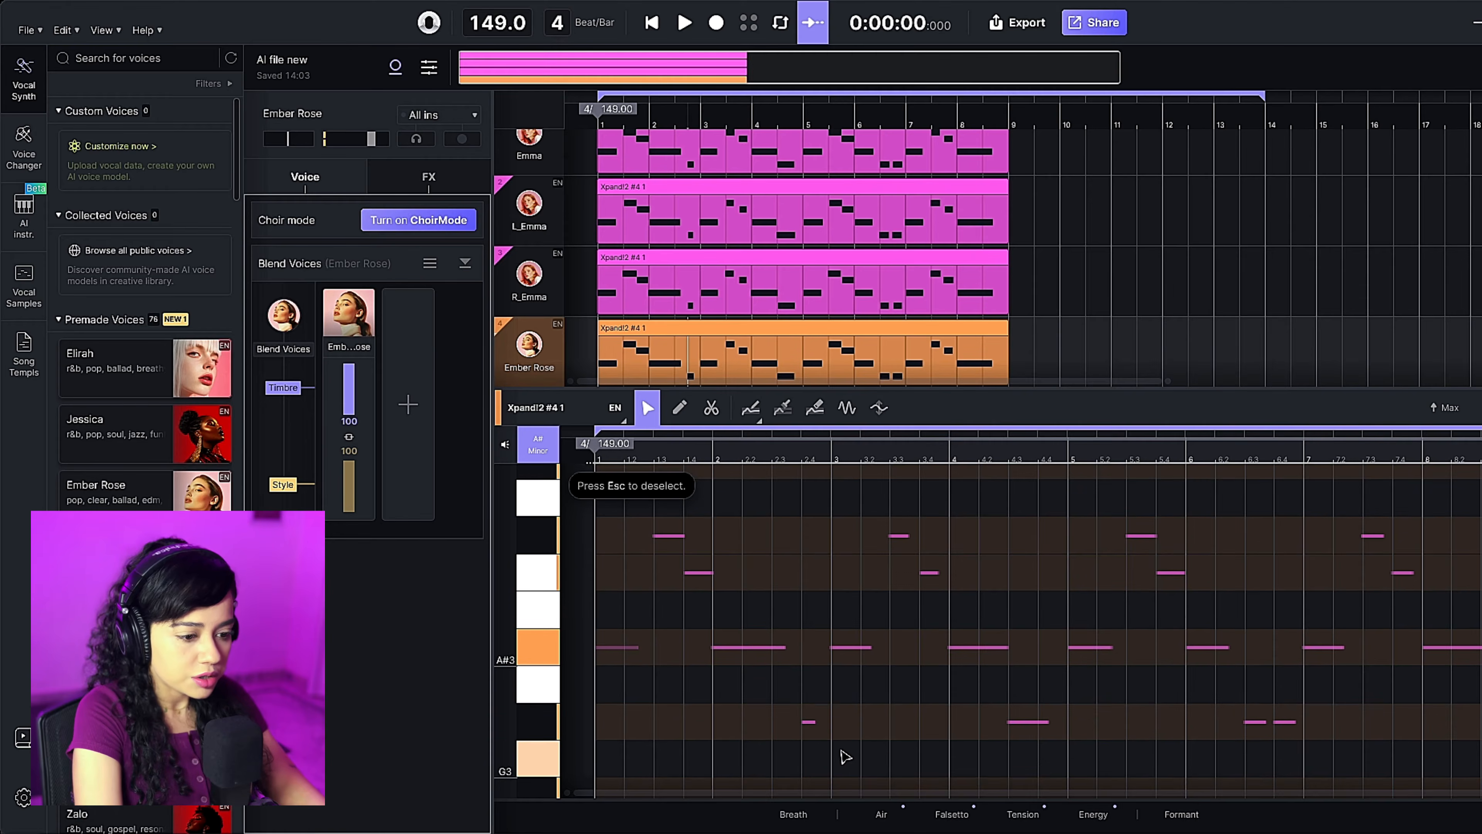
key("shift+Up")
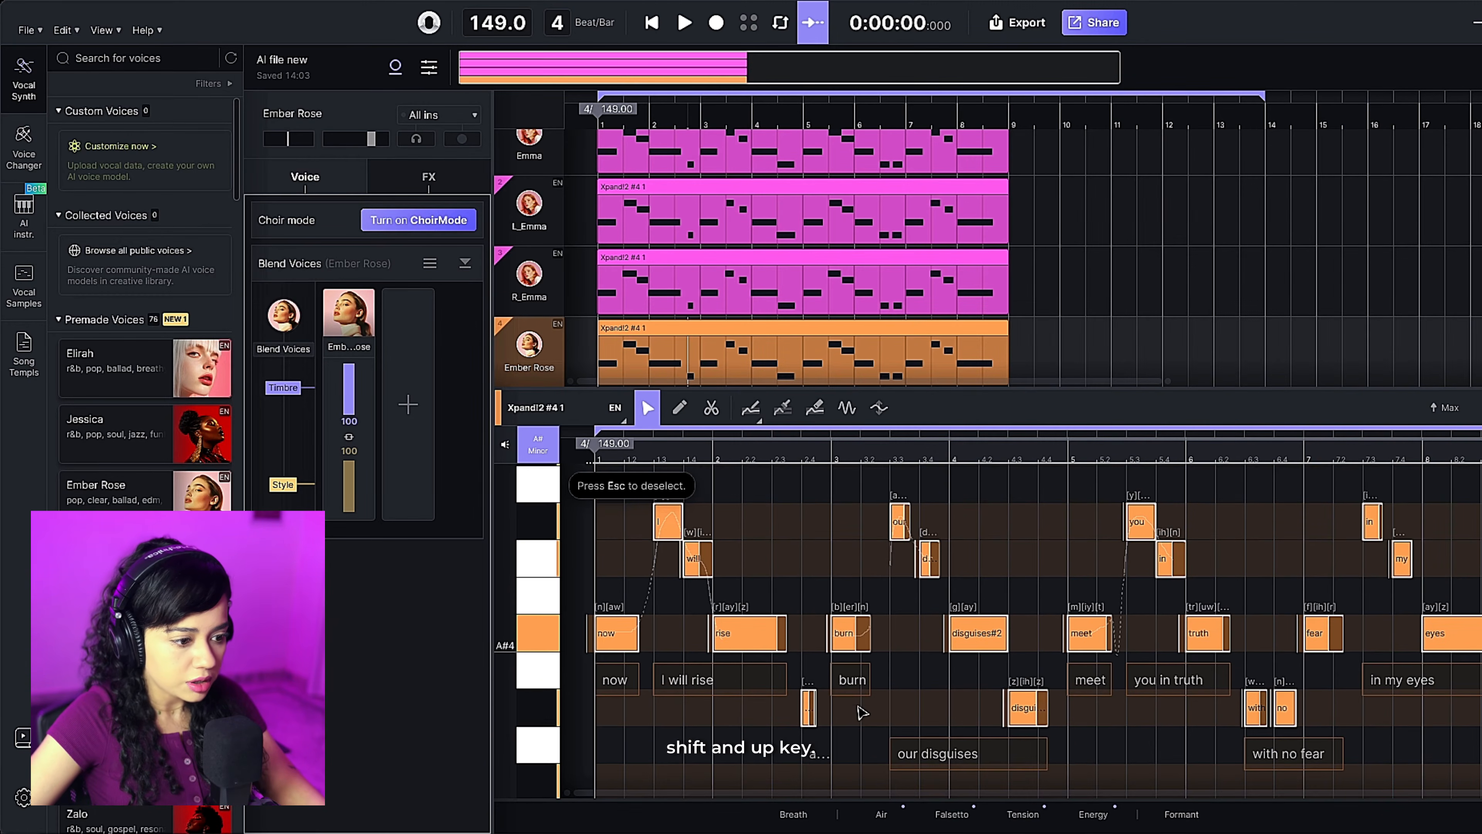
Solo the Ember Rose track and play it back.
mouse_move(551, 366)
left_click(550, 331)
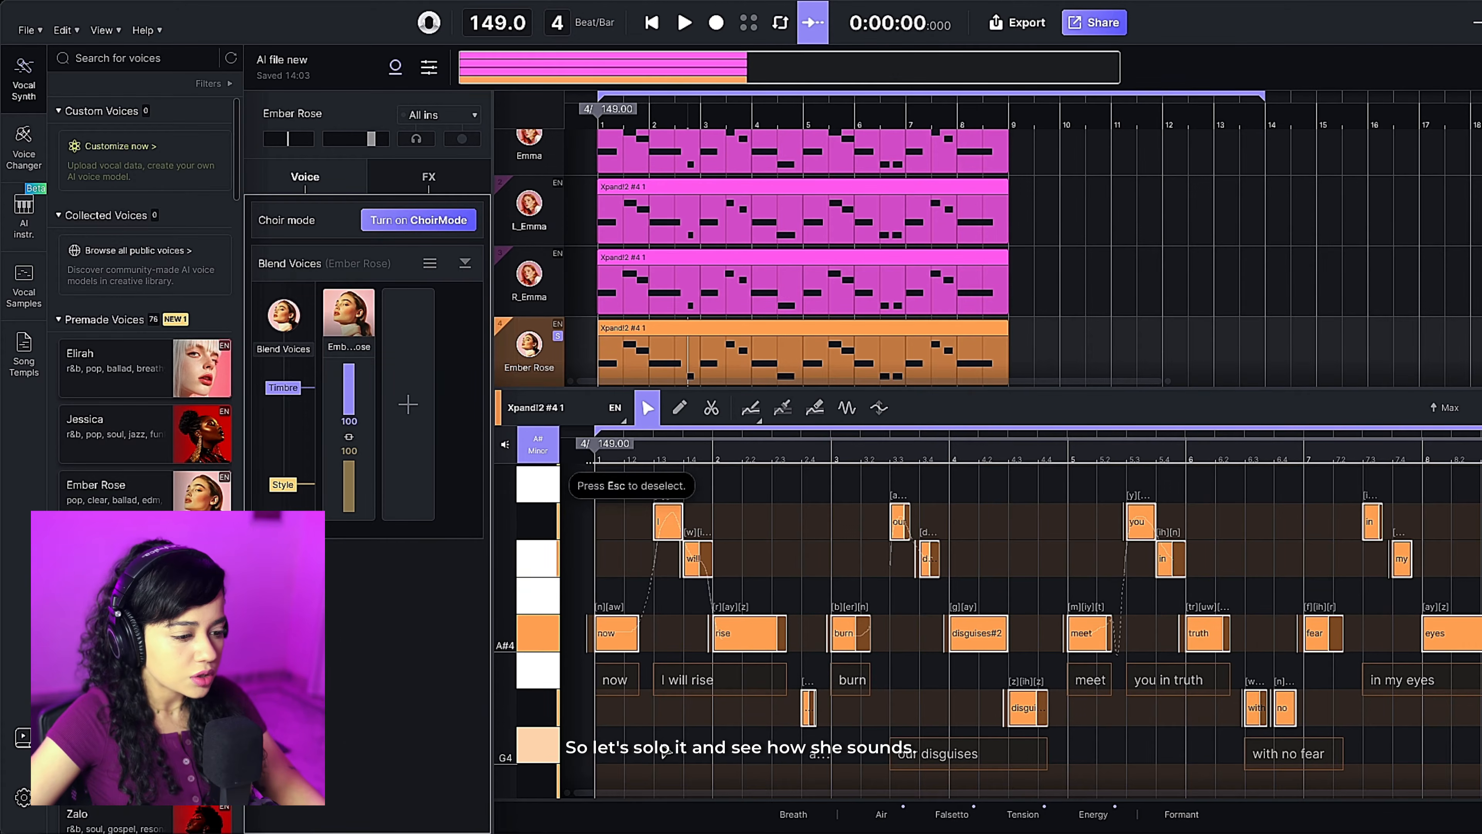
key("space")
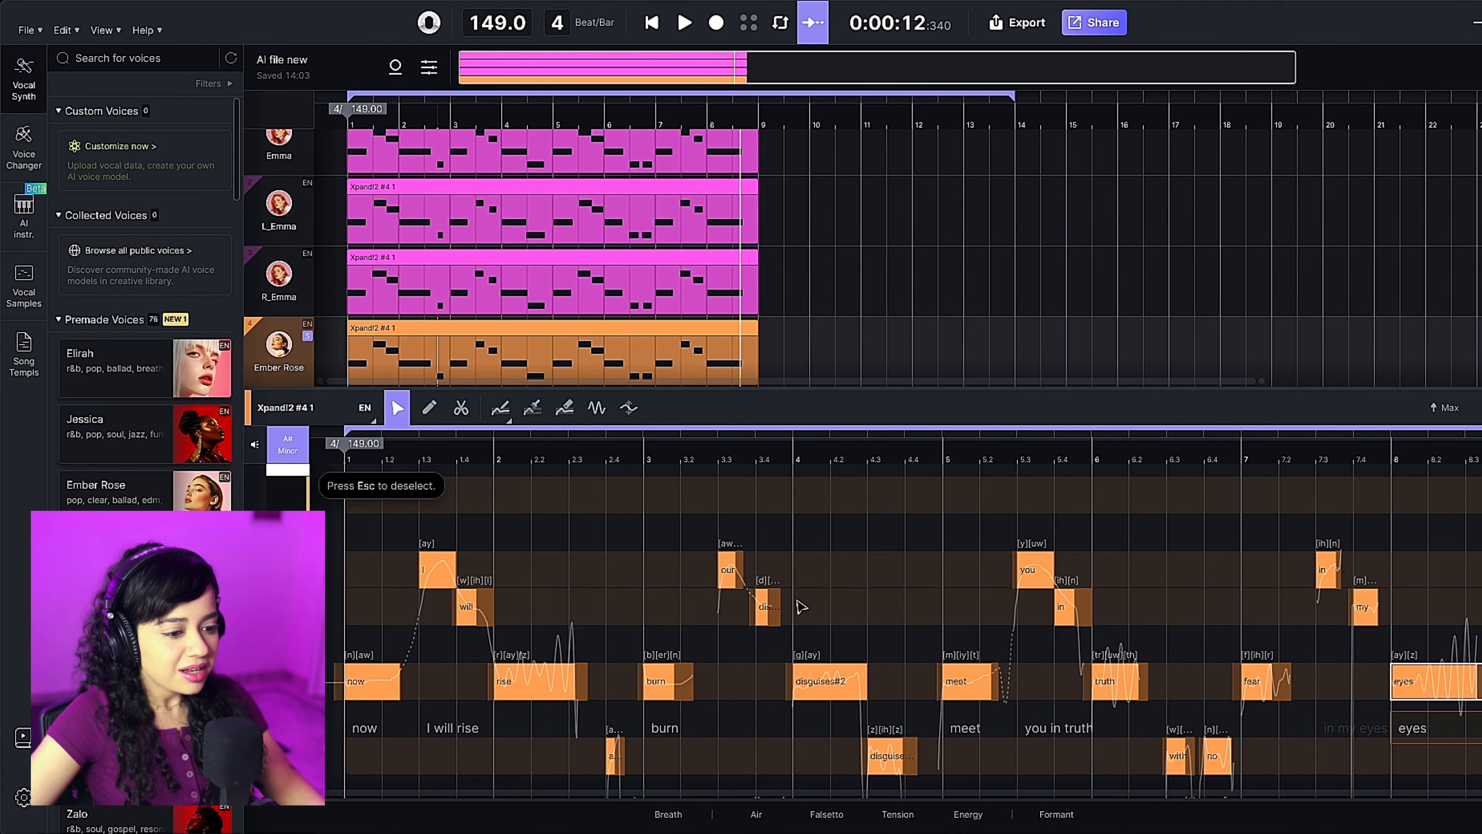
Raise the pitch of both "disguises" notes and the closing "my eyes" notes in the Ember Rose clip.
left_click_drag(833, 731, 837, 620)
left_click_drag(890, 753, 896, 523)
left_click_drag(897, 524, 896, 496)
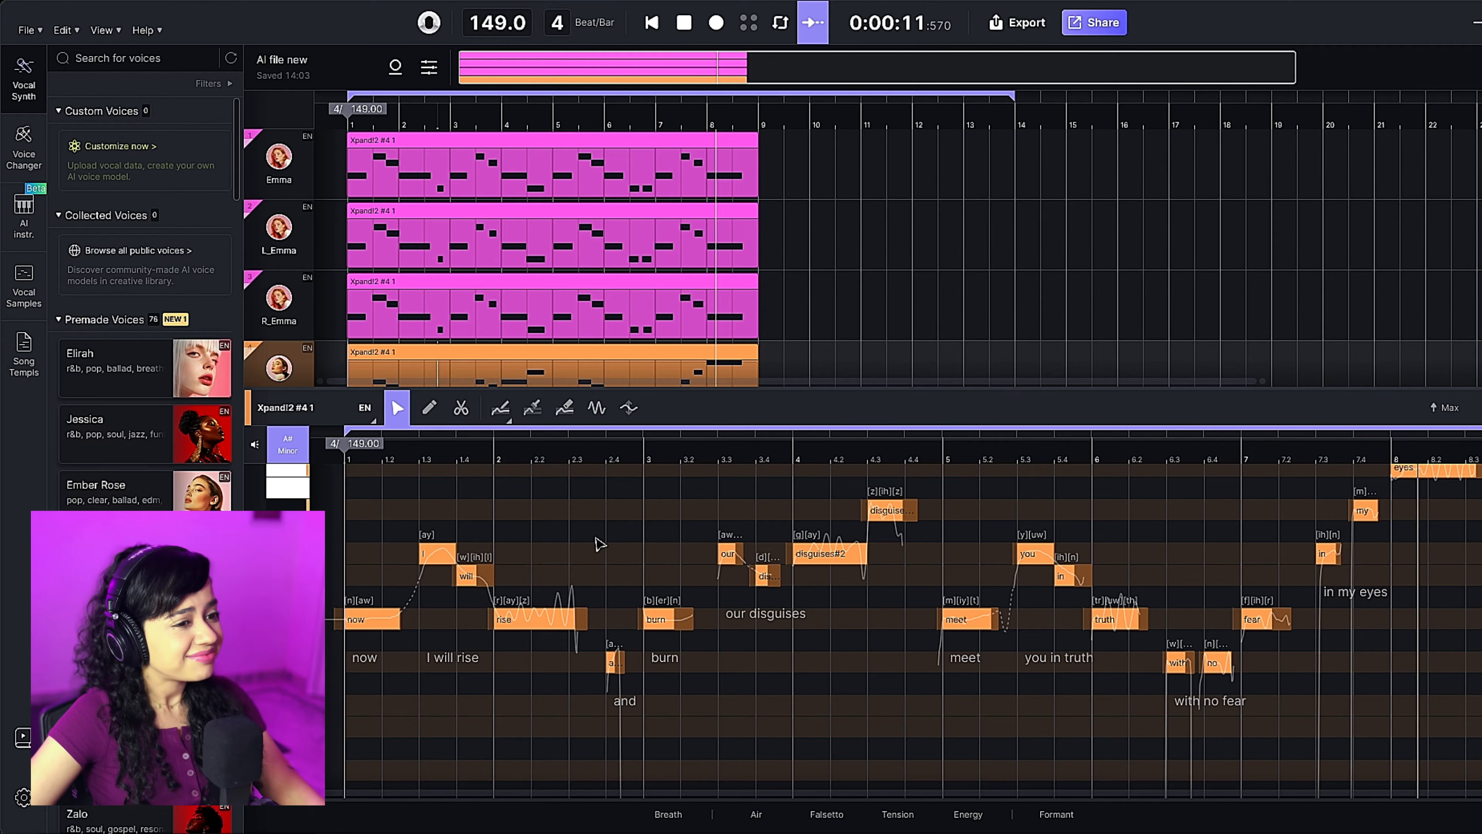
Listen to all the vocal layers together and start exporting the project.
key("space")
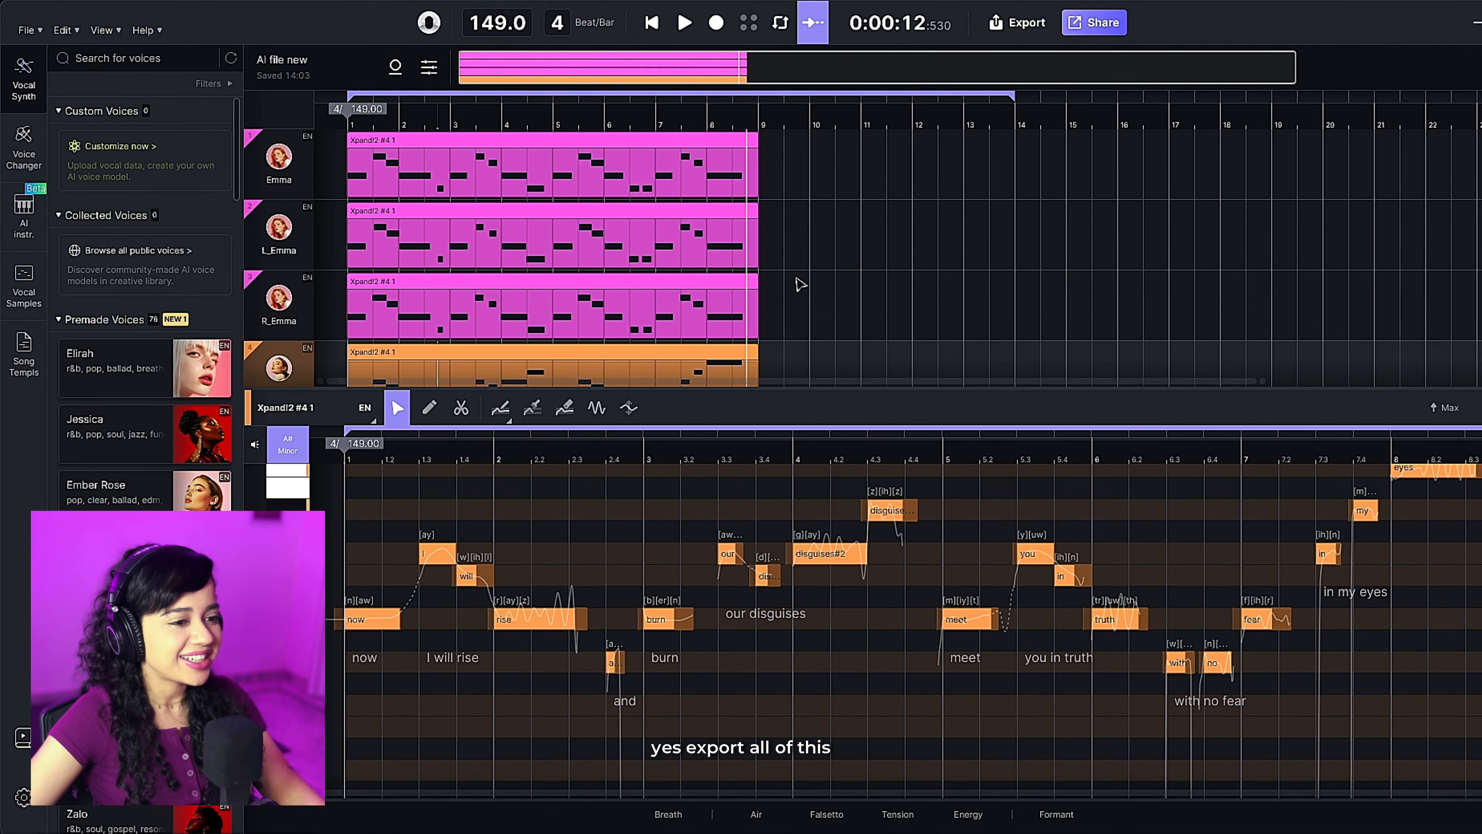
left_click(27, 30)
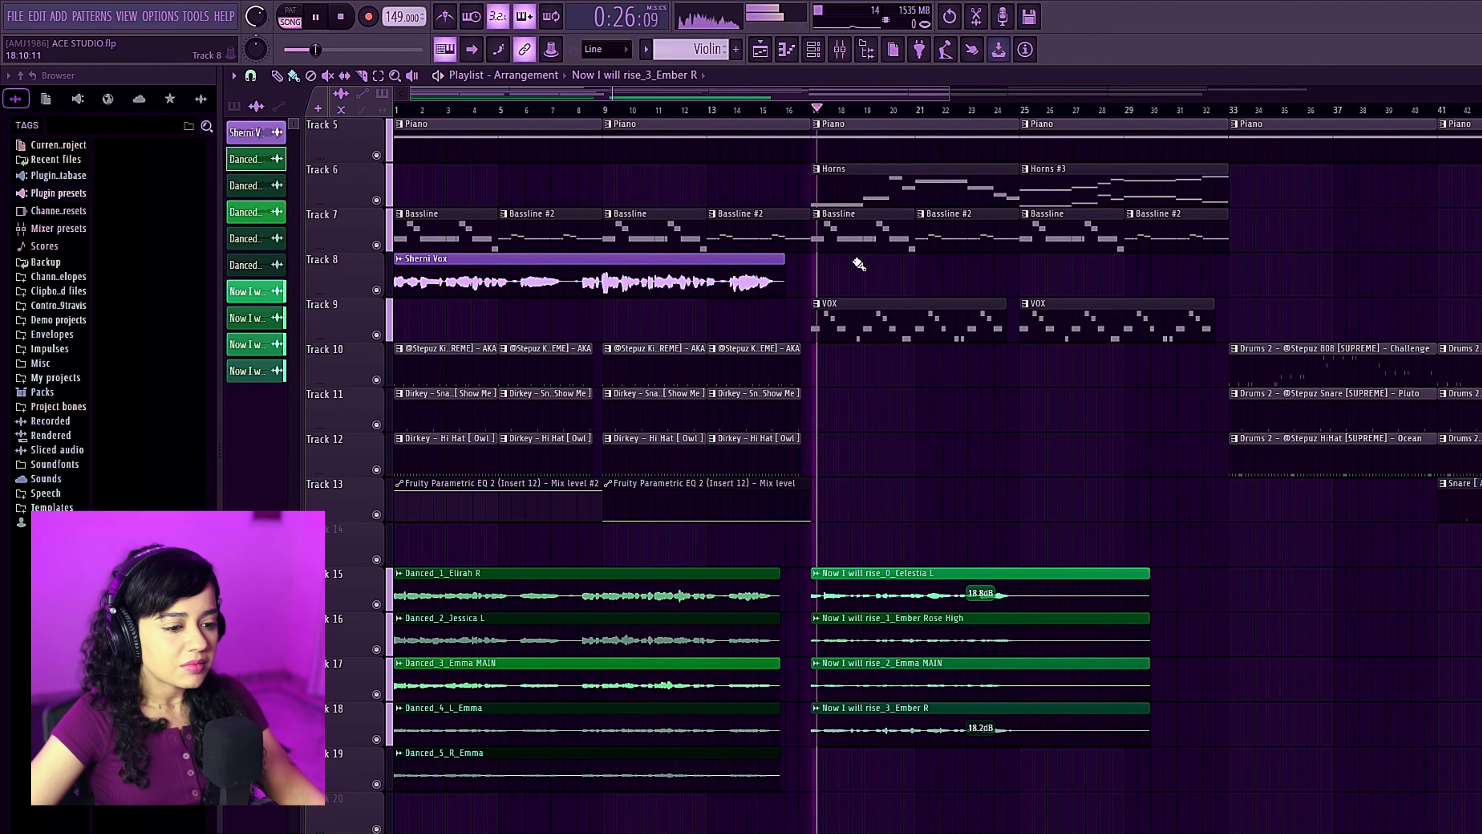
In FL Studio, route the five "Danced" vocal channels to mixer track 18 and the four "Now I will rise" channels to track 19.
key("space")
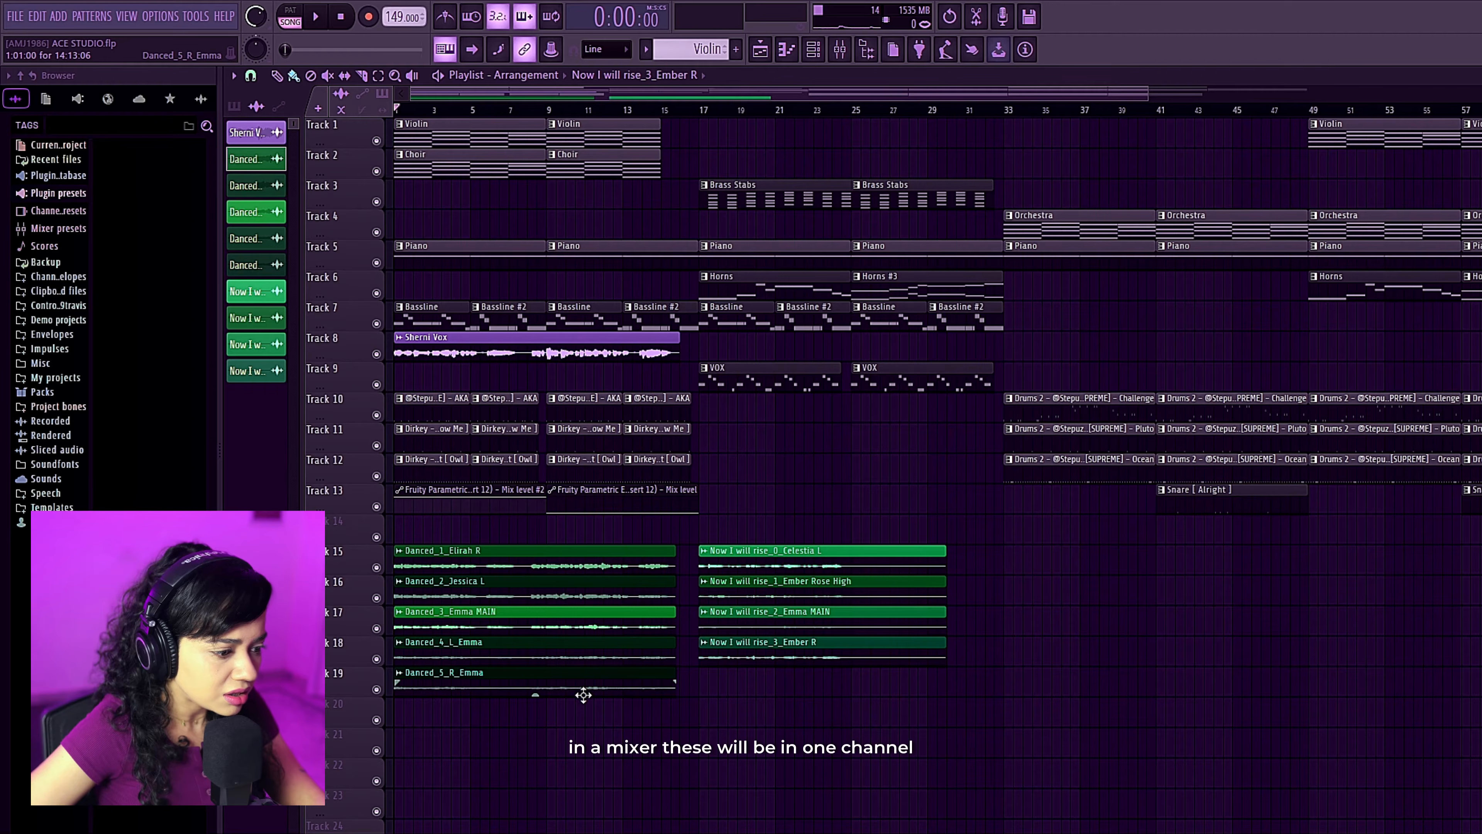
key("F6")
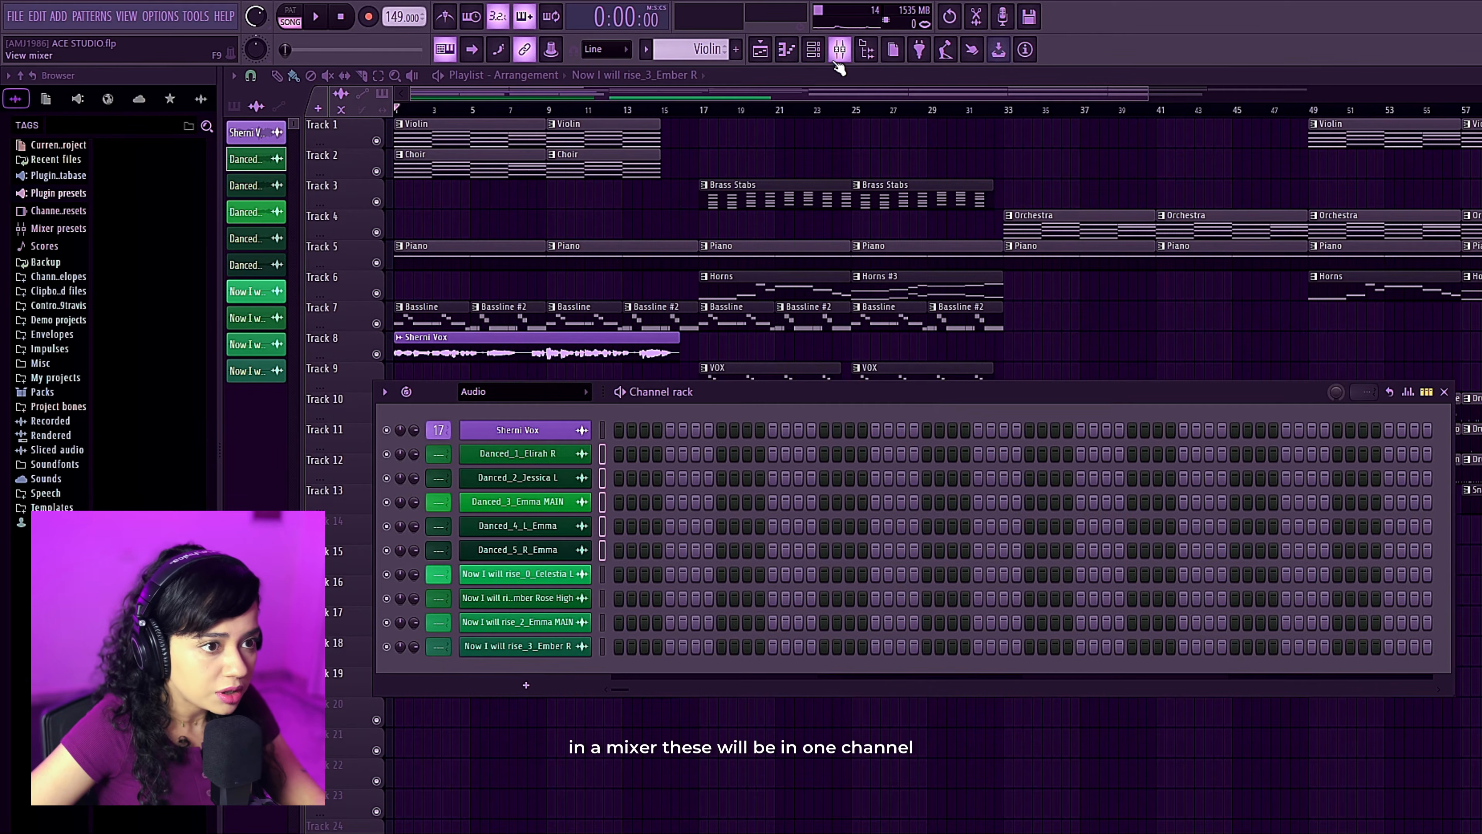
key("F9")
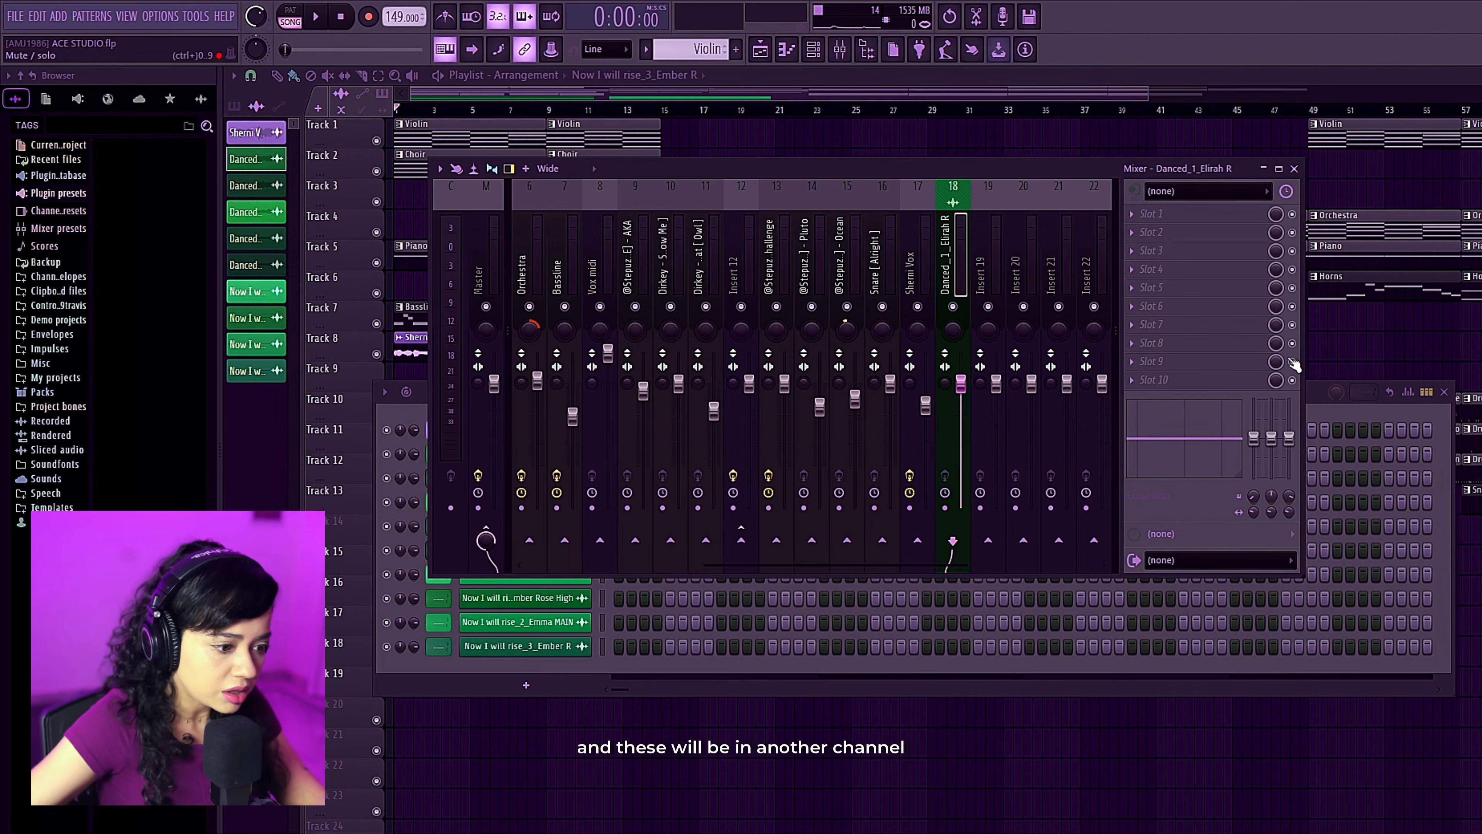
left_click(597, 665)
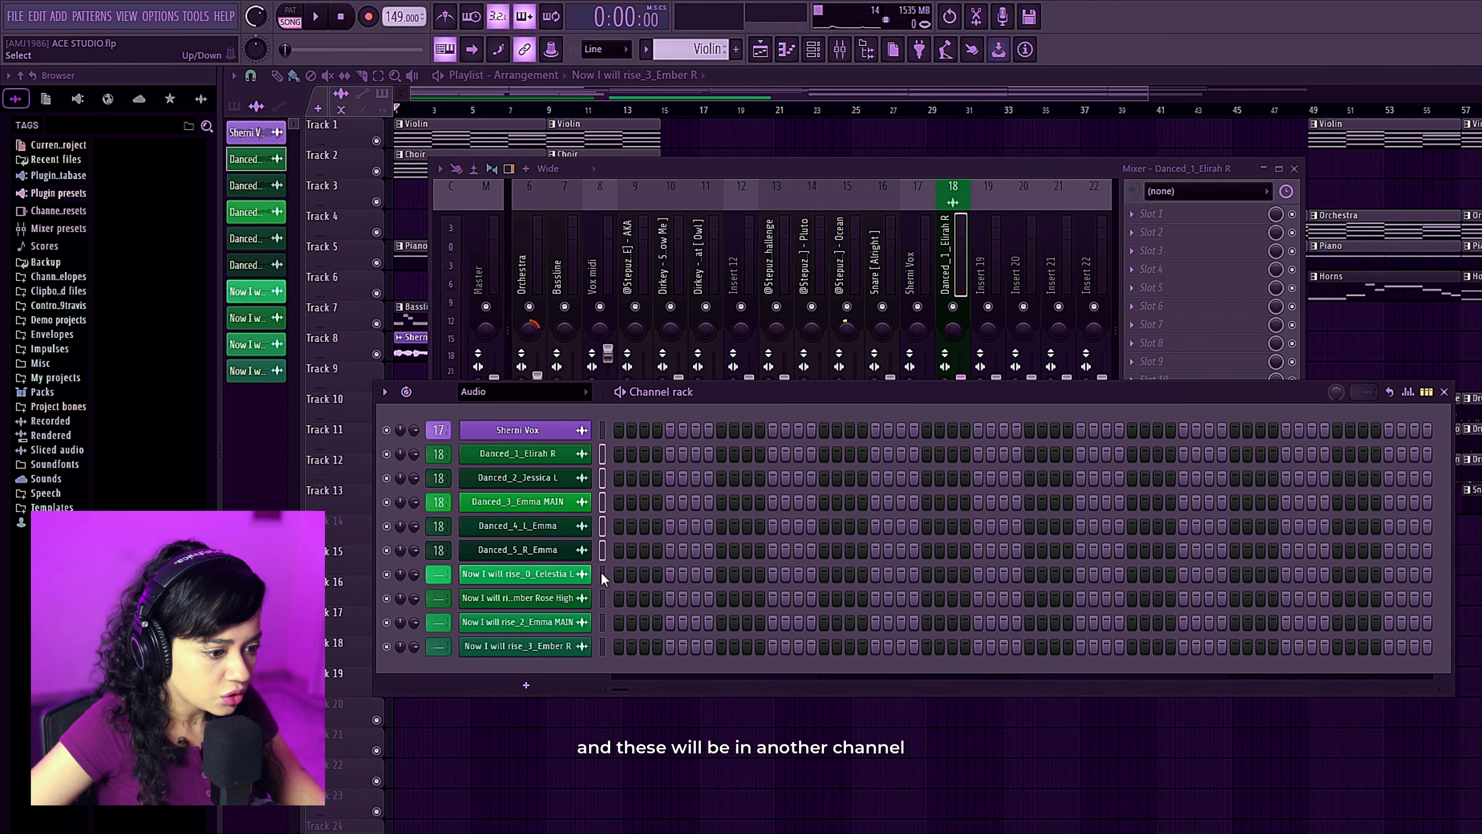
left_click_drag(605, 627, 606, 645)
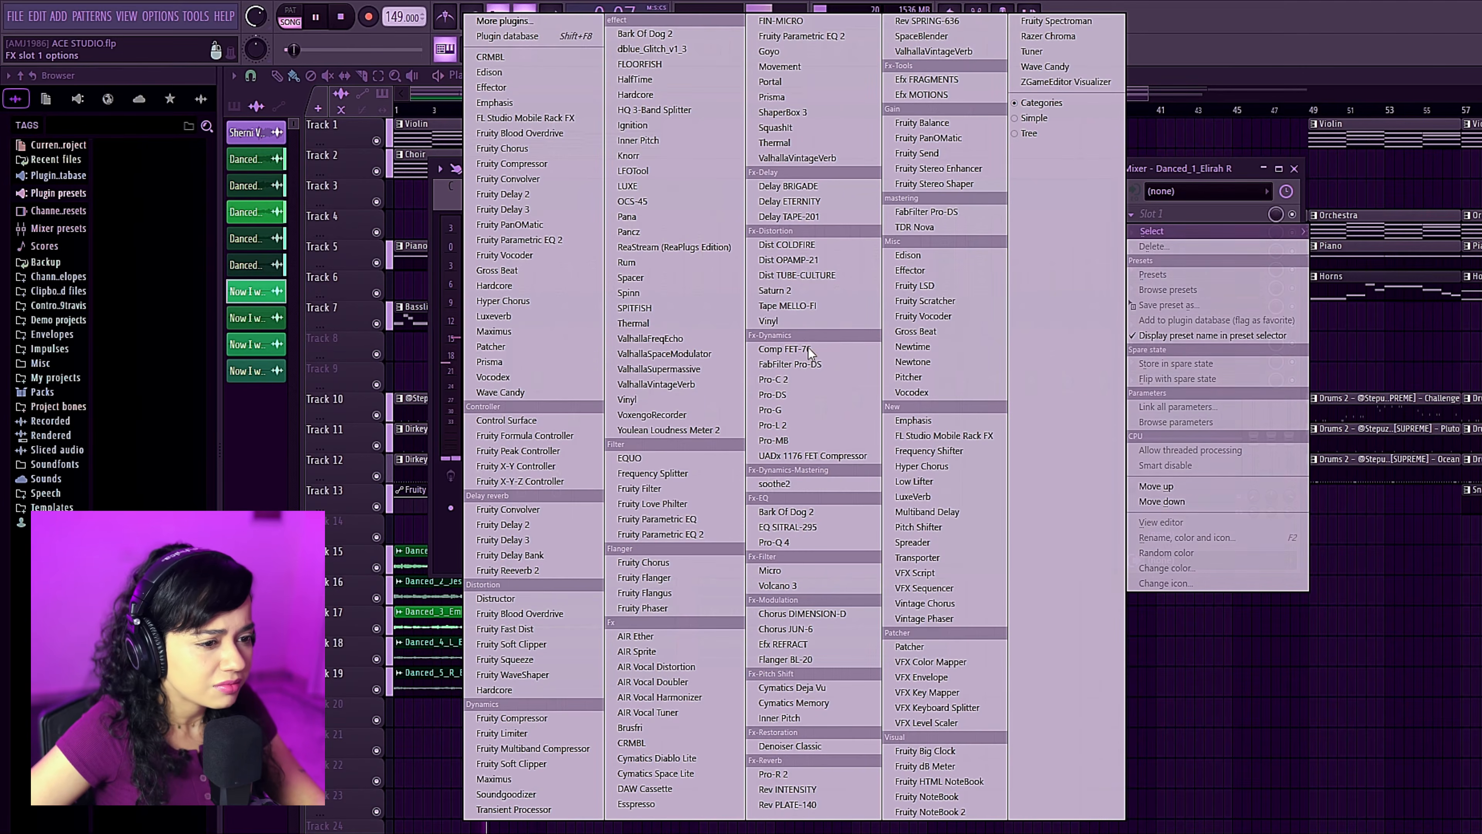
Add Fruity Parametric EQ 2 to mixer track 18 with a low cut, a high-end boost and a 1.7 dB dip around 301 Hz.
left_click(660, 534)
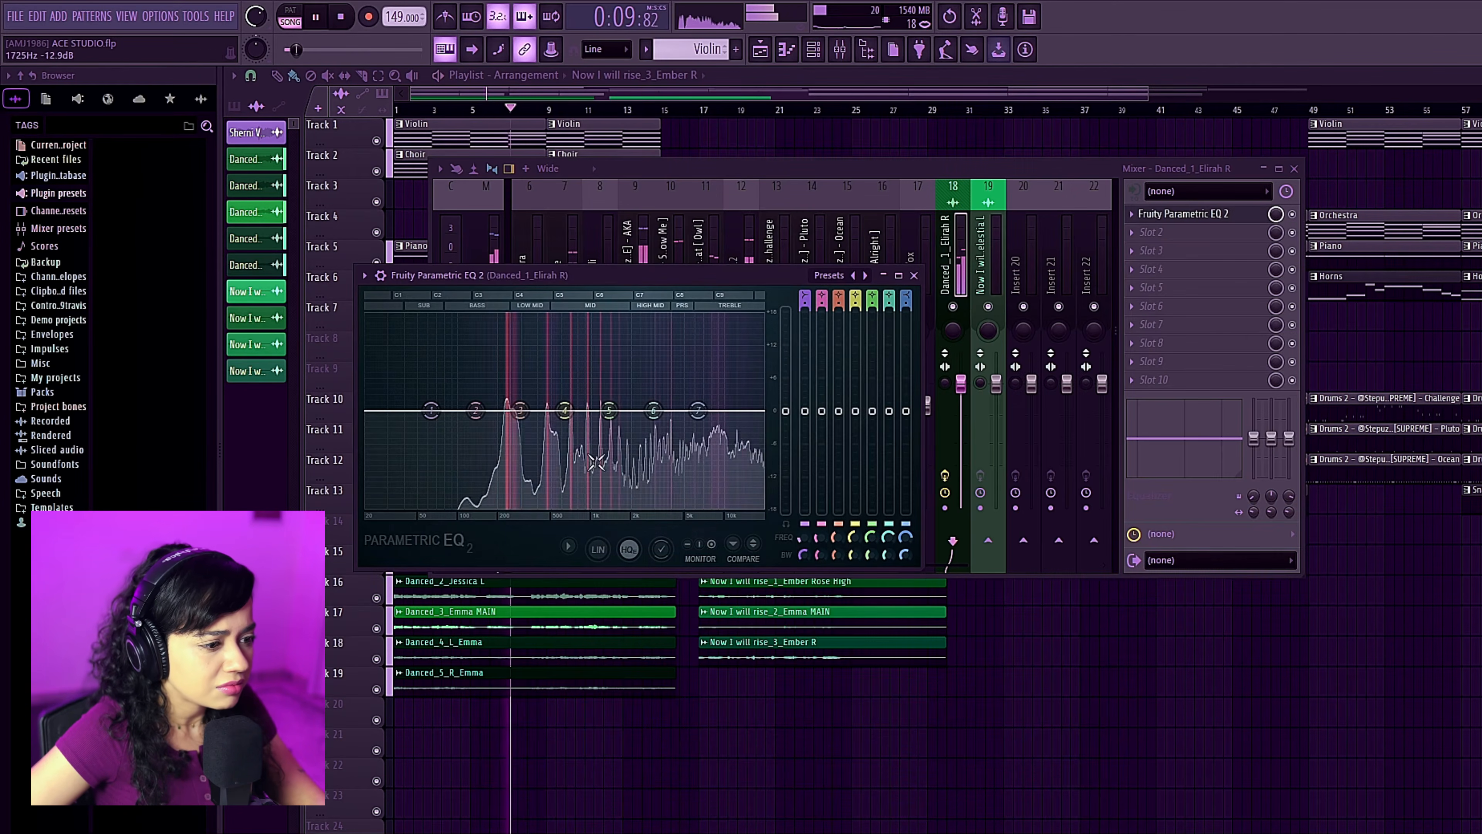
left_click_drag(450, 413, 448, 503)
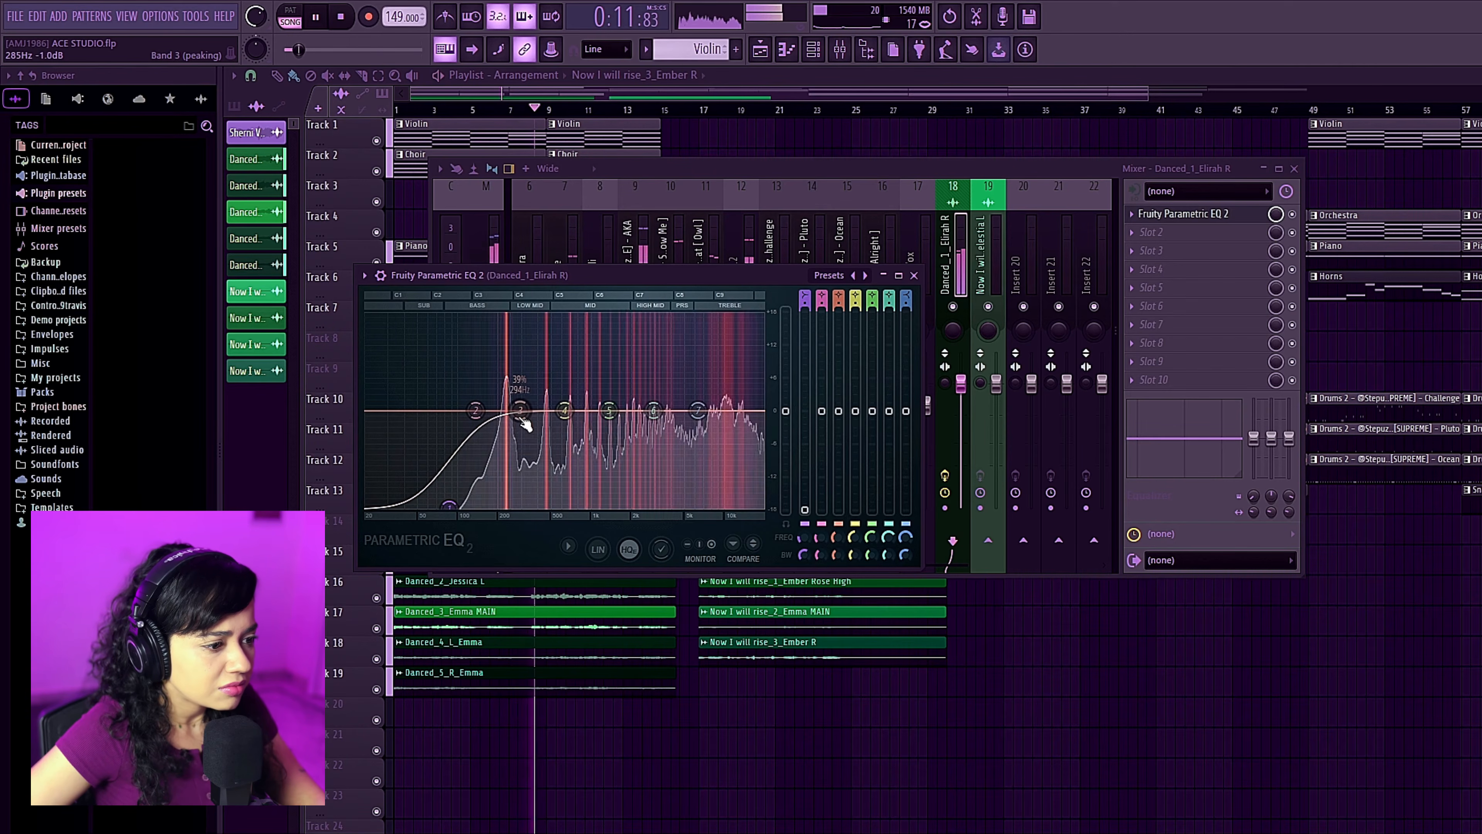
left_click_drag(653, 410, 677, 400)
left_click_drag(519, 410, 518, 420)
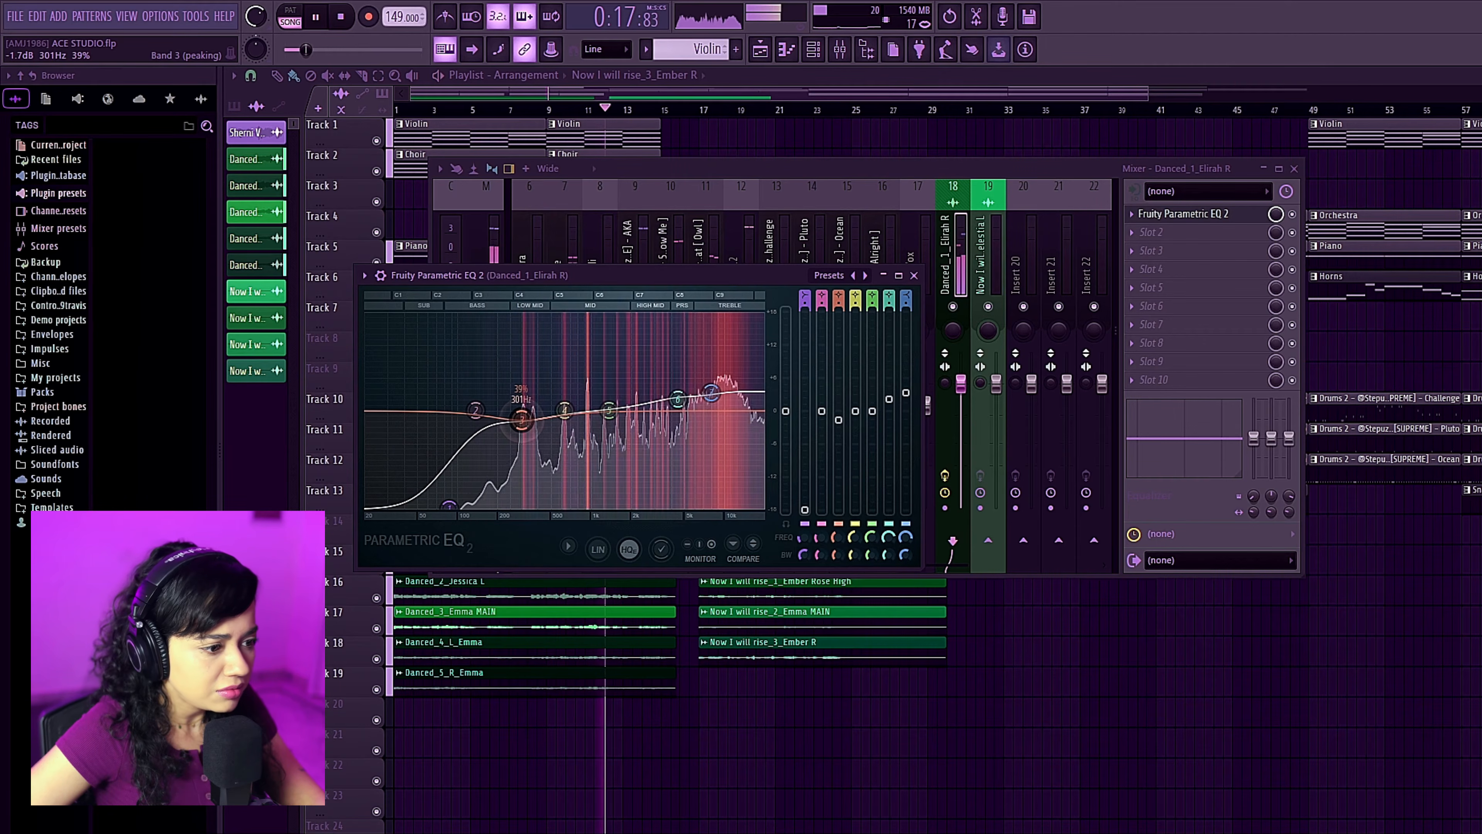
Add the Esspresso effect to slot 2 of mixer track 18.
left_click(1160, 235)
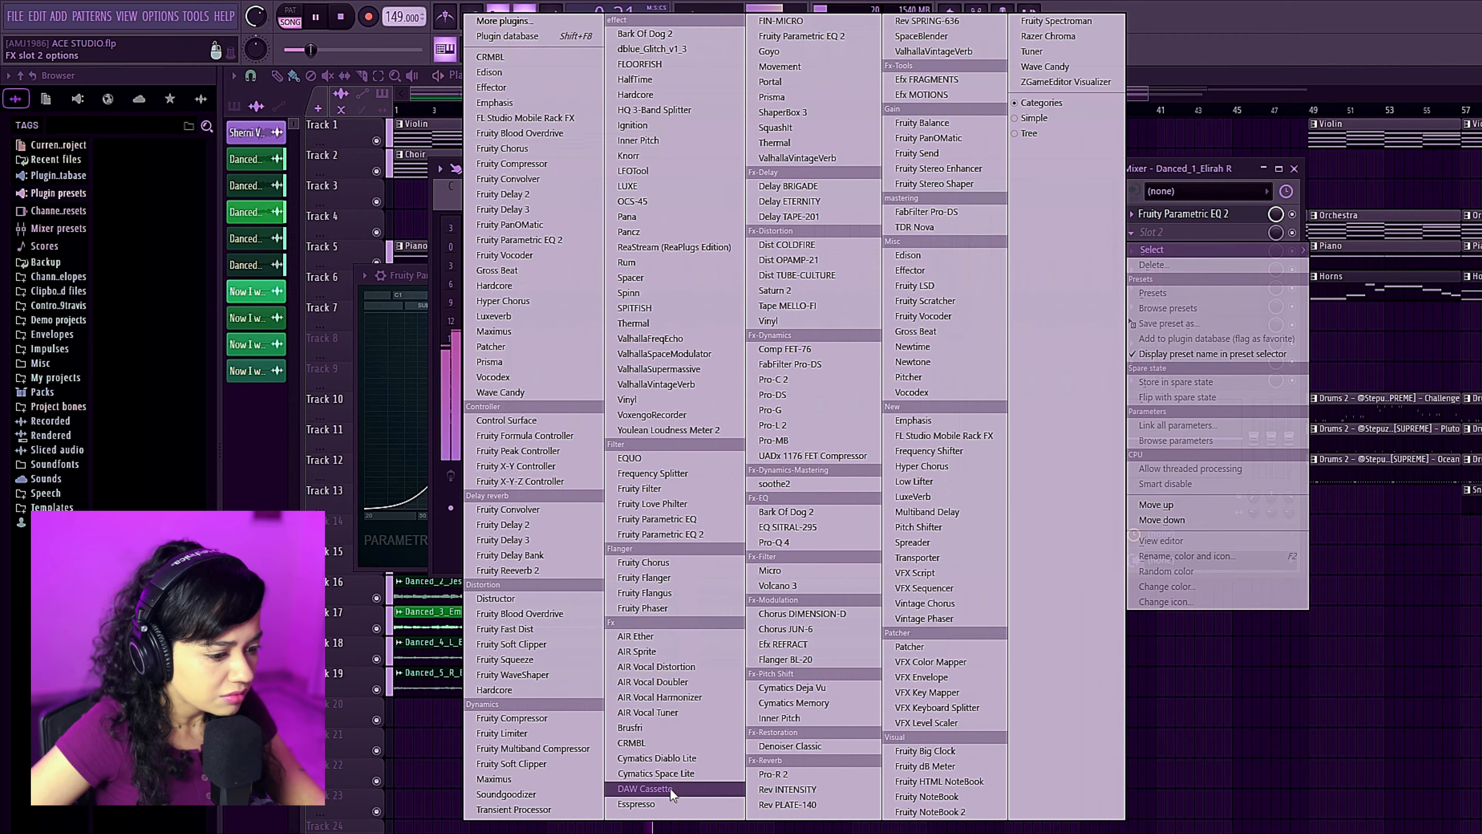
left_click(636, 803)
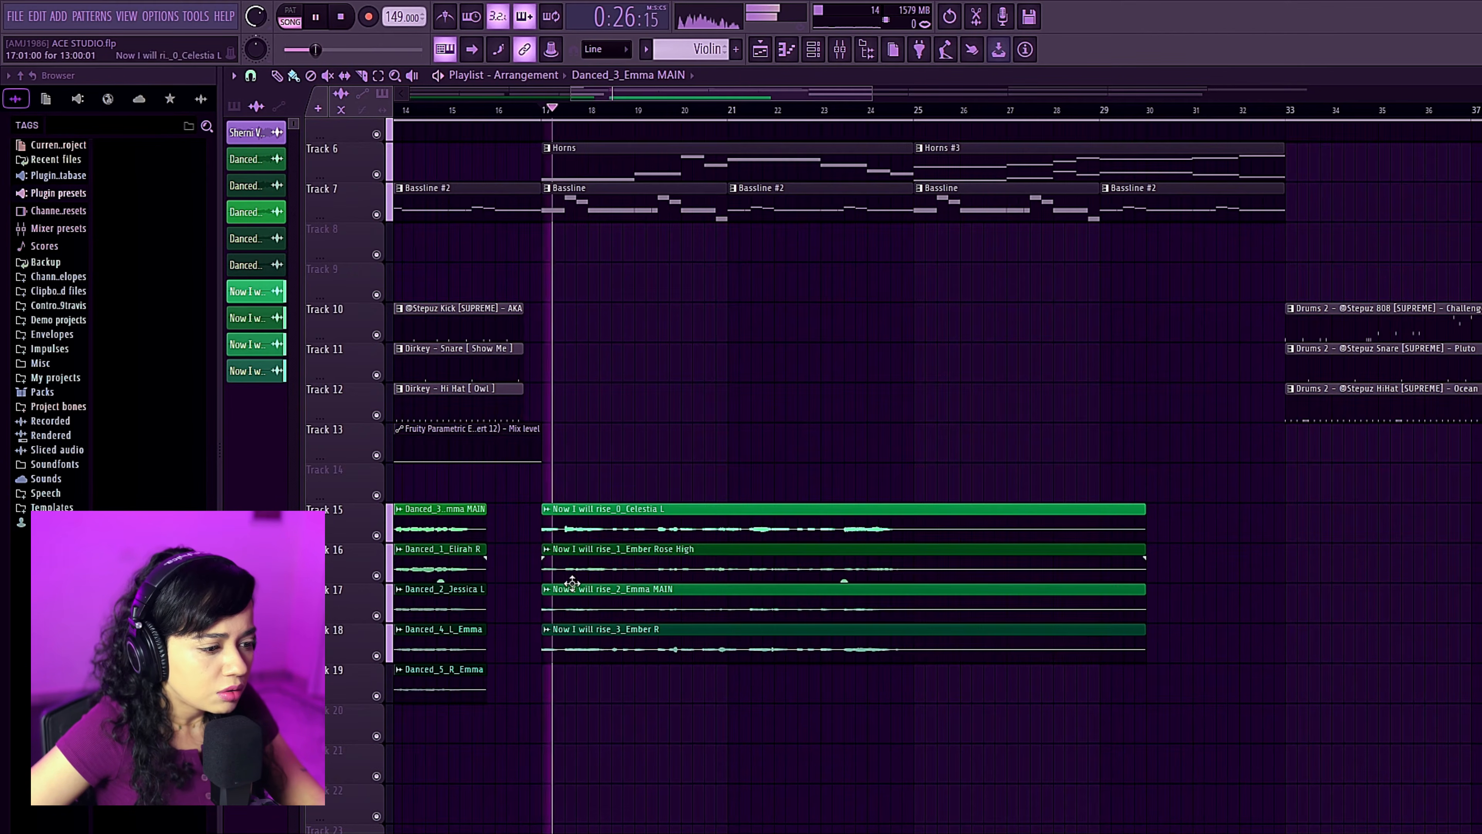
Isolate playlist tracks 15, 17 and 18 so that only those vocal layers play.
right_click(366, 532)
left_click(374, 545)
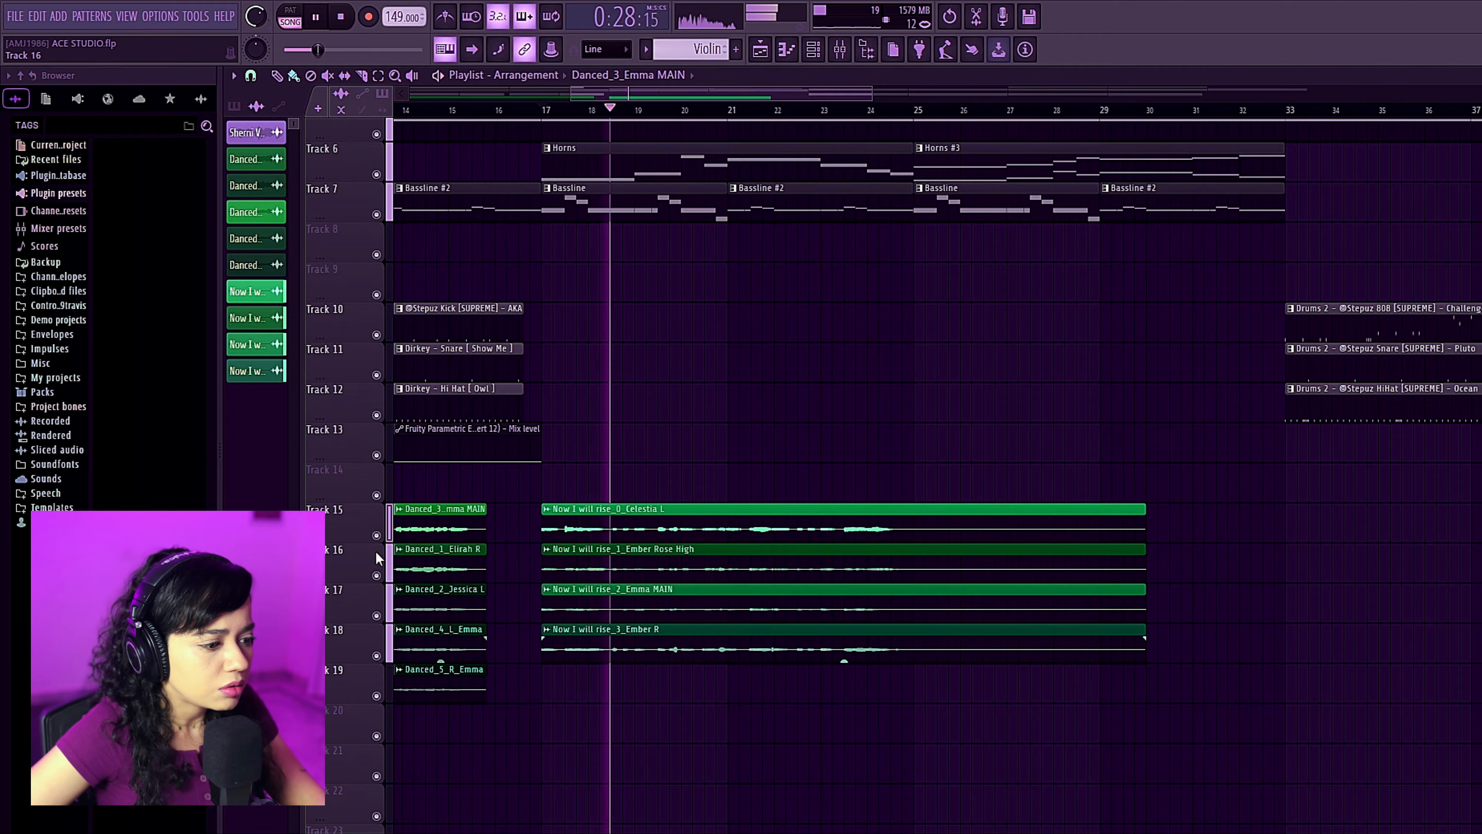
left_click(376, 575)
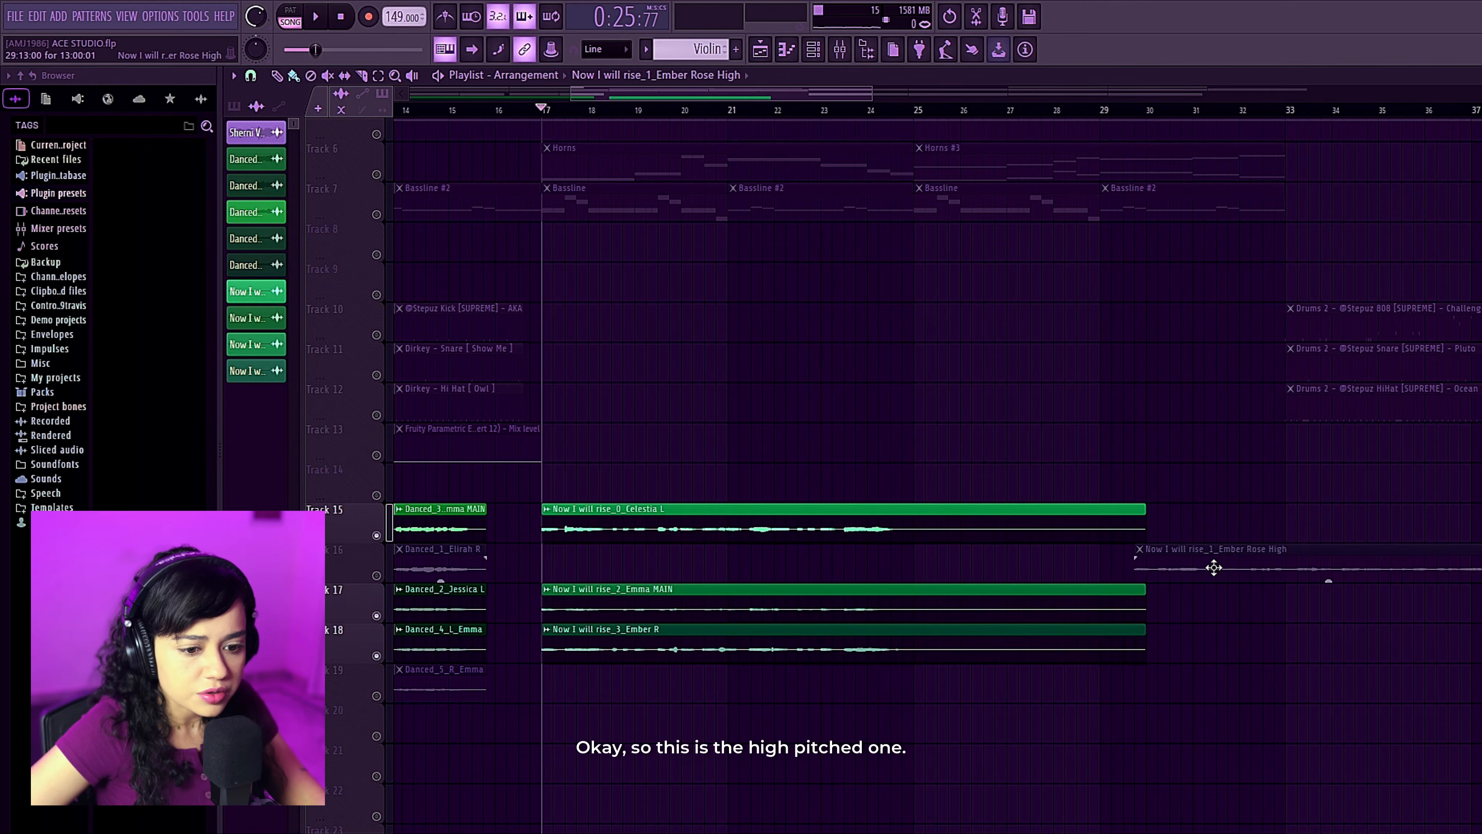
Move the Ember Rose High clip onto track 15 after the other layers and Celestia L down to track 16, and play with track 16 unmuted.
left_click_drag(1235, 567, 1224, 510)
left_click_drag(848, 523, 838, 575)
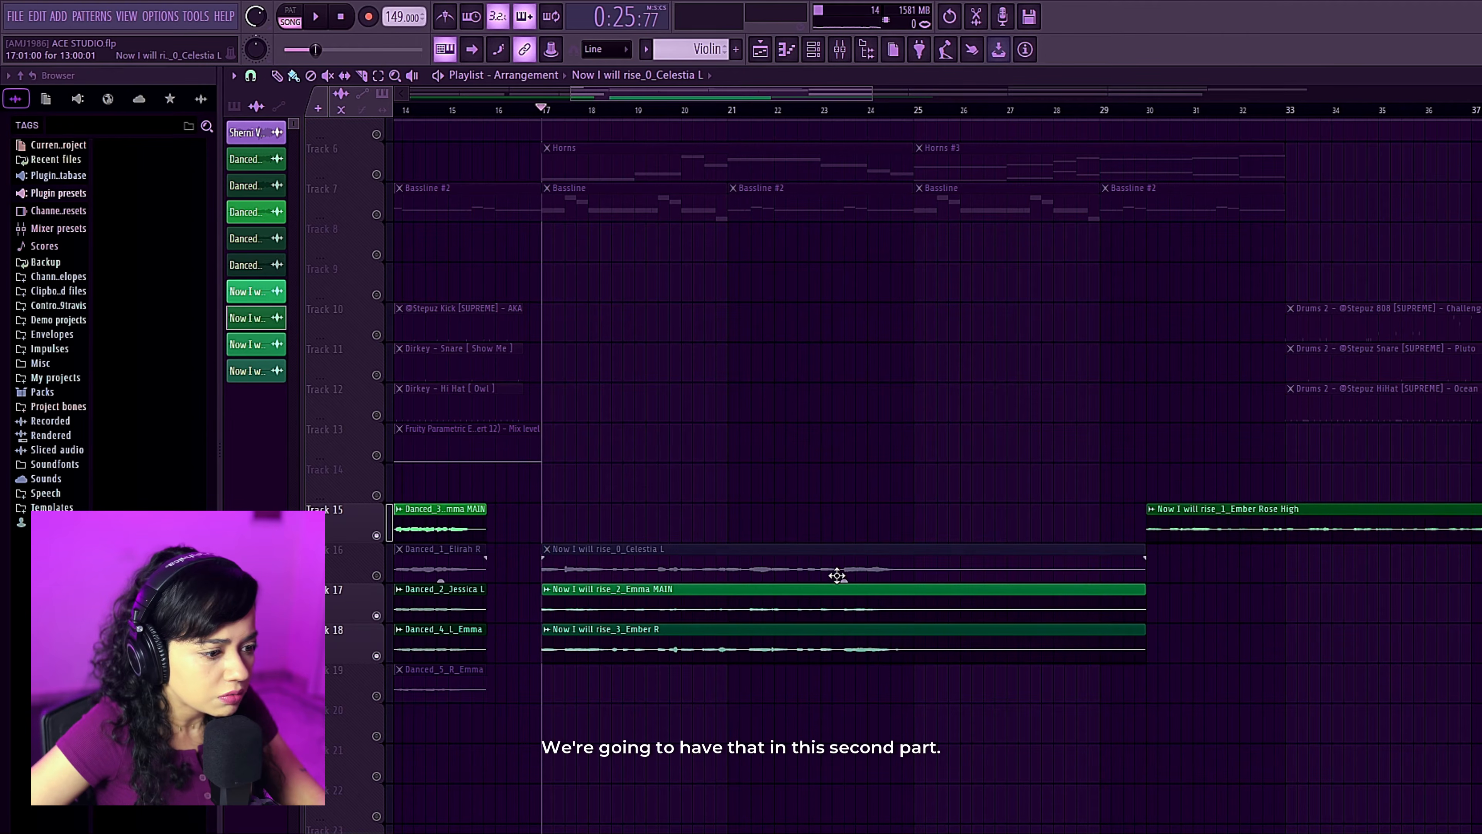
left_click(377, 575)
key("space")
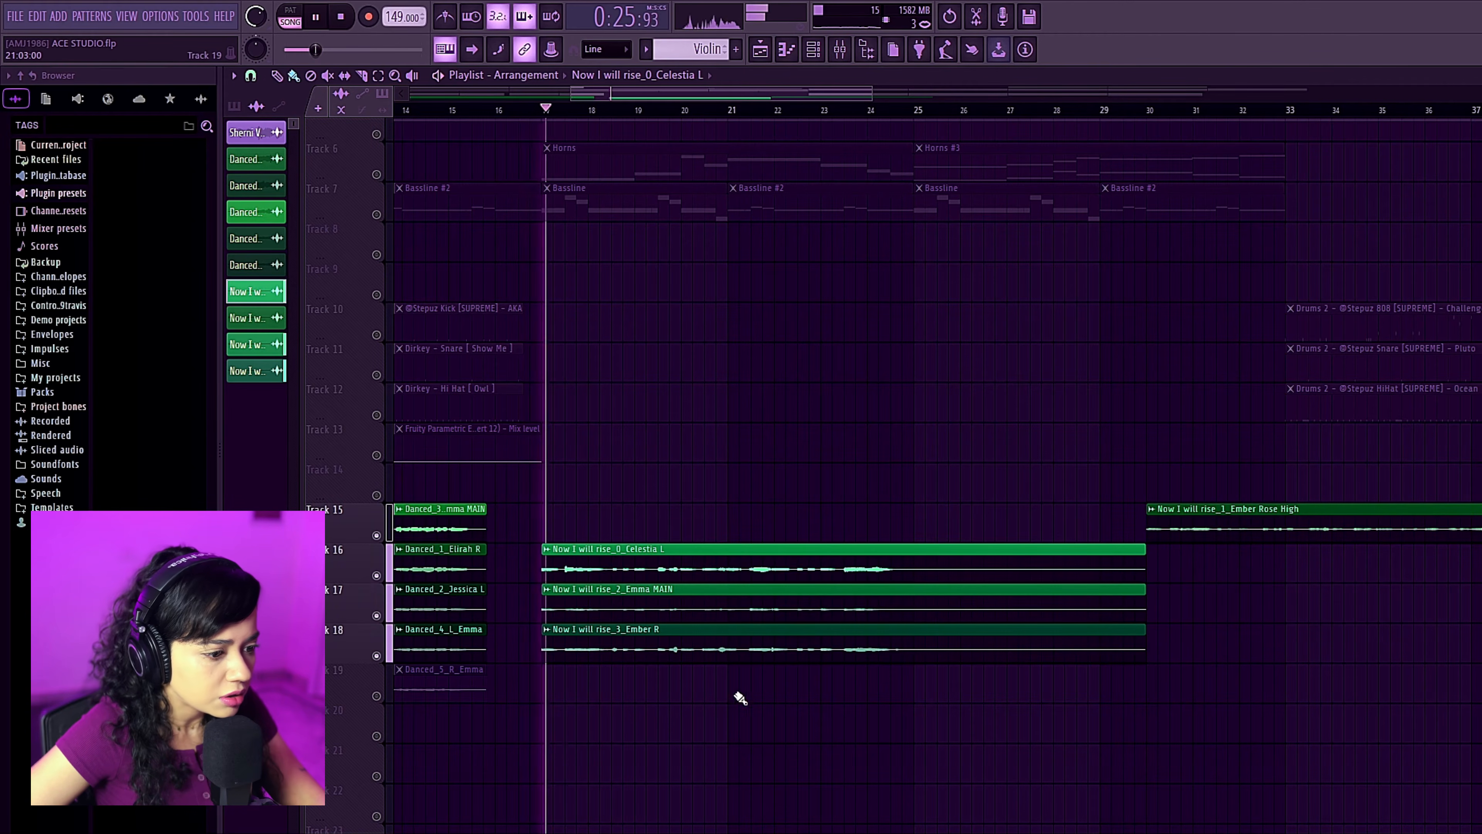
Solo the Emma MAIN vocal on playlist track 17 and play it back.
right_click(376, 615)
key("space")
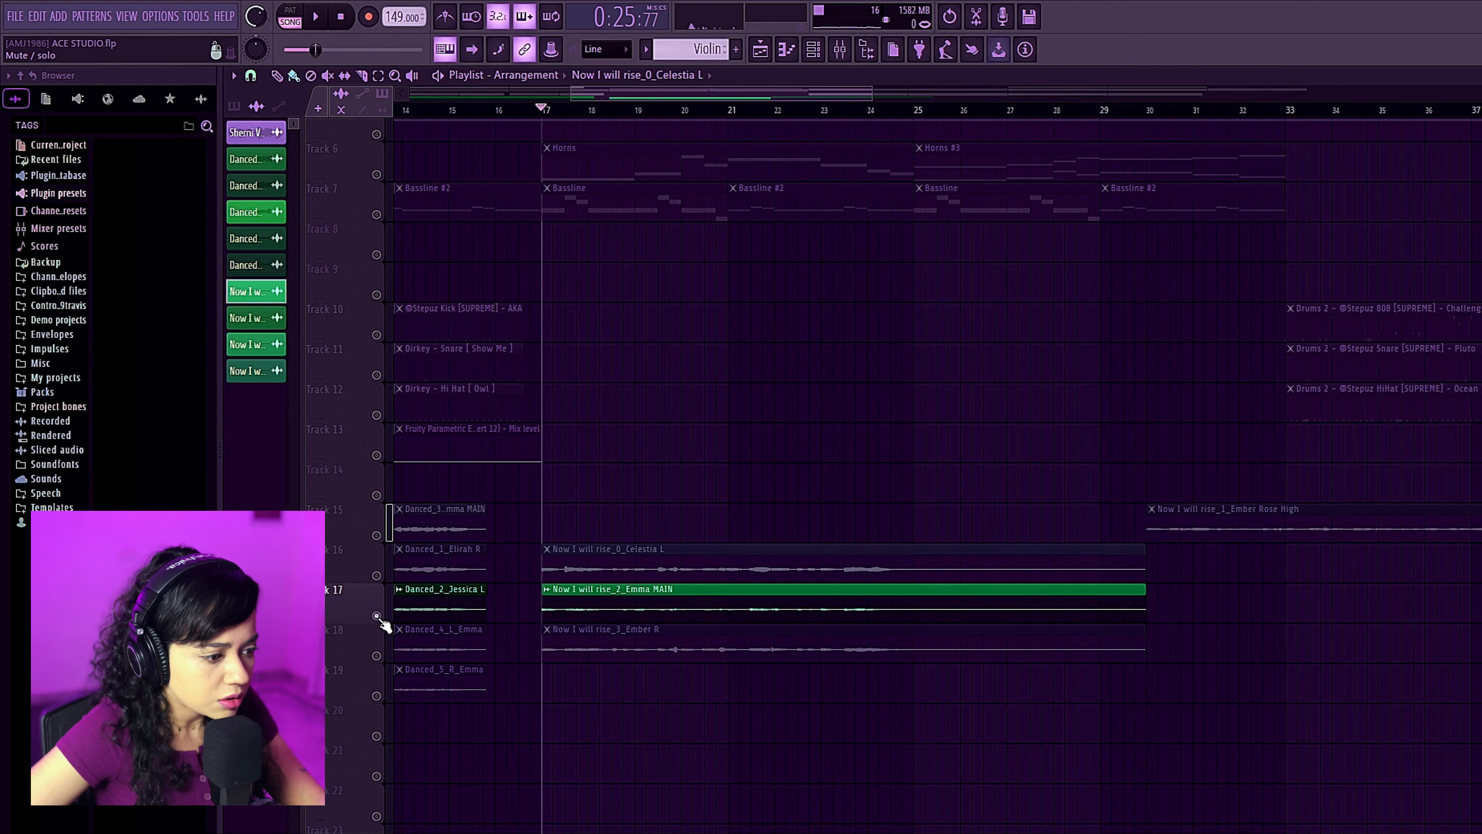
key("space")
left_click_drag(844, 620, 845, 617)
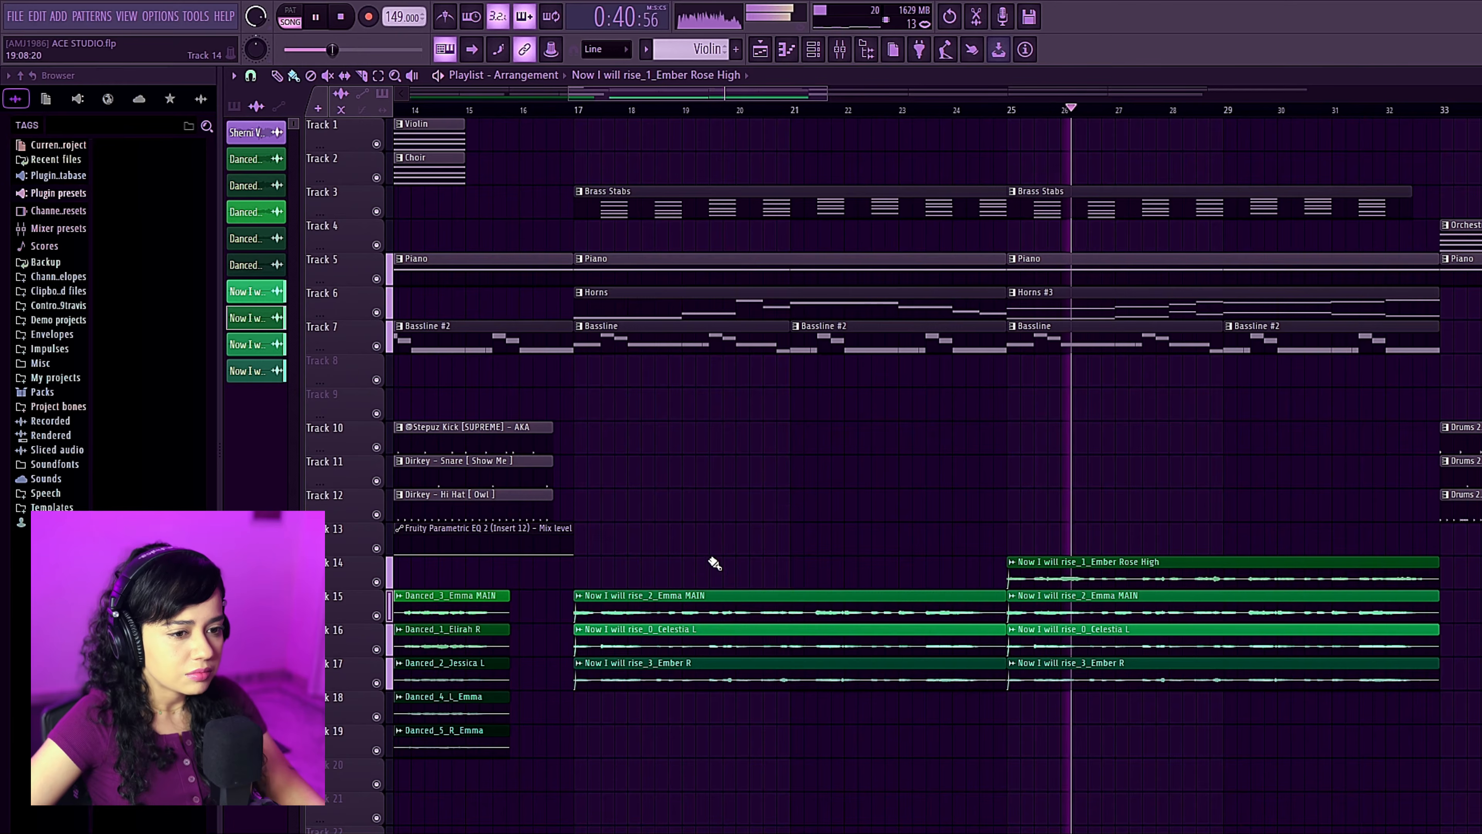
Raise the volume fader of the Celestia L vocal on mixer track 19 slightly during playback.
scroll(665, 549, "down", 3, "ctrl")
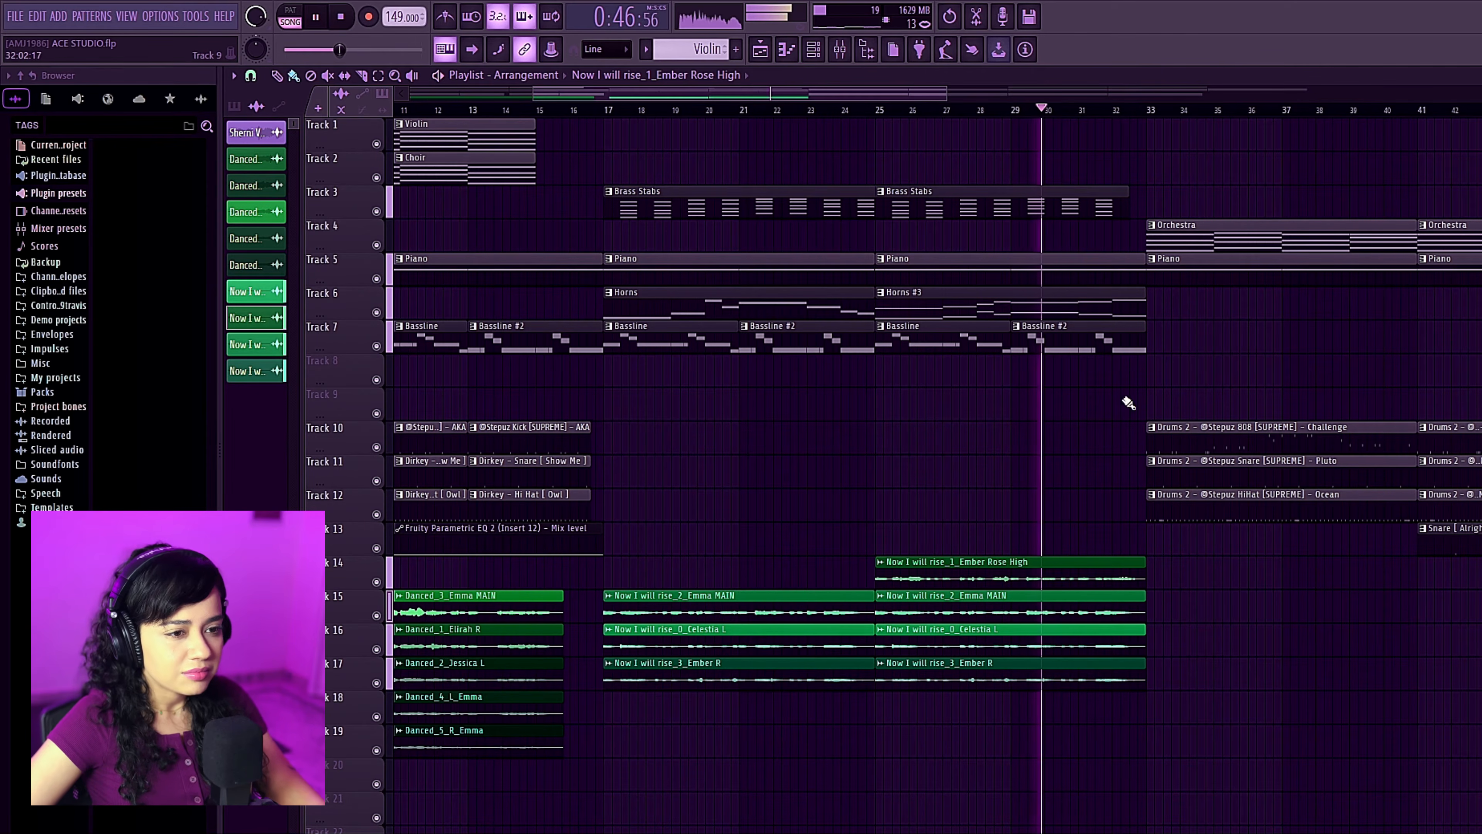
left_click(840, 50)
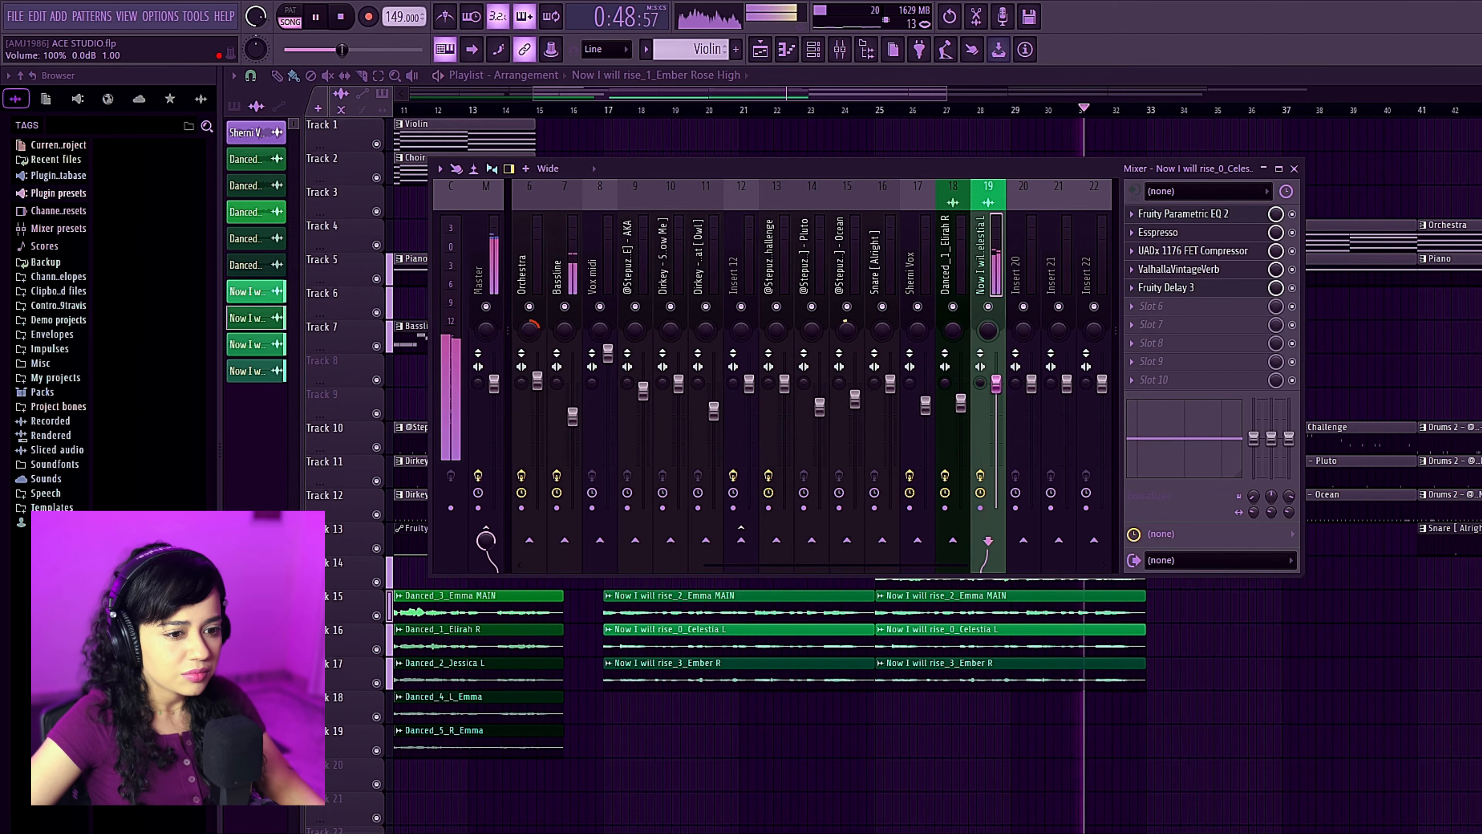
left_click_drag(996, 382, 996, 374)
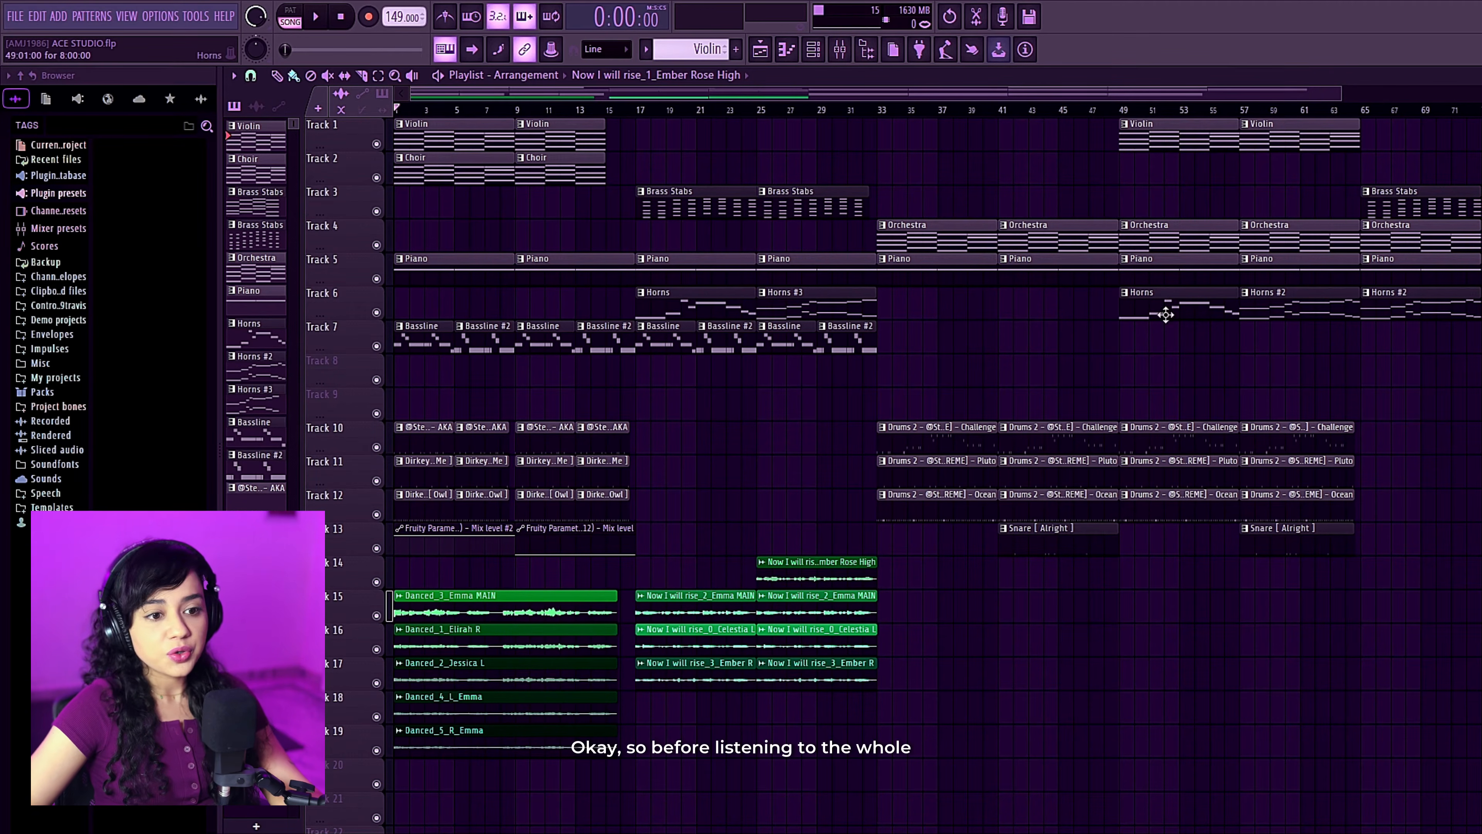
Solo the Violin clips on playlist track 1.
scroll(359, 225, "up", 4)
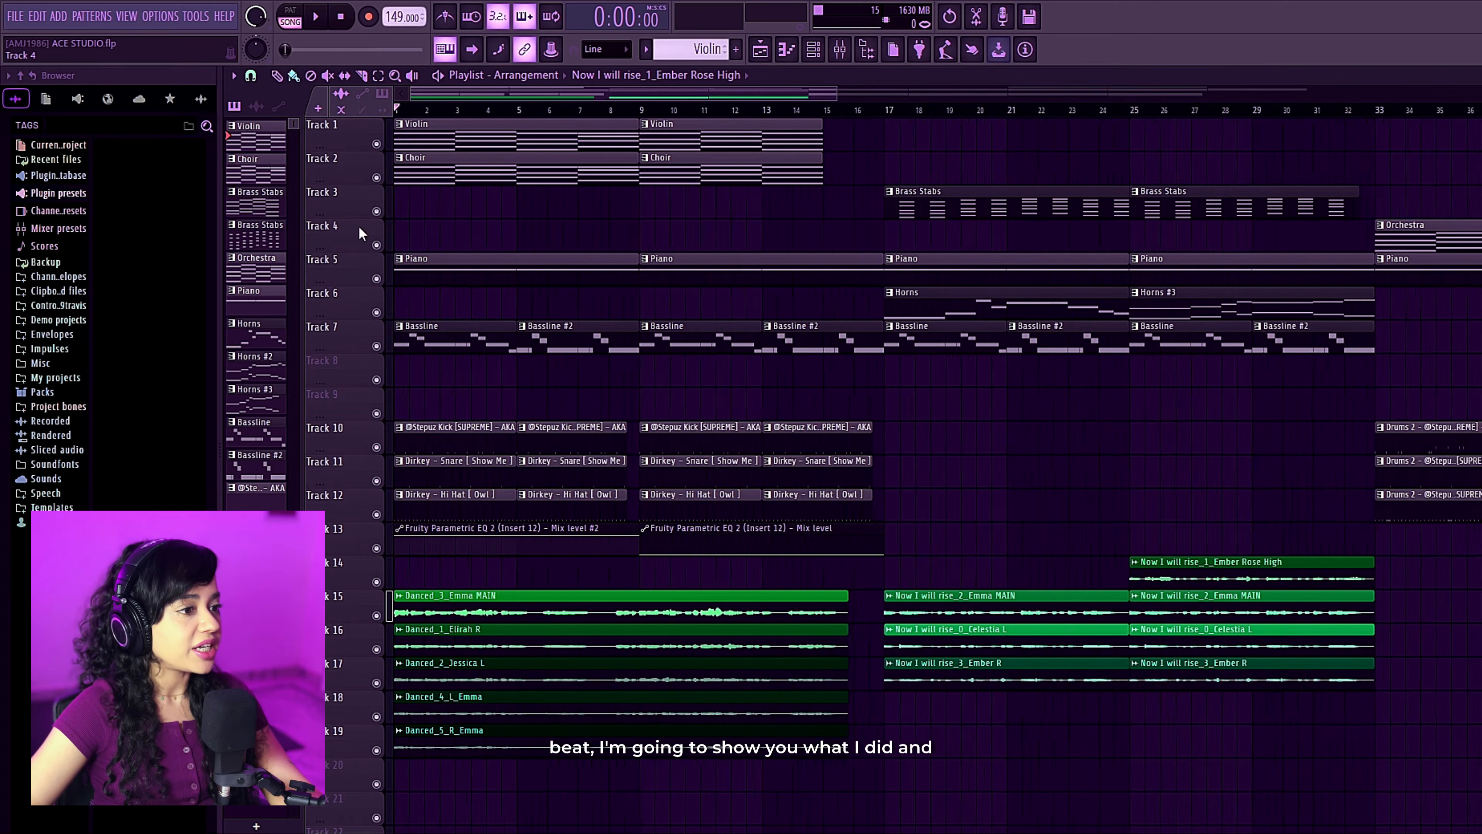
scroll(357, 334, "up", 1)
scroll(357, 333, "up", 2)
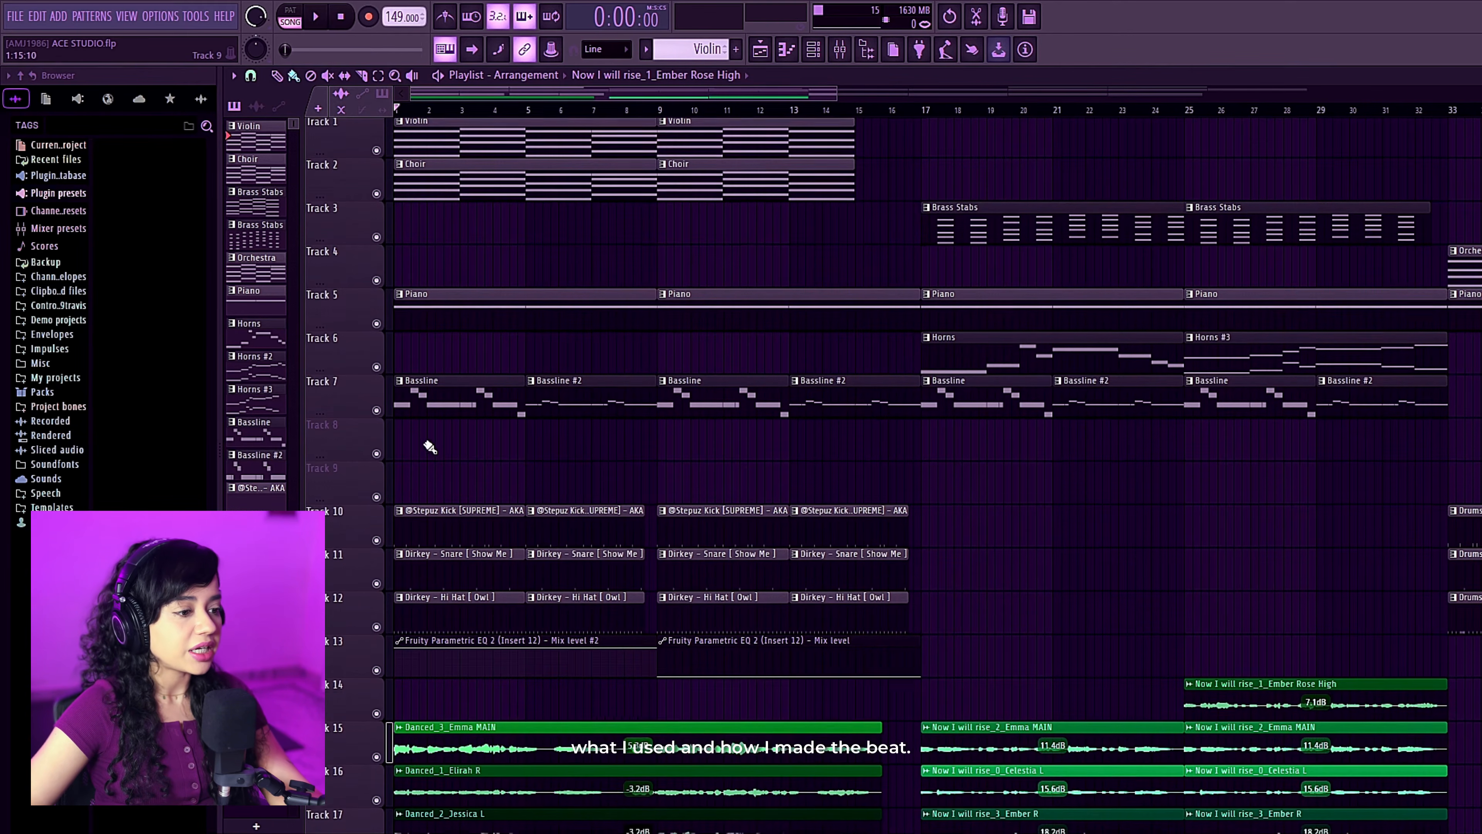
left_click(377, 154, "ctrl")
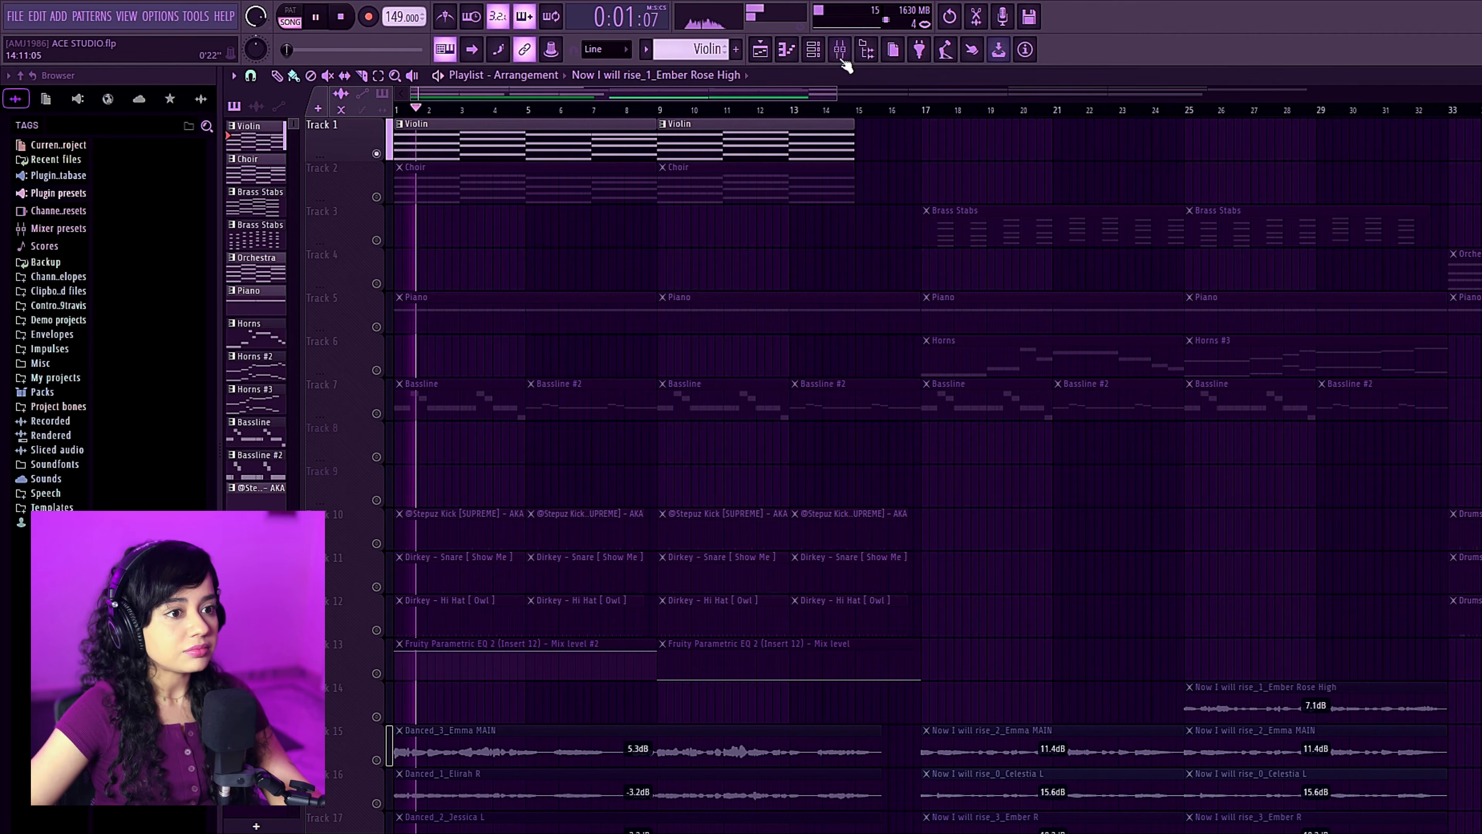
Show the effect chain of the Violin on mixer track 1.
key("F9")
left_click_drag(698, 174, 744, 314)
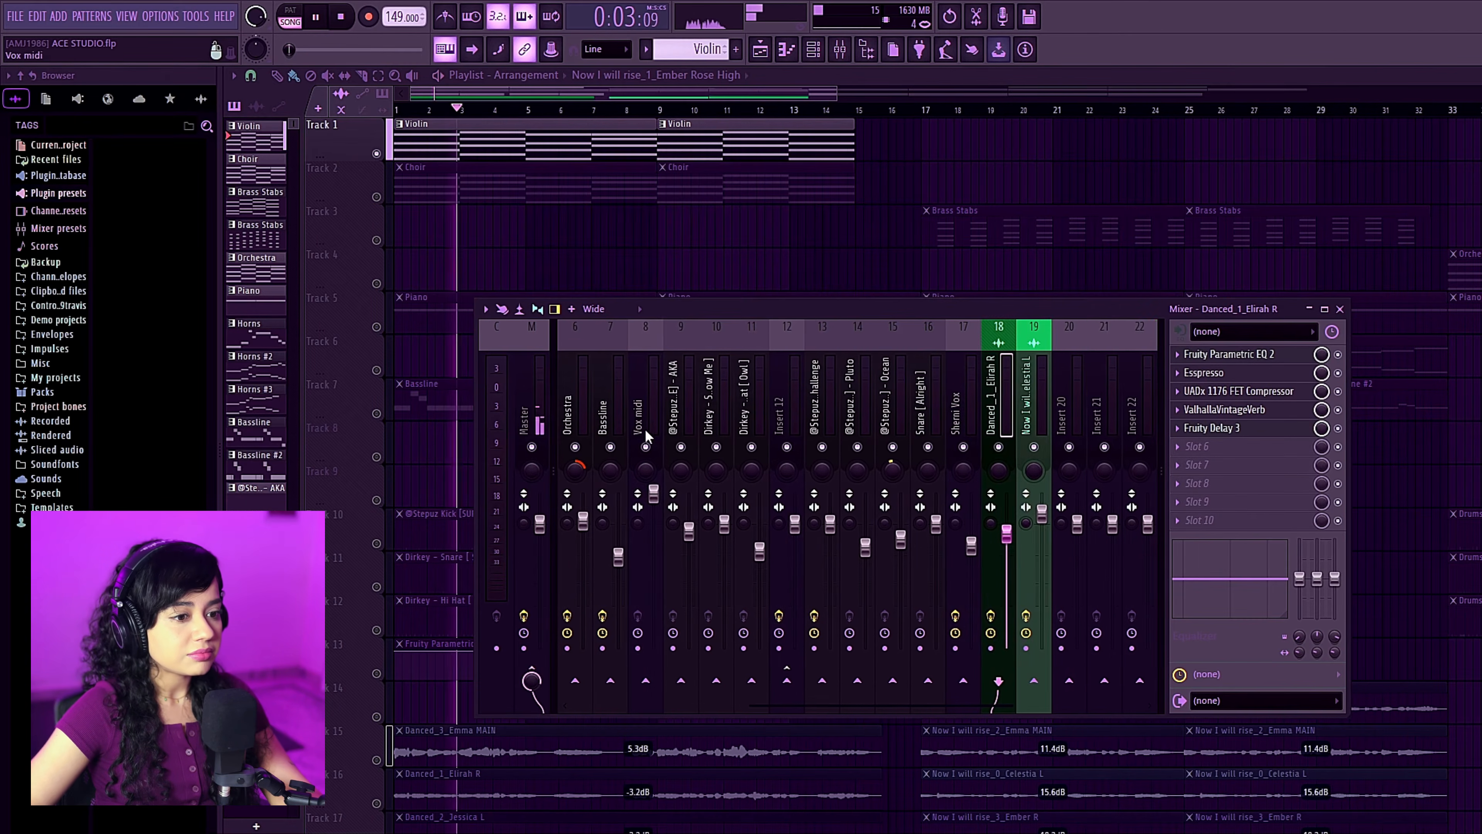
scroll(648, 427, "left", 5)
left_click(588, 406)
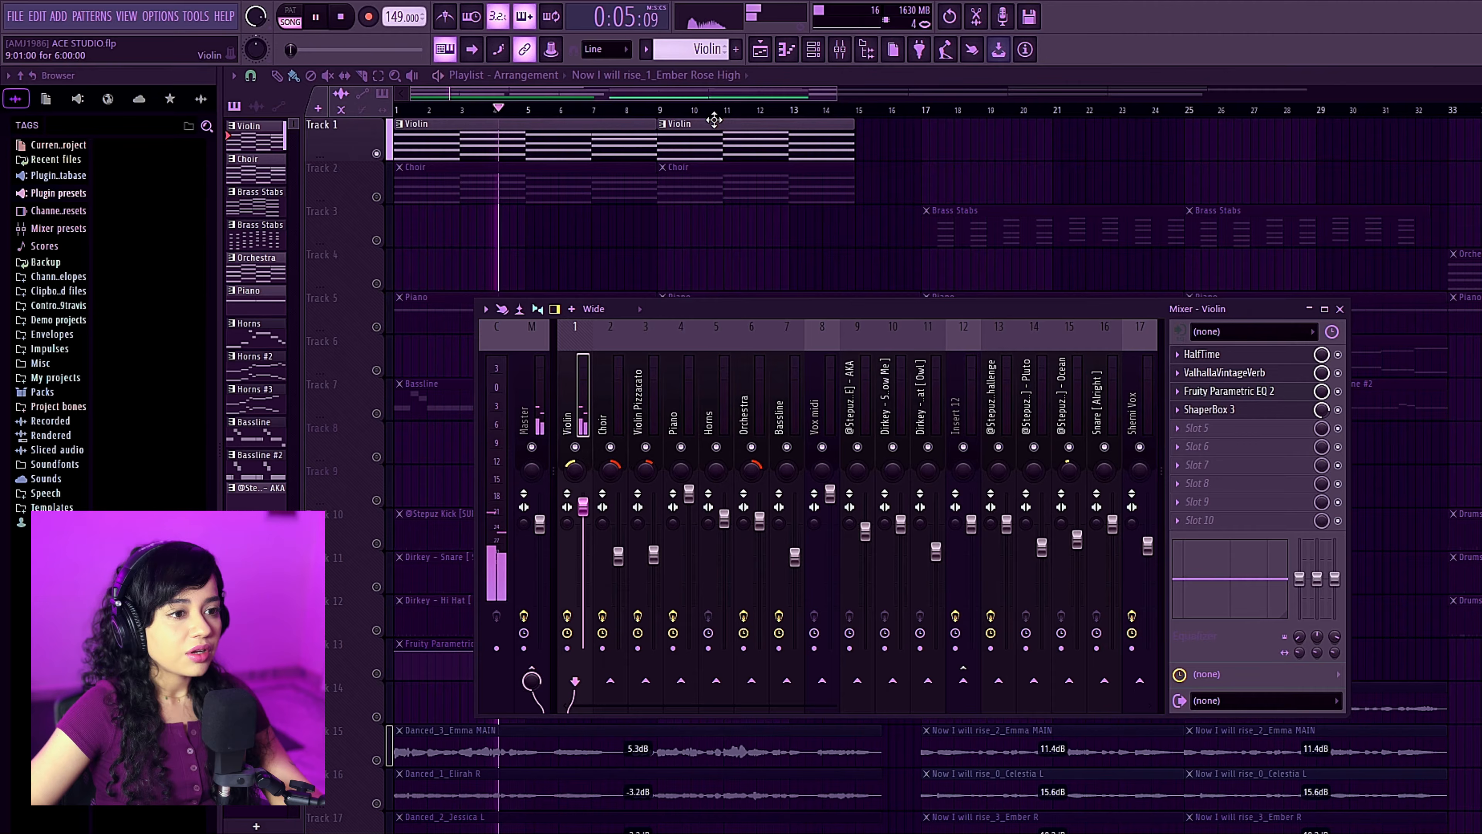
Open the Violin channel's Xpand!2 instrument and look up its preset in the preset list.
key("F9")
key("F6")
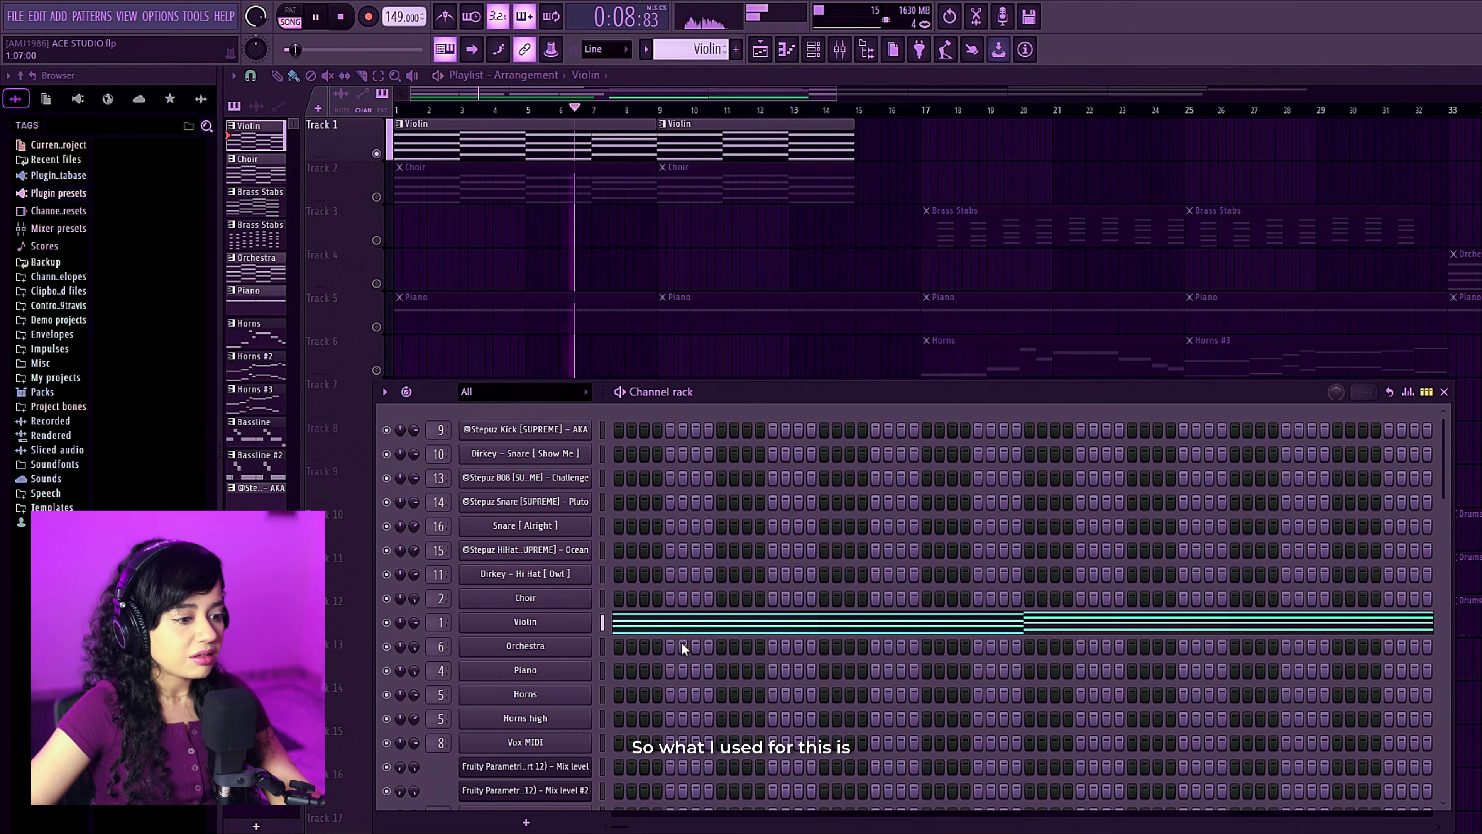
left_click(584, 630)
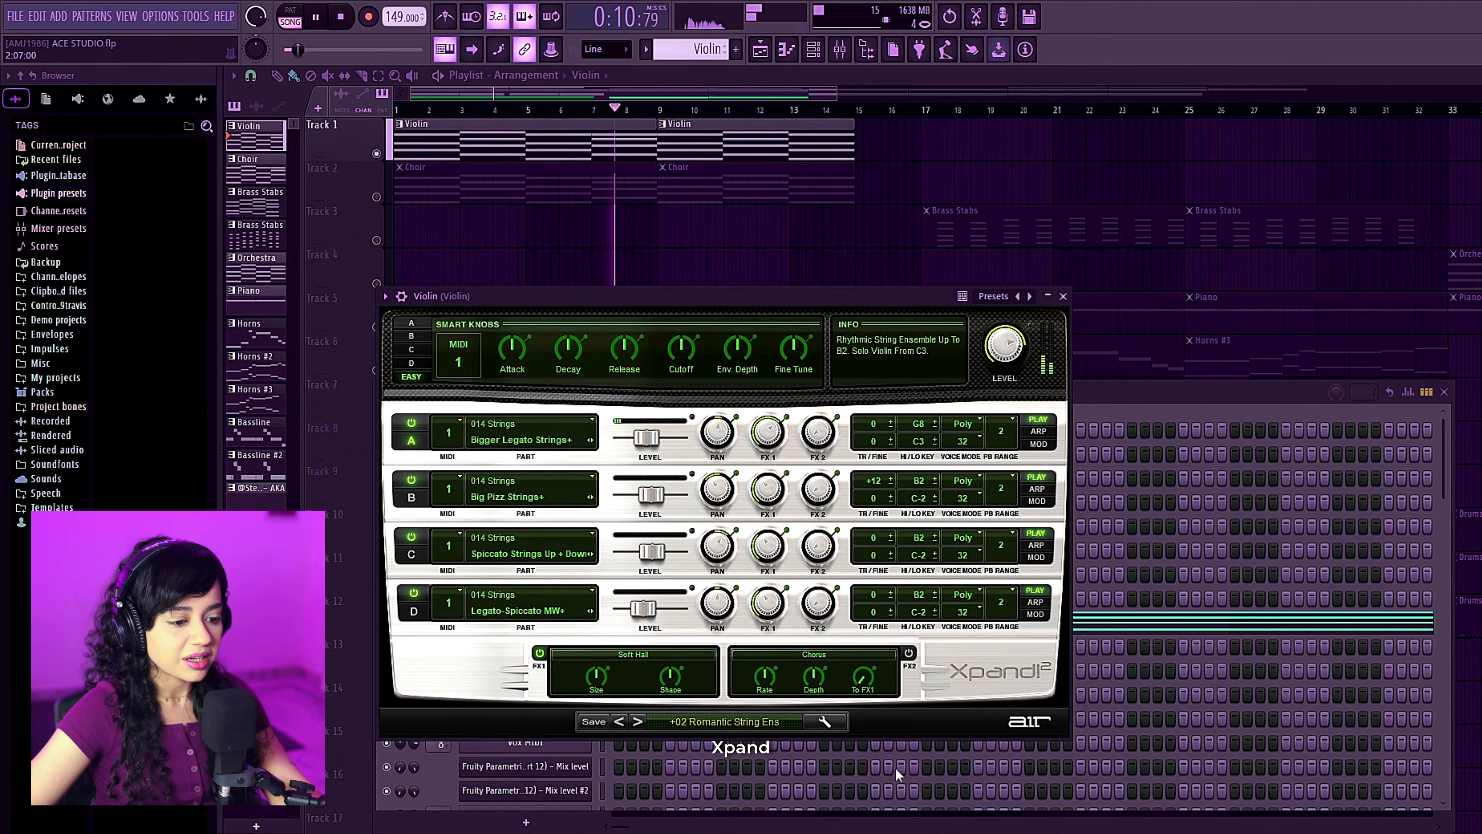
left_click(748, 722)
mouse_move(736, 640)
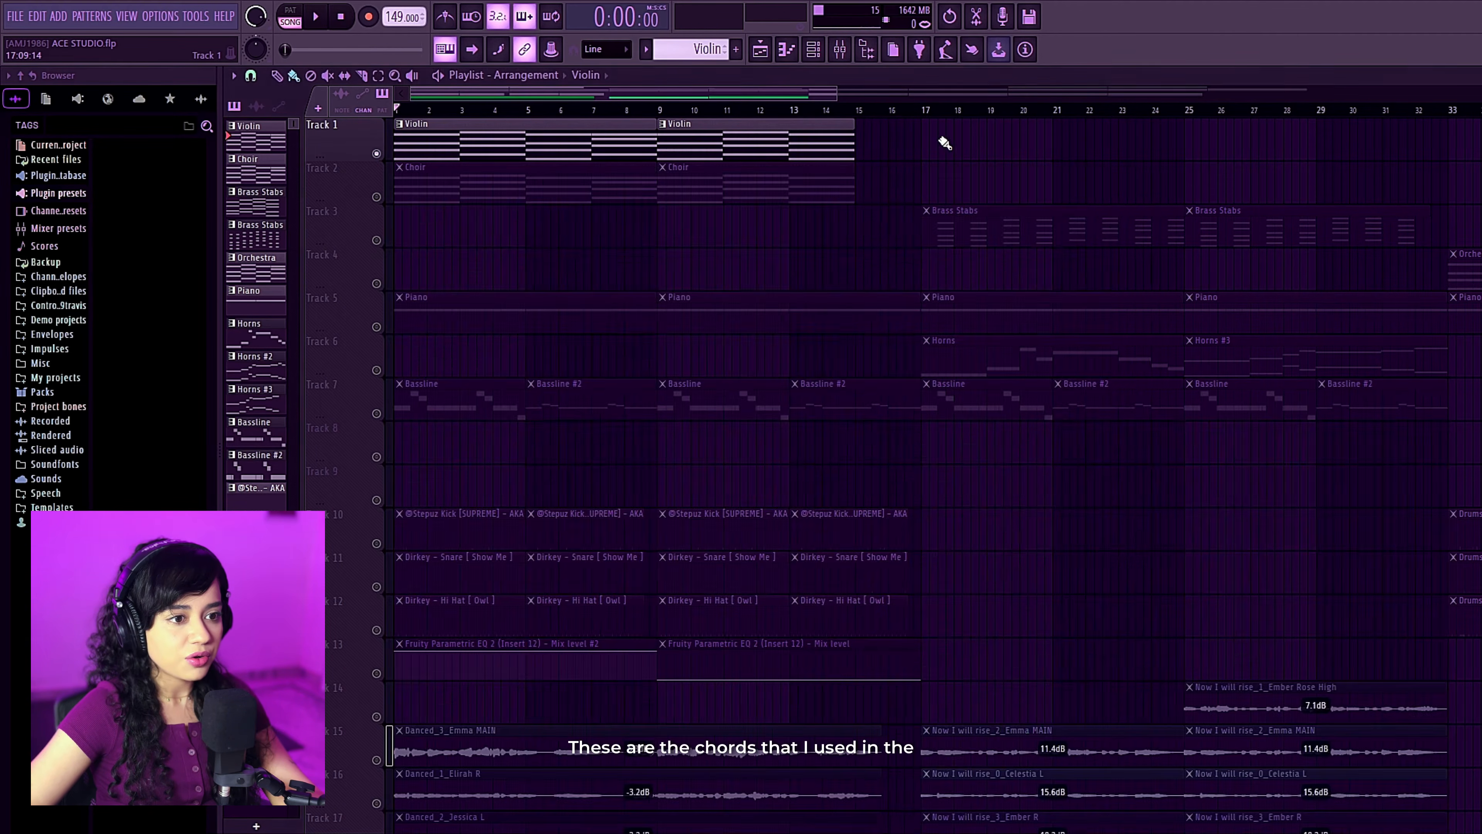
Play the violin chords without effects, with HalfTime alone, and with ValhallaVintageVerb added.
scroll(781, 332, "down", 5)
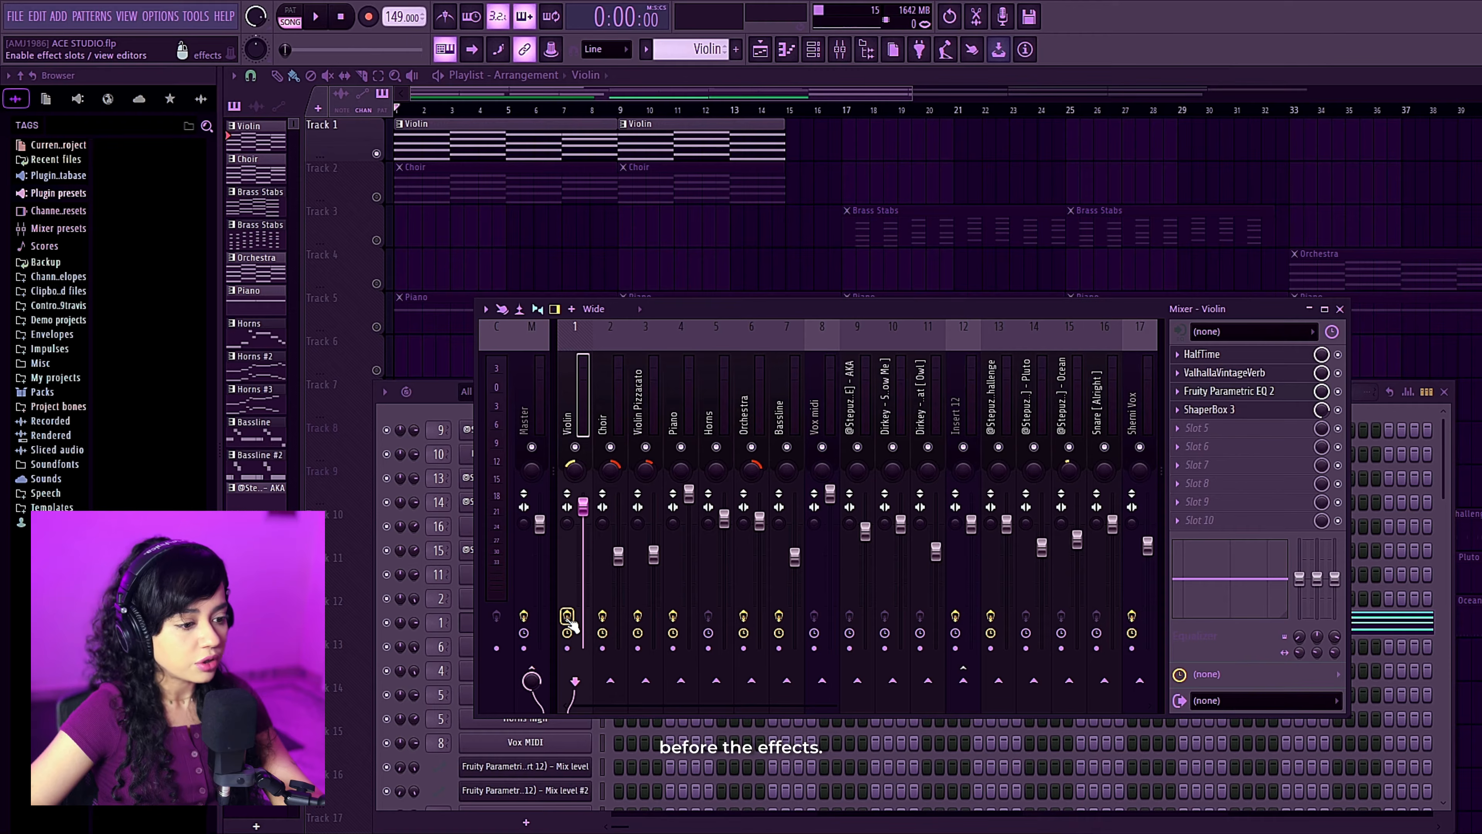
key("space")
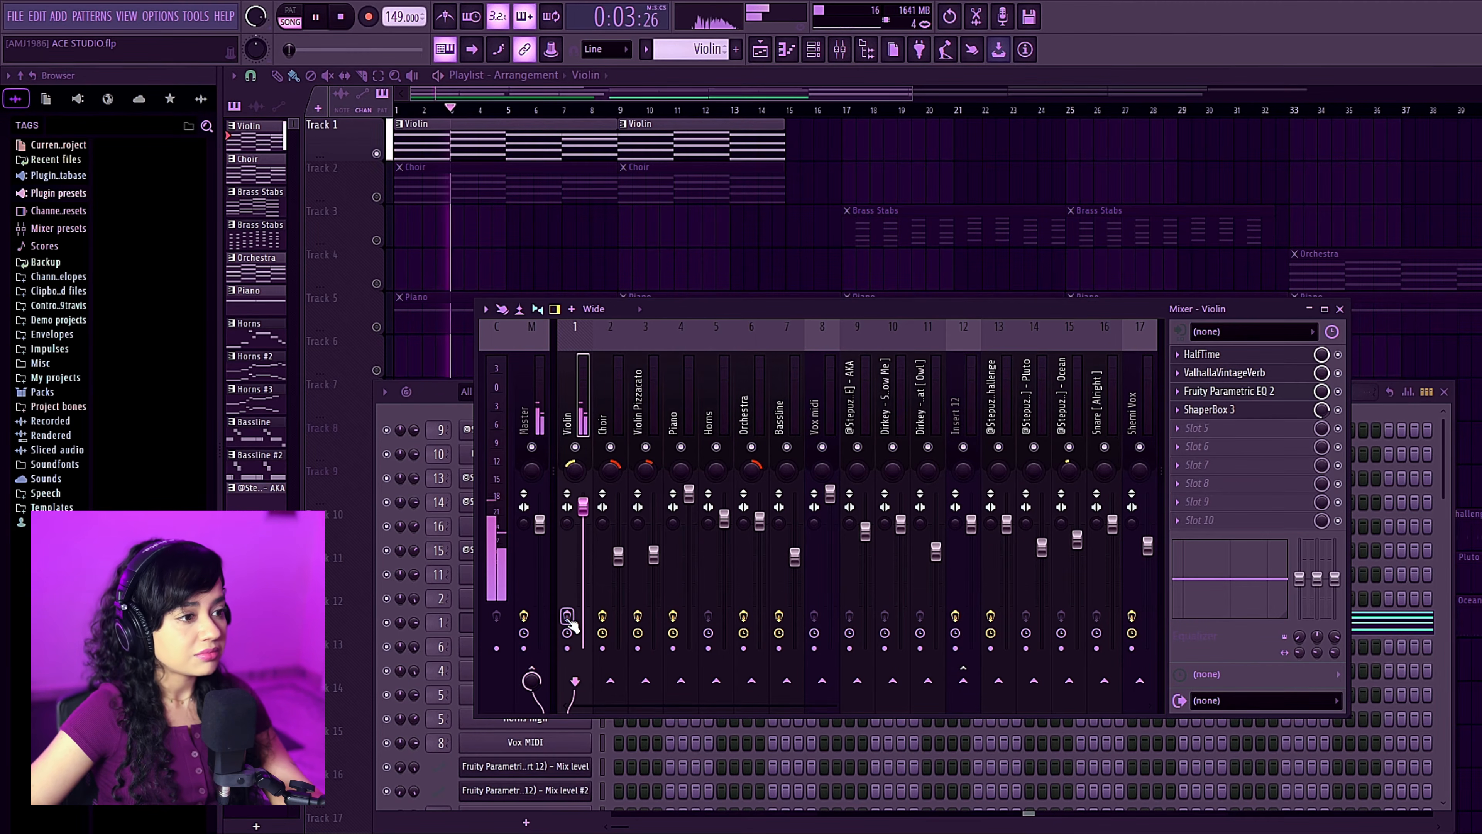
key("space")
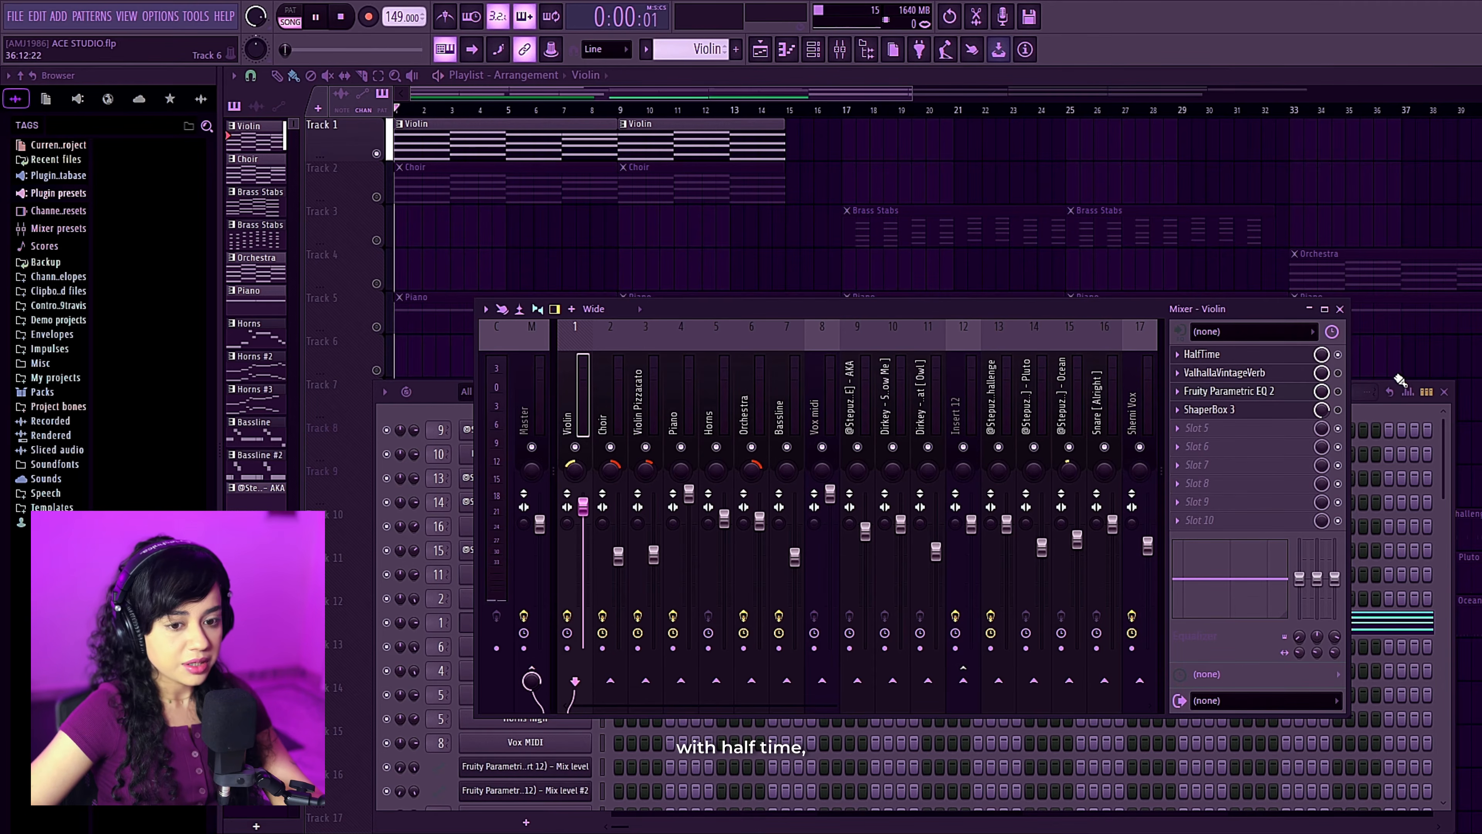
key("space")
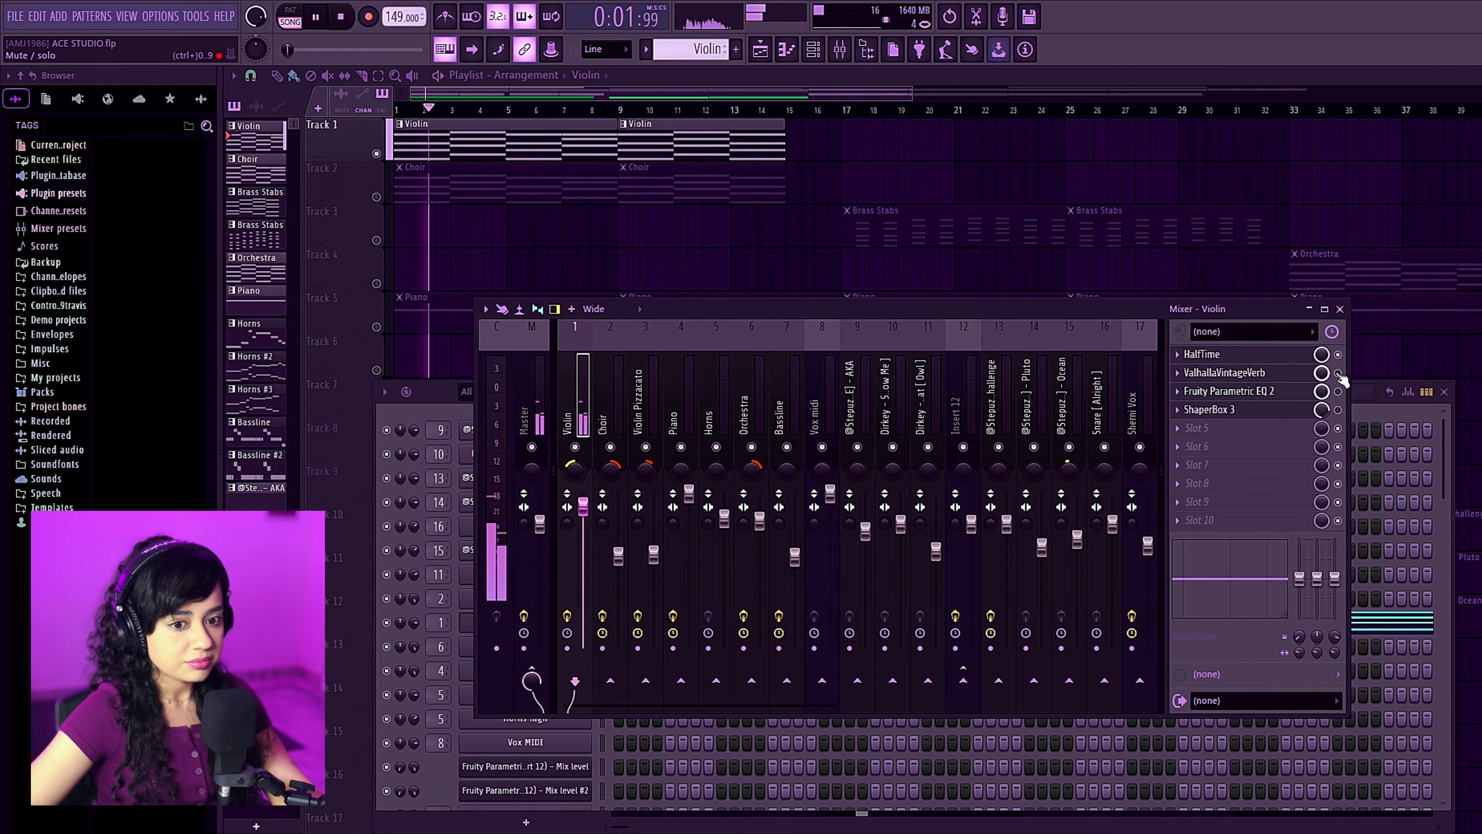
key("space")
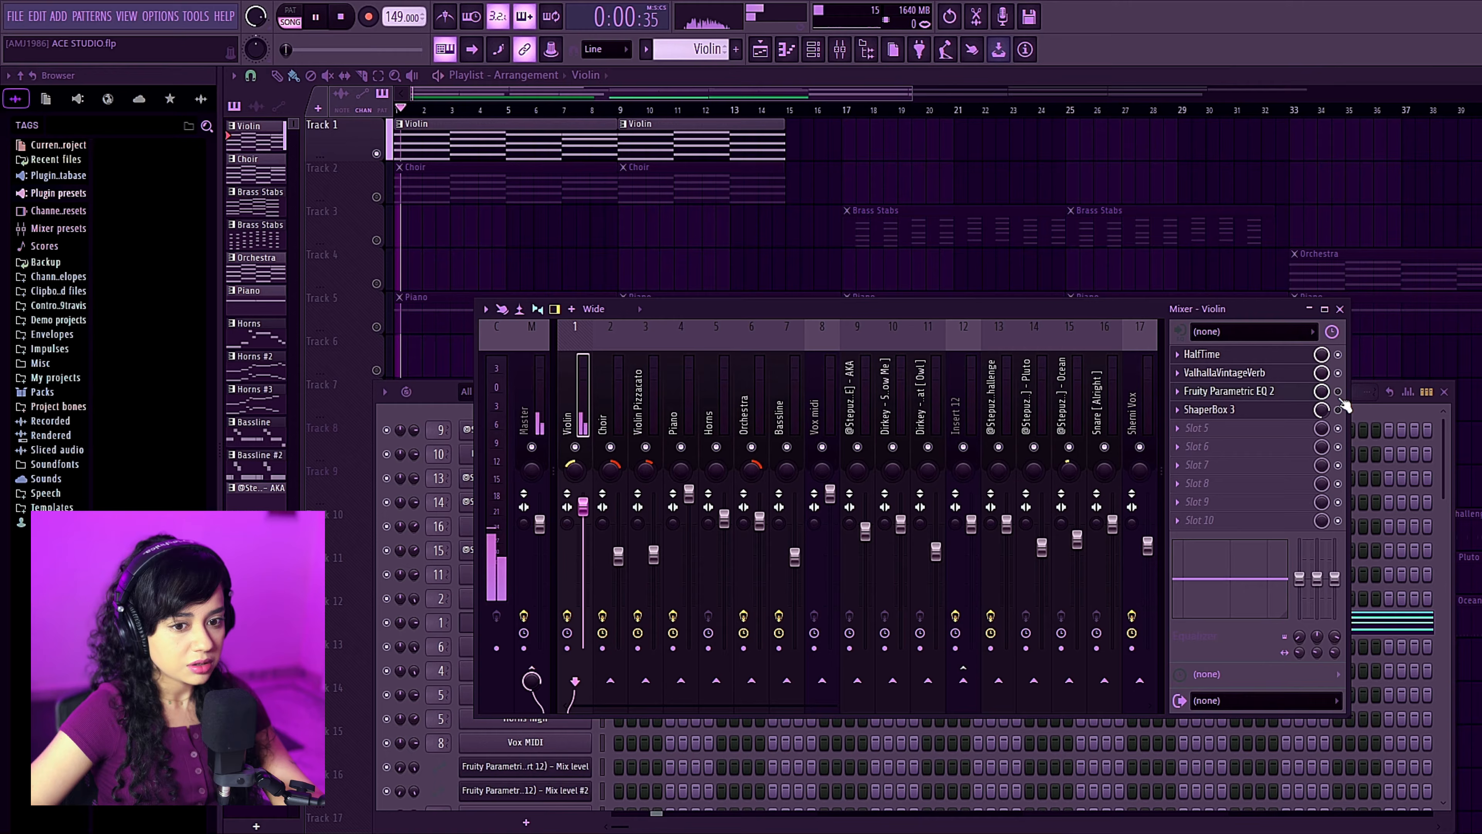
Inspect Fruity Parametric EQ 2 and ShaperBox 3 on the Violin mixer track, and re-enable ShaperBox 3.
left_click(1307, 390)
left_click(1284, 409)
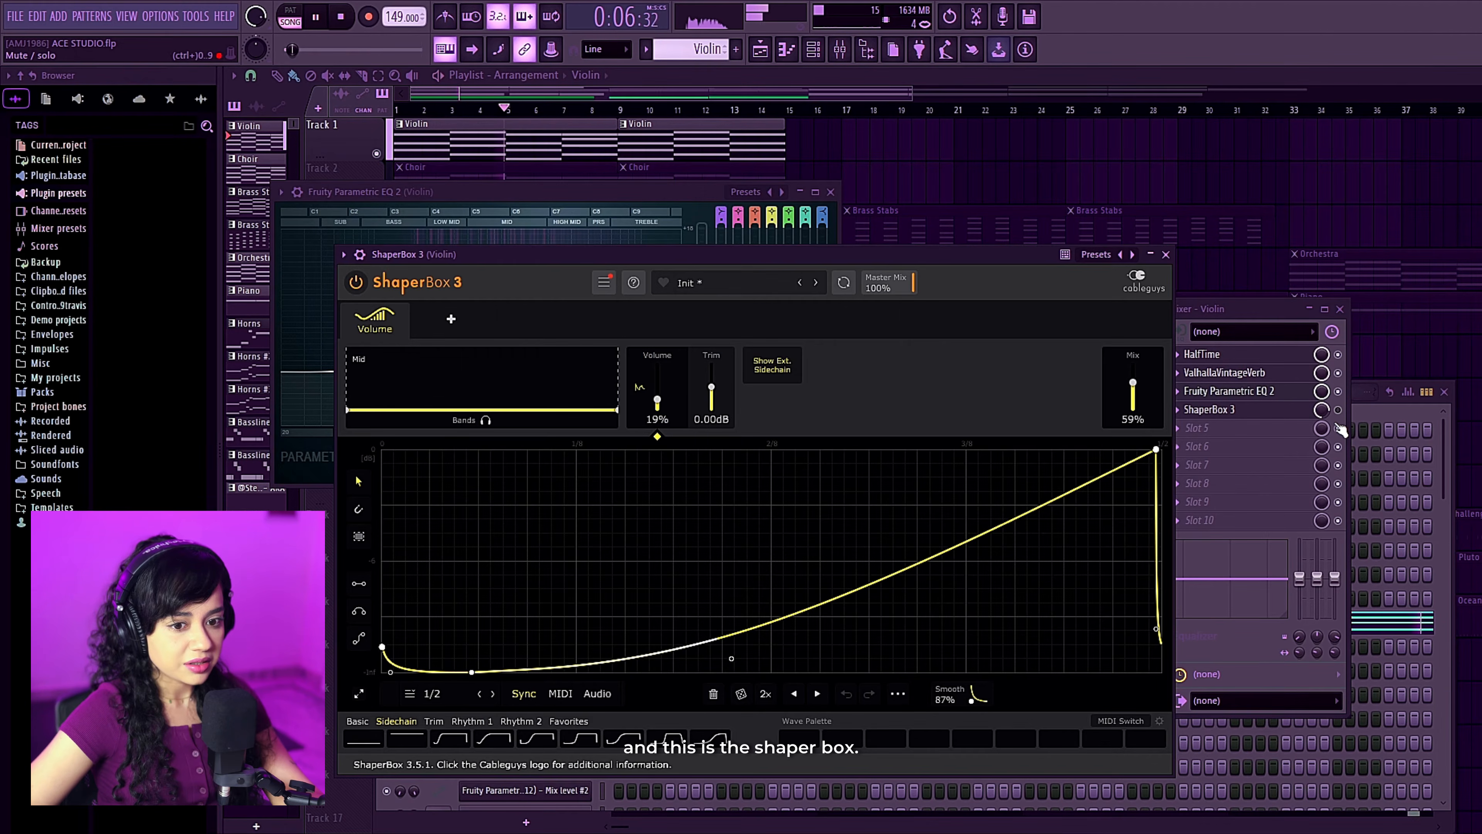
left_click(1342, 417)
left_click(790, 257)
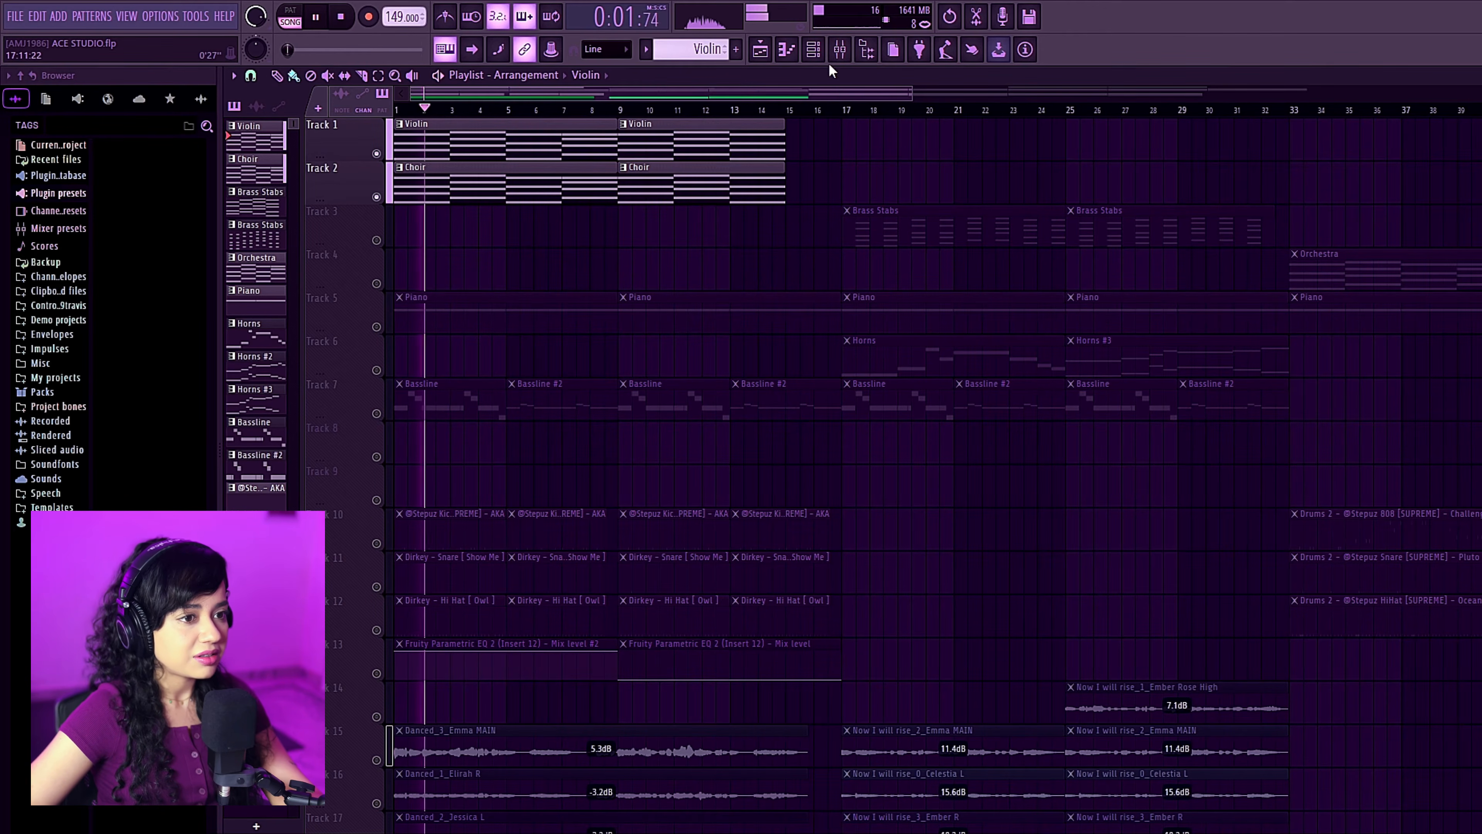
Open the Choir channel's Xpand!2 instrument and look up its preset among the Soft Pads.
left_click(813, 50)
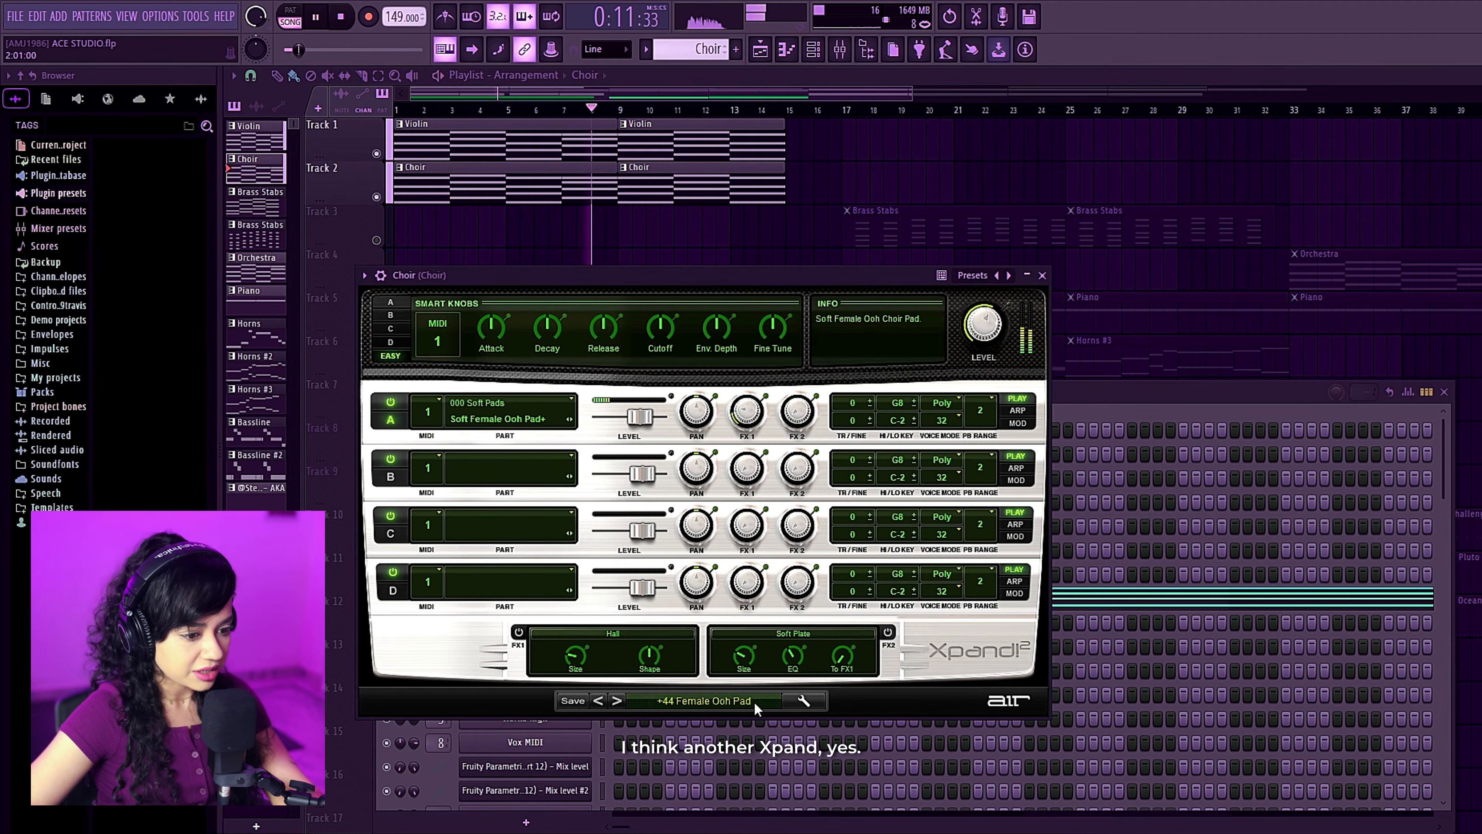
left_click(754, 702)
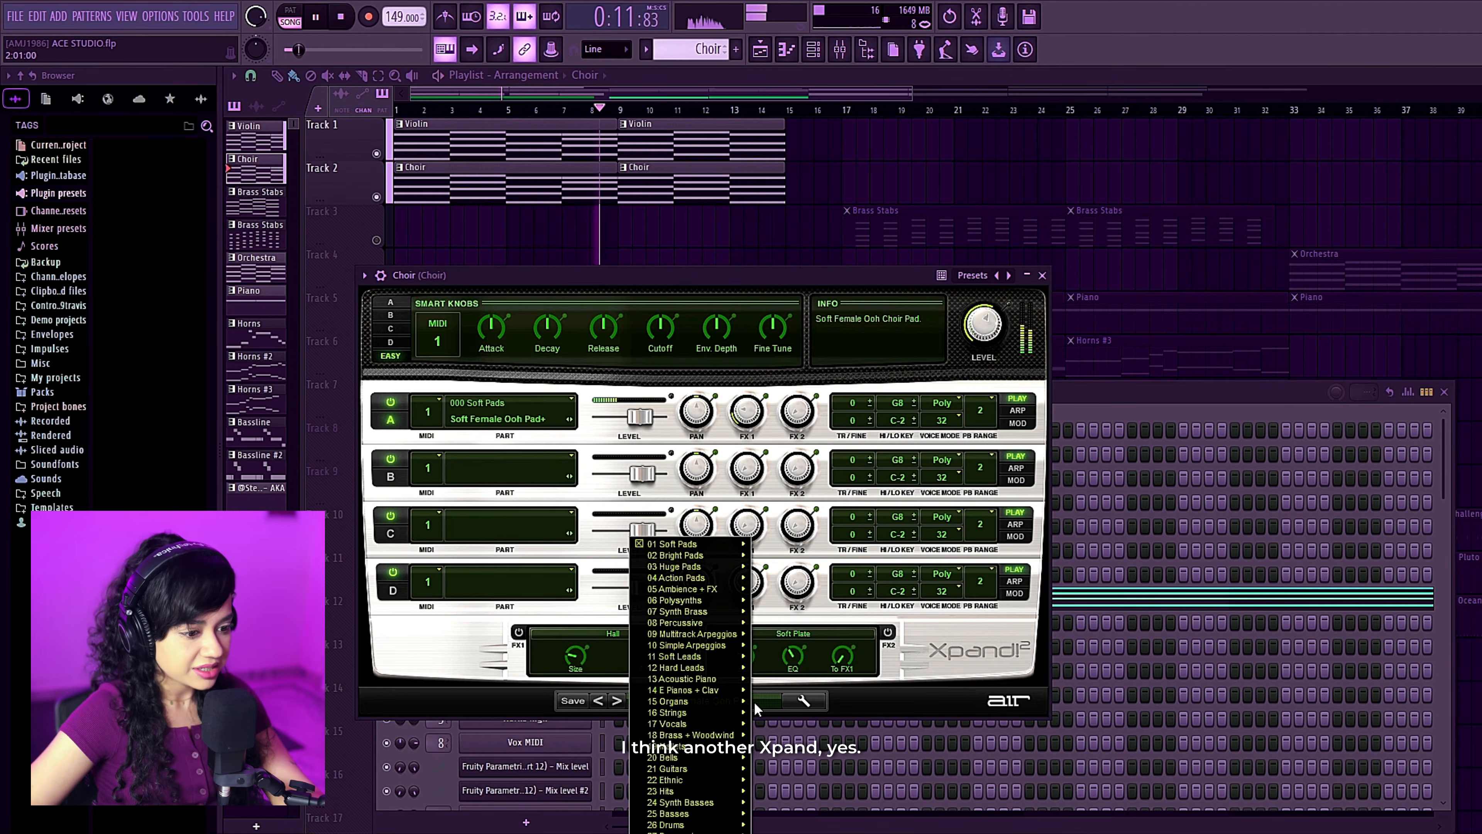
mouse_move(697, 546)
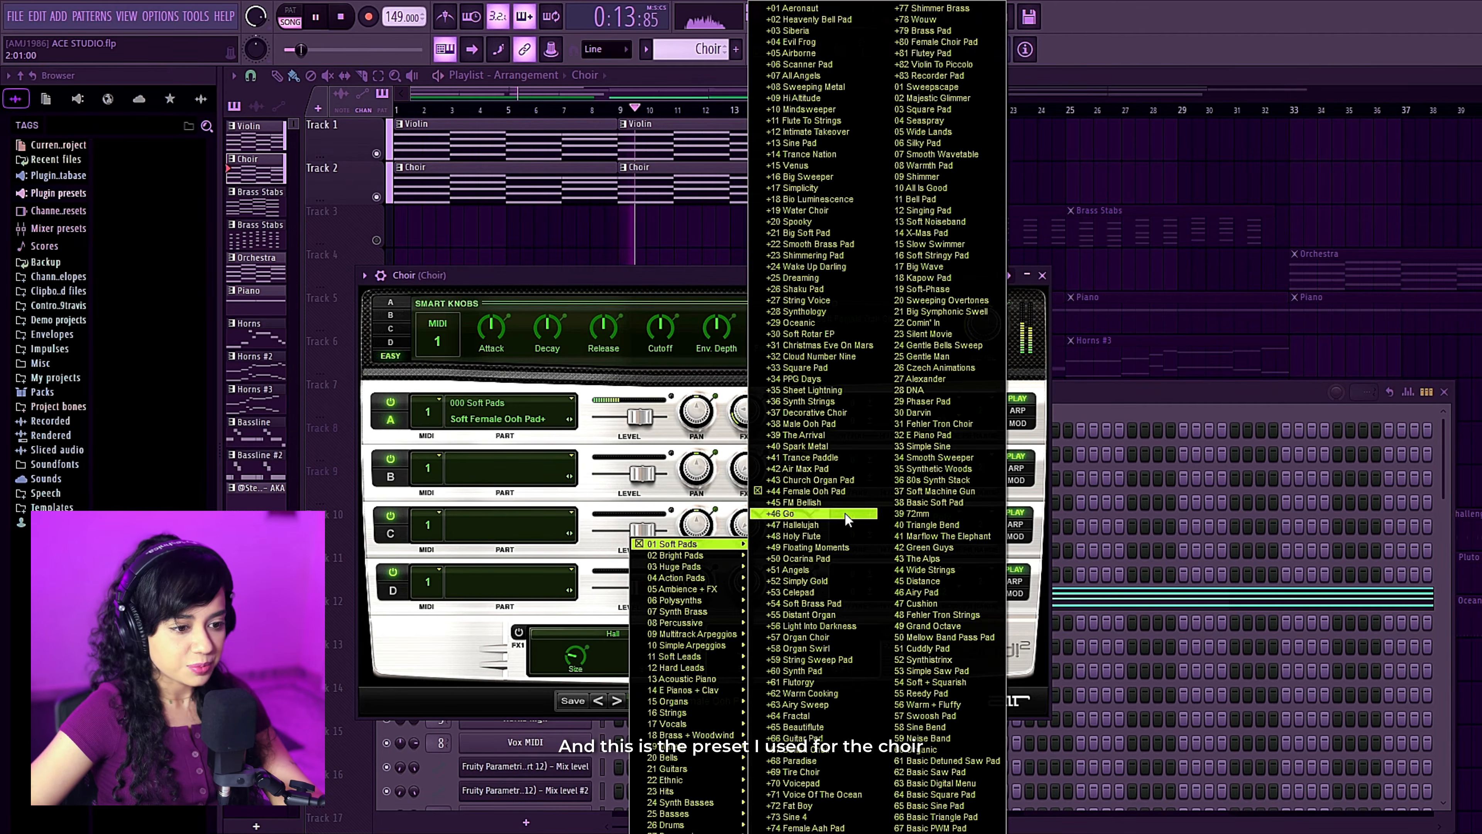
left_click(1140, 390)
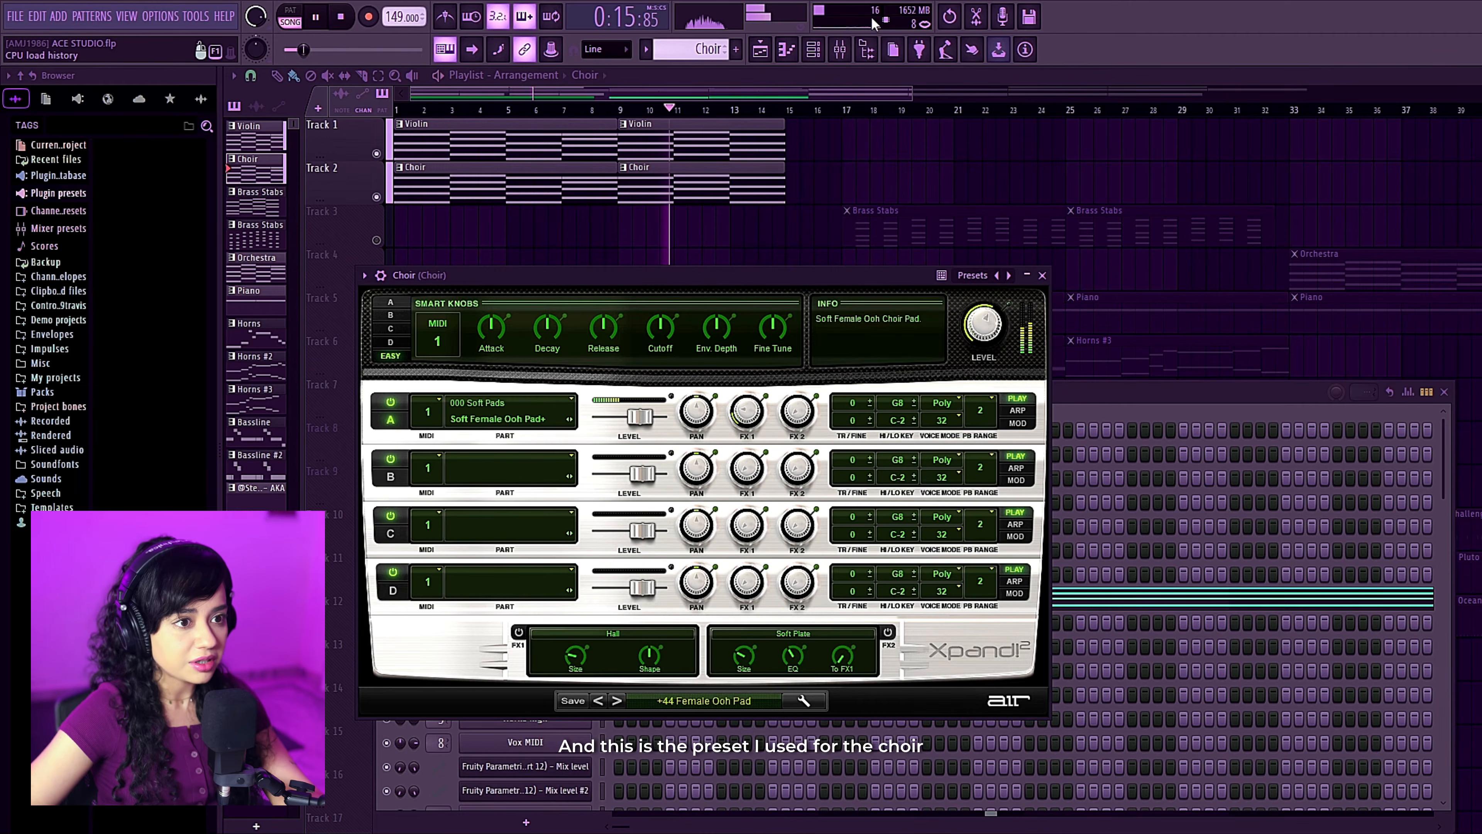
Inspect Fruity Parametric EQ 2, ShaperBox 3 and ValhallaVintageVerb on the Choir mixer track.
left_click(840, 50)
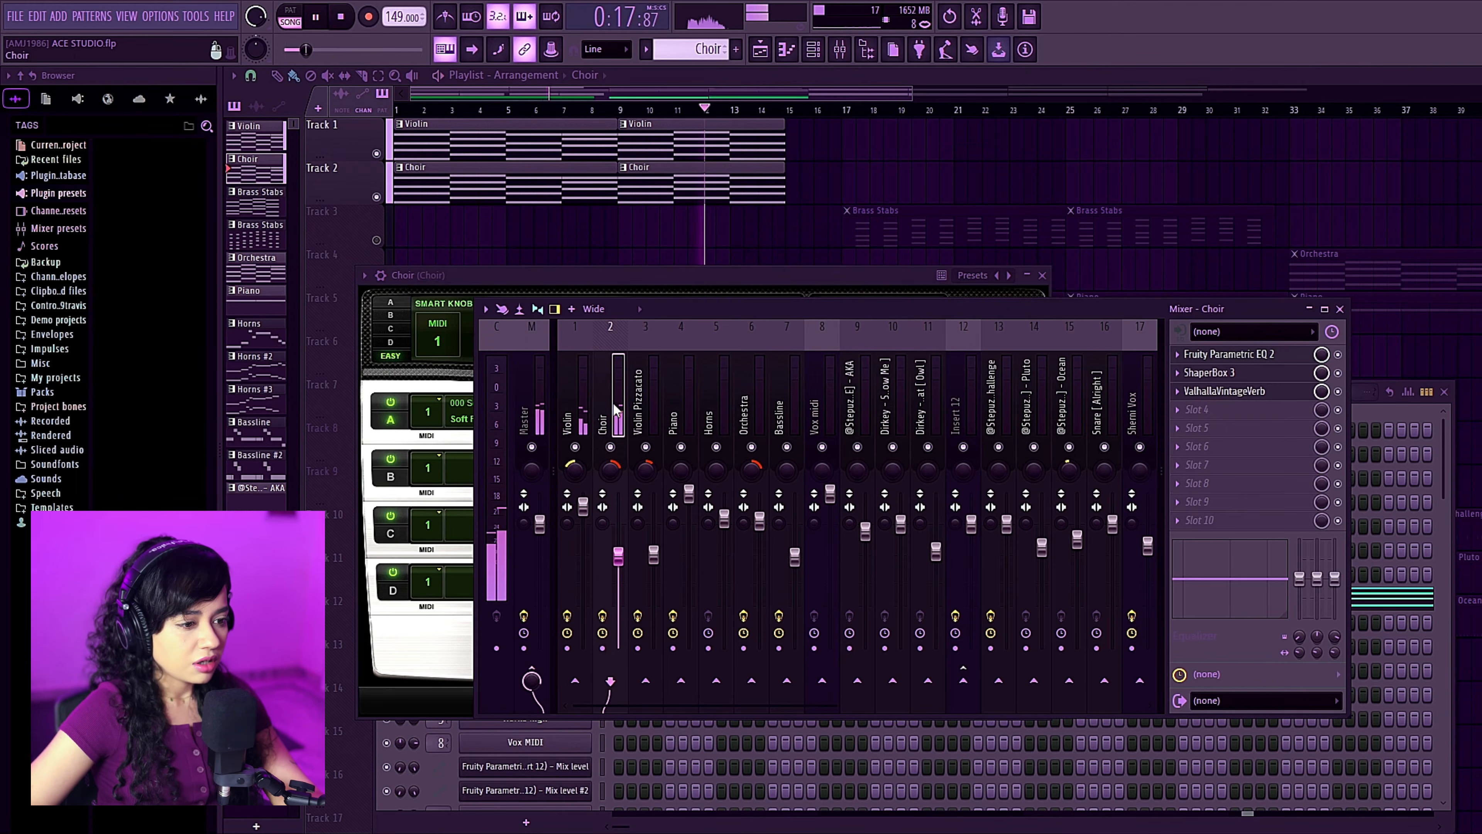
left_click(1261, 355)
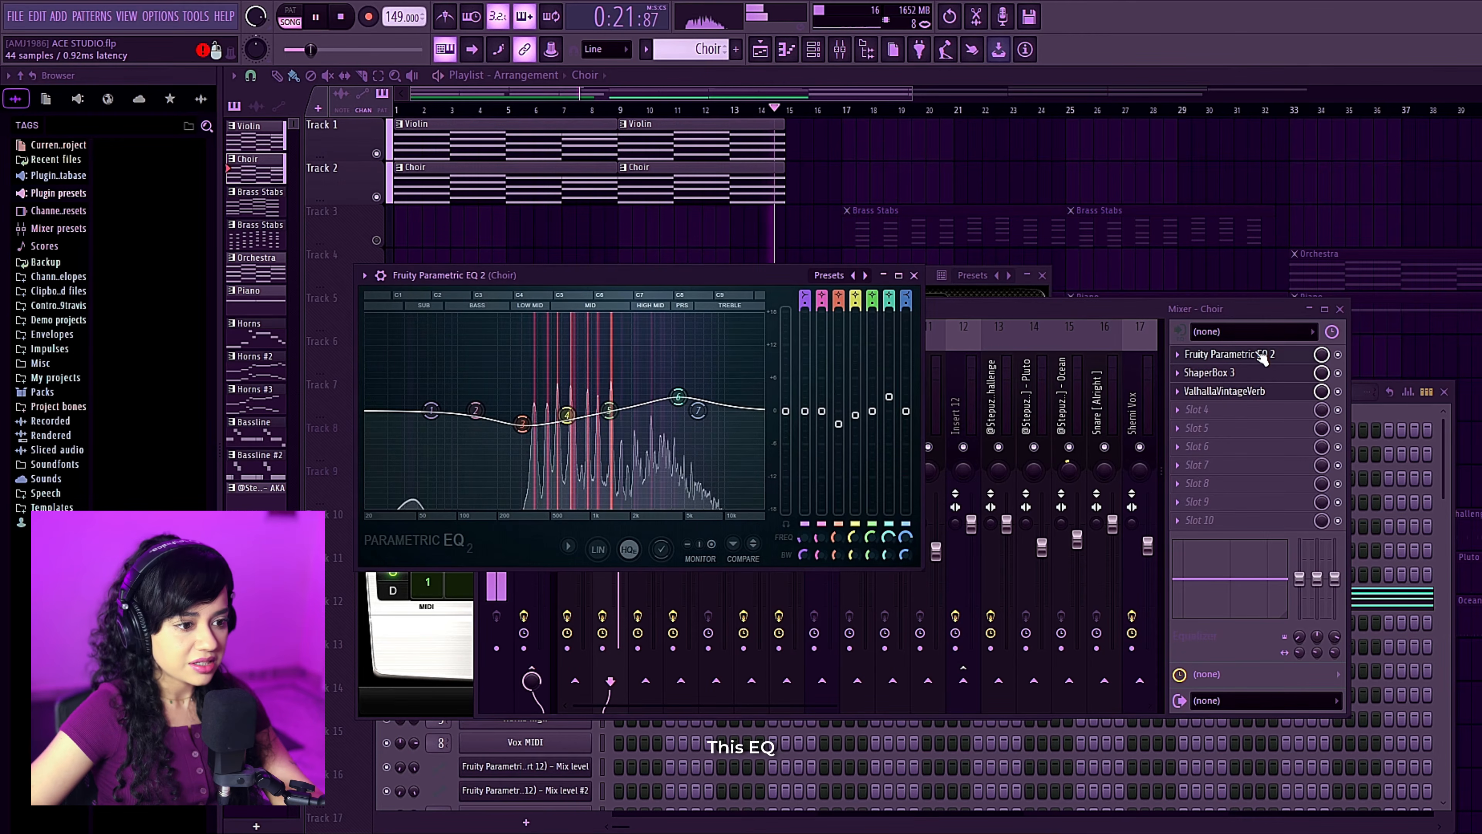
key("space")
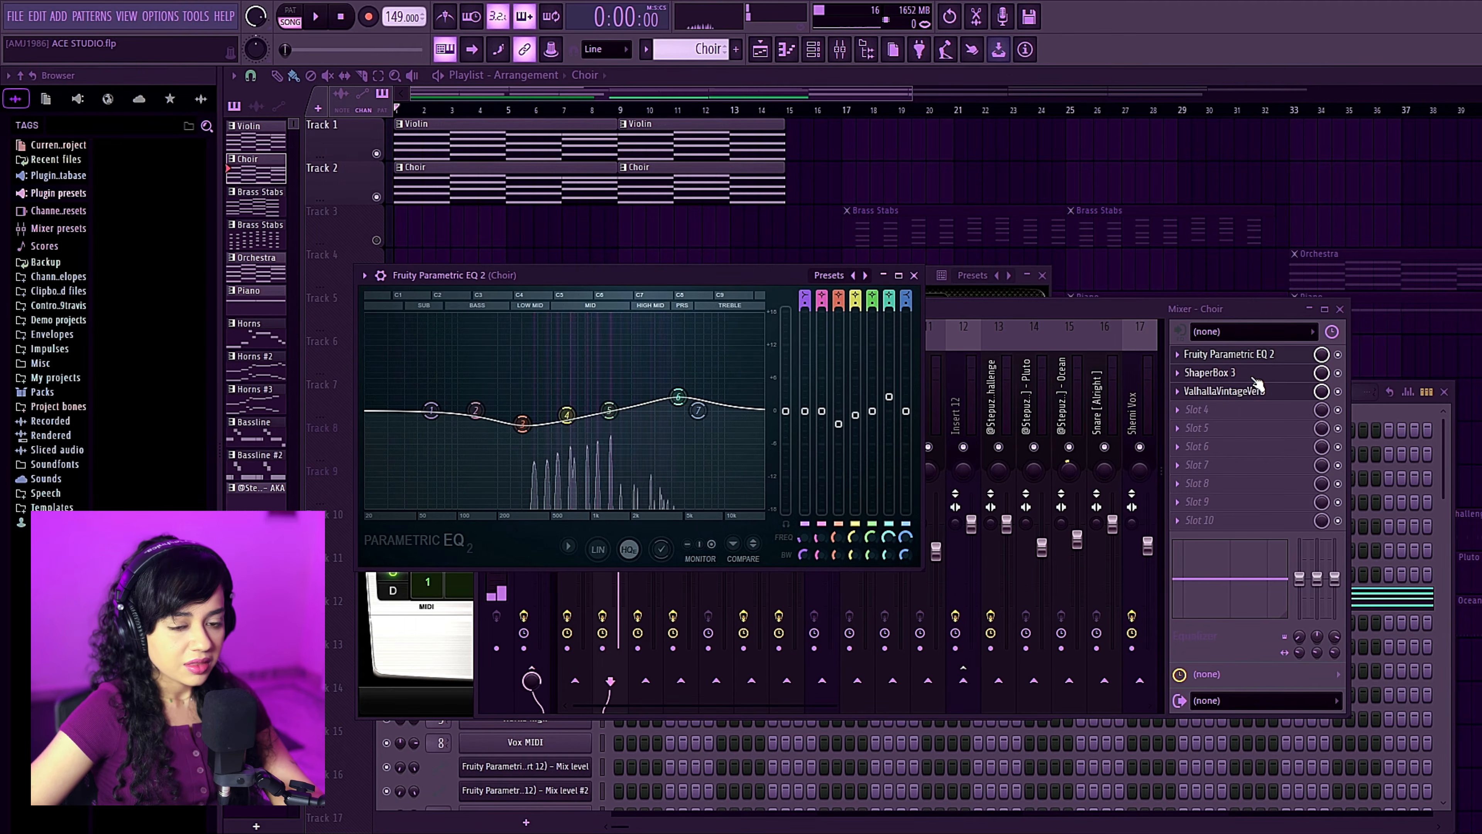
left_click(1255, 377)
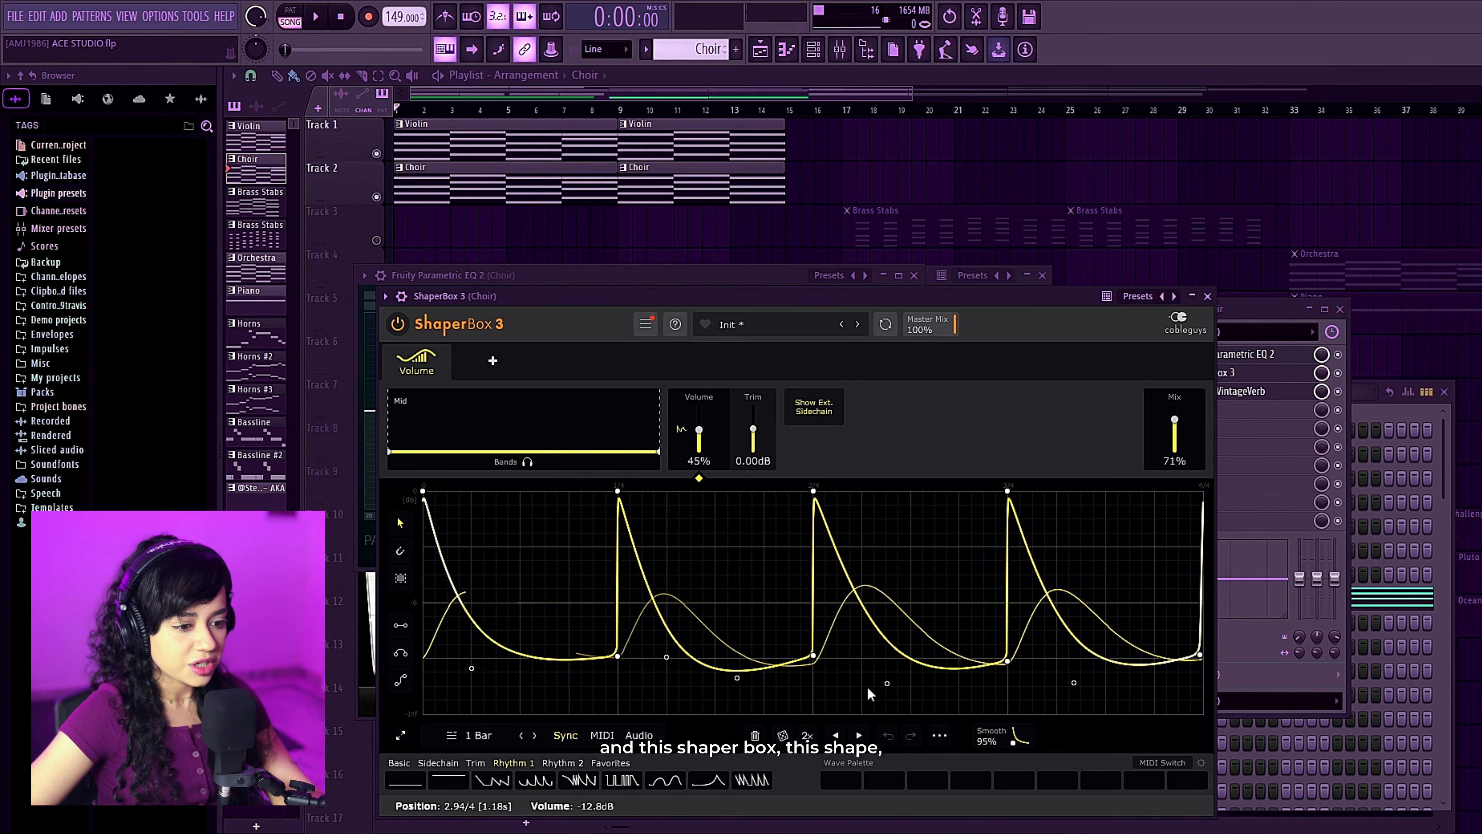
key("space")
left_click(1242, 390)
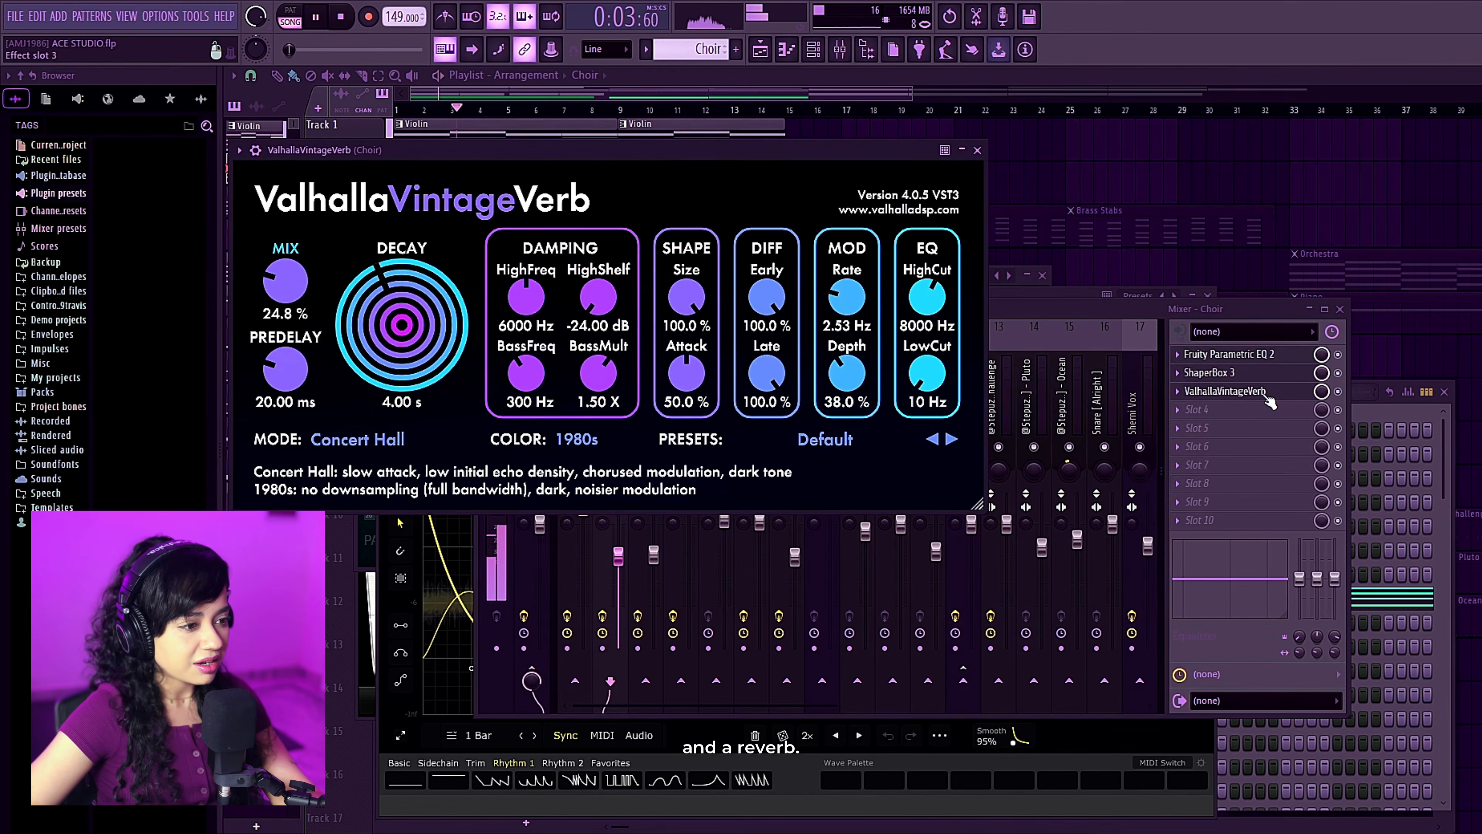
Compare the stereo panning of the Violin and Choir mixer tracks by ear.
left_click(1105, 315)
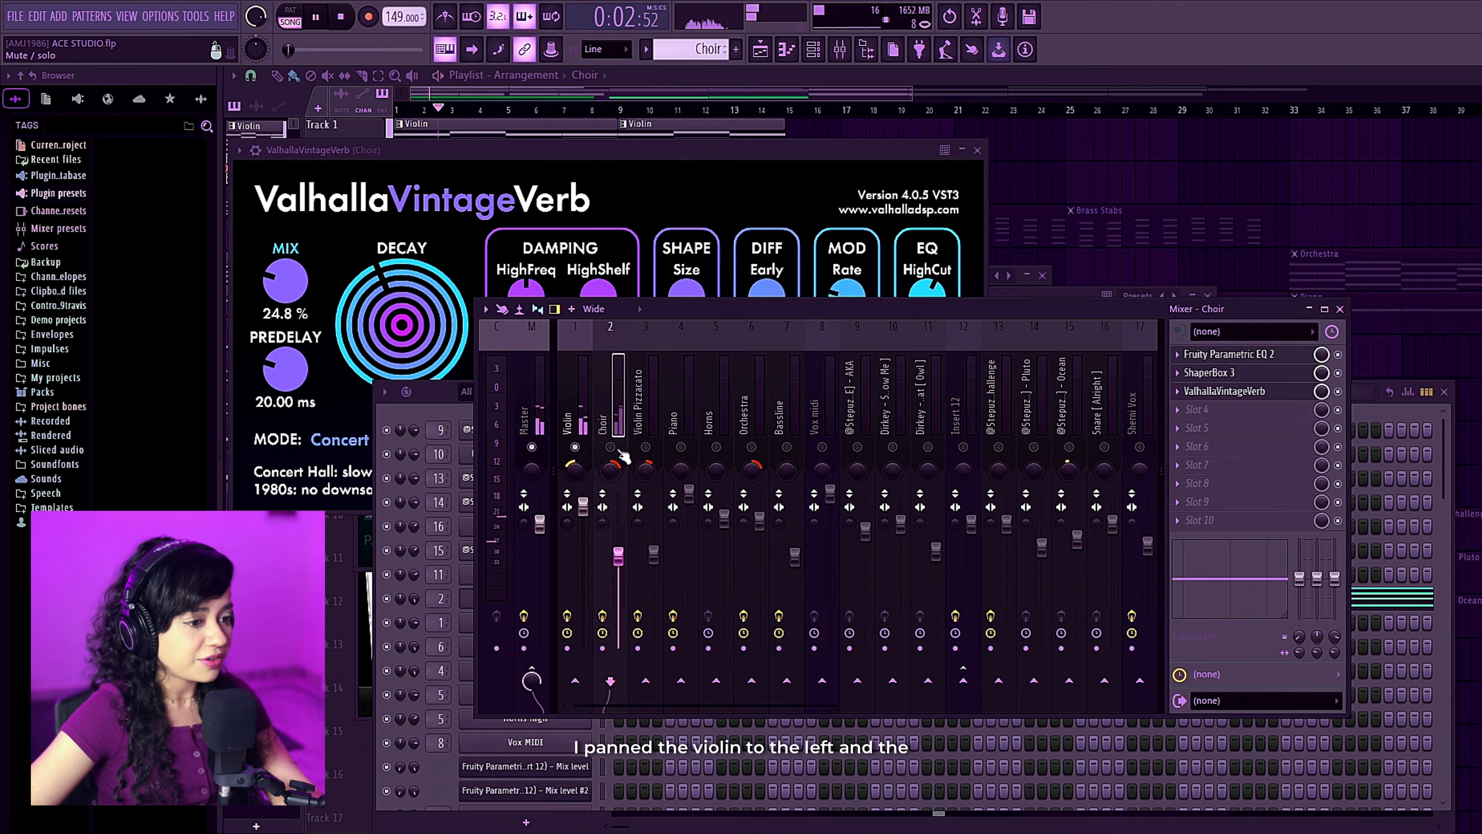
left_click(612, 448)
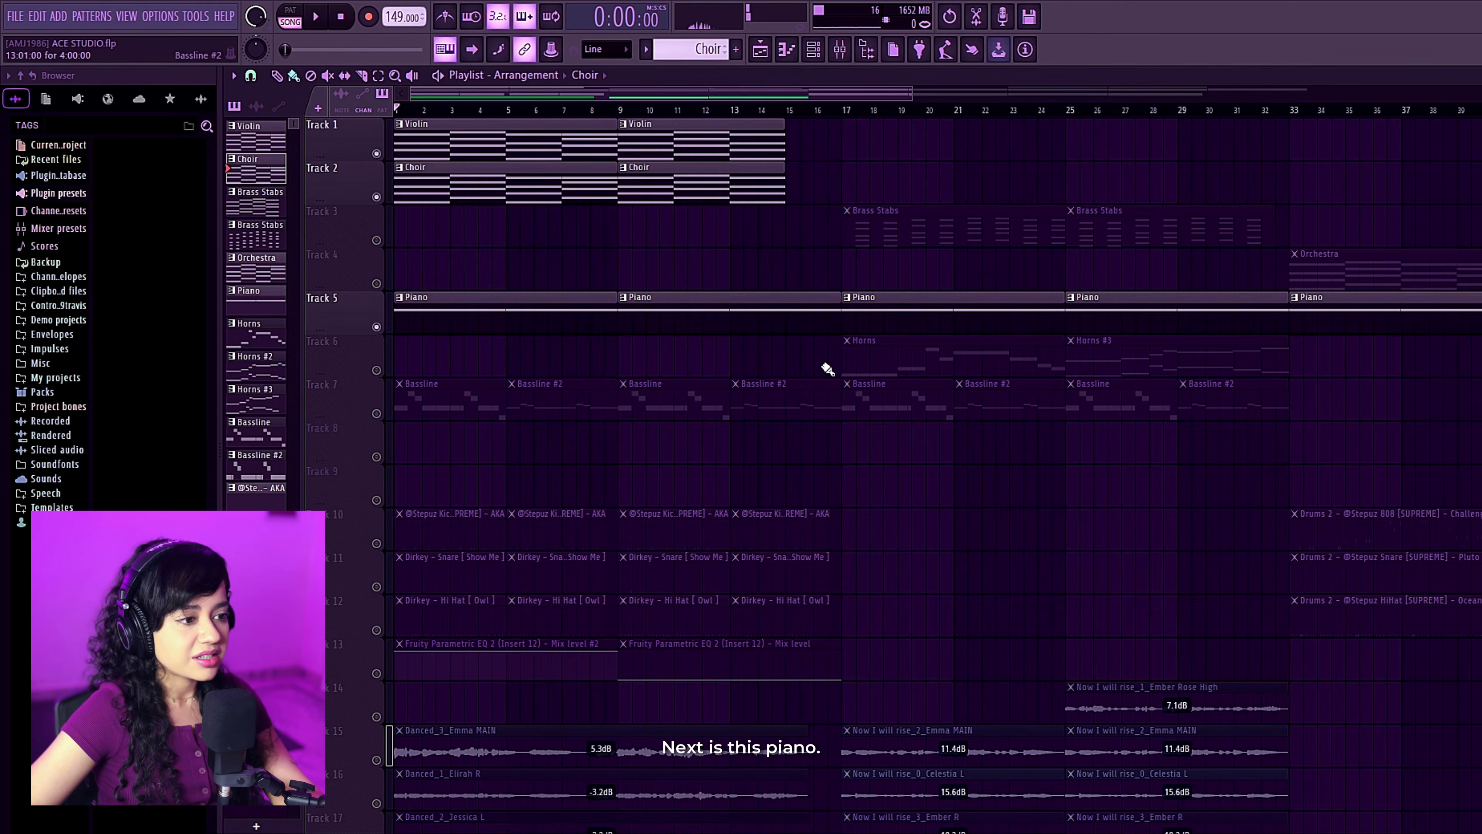
Play the Piano together with Violin and Choir, and open the first Fruity Parametric EQ 2 on the Piano mixer track.
key("space")
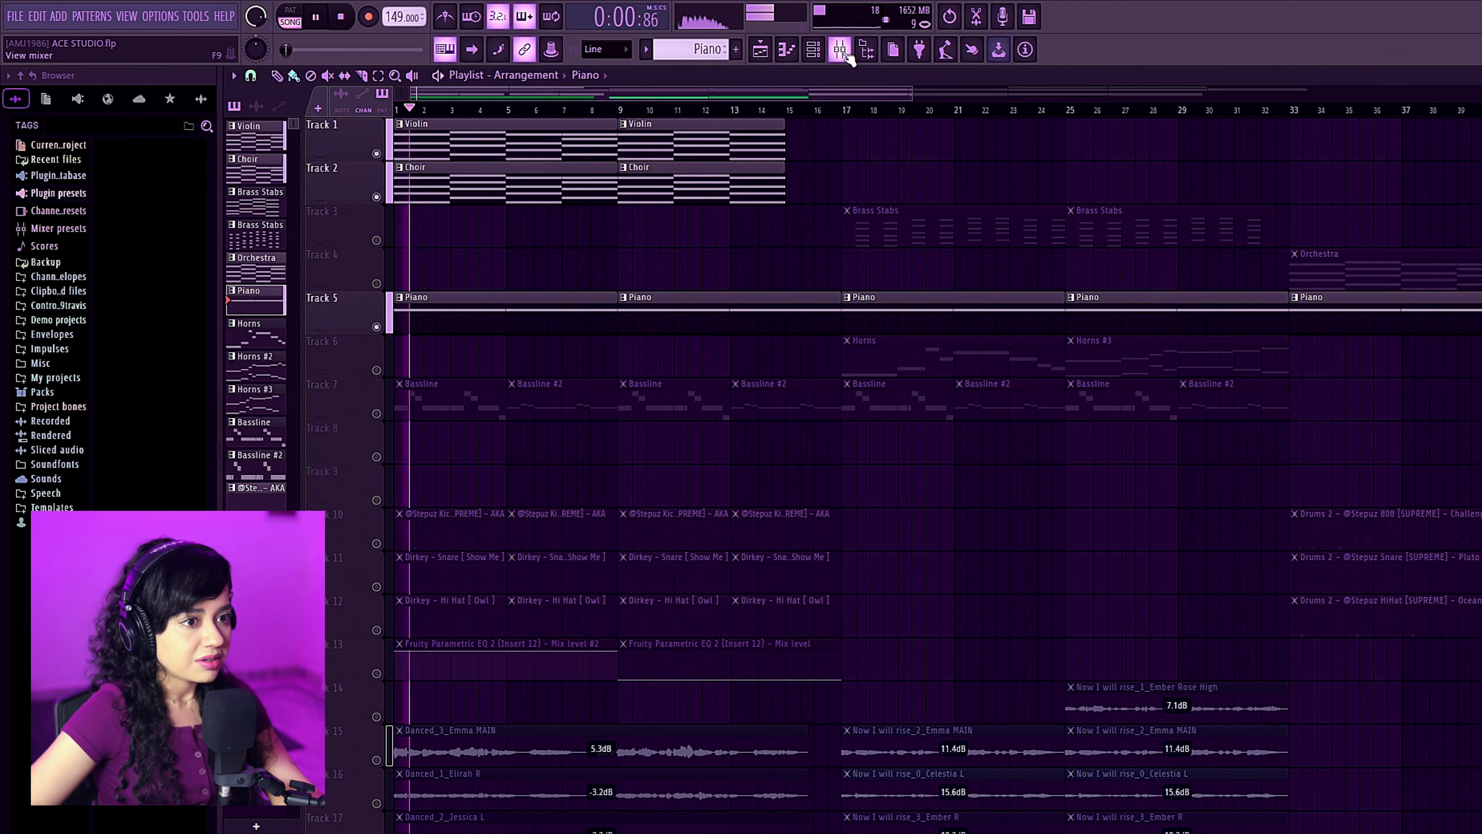
left_click(842, 53)
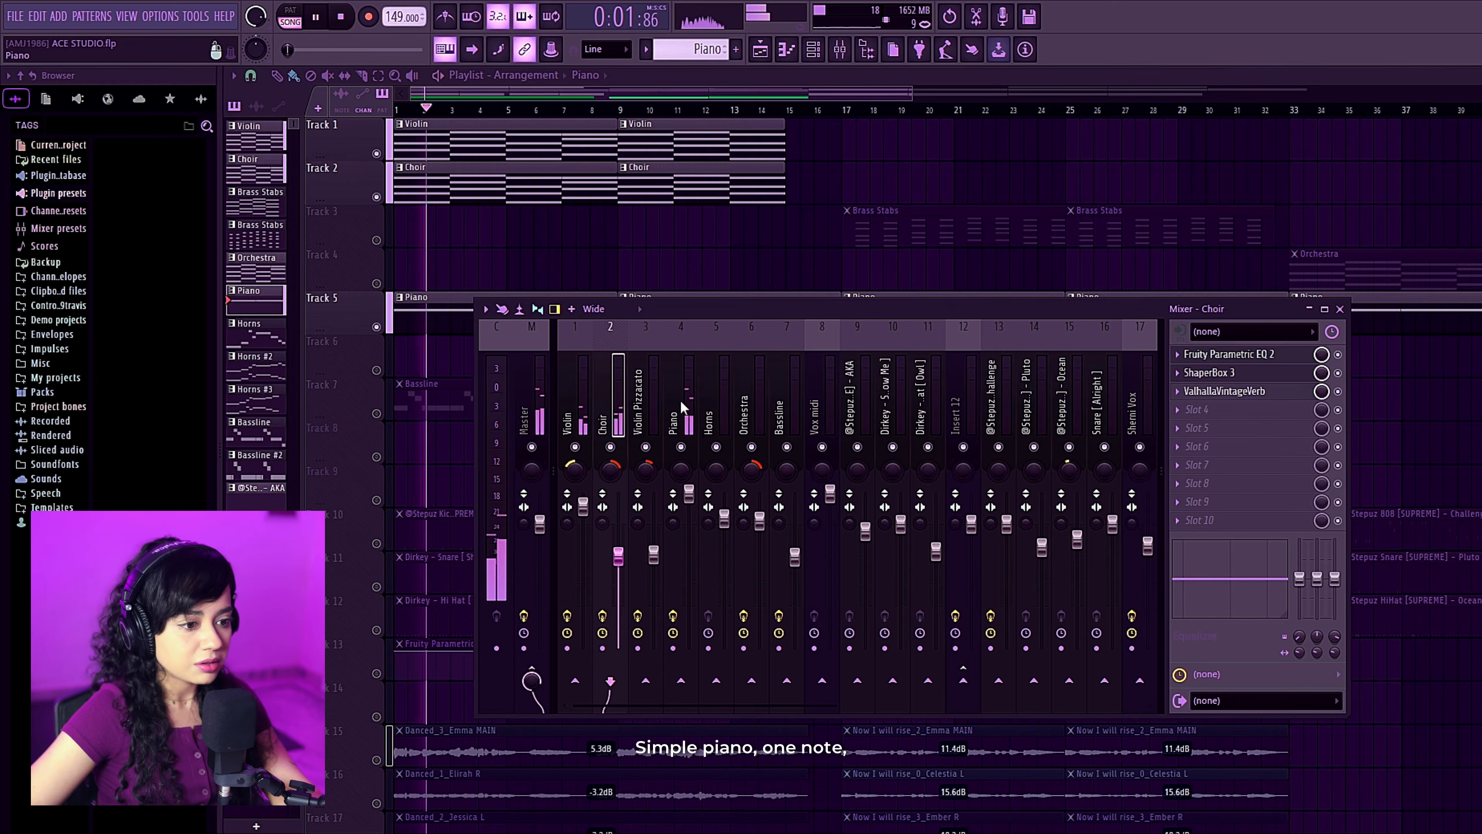
left_click(680, 400)
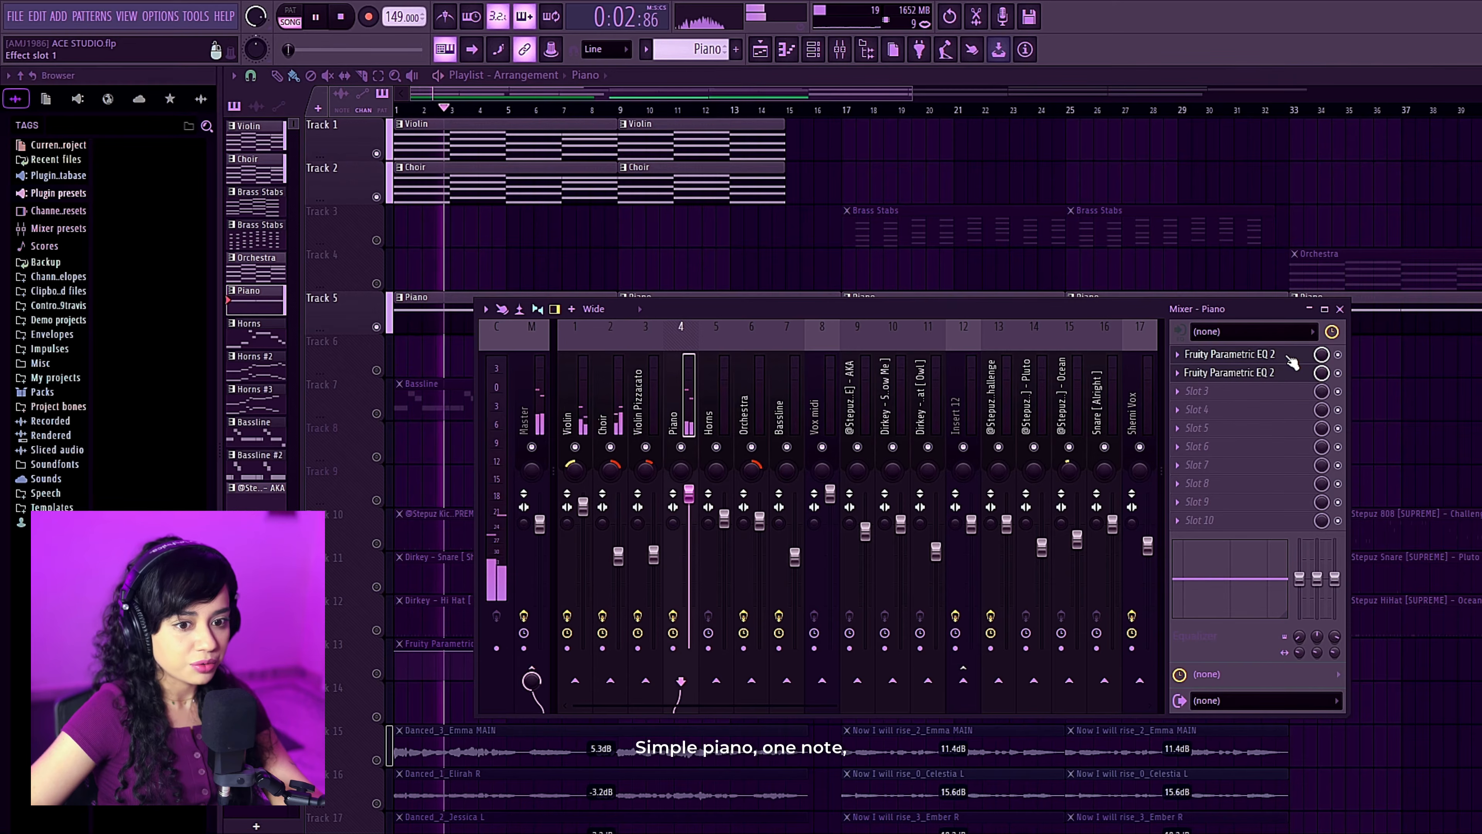
left_click(1267, 354)
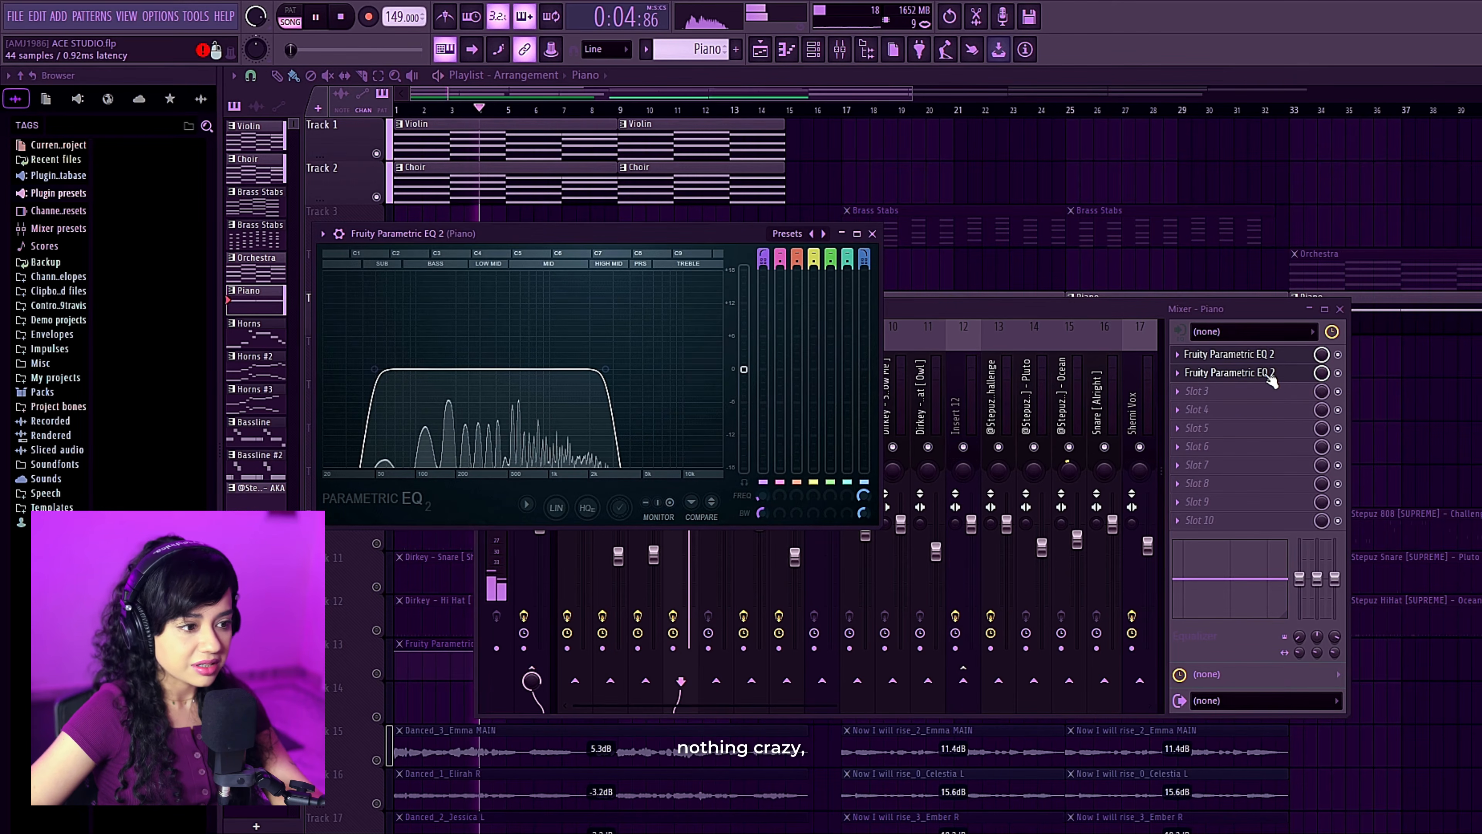
Inspect the second Fruity Parametric EQ 2 on the Piano mixer track, ending with playback stopped.
left_click(1270, 377)
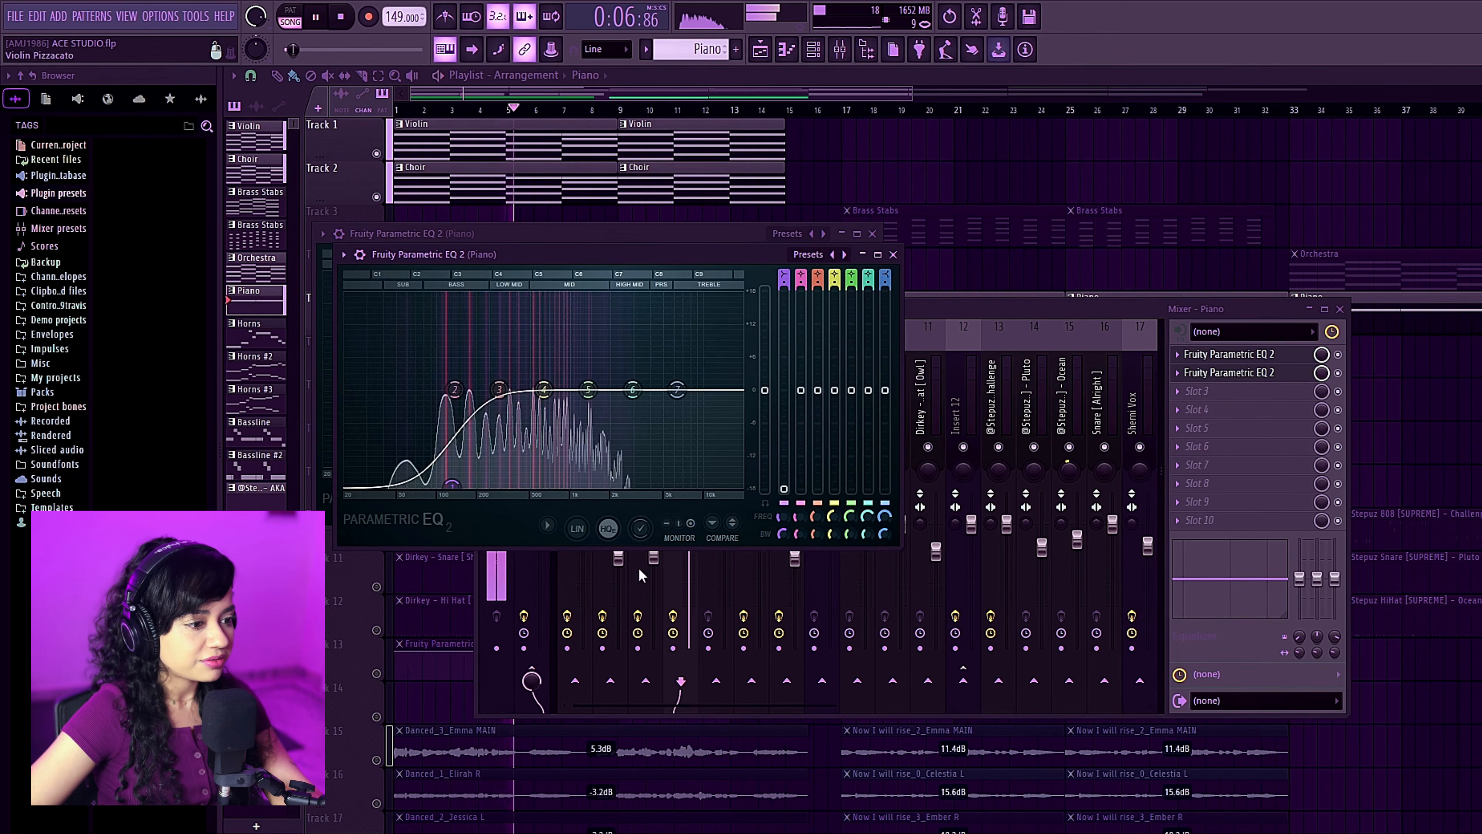
left_click_drag(672, 248, 892, 459)
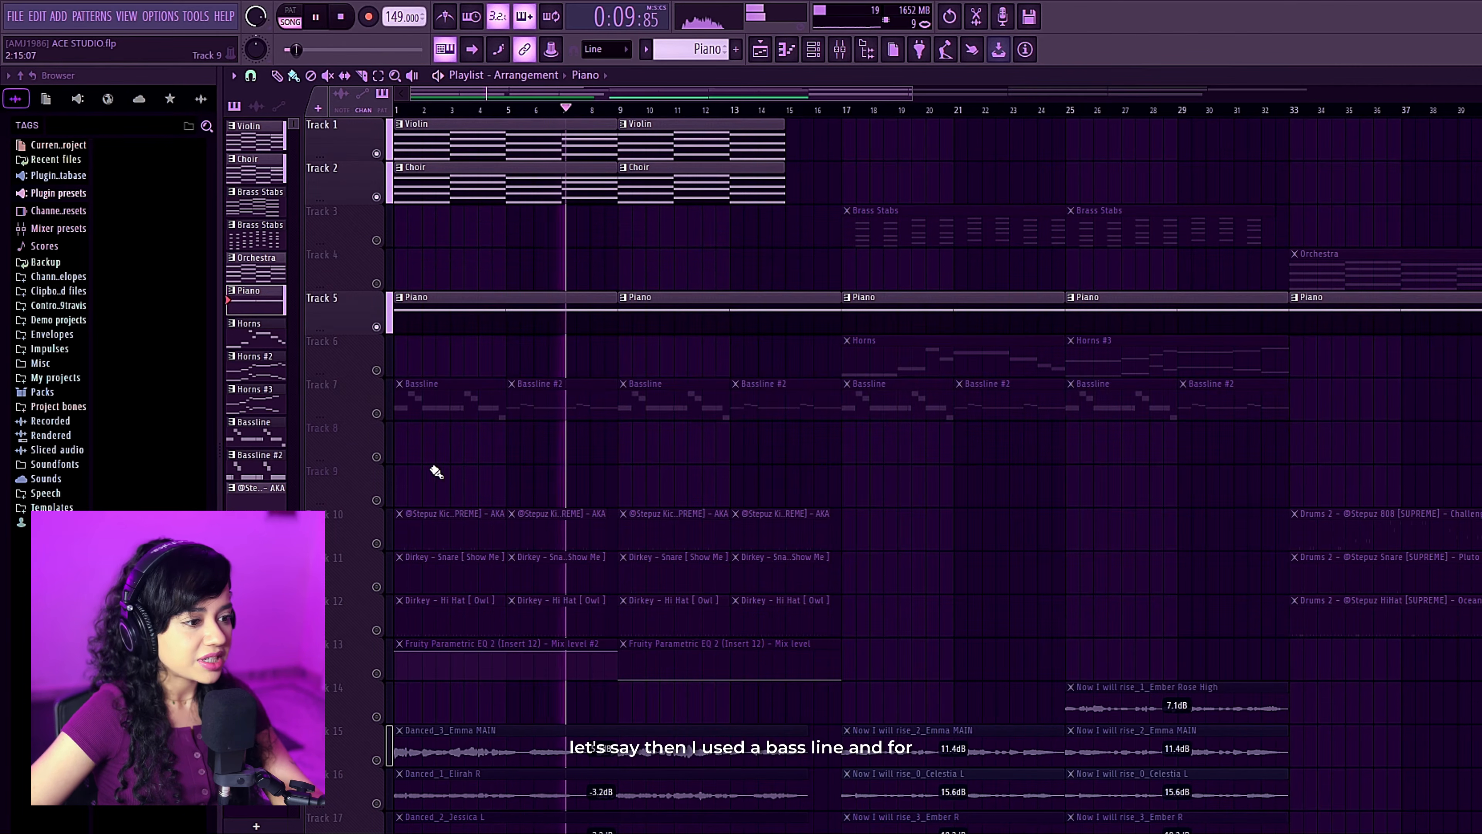
key("space")
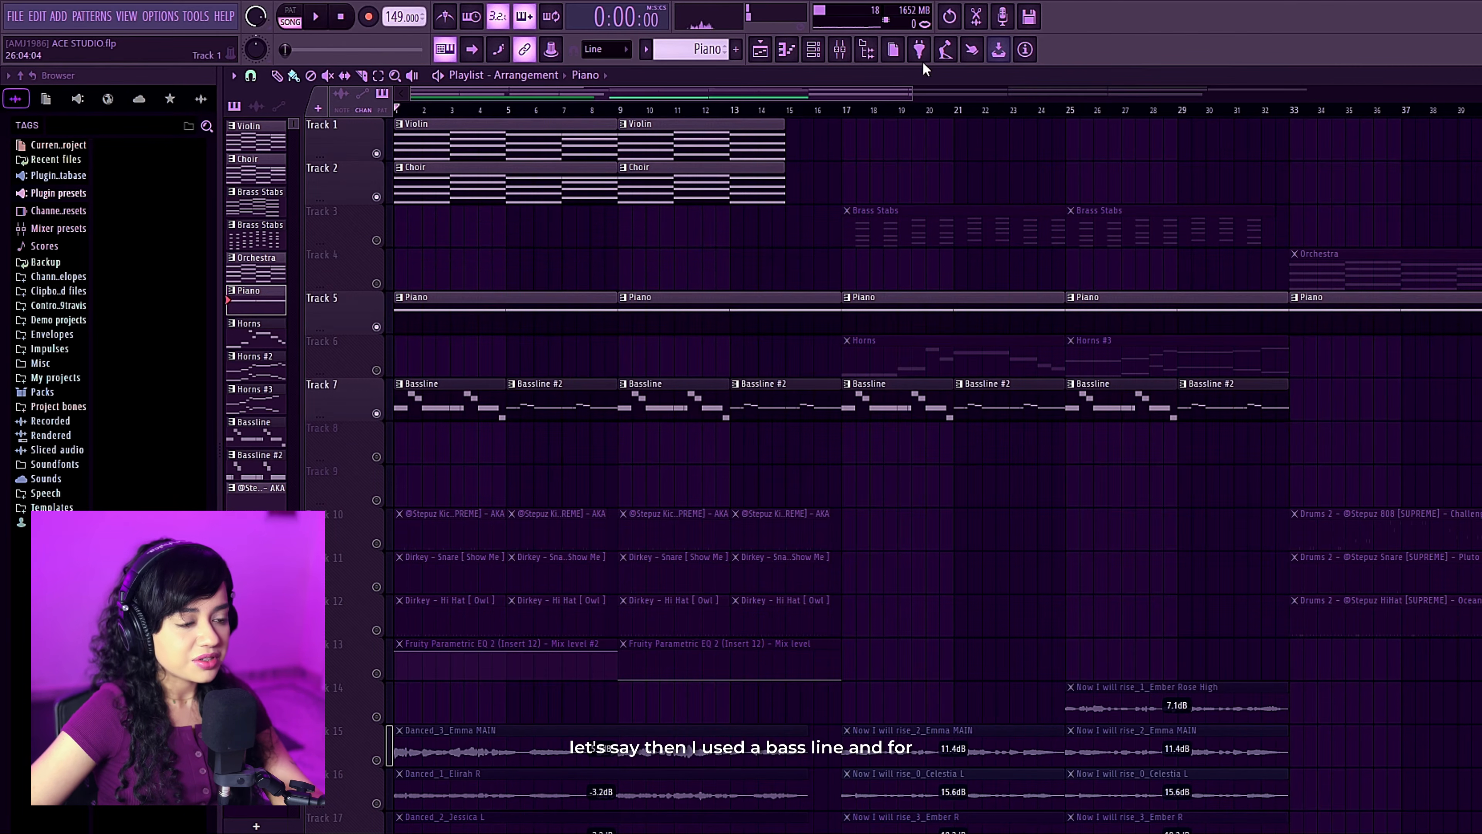
Open the Bassline channel's Xpand!2 instrument and look up its preset among the Basses.
left_click(813, 52)
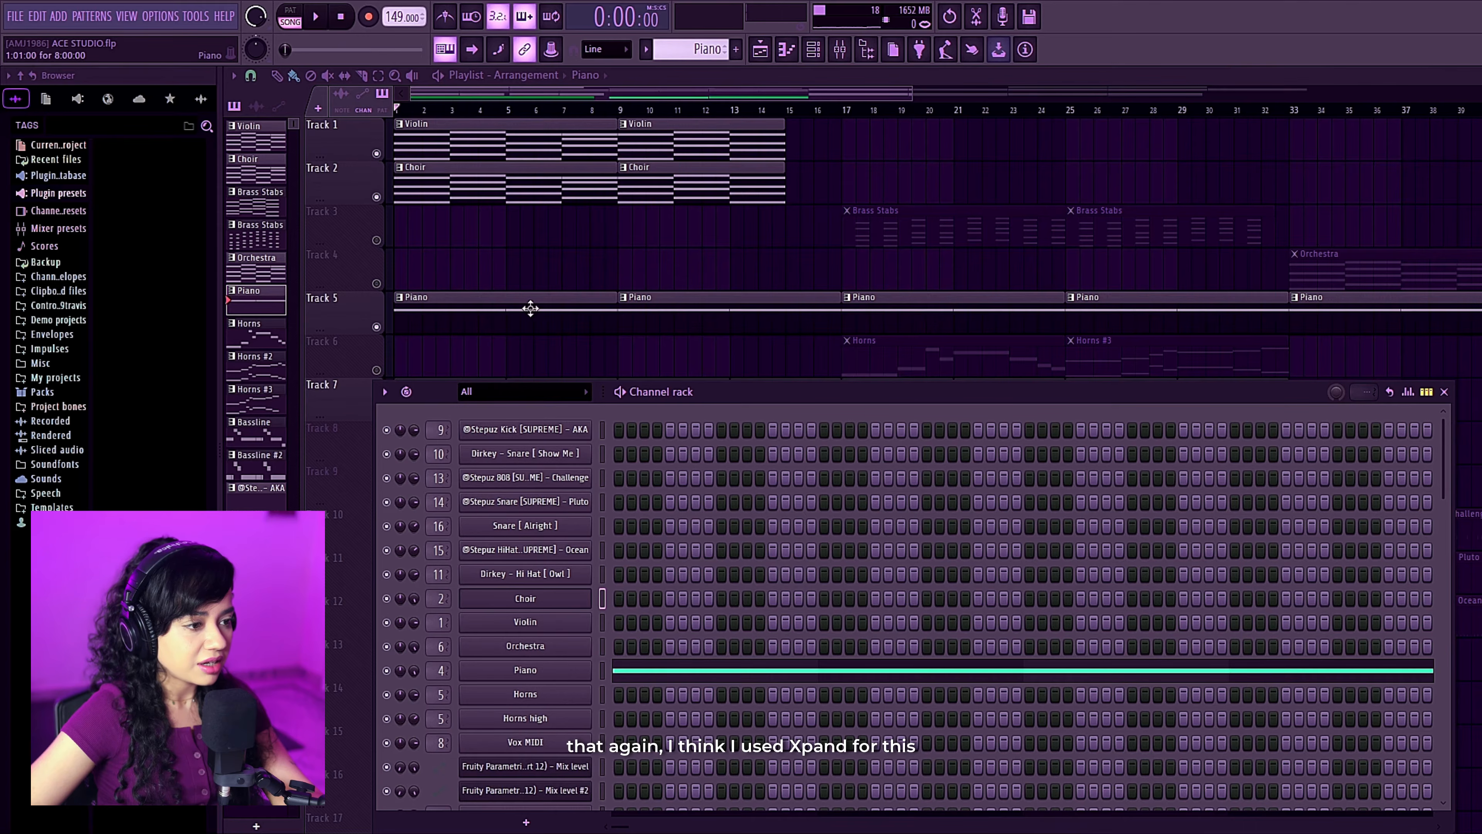
key("F6")
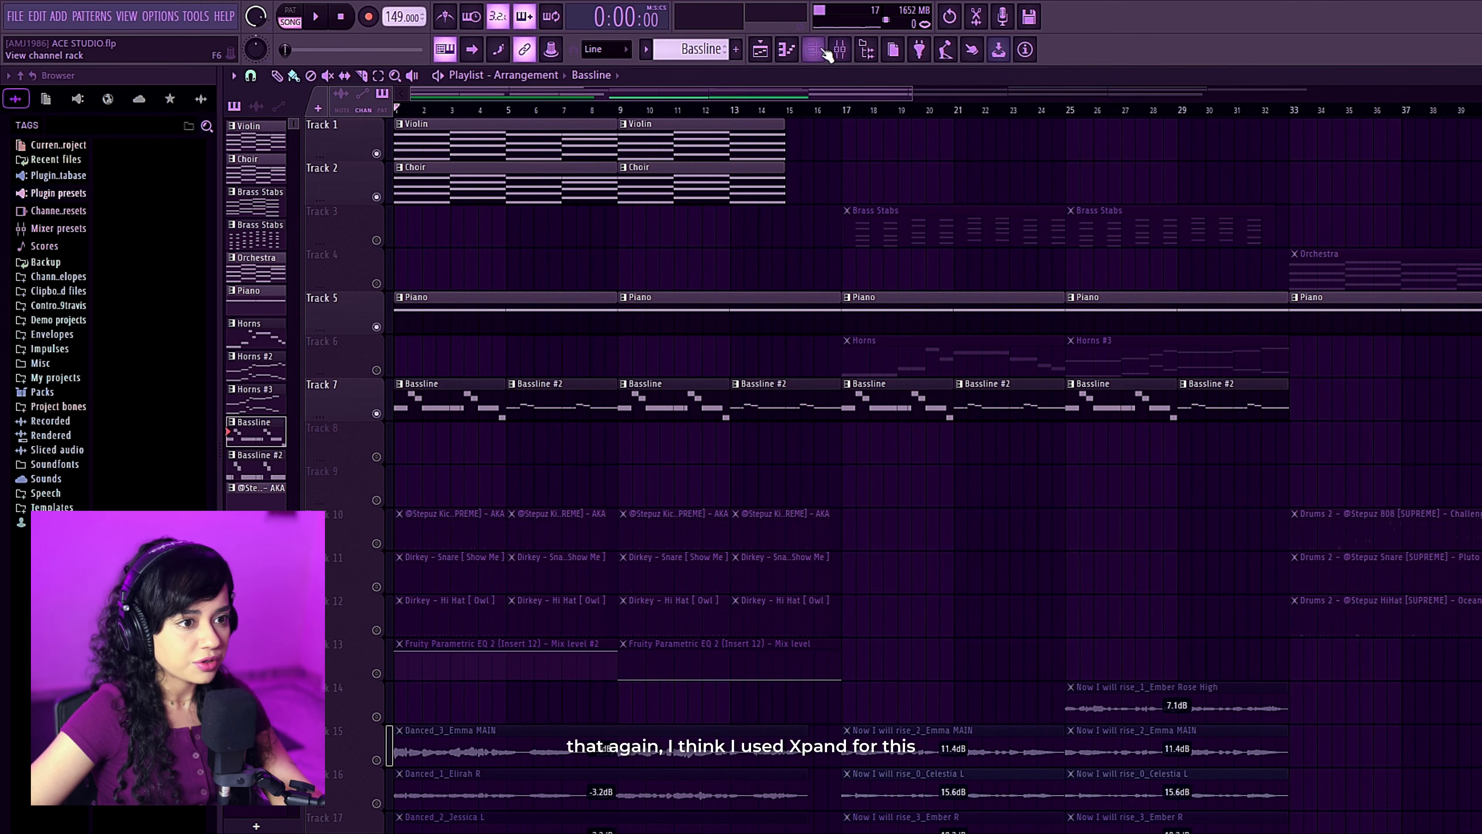
left_click(822, 51)
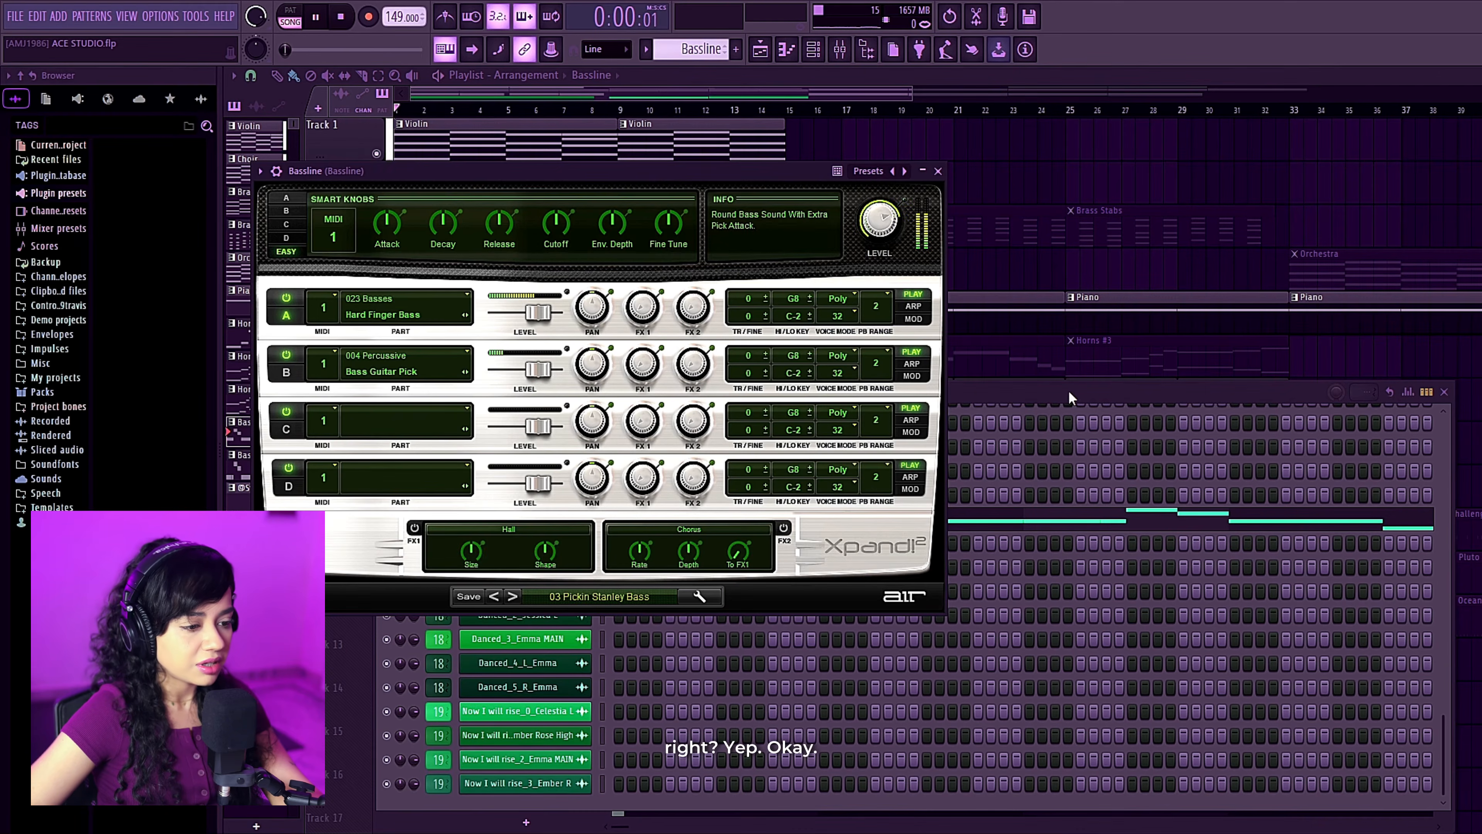
left_click(583, 602)
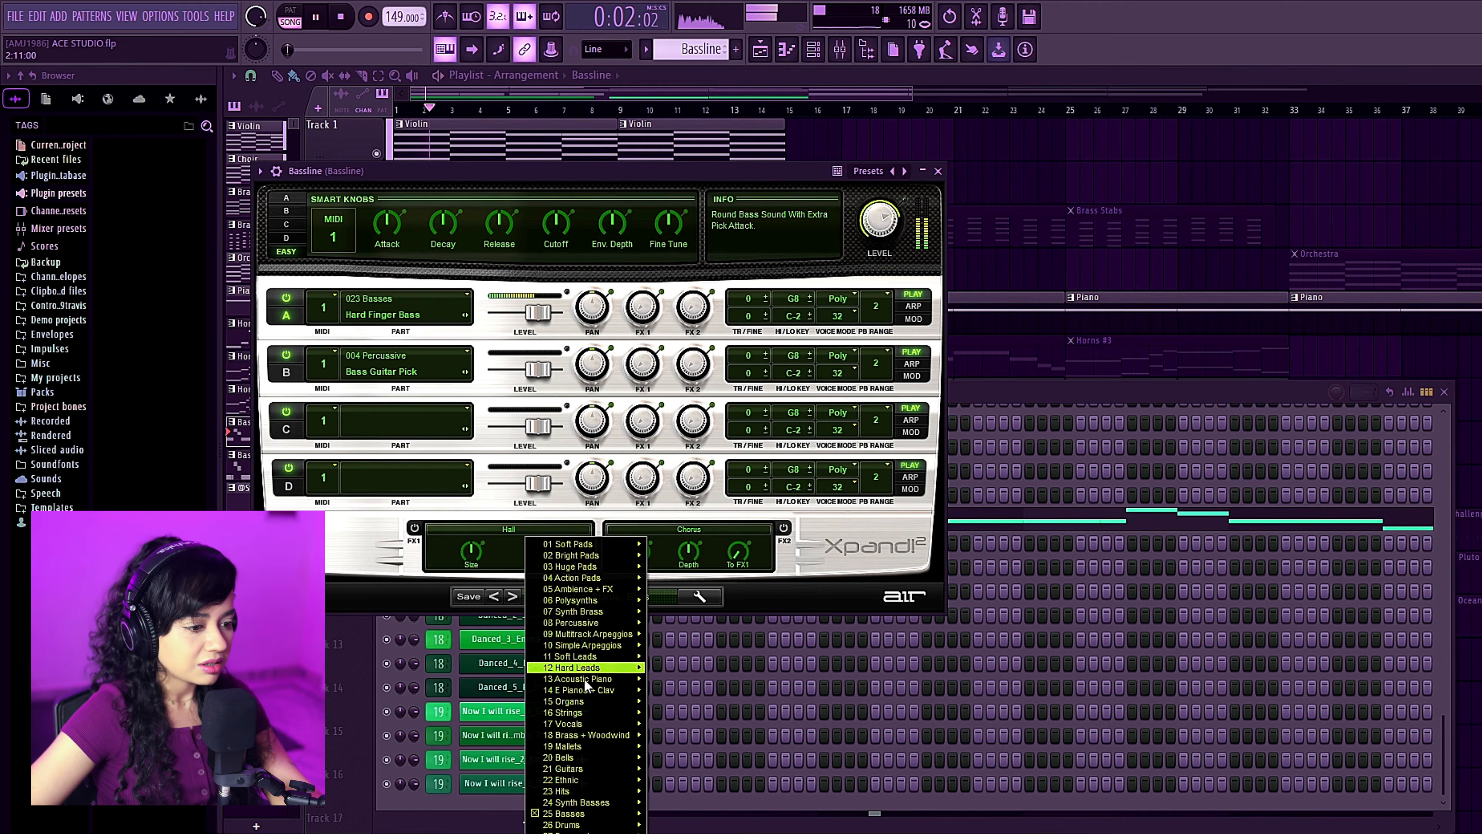
mouse_move(580, 814)
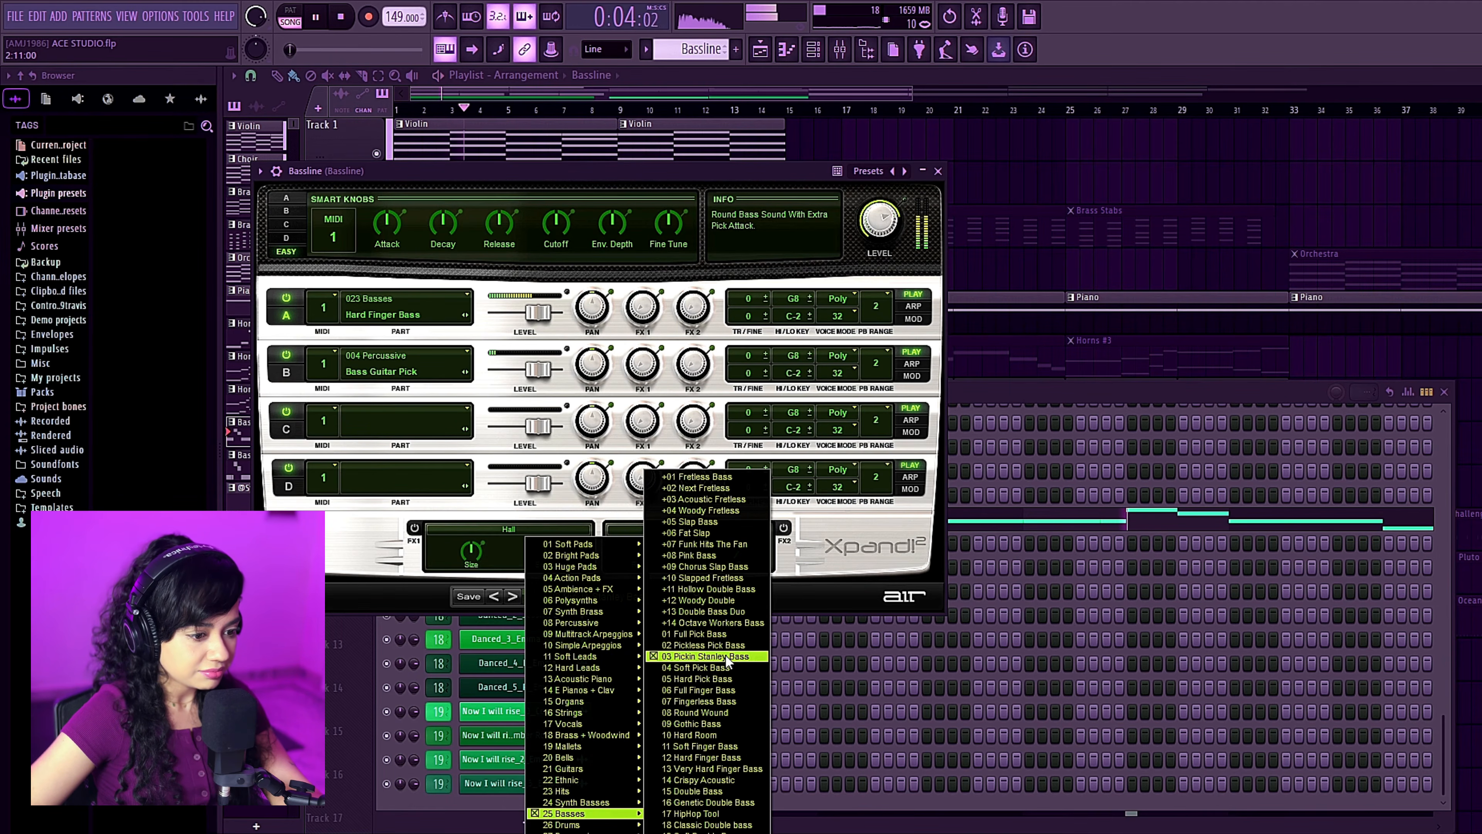
left_click(1180, 524)
left_click(1180, 525)
right_click(763, 521, "ctrl")
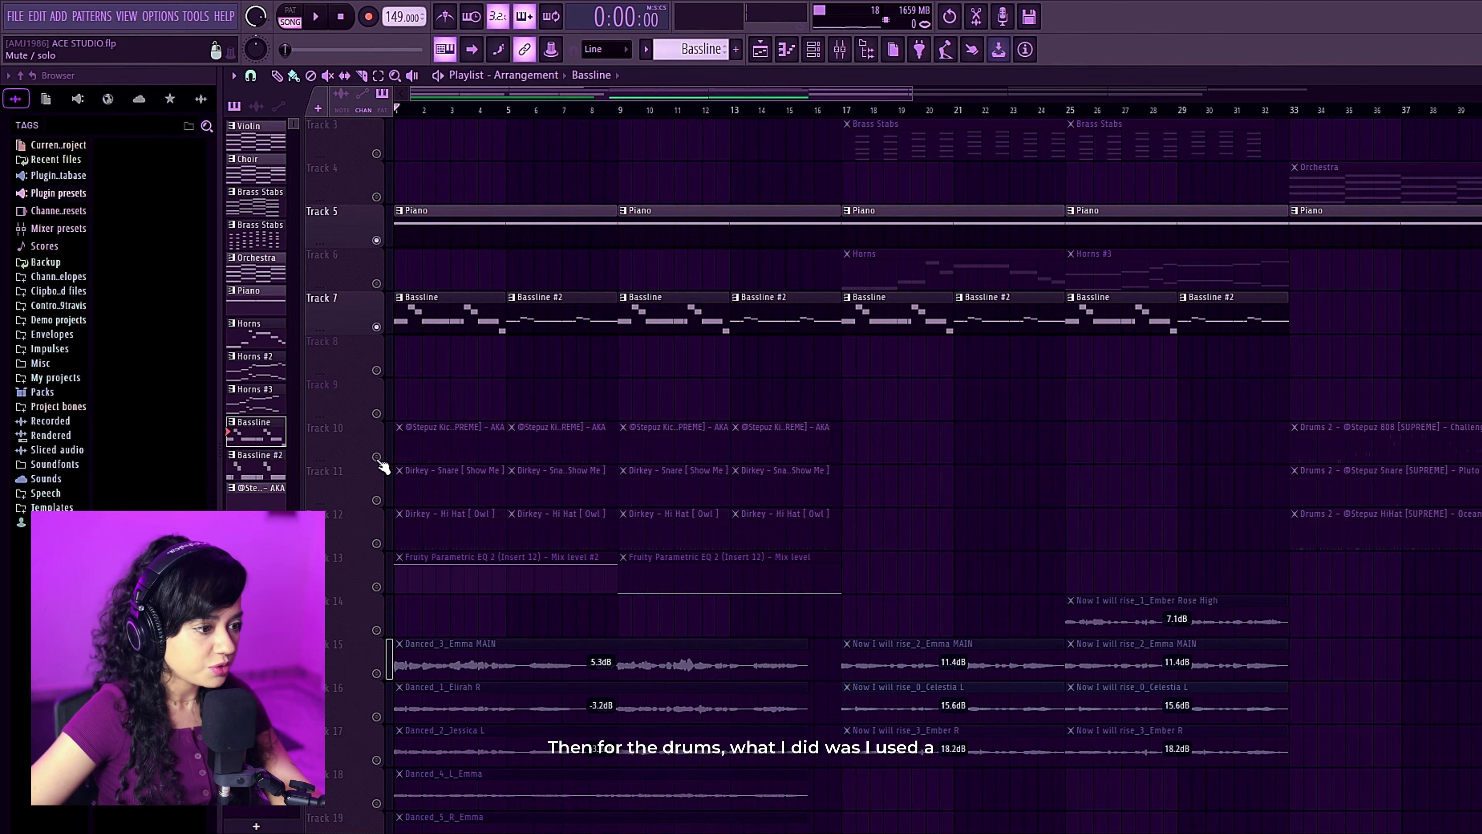
Unmute the kick, snare, hi-hat and EQ mix-level automation tracks, Tracks 10 to 13, in the playlist.
left_click(377, 456)
left_click(376, 500)
left_click(376, 543)
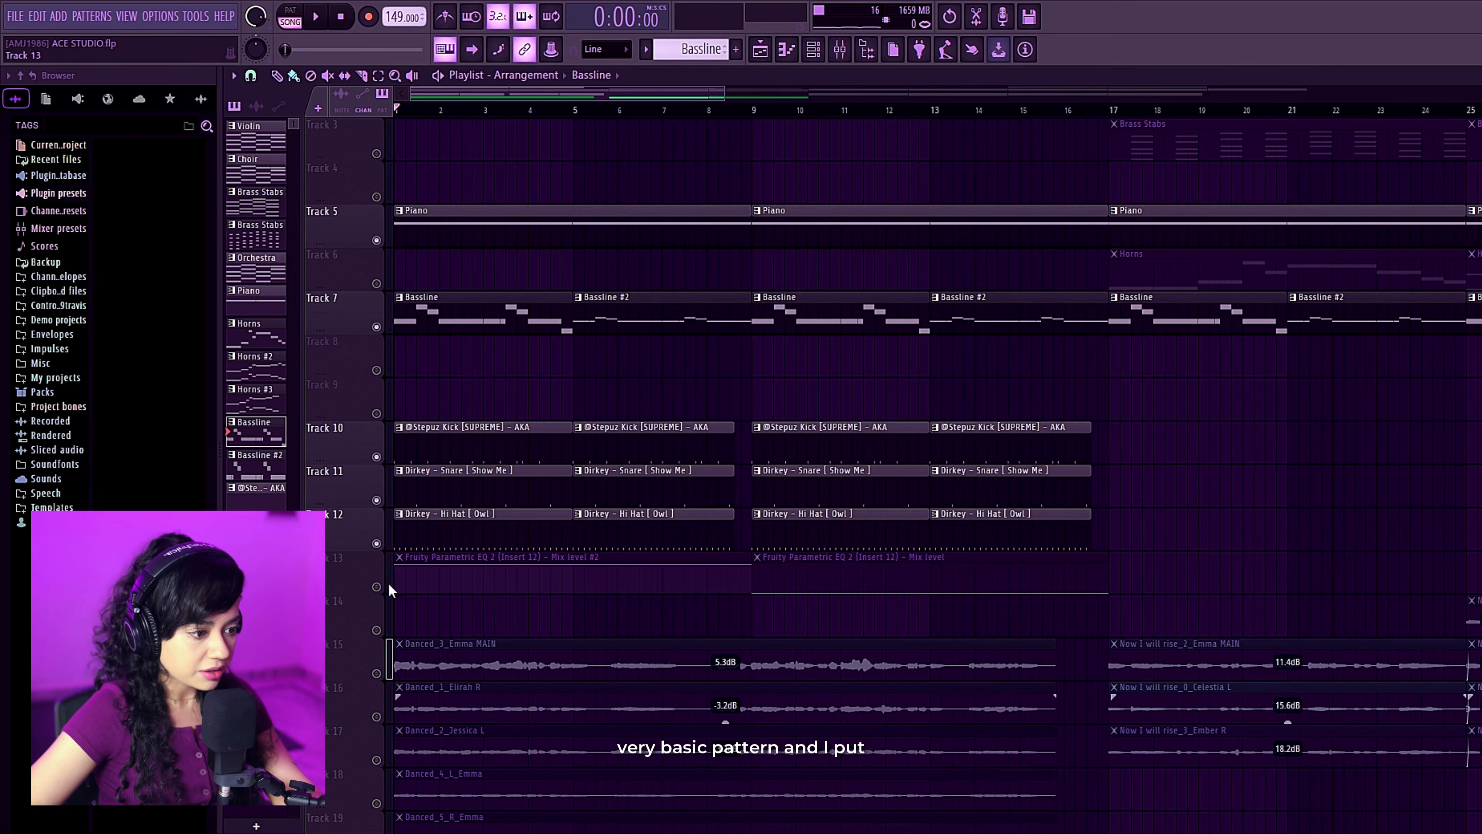
left_click(376, 587)
Open Fruity Parametric EQ 2 on mixer Insert 12 and watch it filter the drums during playback.
left_click(568, 559)
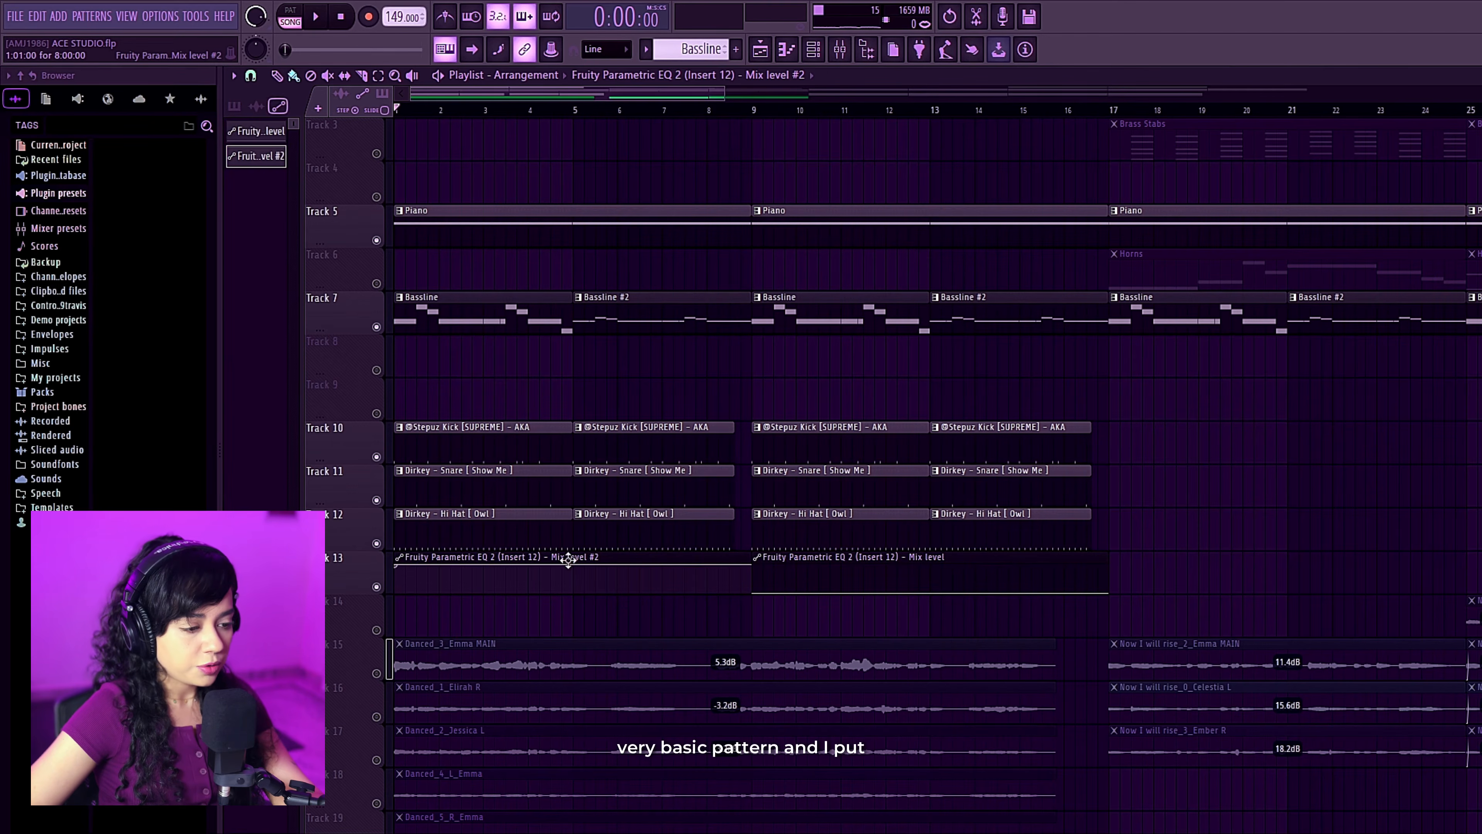
left_click(853, 47)
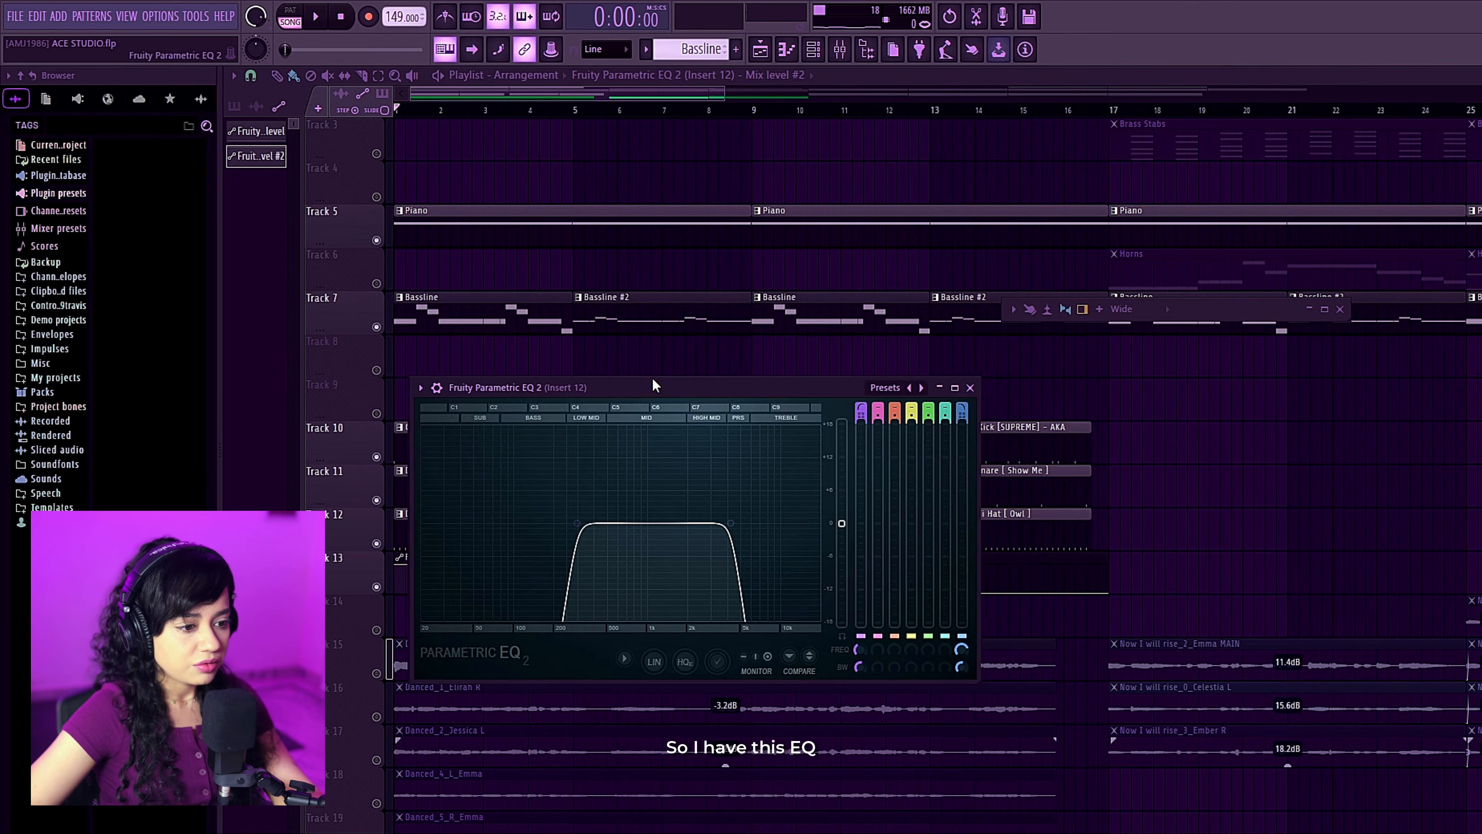
left_click_drag(652, 377, 841, 338)
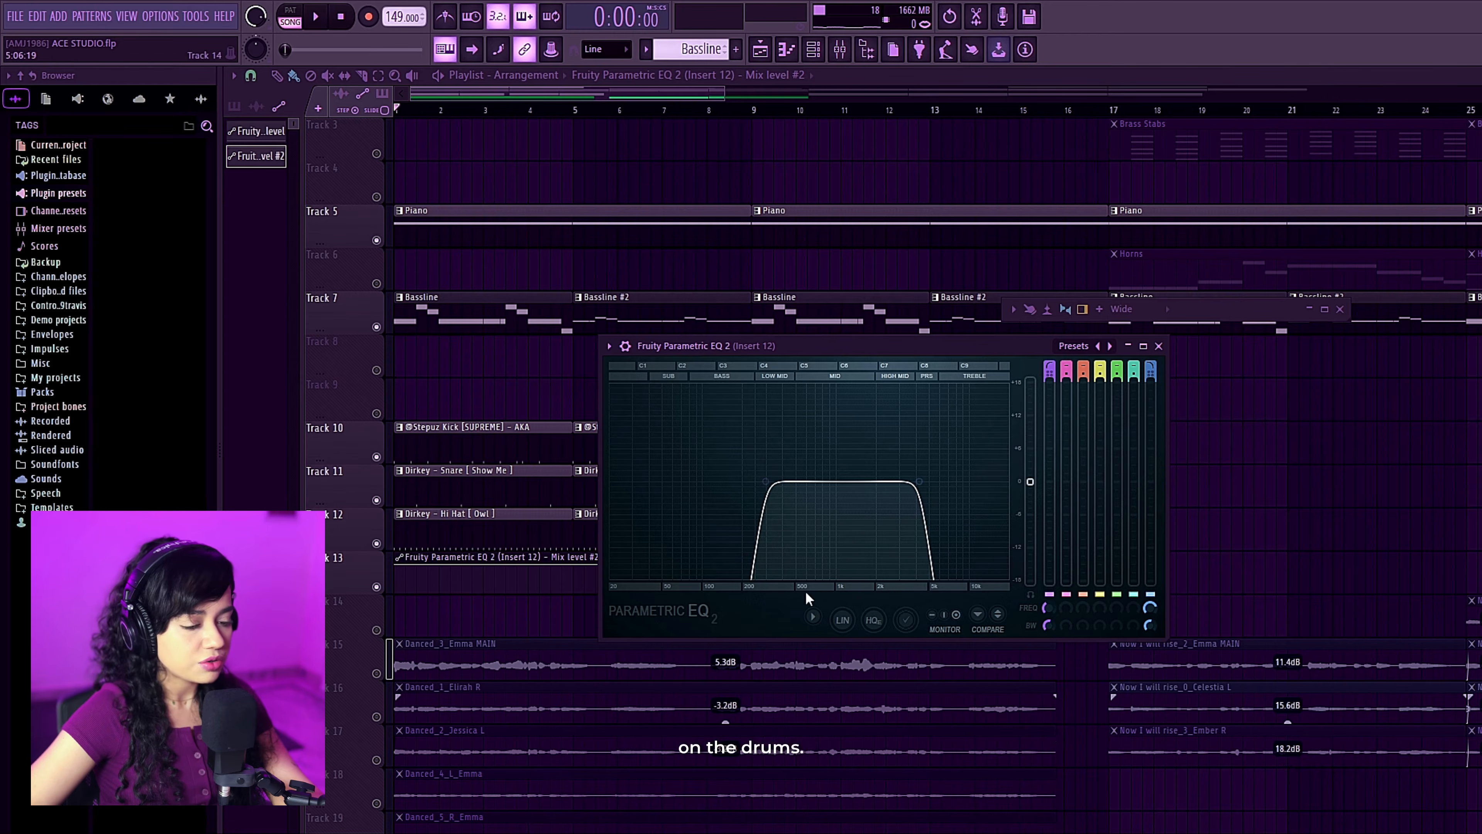
key("space")
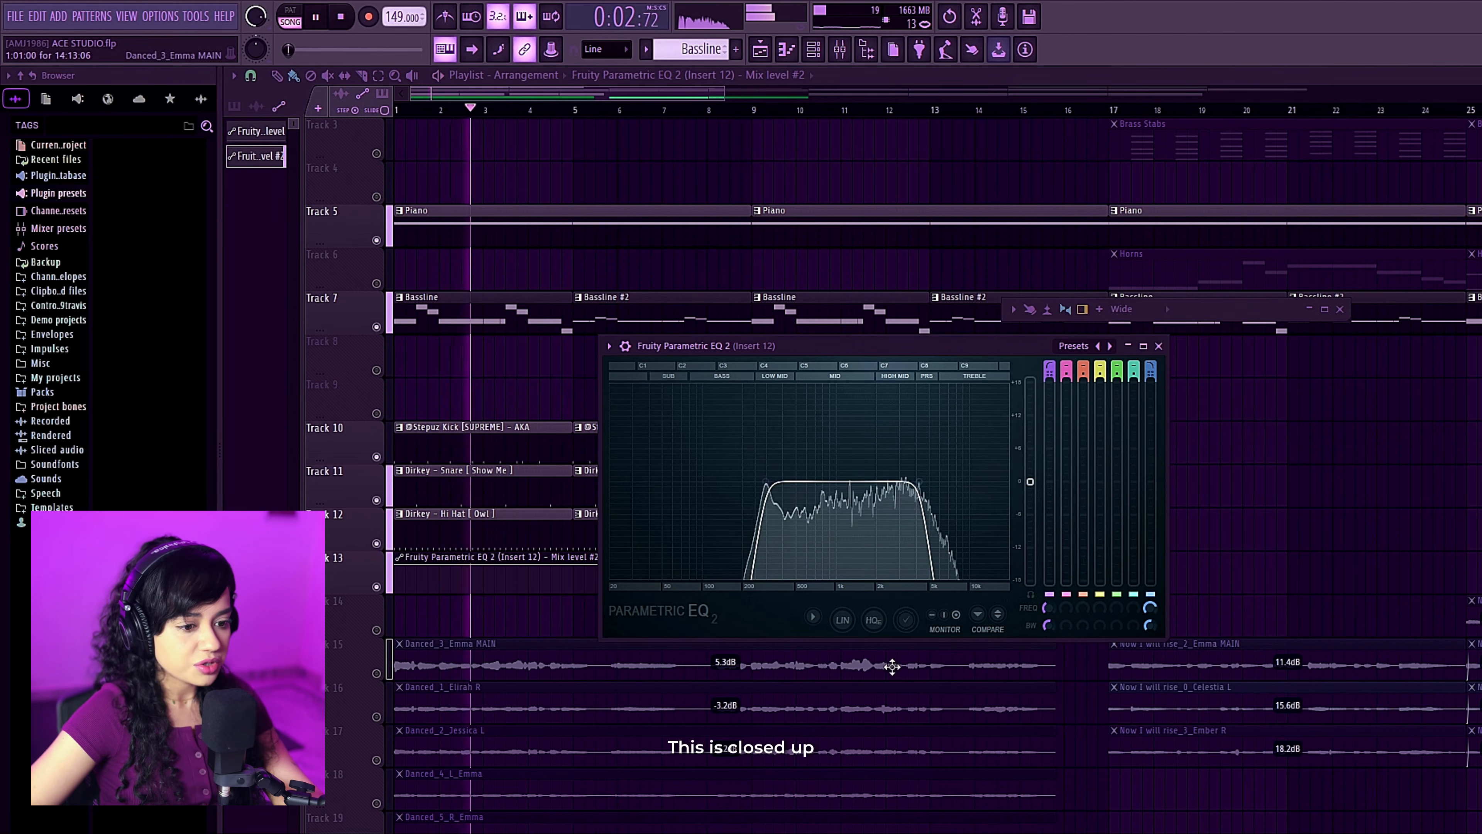
key("F12")
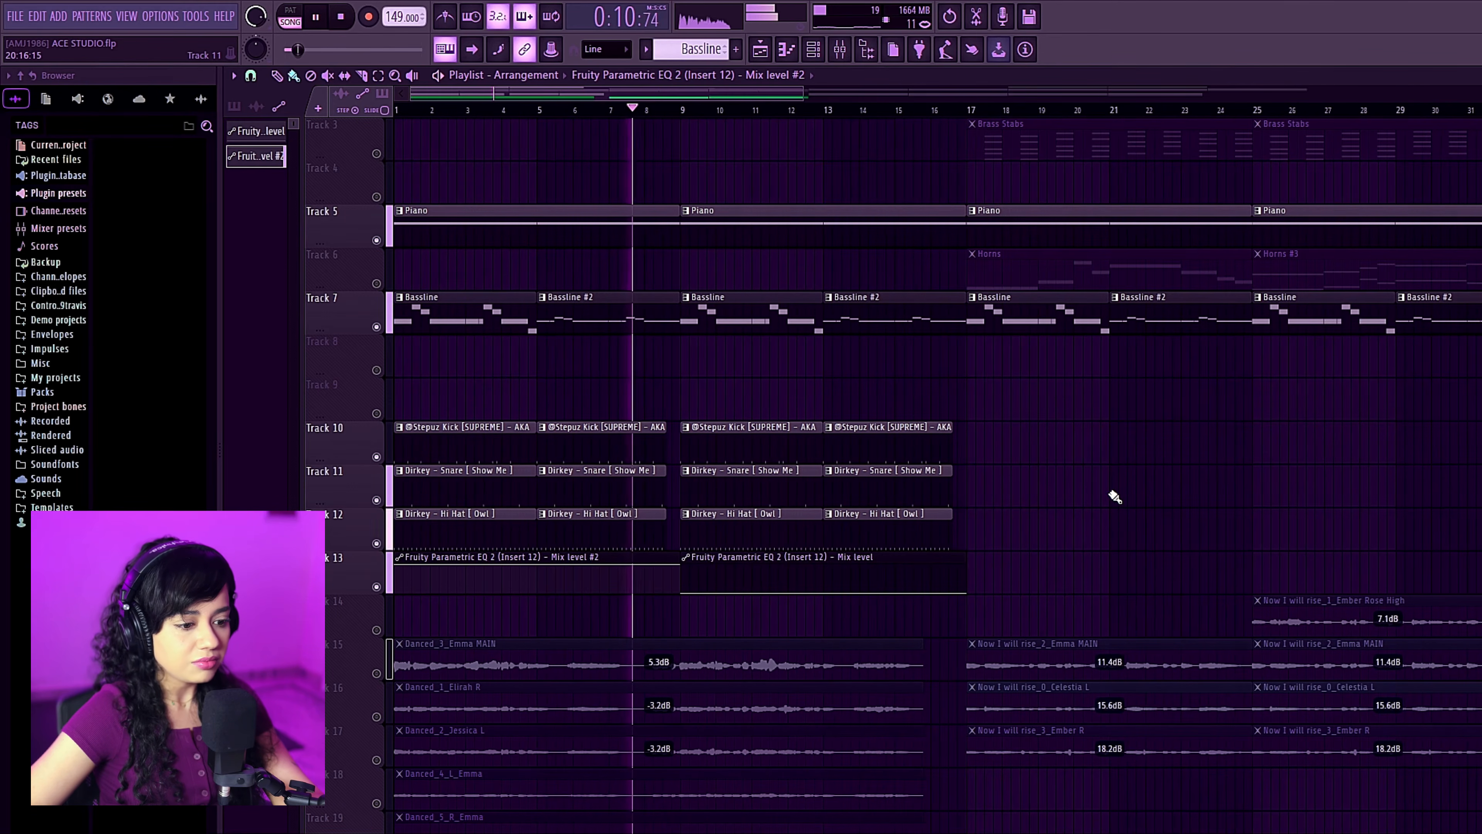
Solo the Bassline track in the section before the beat drop and unmute the Piano and Horns tracks with it.
scroll(1157, 473, "up", 2)
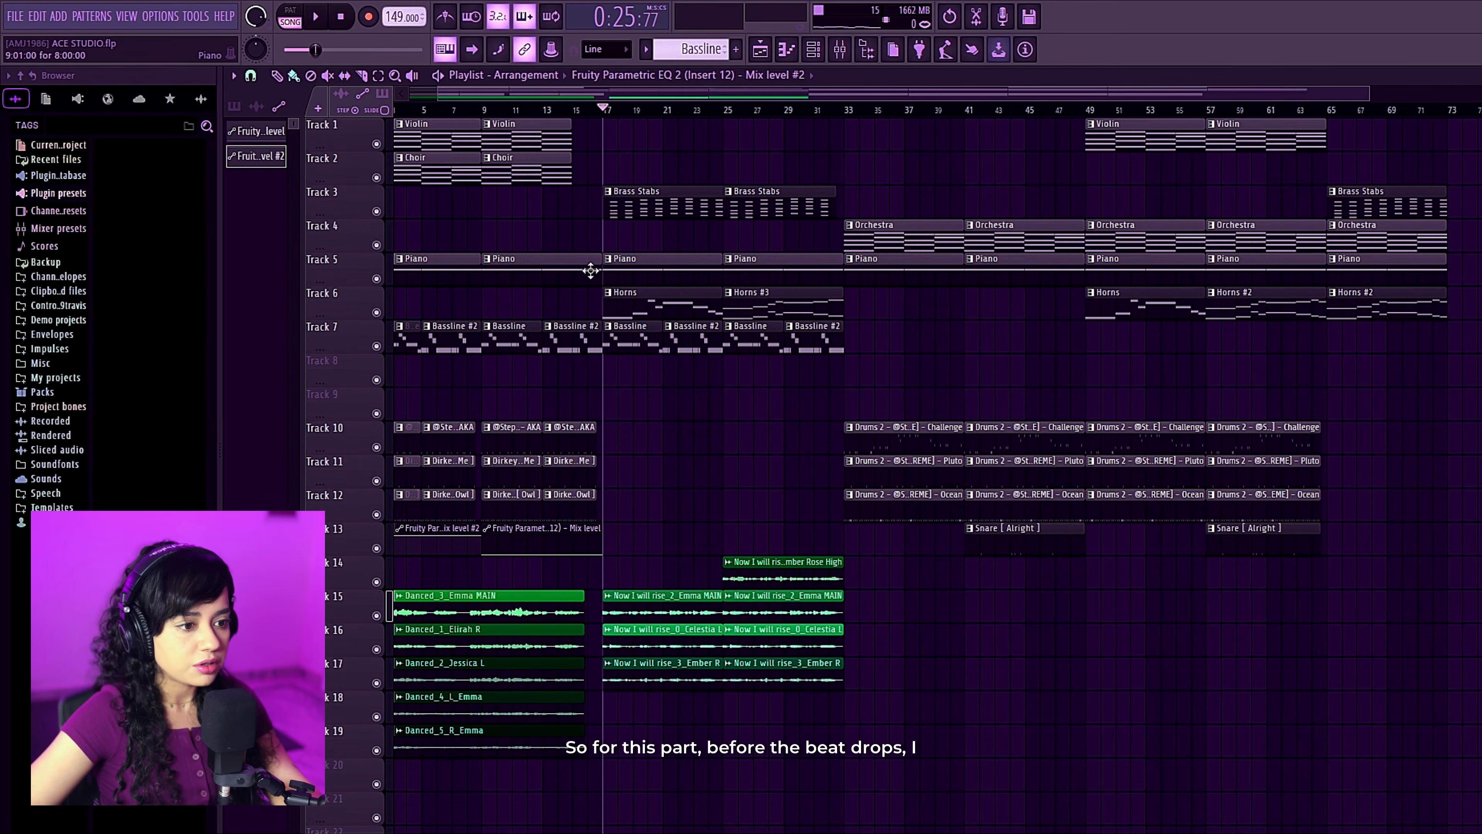
scroll(604, 290, "up", 2)
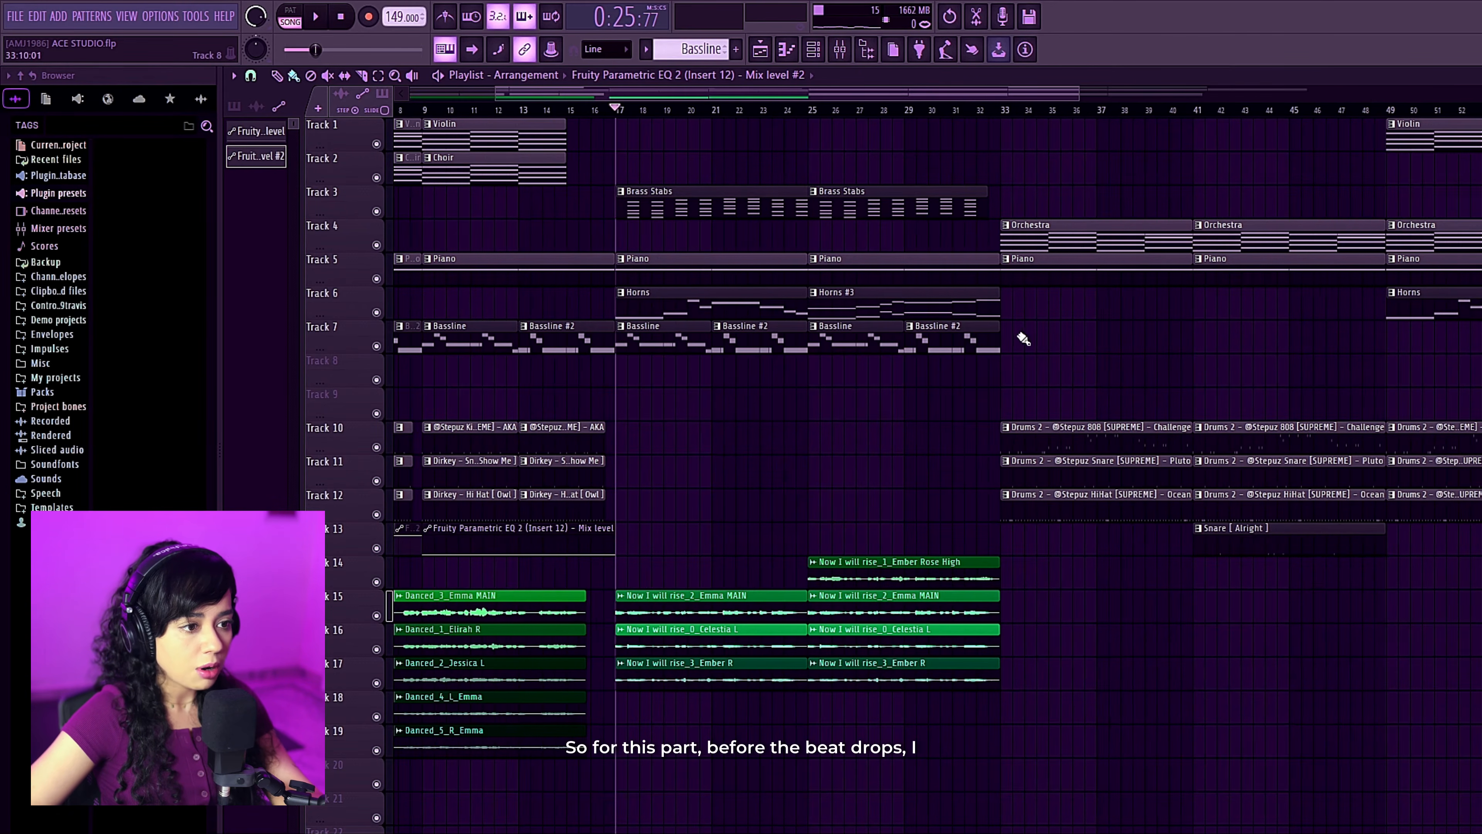
left_click(376, 346, "ctrl")
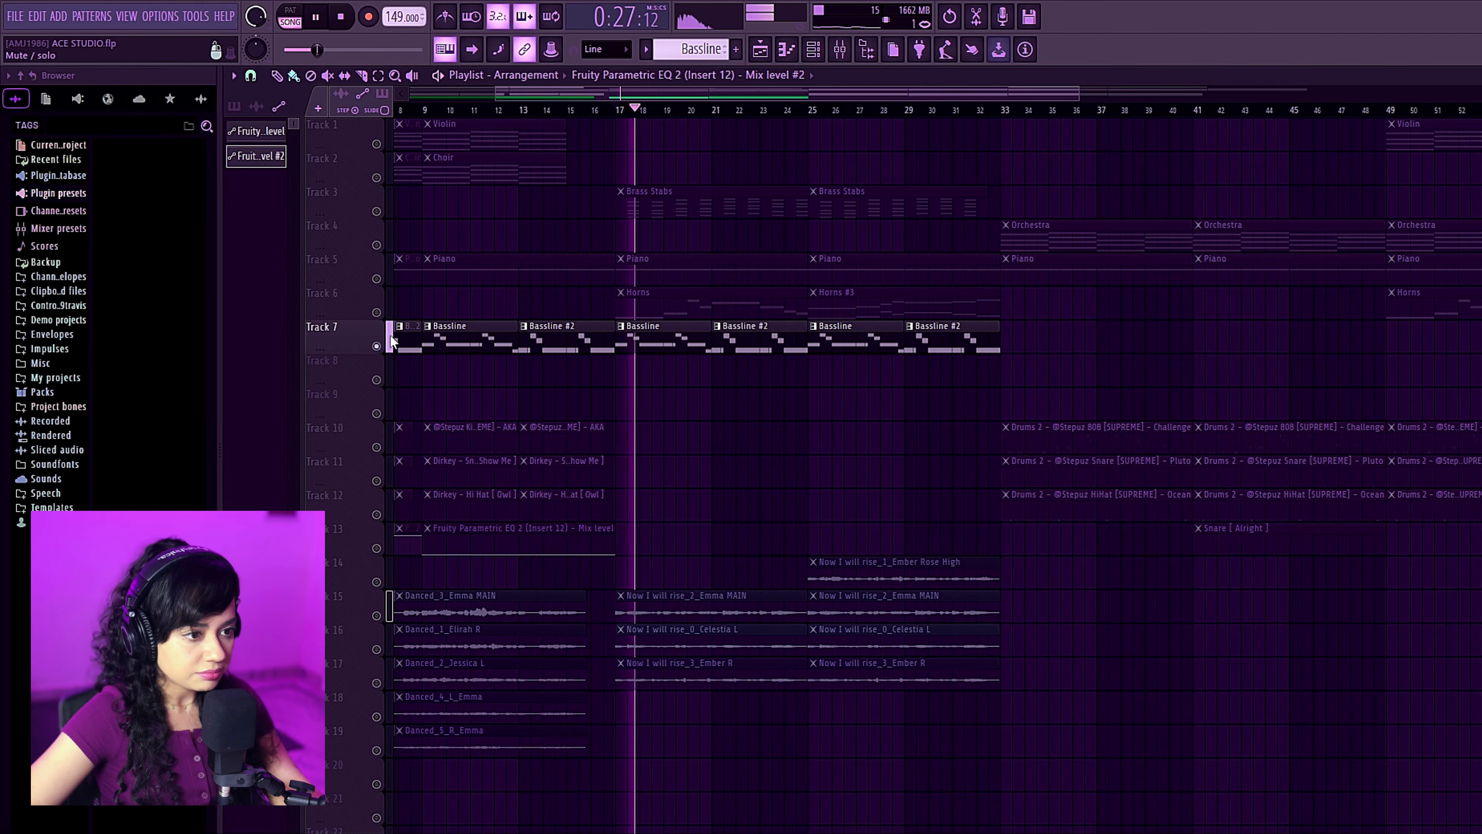
left_click(376, 279)
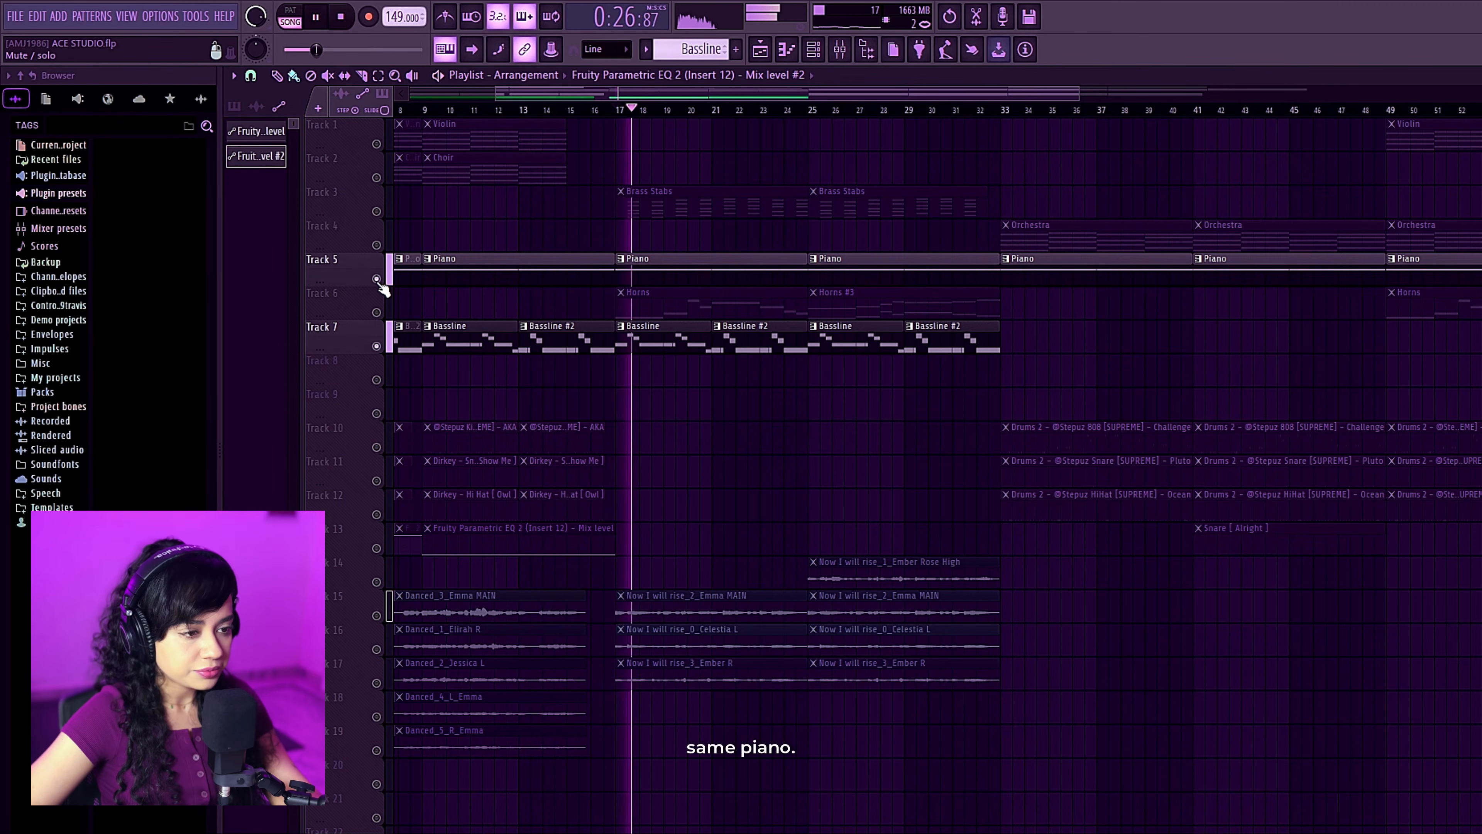
key("space")
left_click(376, 312)
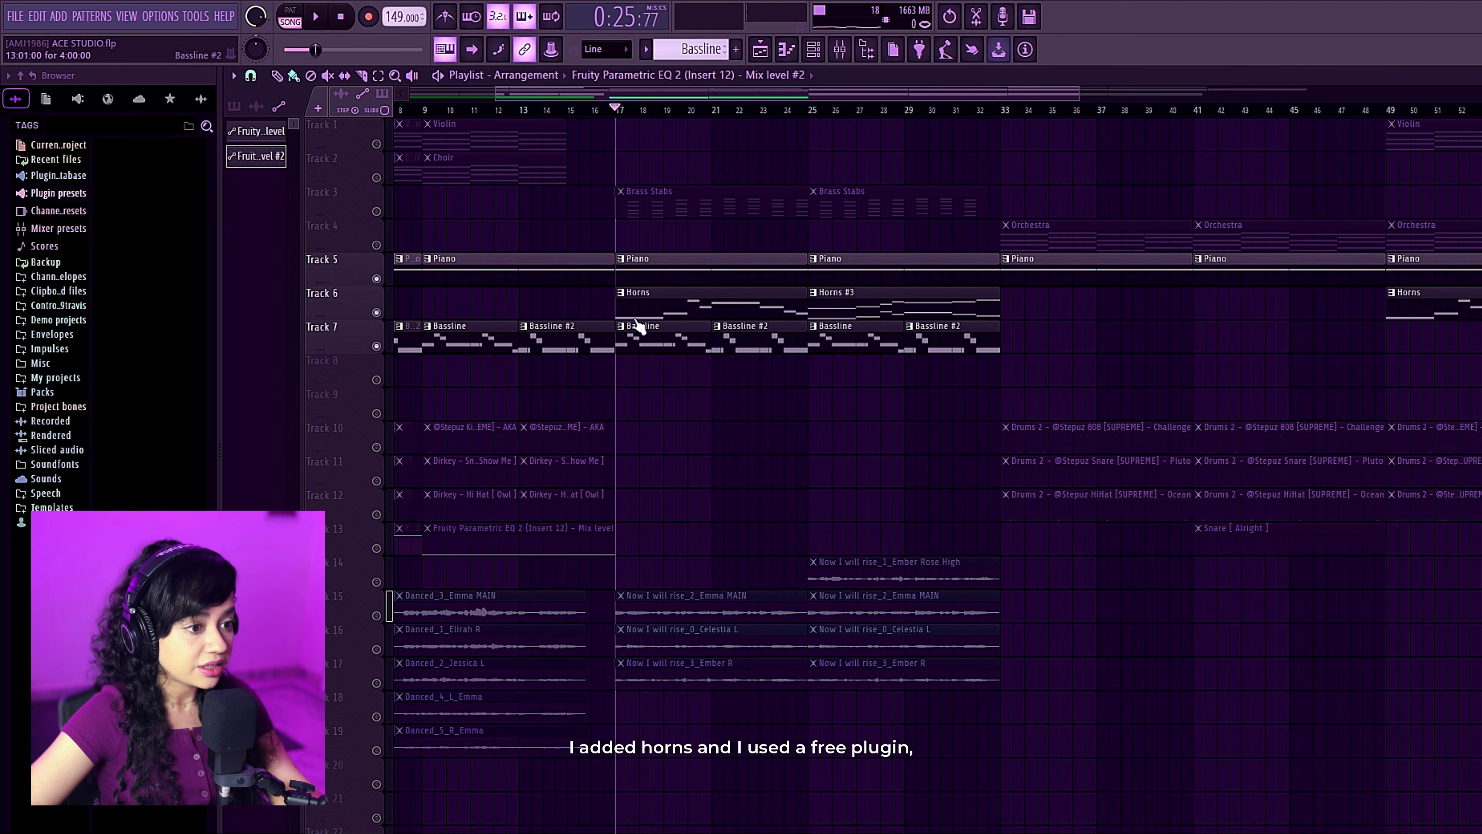
Inspect the Horns channel's BBC Symphony Orchestra instrument and listen to the Horns pattern with Piano and Bassline.
left_click(694, 315)
left_click(813, 50)
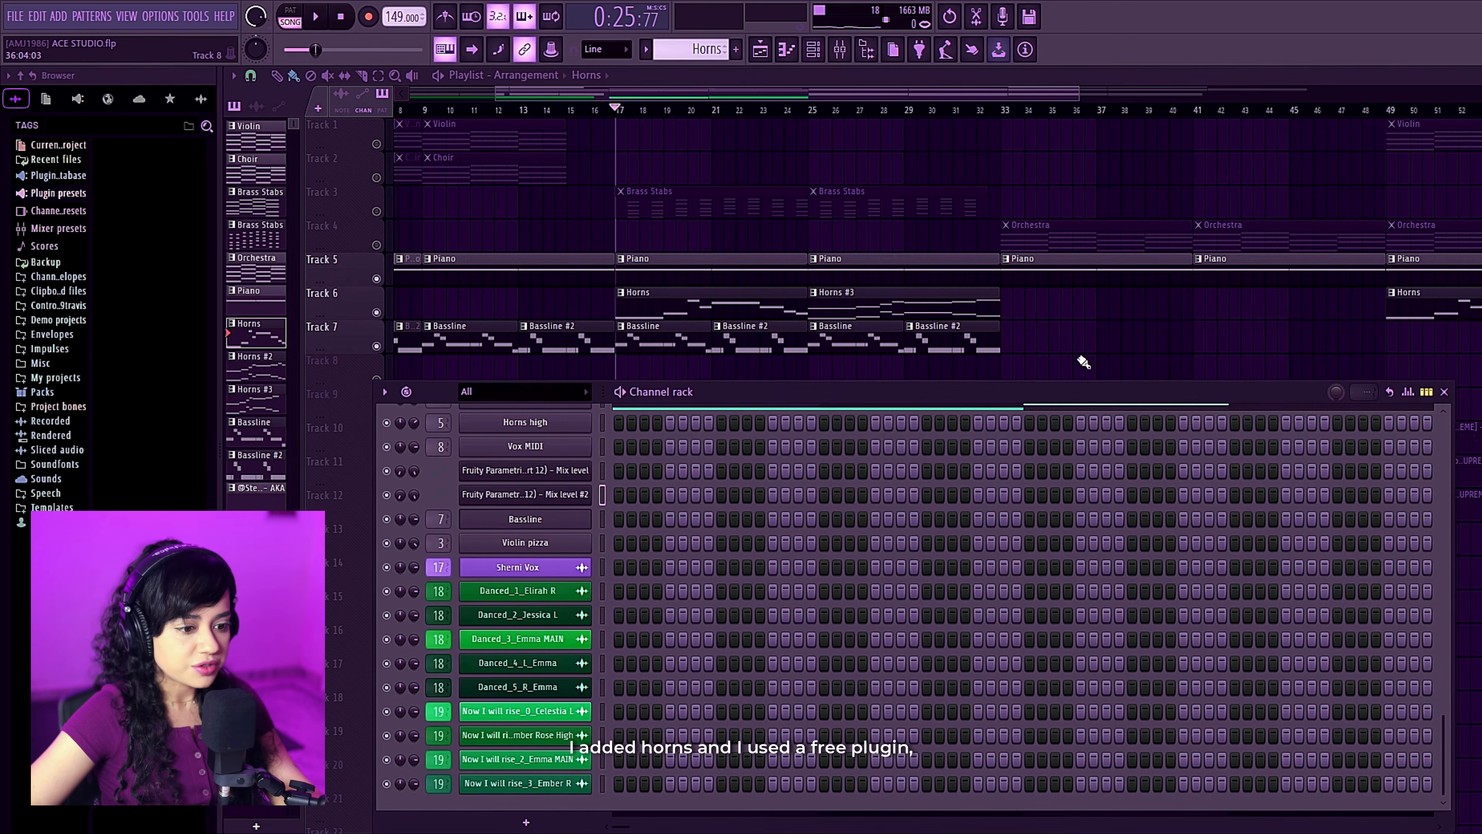
scroll(857, 502, "up", 3)
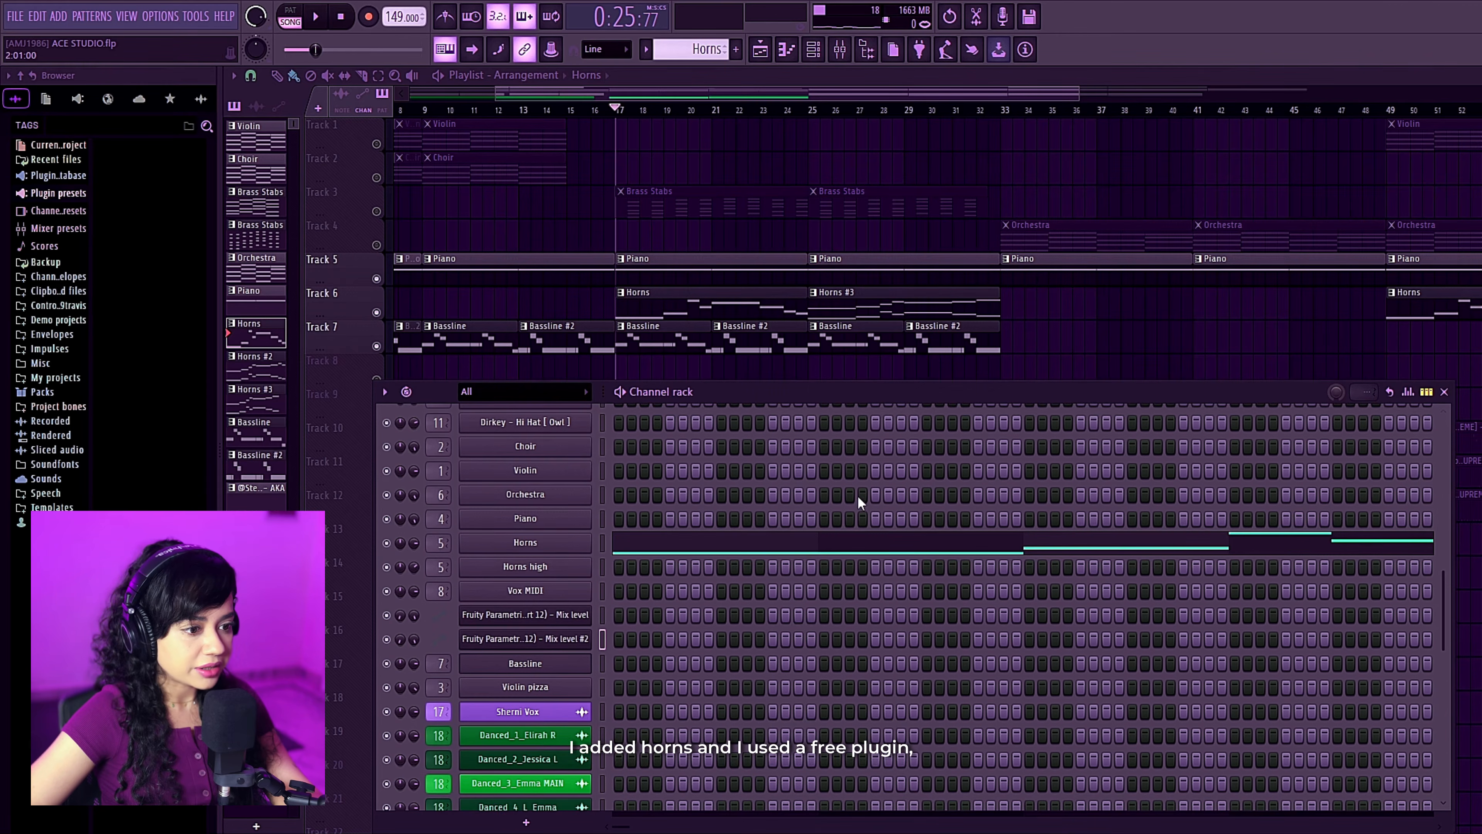
left_click(557, 549)
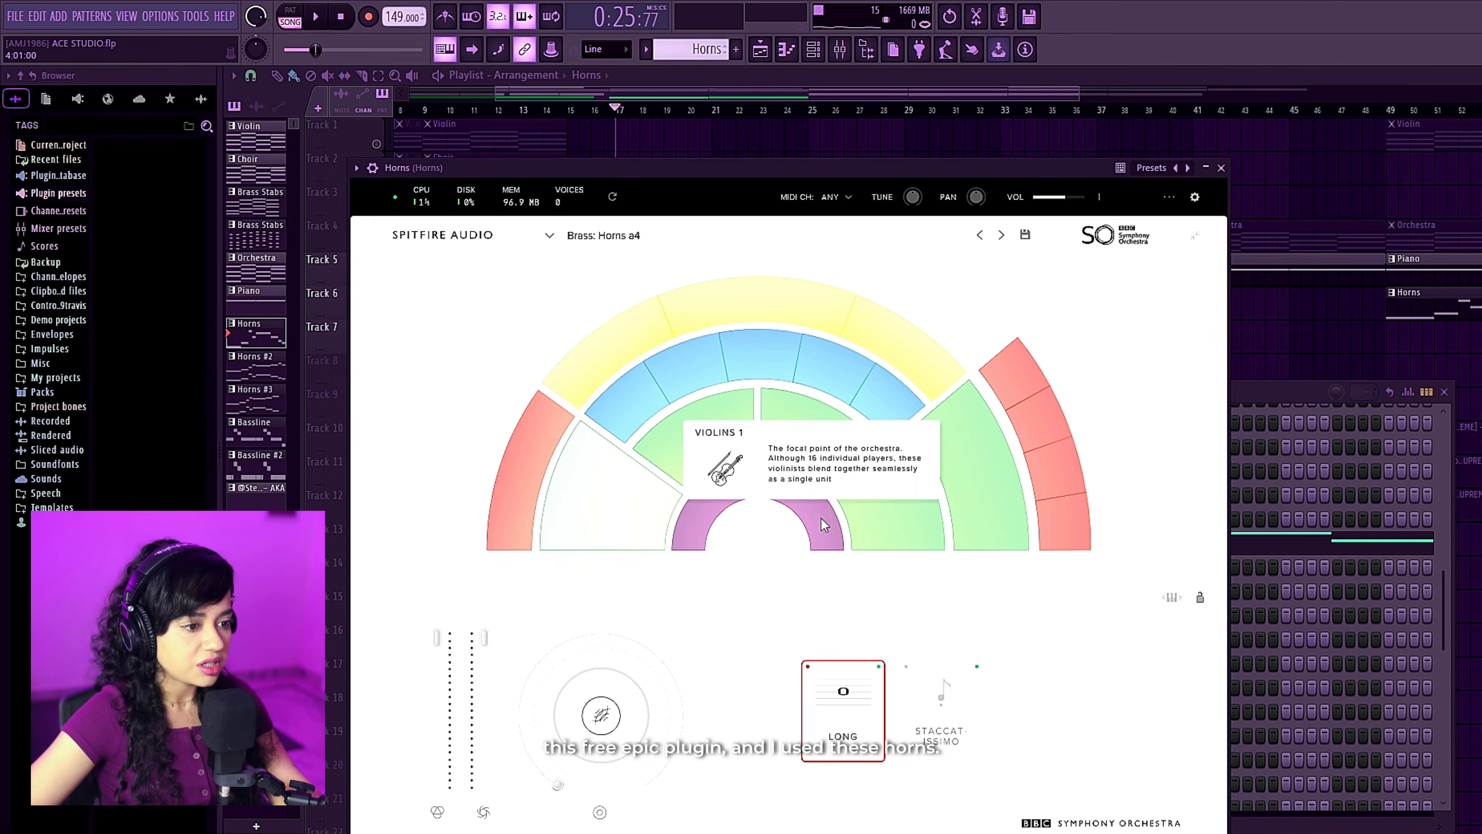
left_click(1271, 546)
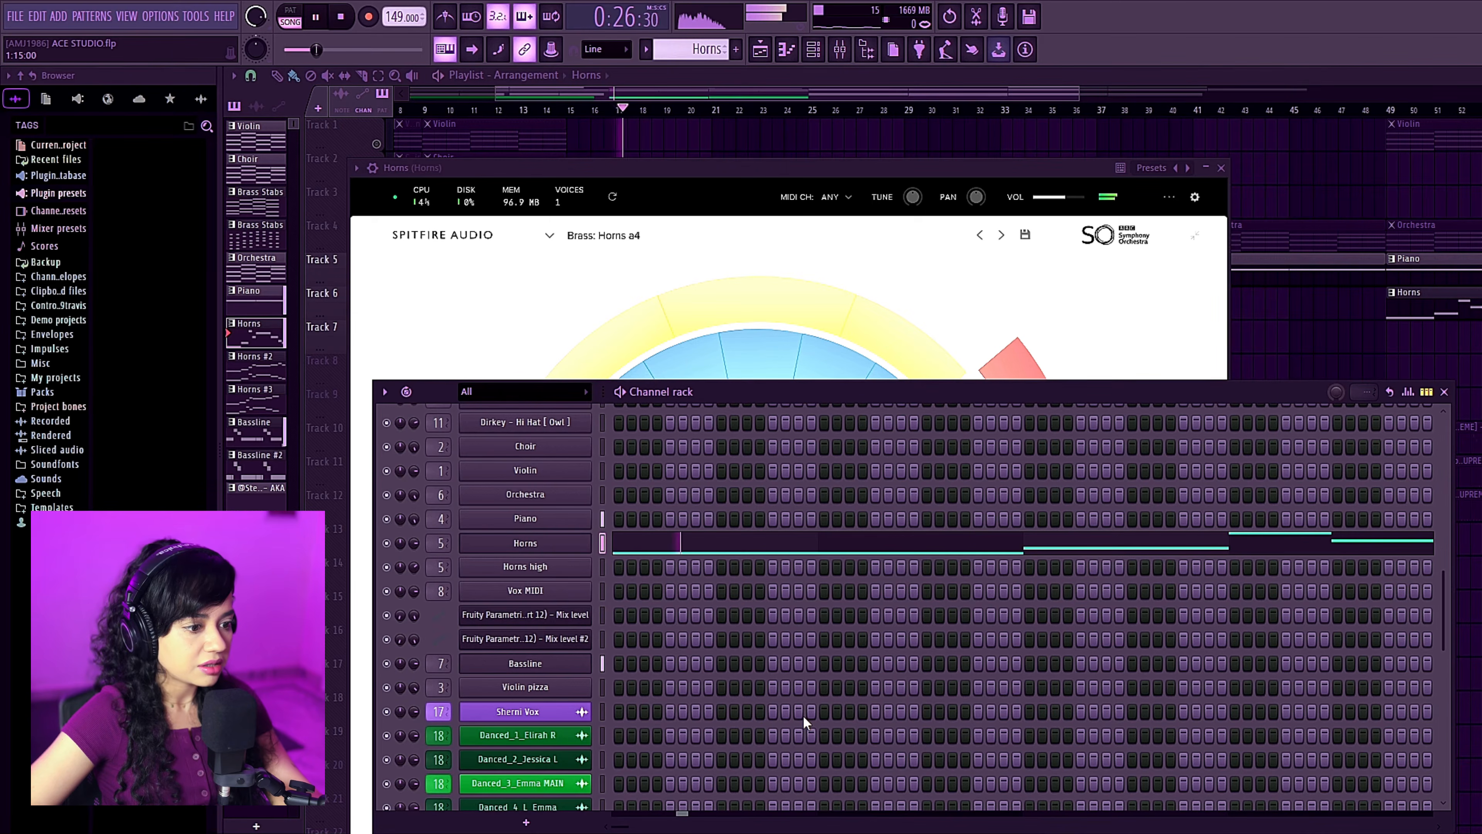
left_click(834, 150)
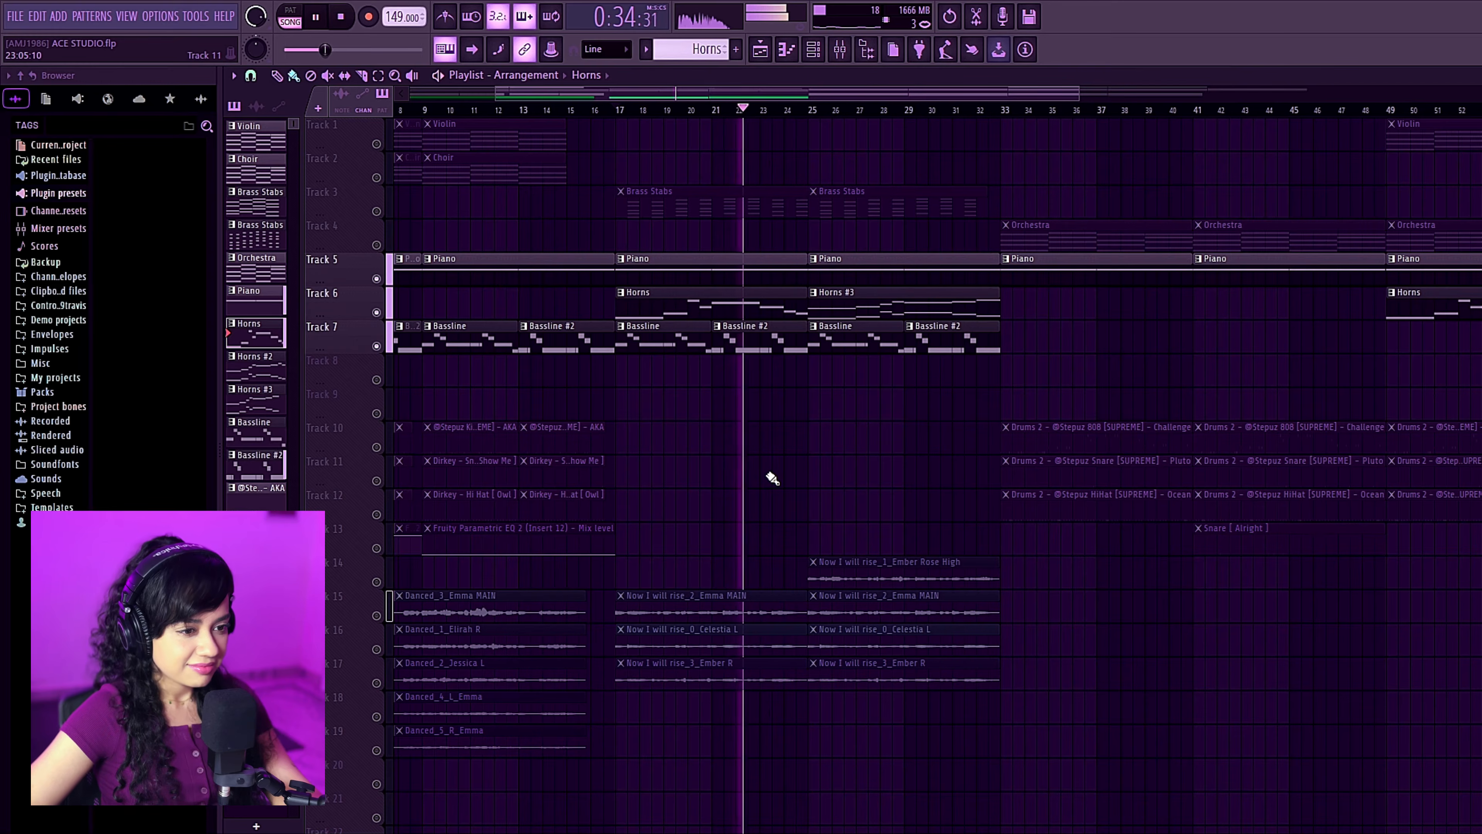
Examine the Horns high notes of the Horns #3 pattern in the piano roll during playback.
left_click(926, 298)
left_click(814, 51)
left_click(817, 51)
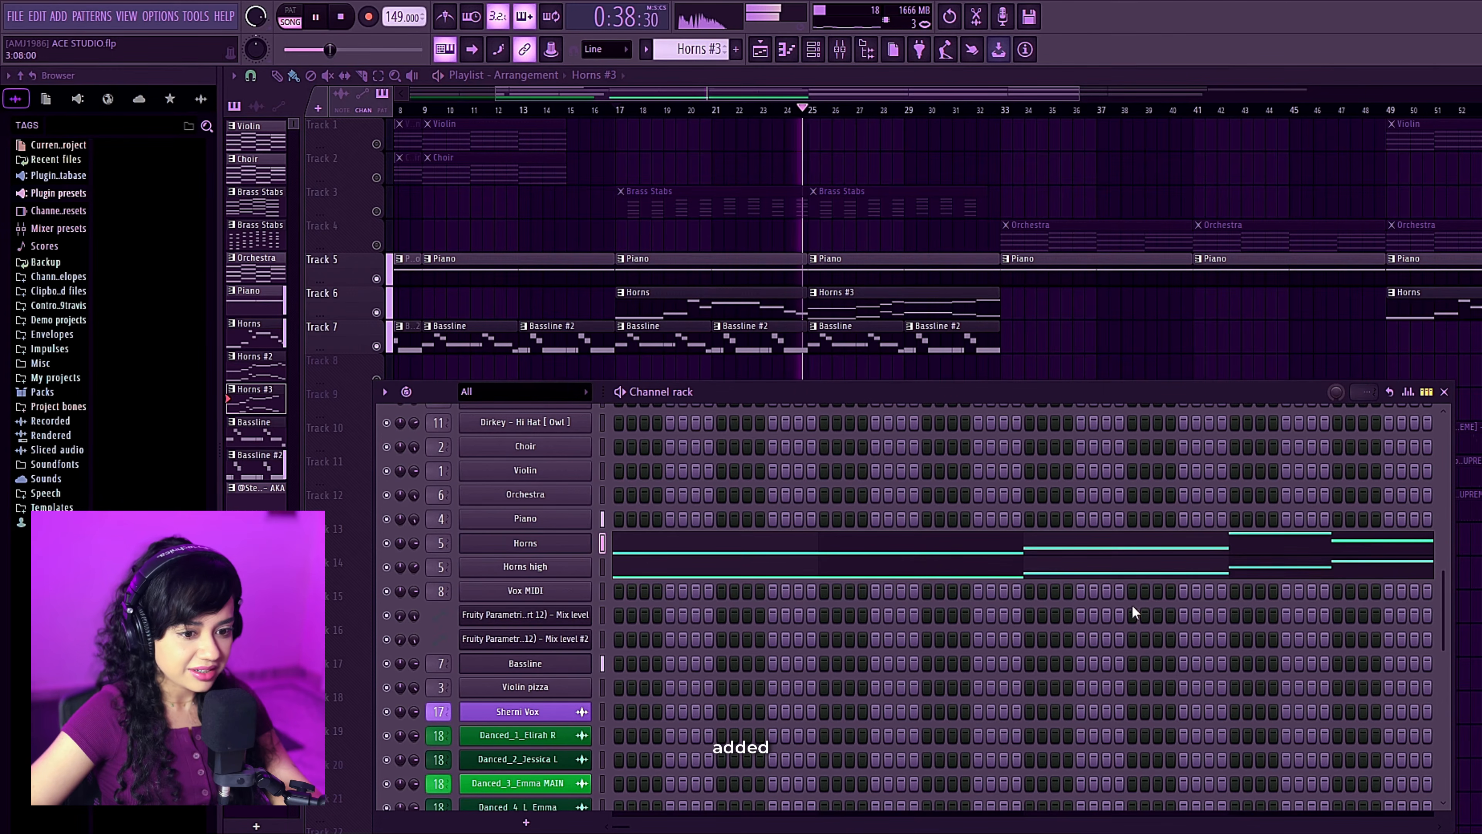
left_click(1229, 556)
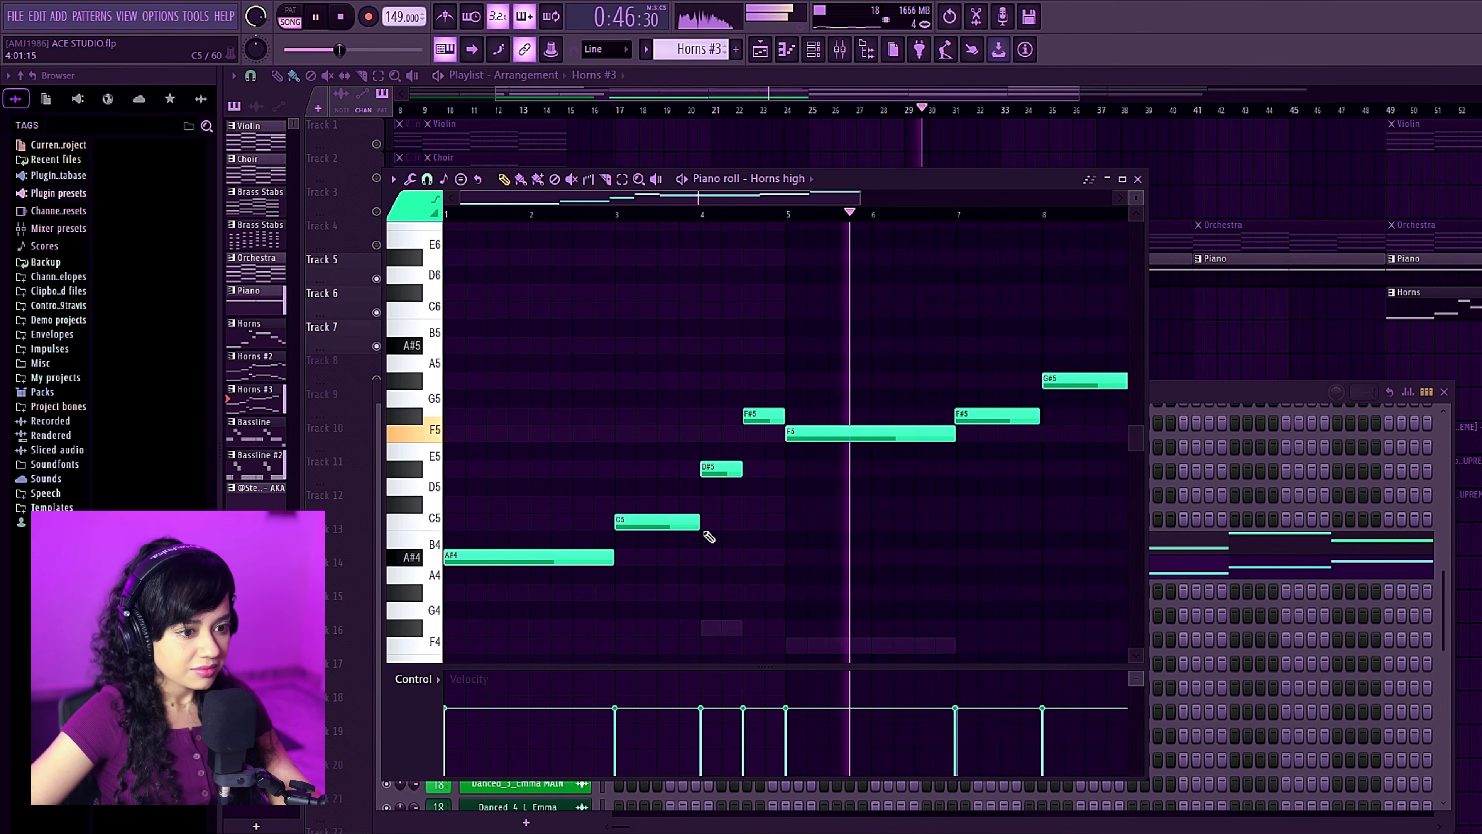
scroll(706, 530, "down", 2)
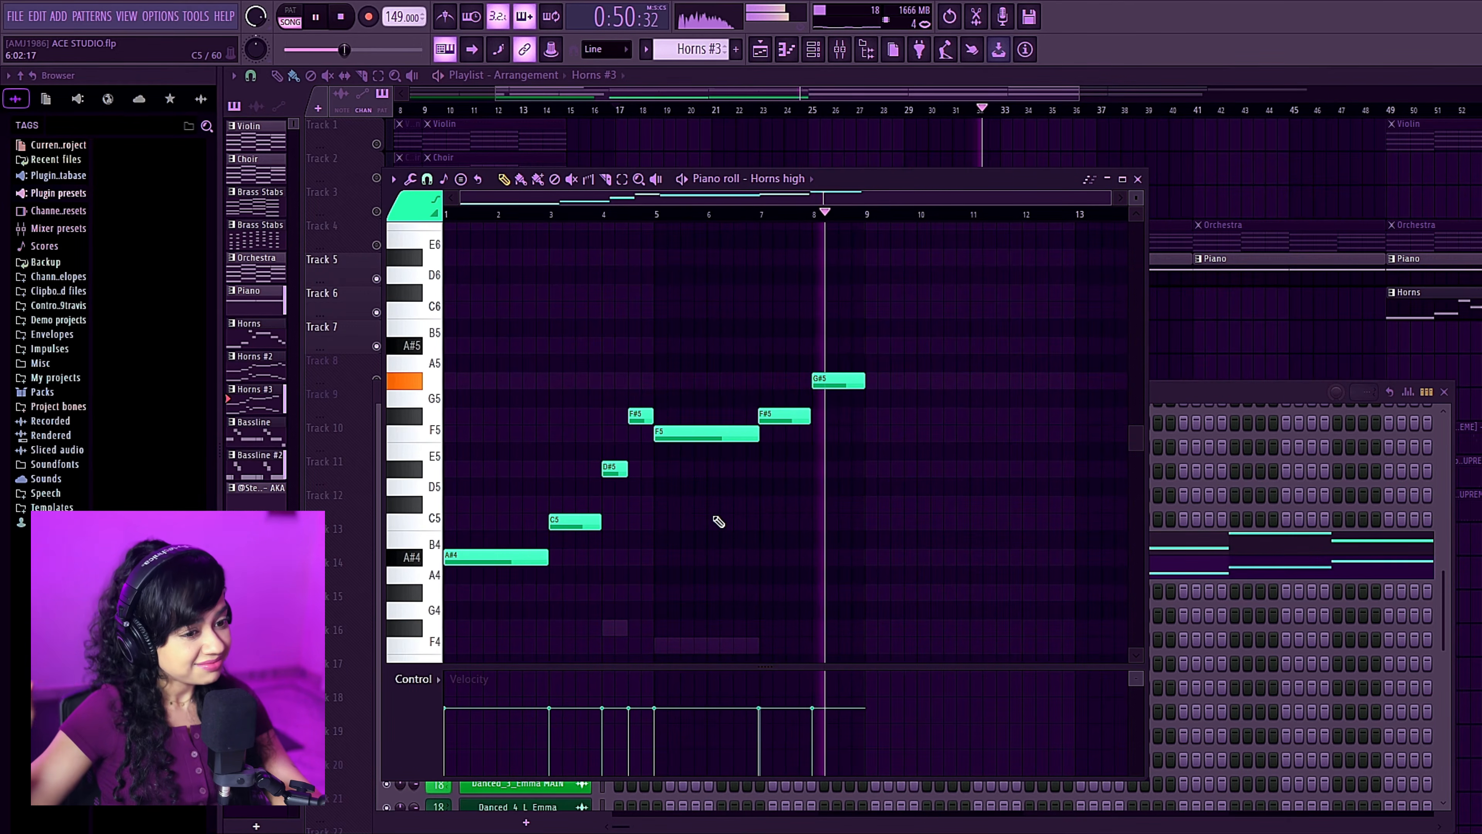
key("space")
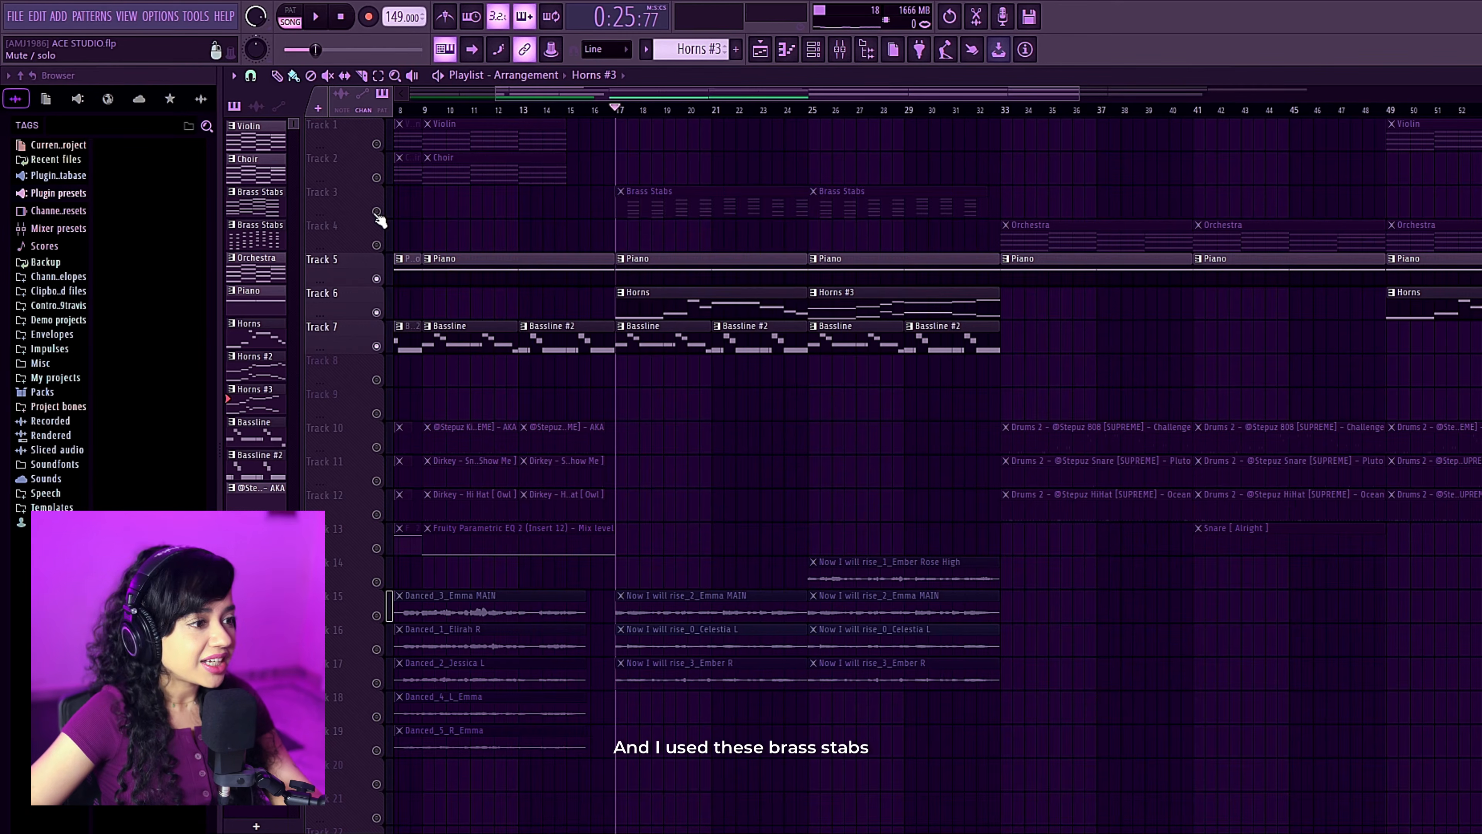
Unmute the Brass Stabs track, play it, and inspect the Violin pizza channel's BBC Symphony Orchestra instrument and articulation.
left_click(378, 213)
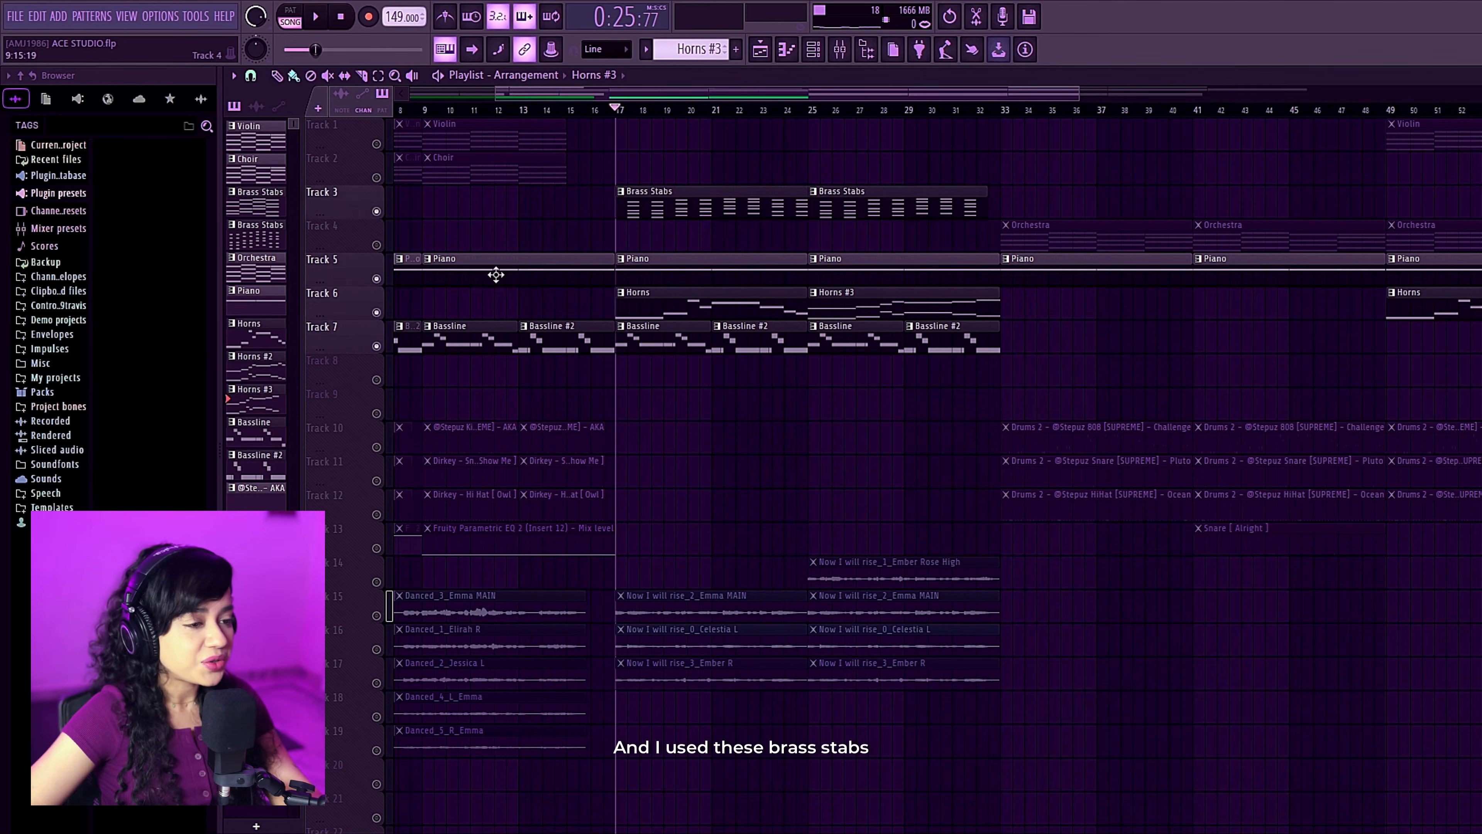
key("space")
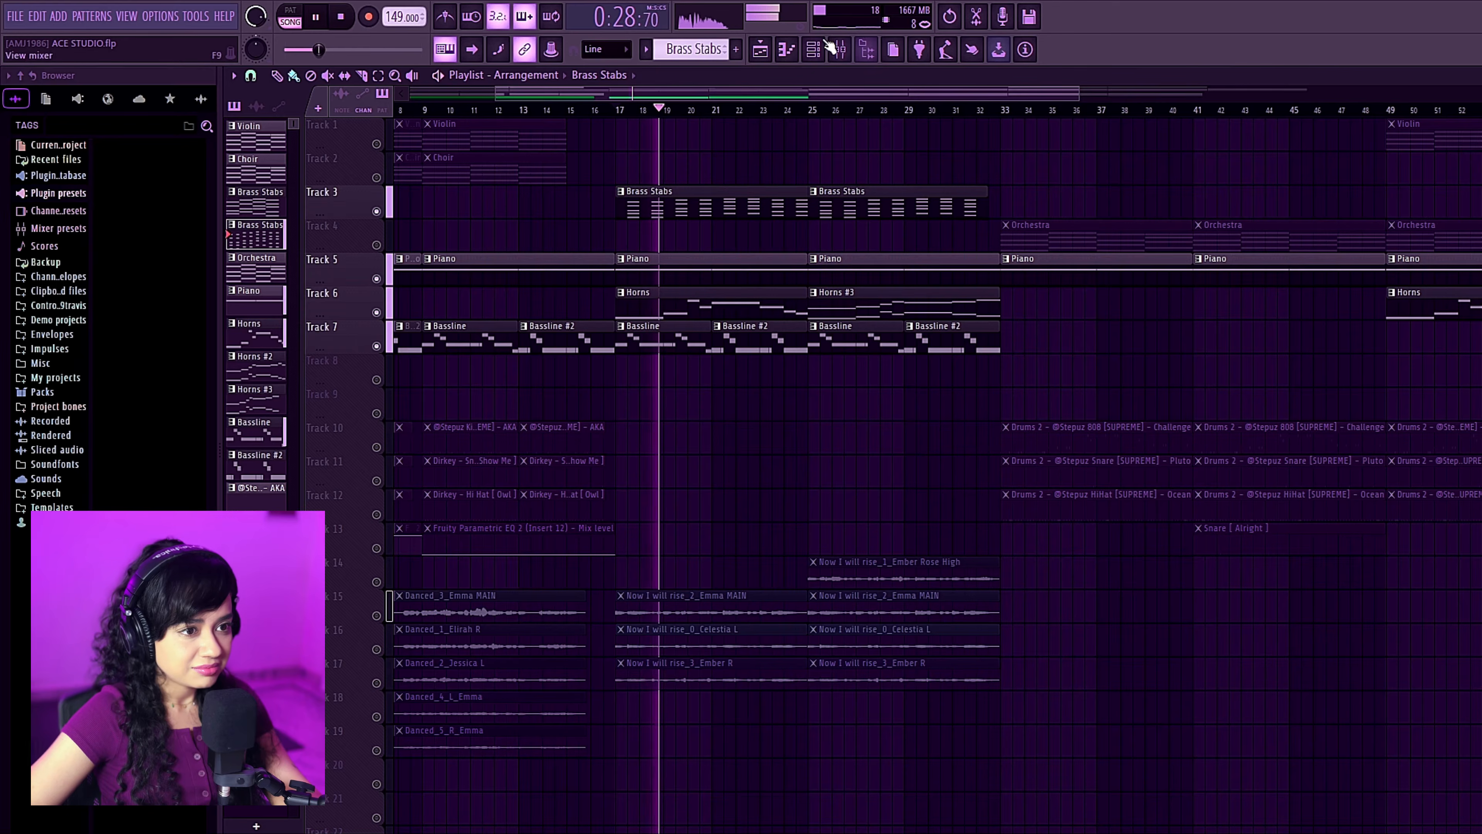
left_click(814, 50)
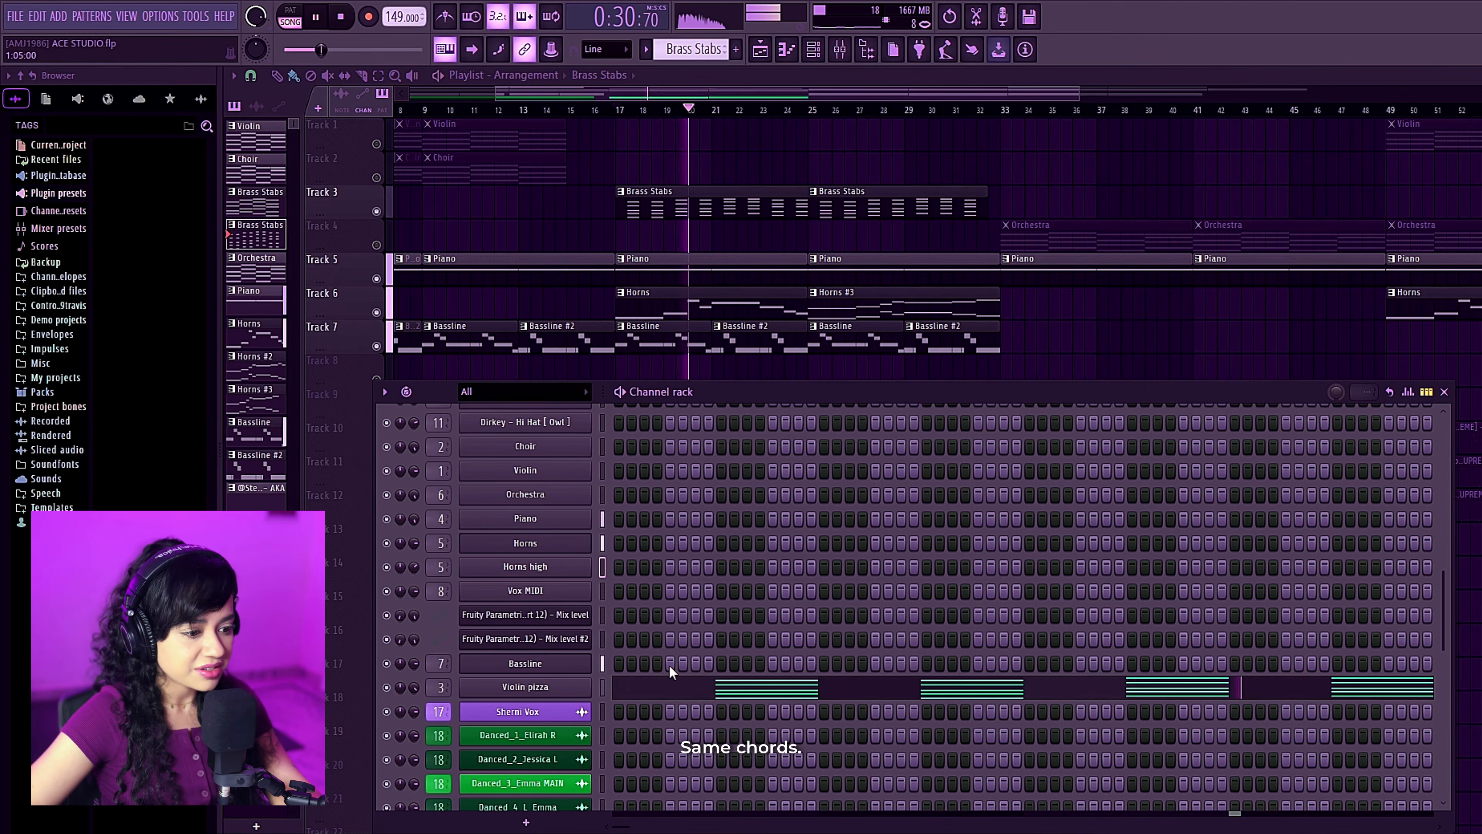
left_click(569, 691)
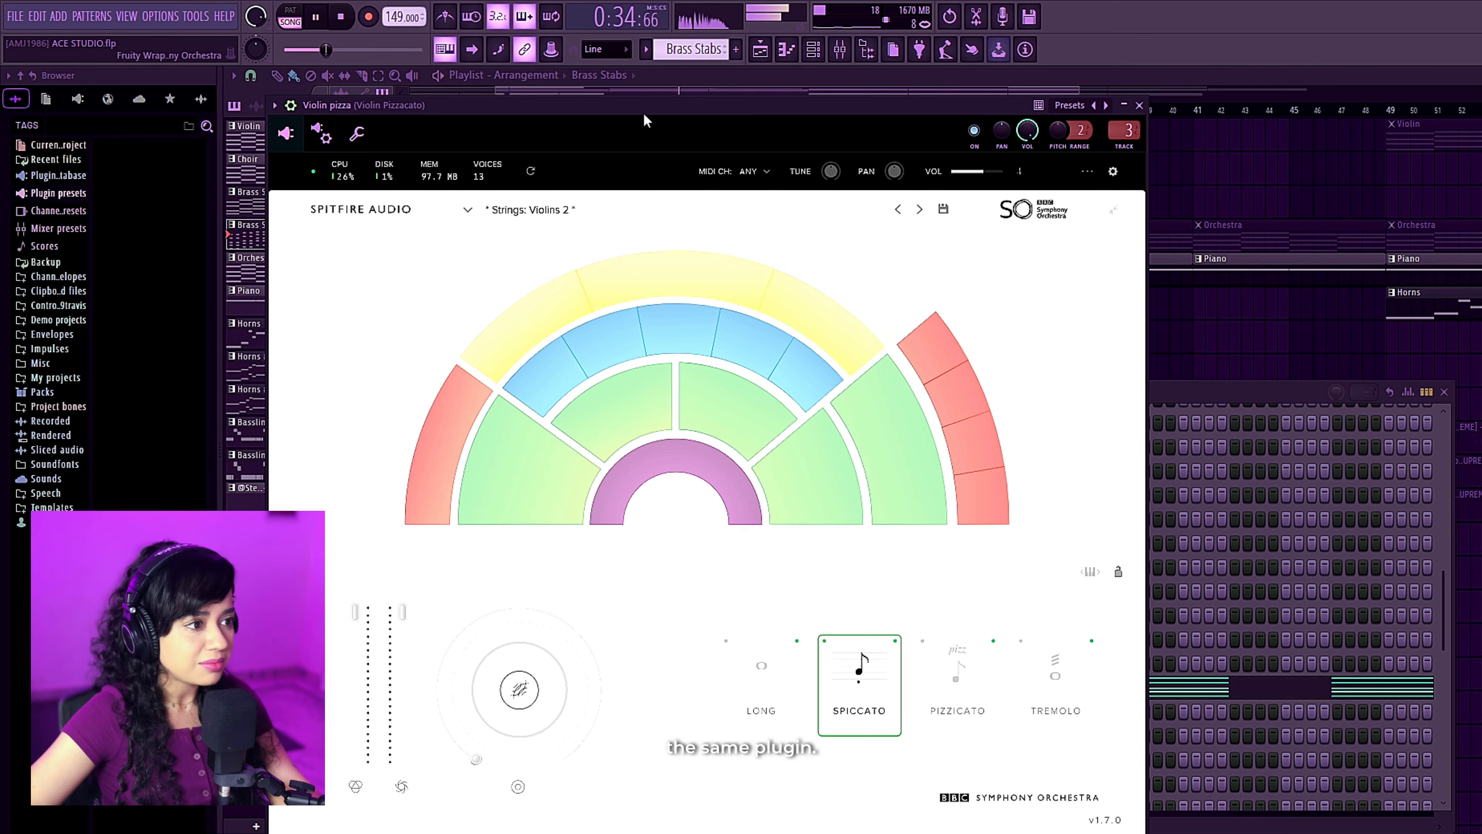
left_click_drag(644, 118, 656, 77)
mouse_move(833, 433)
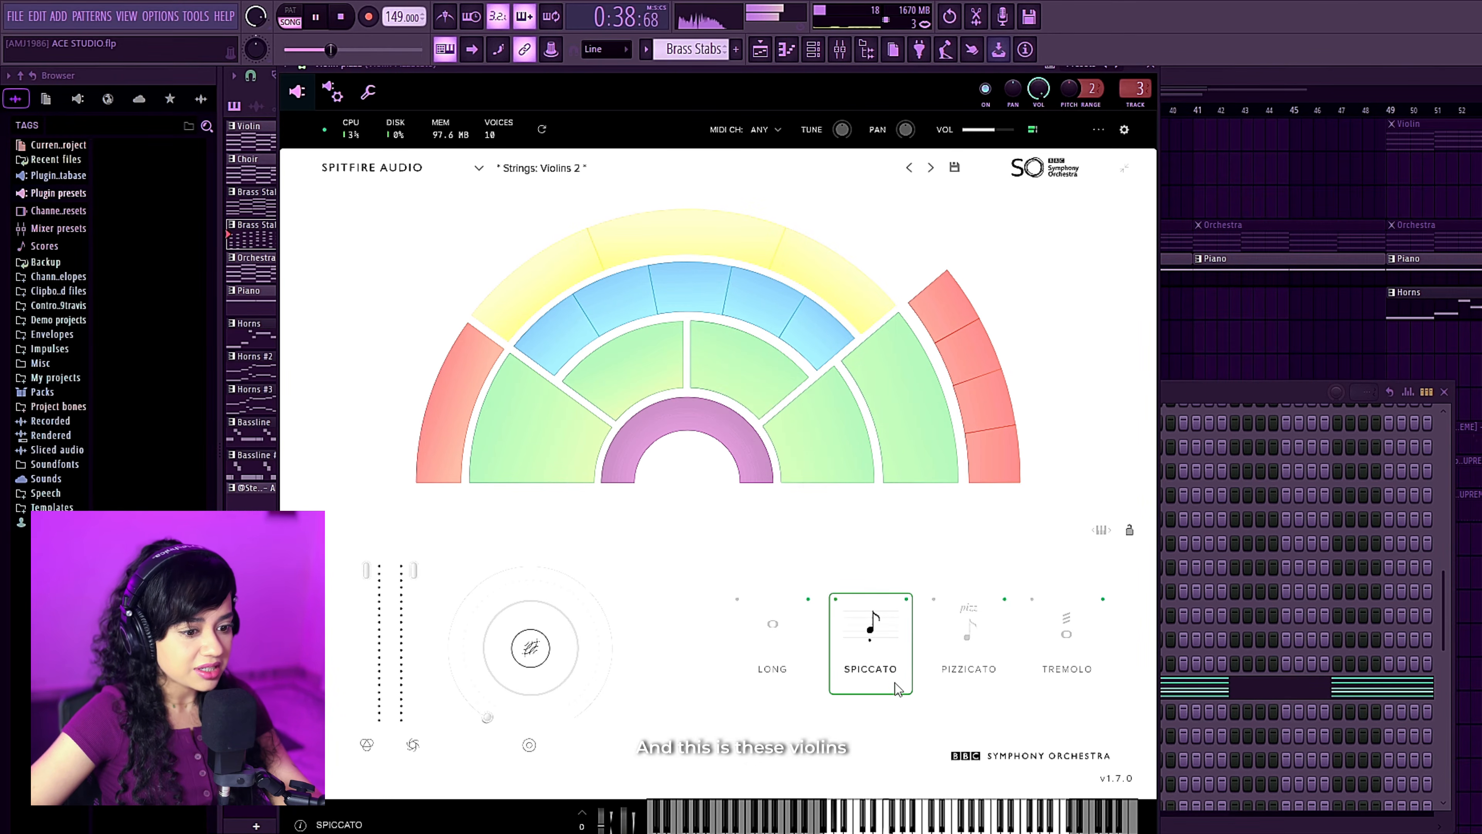
left_click(1188, 589)
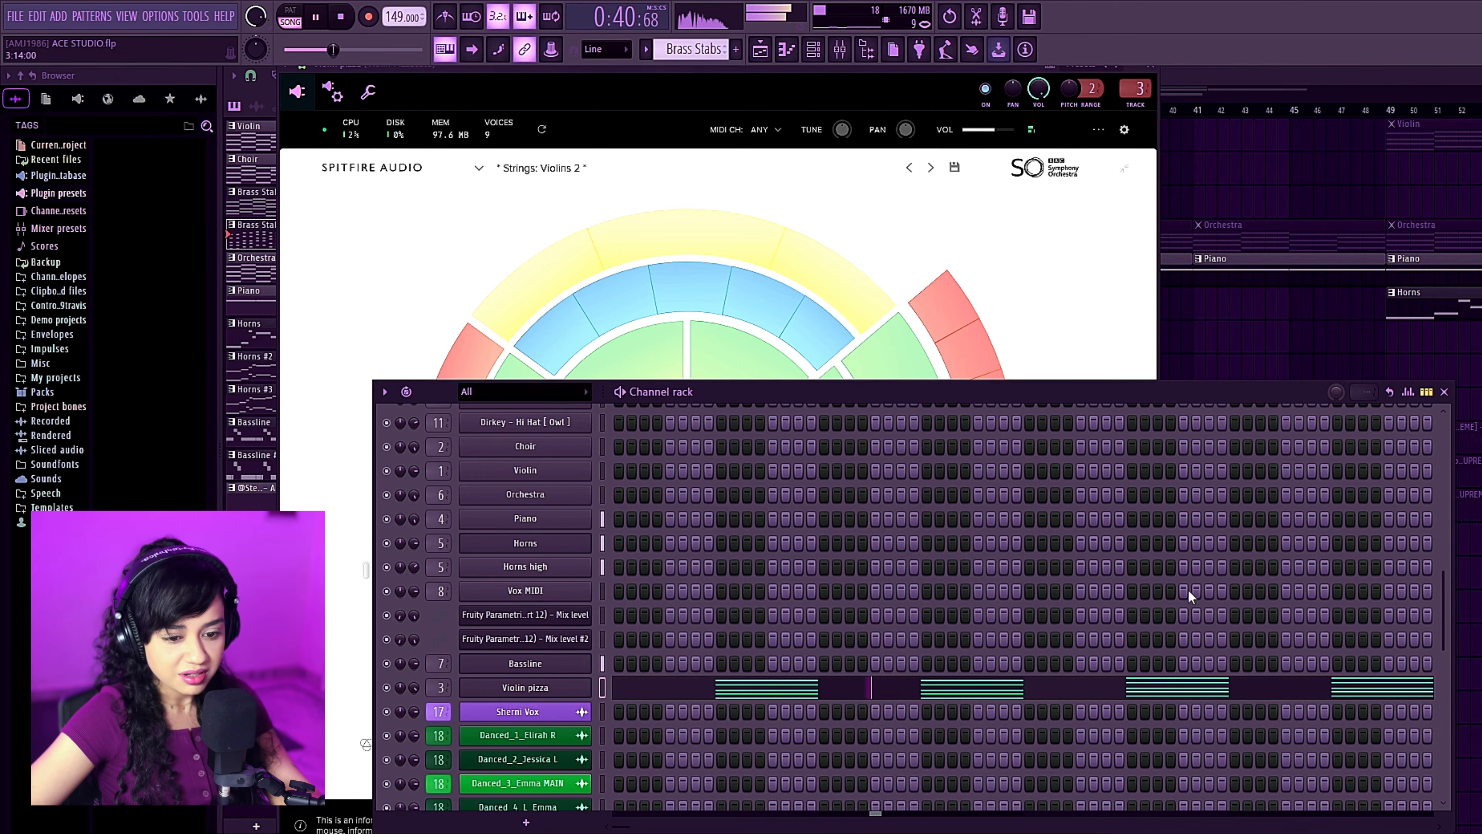
Examine the Violin pizza notes in the piano roll and inspect the Maximus, Diablo Lite, Parametric EQ 2 and ValhallaVintageVerb effects on the Violin Pizzacato mixer track.
left_click(1157, 688)
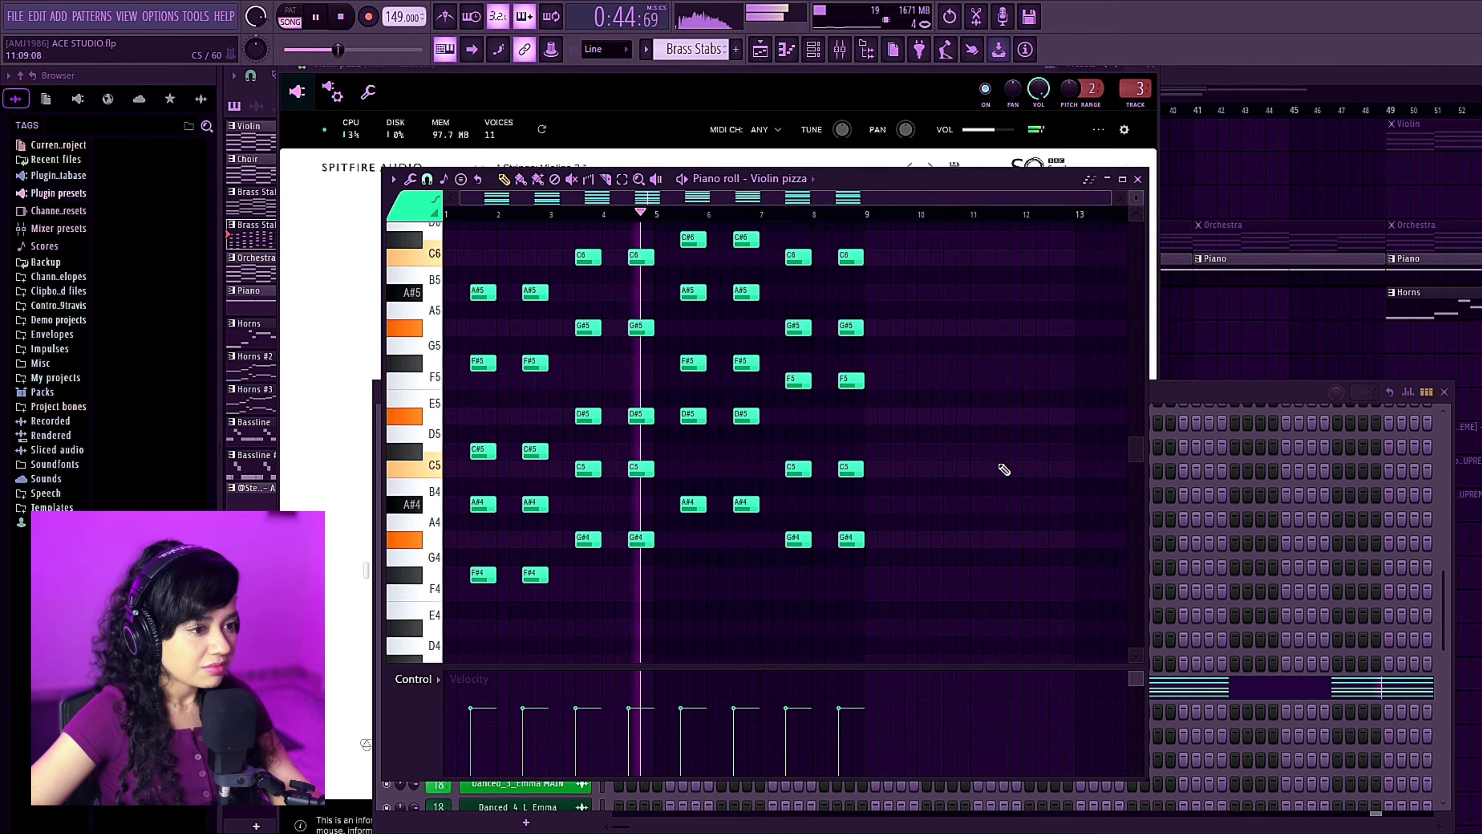
key("space")
key("F9")
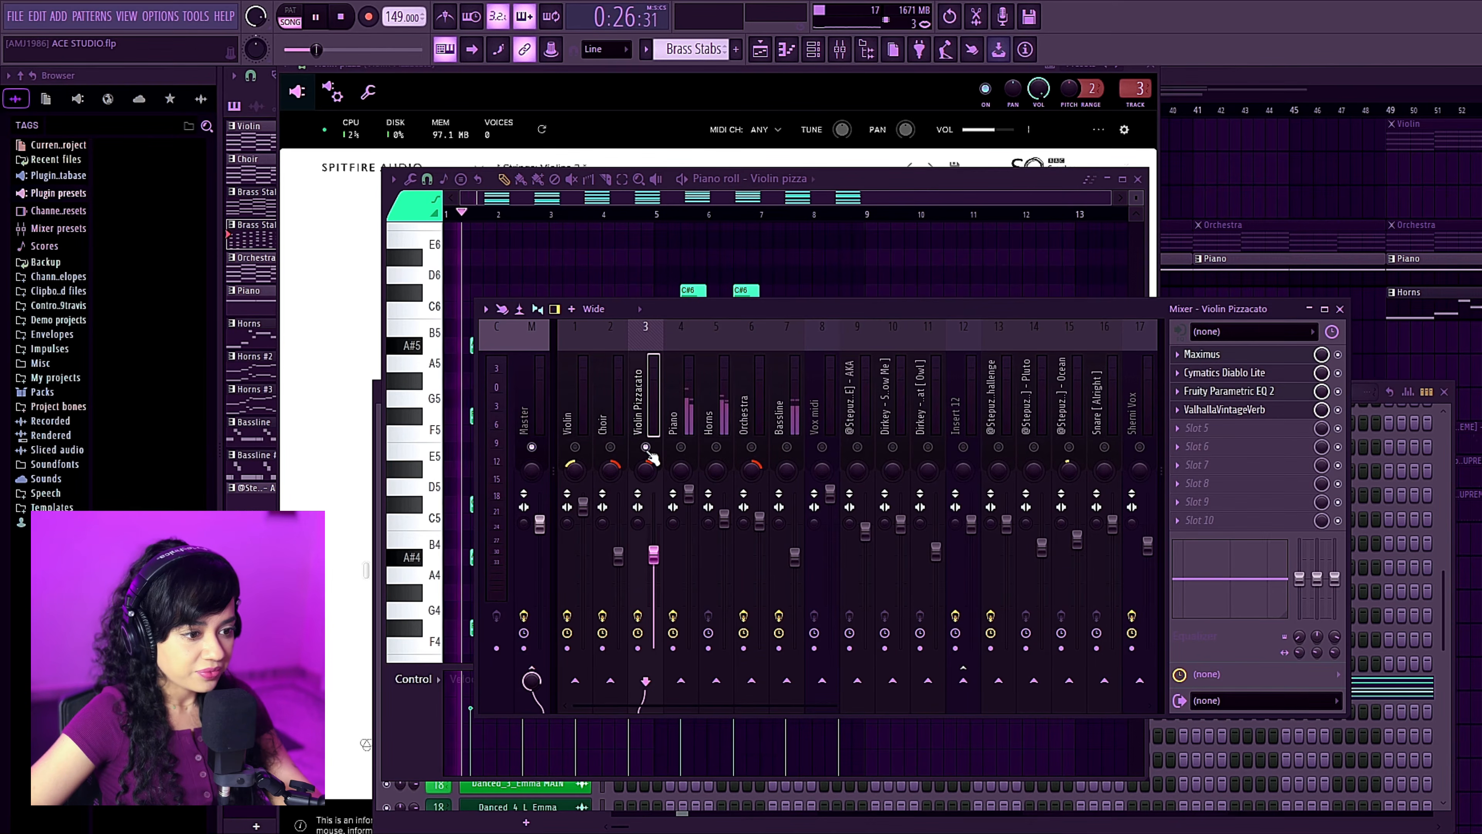
left_click(1255, 355)
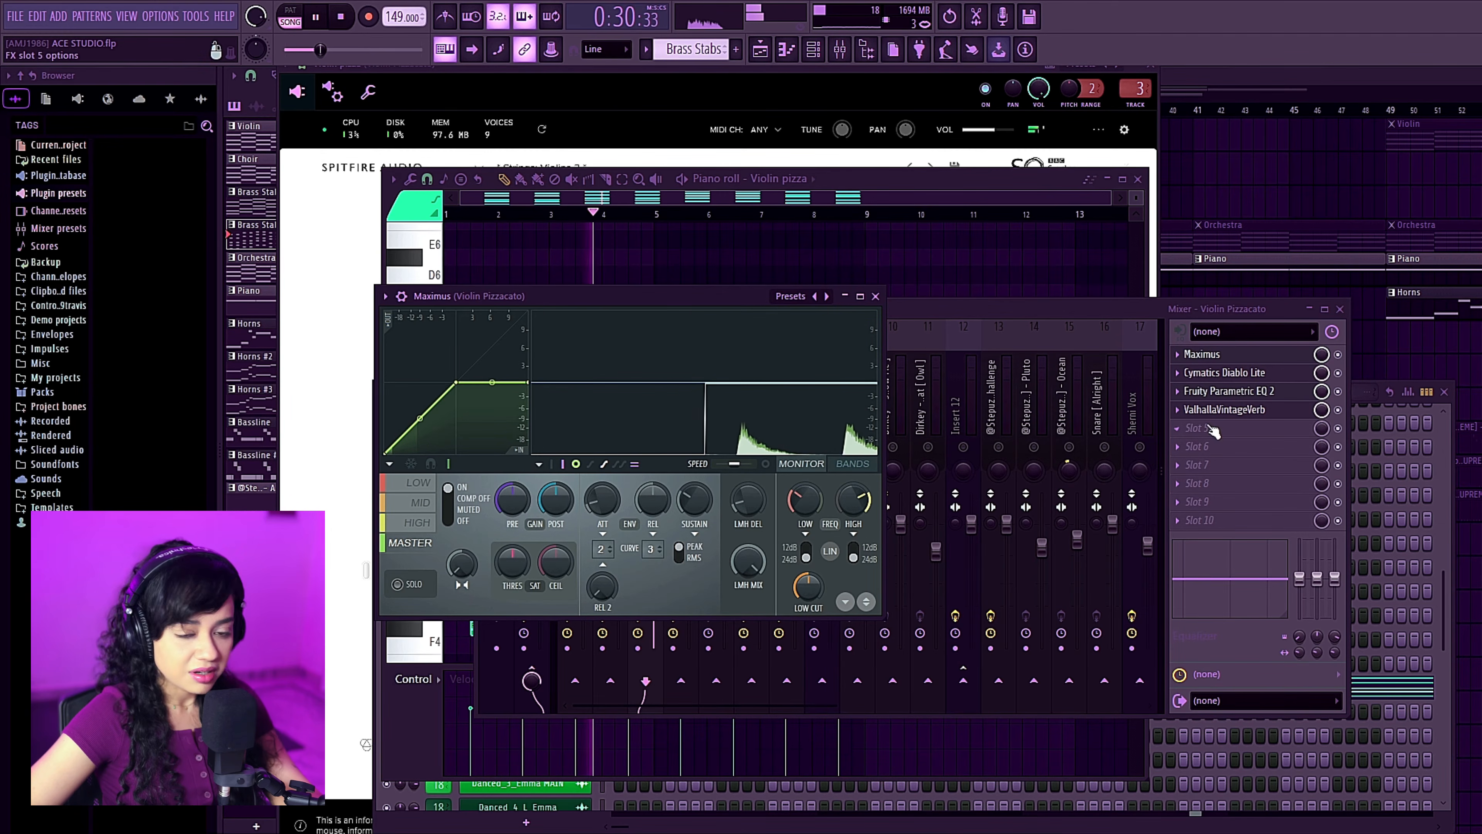
left_click(1259, 374)
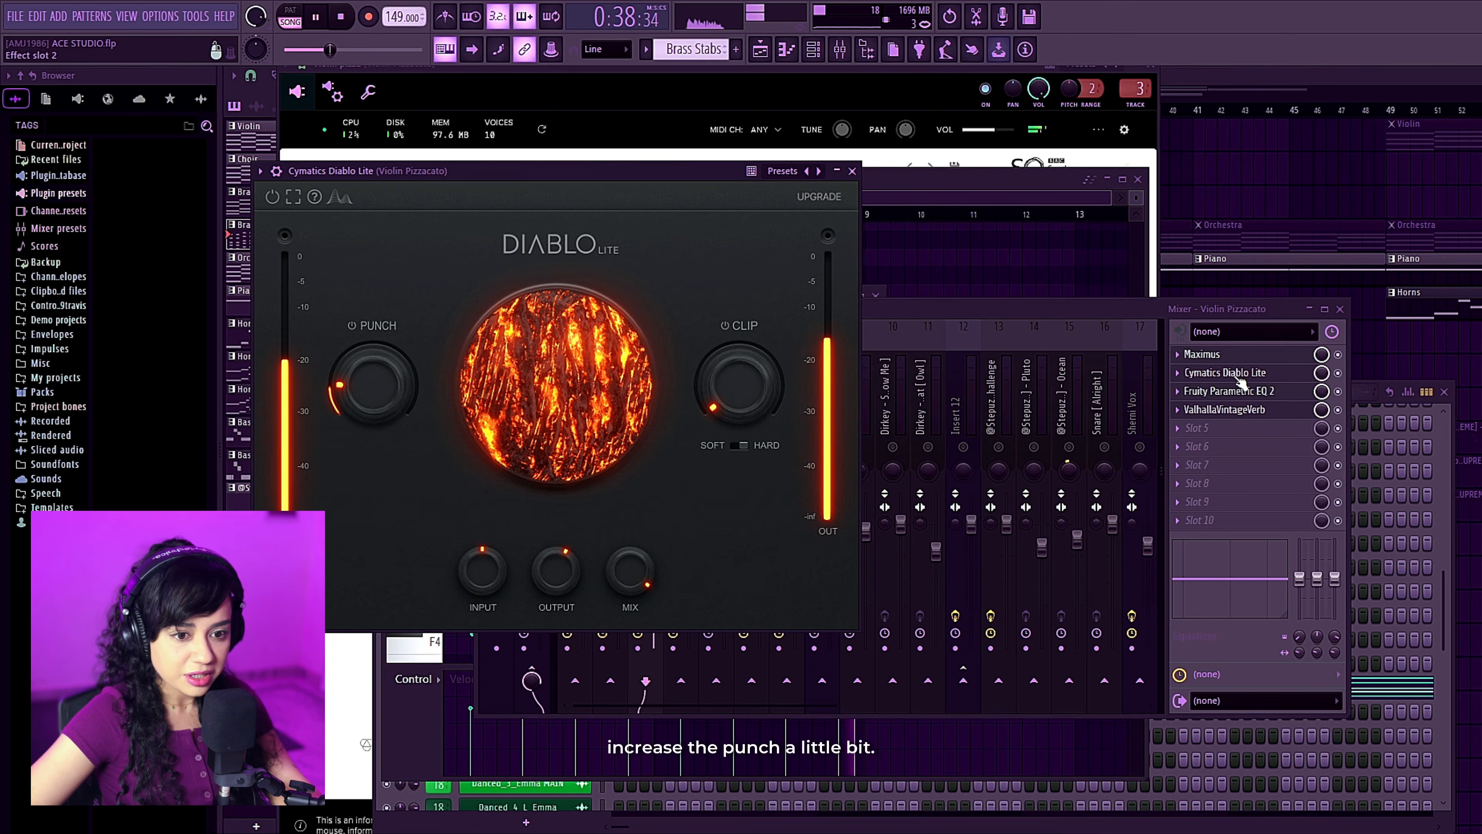
left_click(1260, 391)
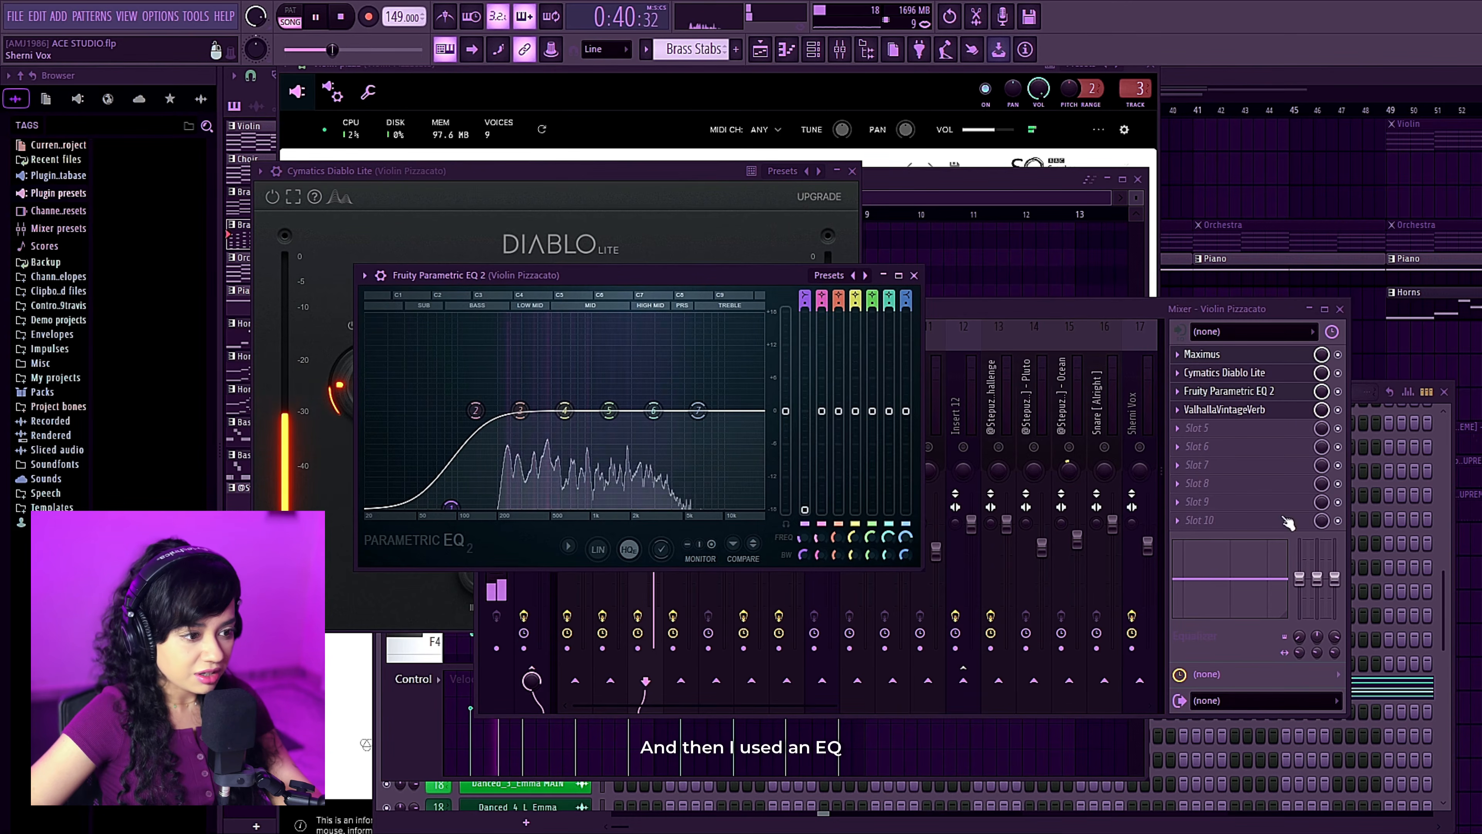
left_click(1273, 410)
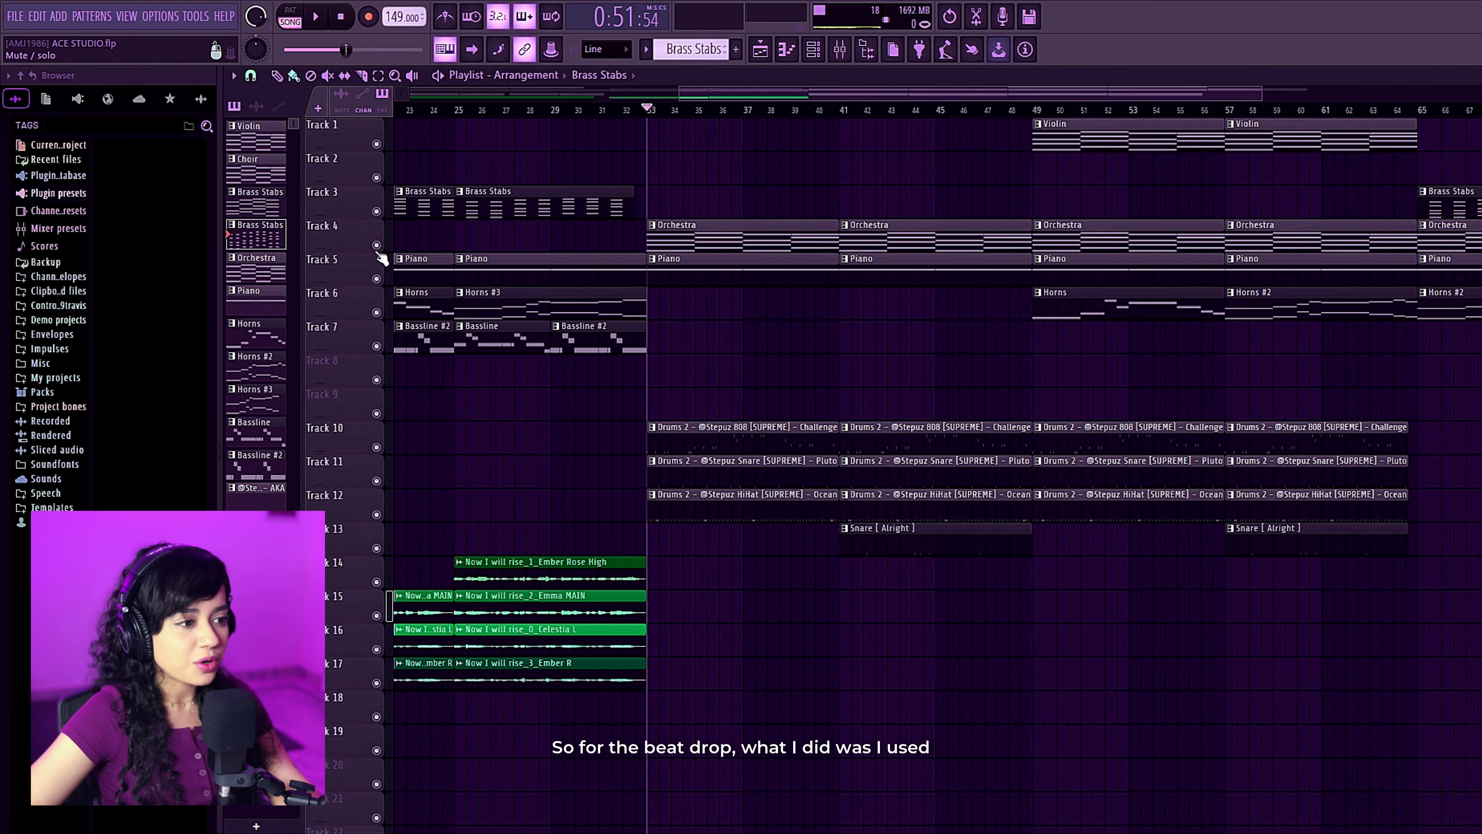
Solo the Orchestra track at the beat drop and inspect the Orchestra channel's instrument preset while its pattern plays.
right_click(377, 246)
left_click(763, 237)
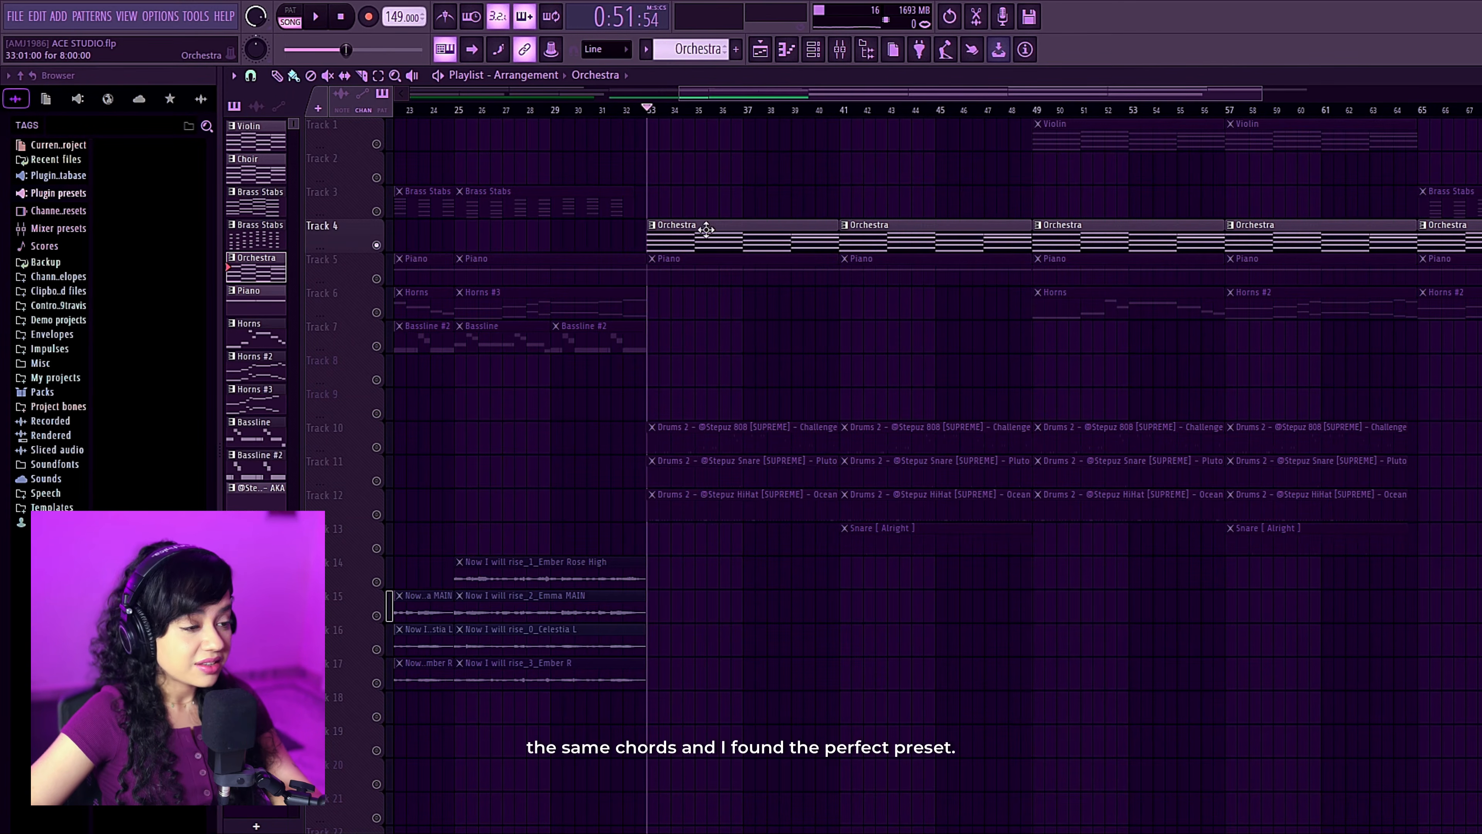
left_click(813, 50)
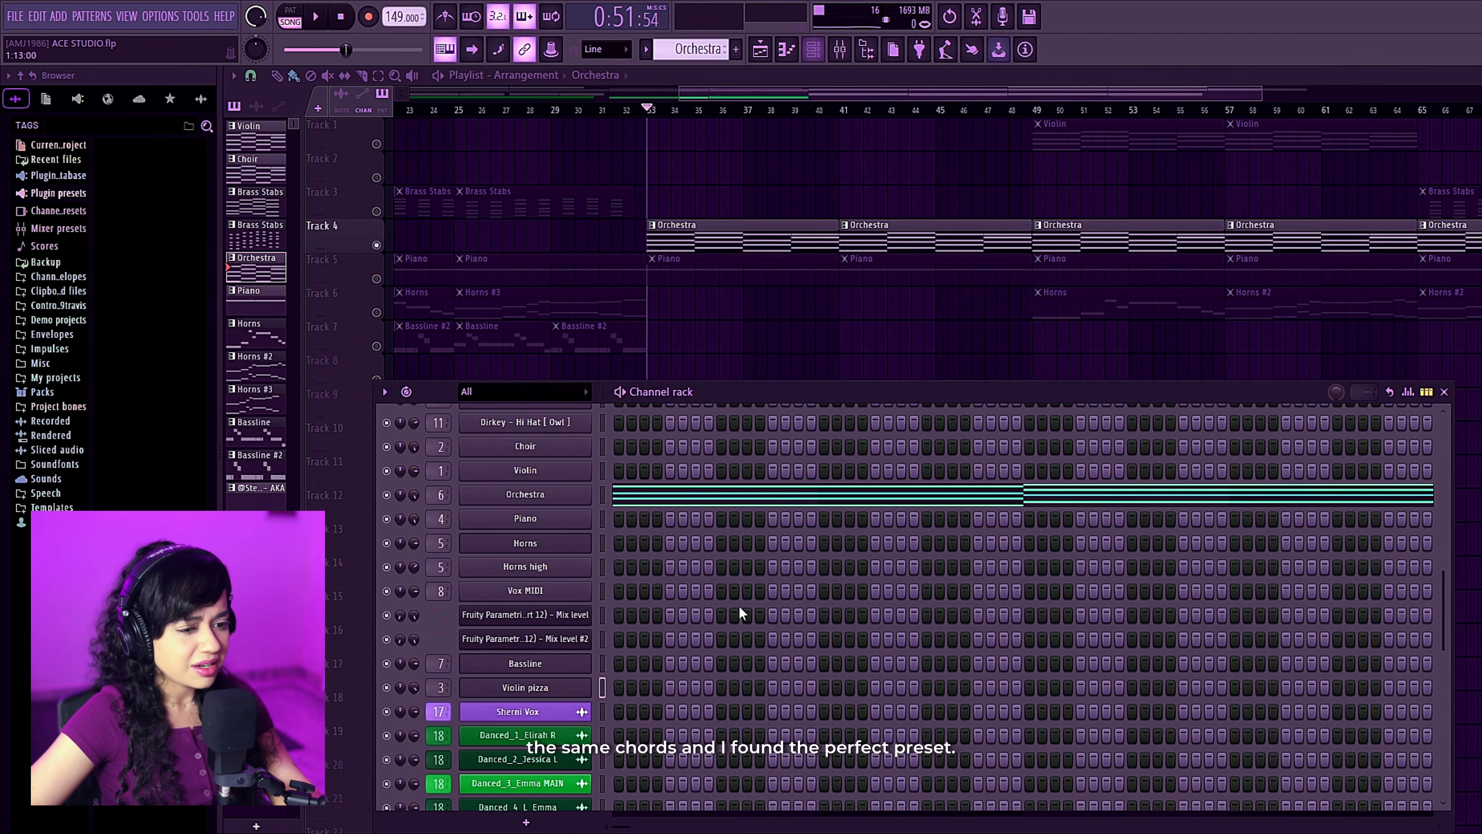
left_click(560, 497)
left_click(623, 391)
key("space")
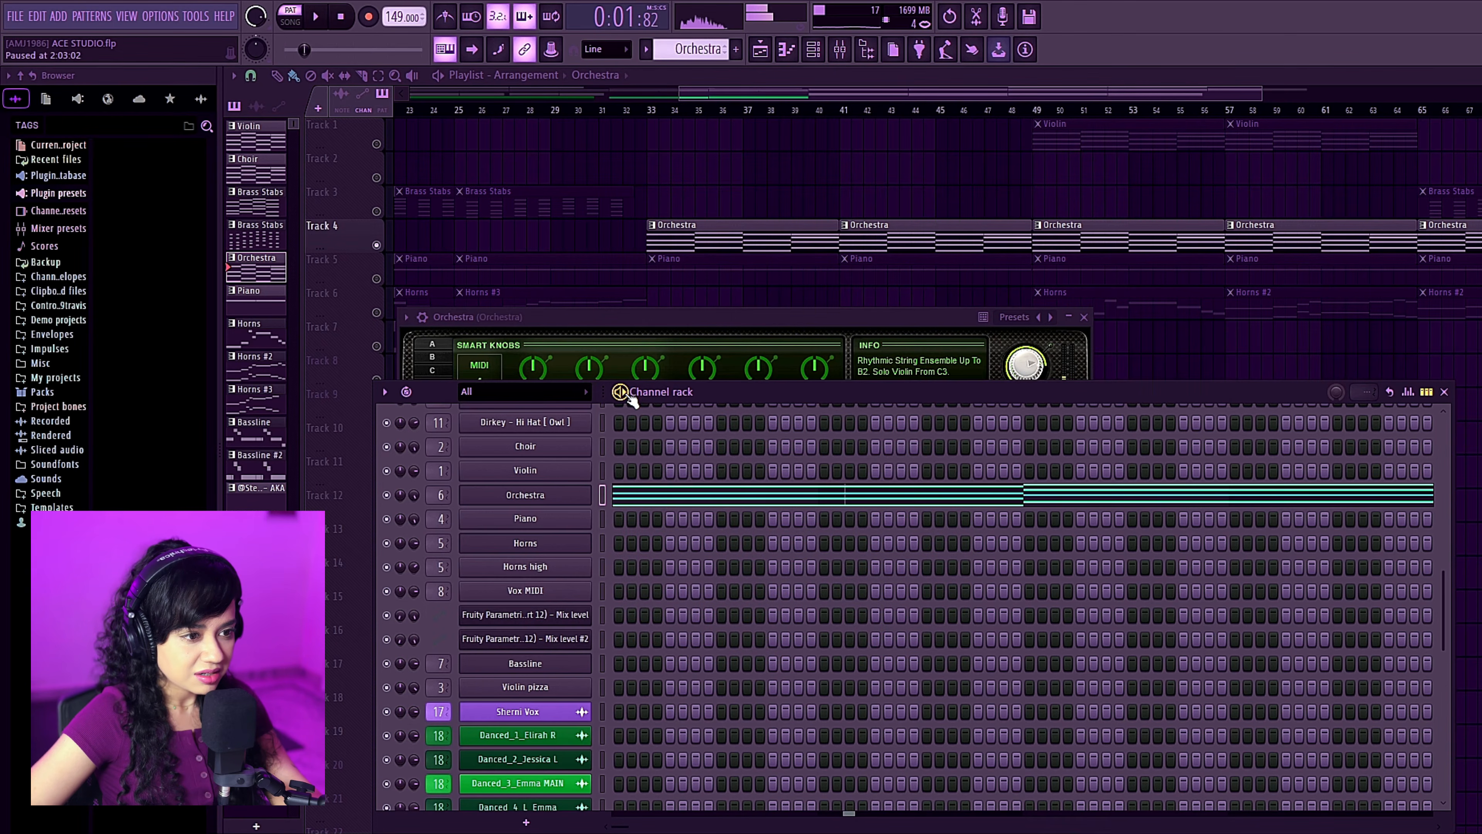
left_click(999, 350)
Inspect the Fruity Parametric EQ 2, ValhallaVintageVerb and Maximus effects on the Orchestra mixer track.
left_click(1187, 401)
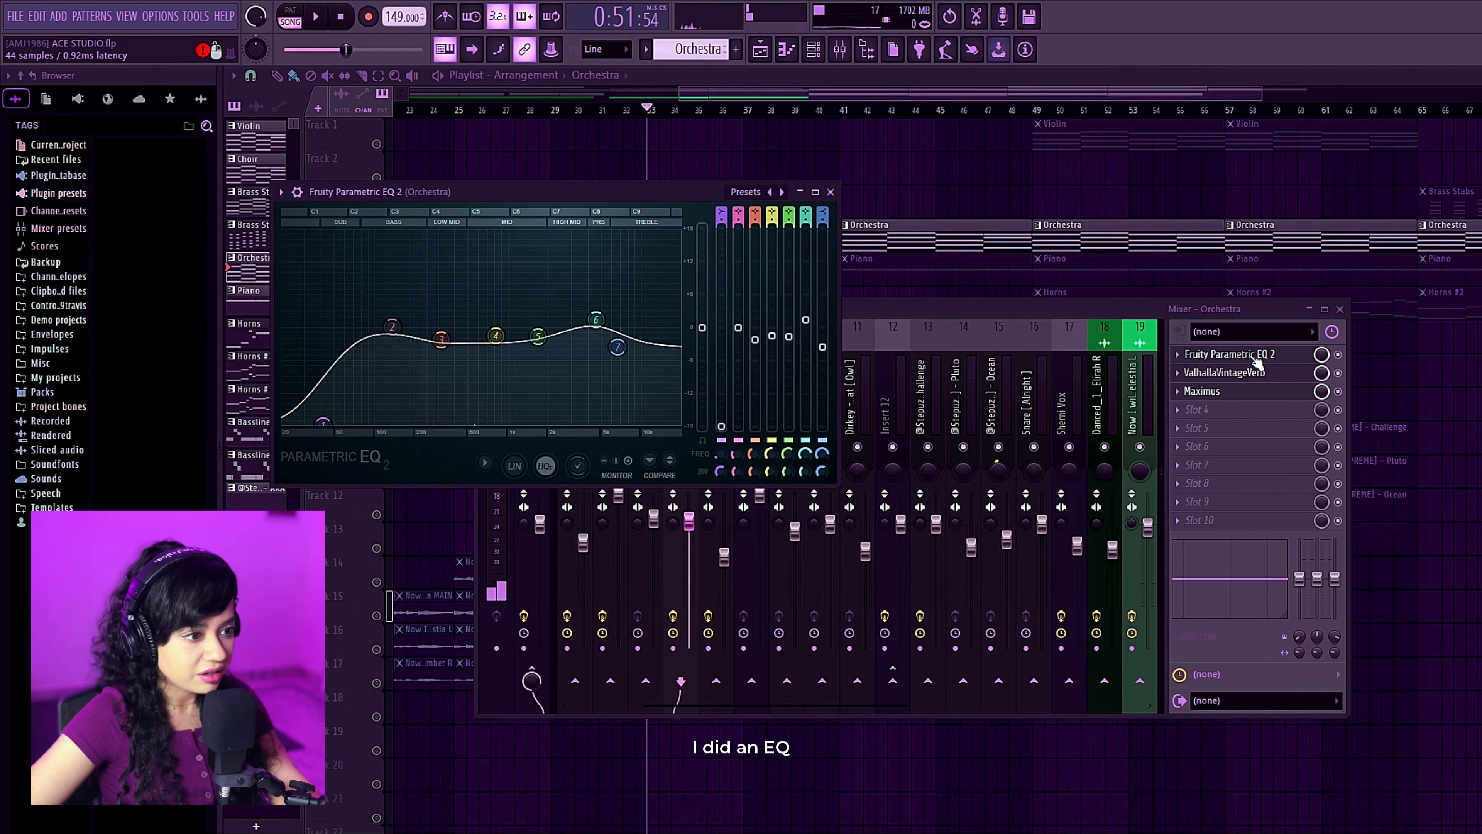
left_click(1261, 375)
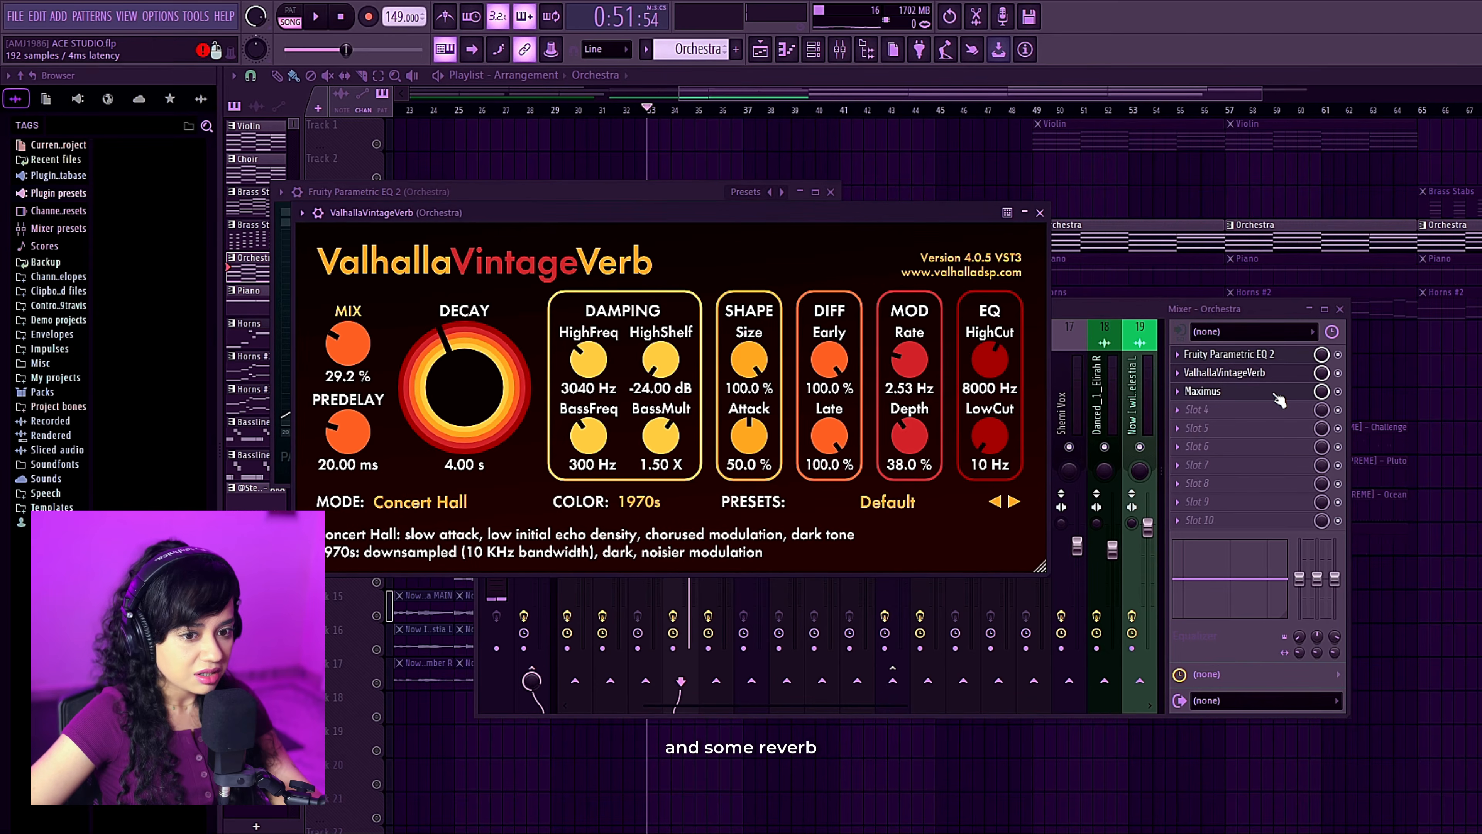
left_click(1255, 391)
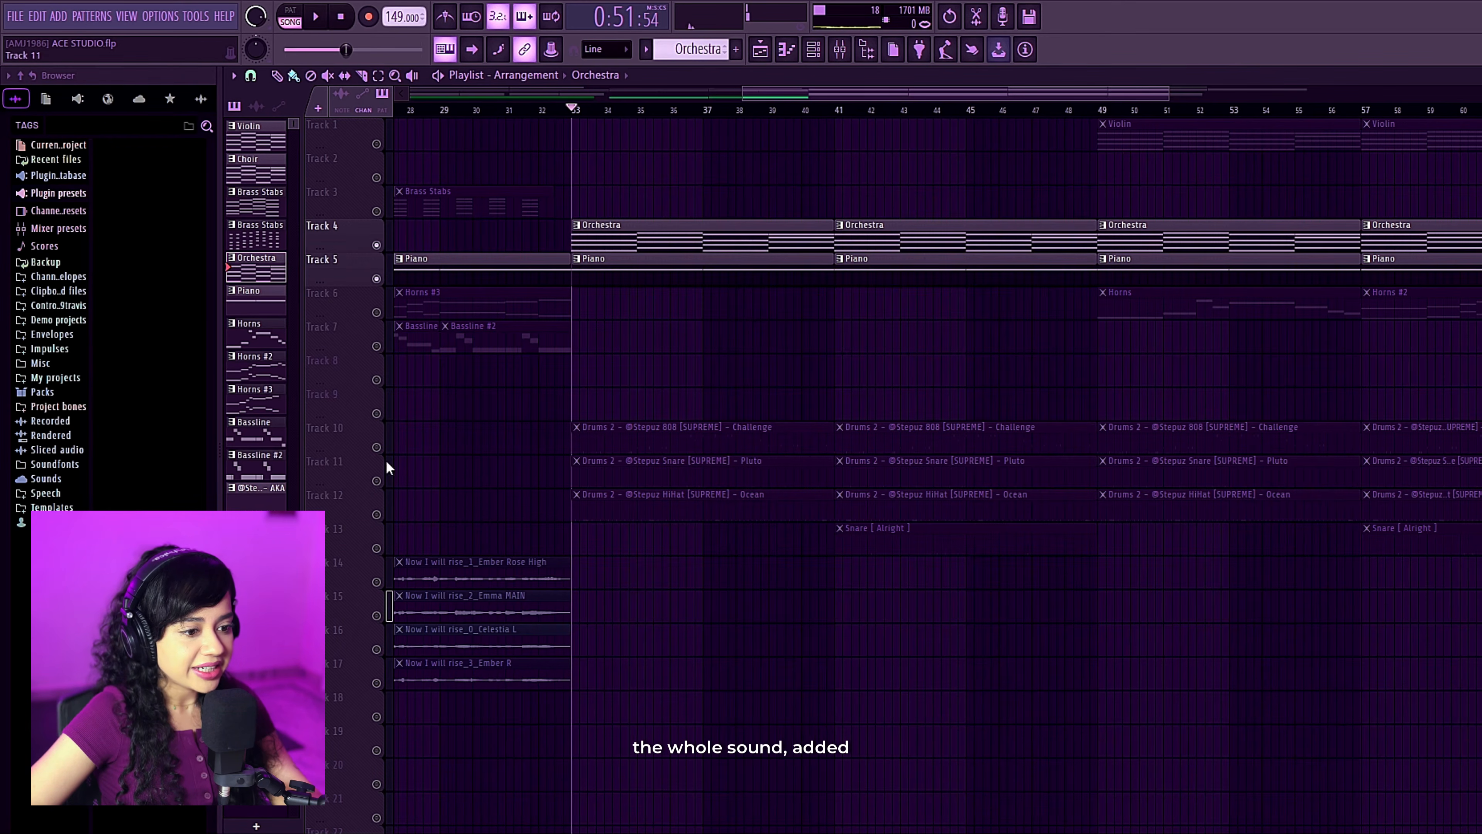
Unmute the Pluto snare, Ocean hi-hat and Challenge 808 tracks one by one, playing the beat drop with each addition.
left_click(380, 486)
scroll(776, 549, "up", 2)
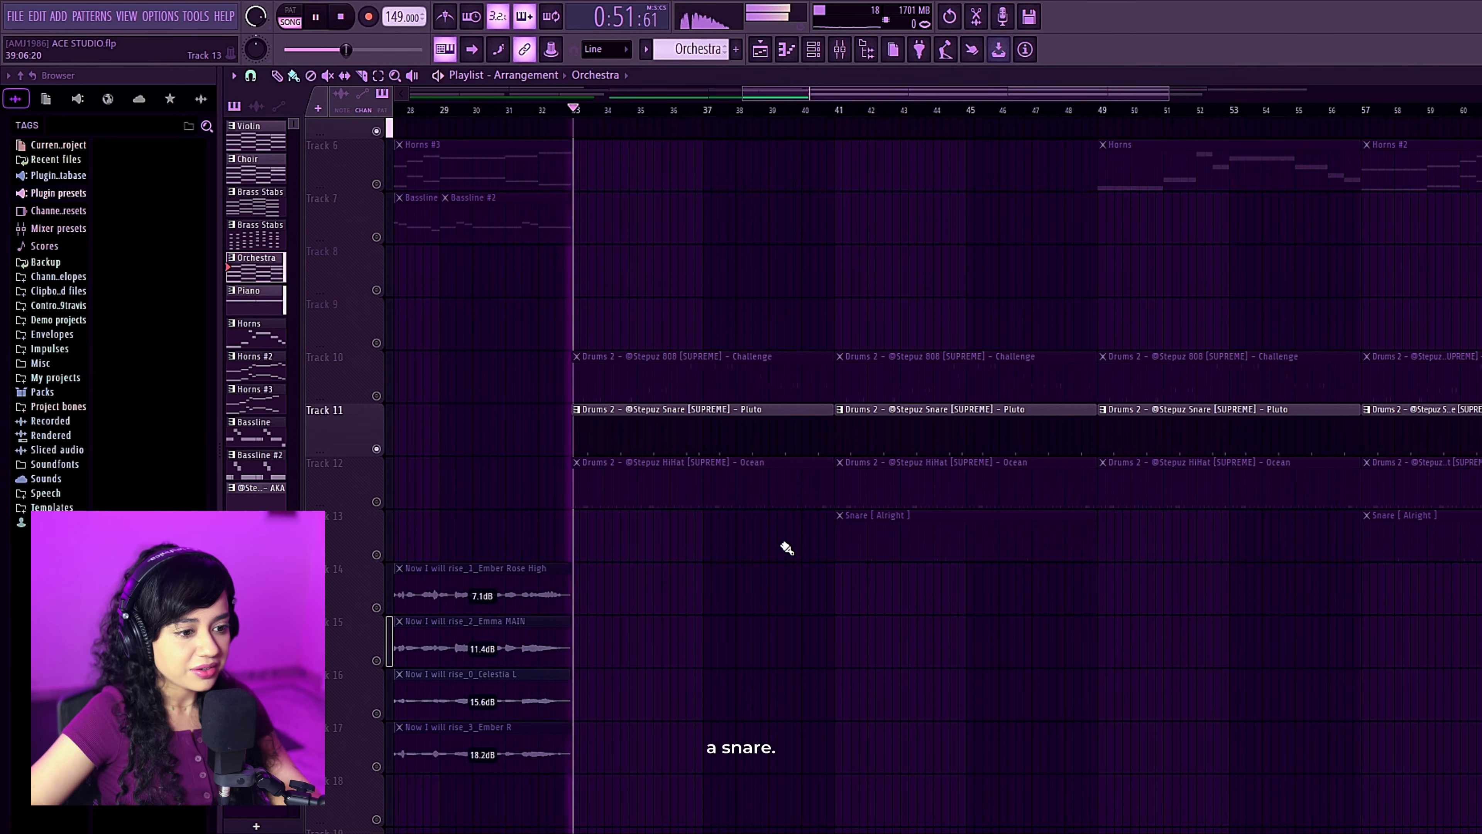
scroll(765, 566, "up", 1)
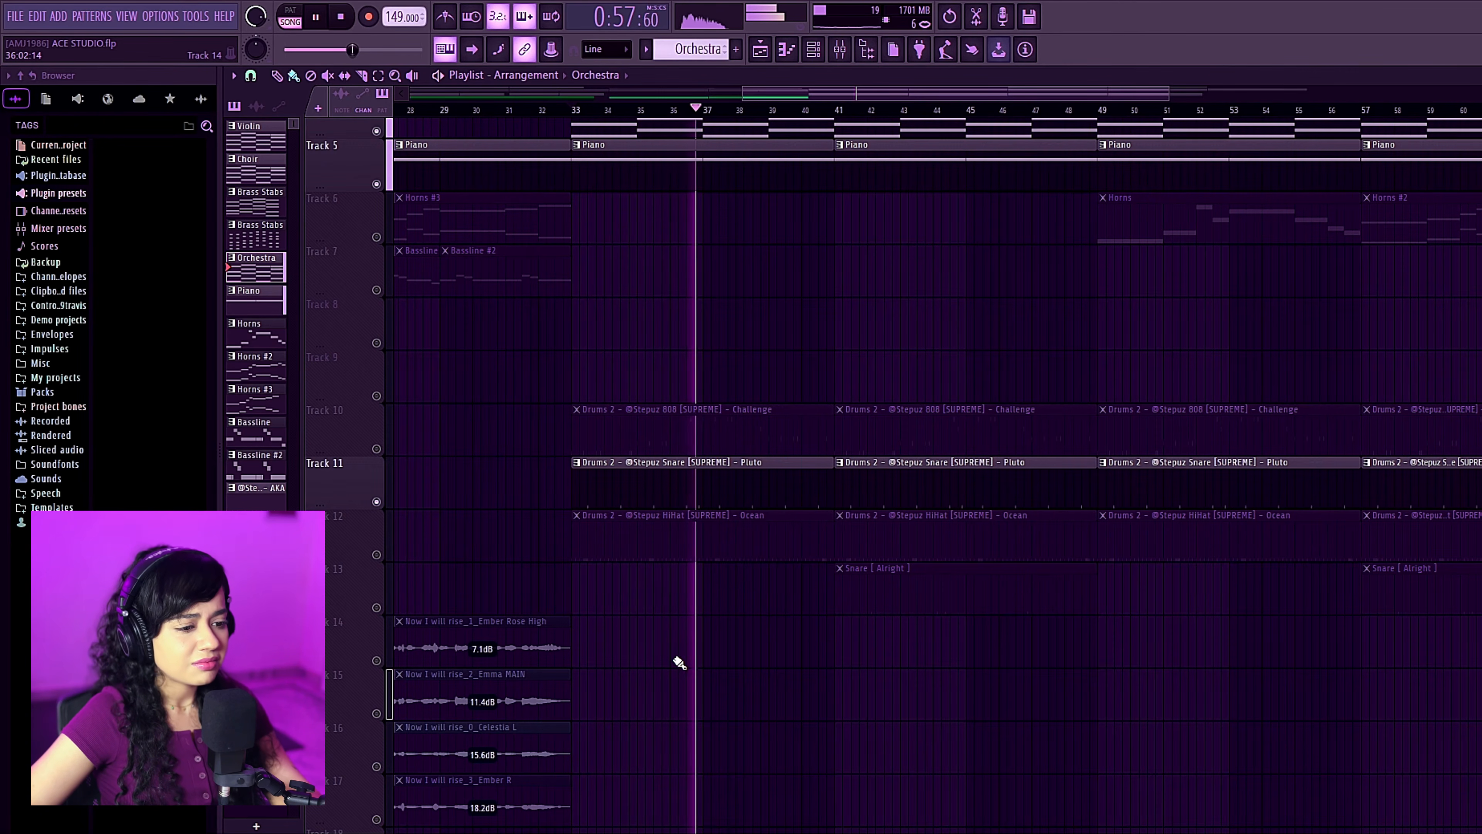
key("space")
left_click(377, 556)
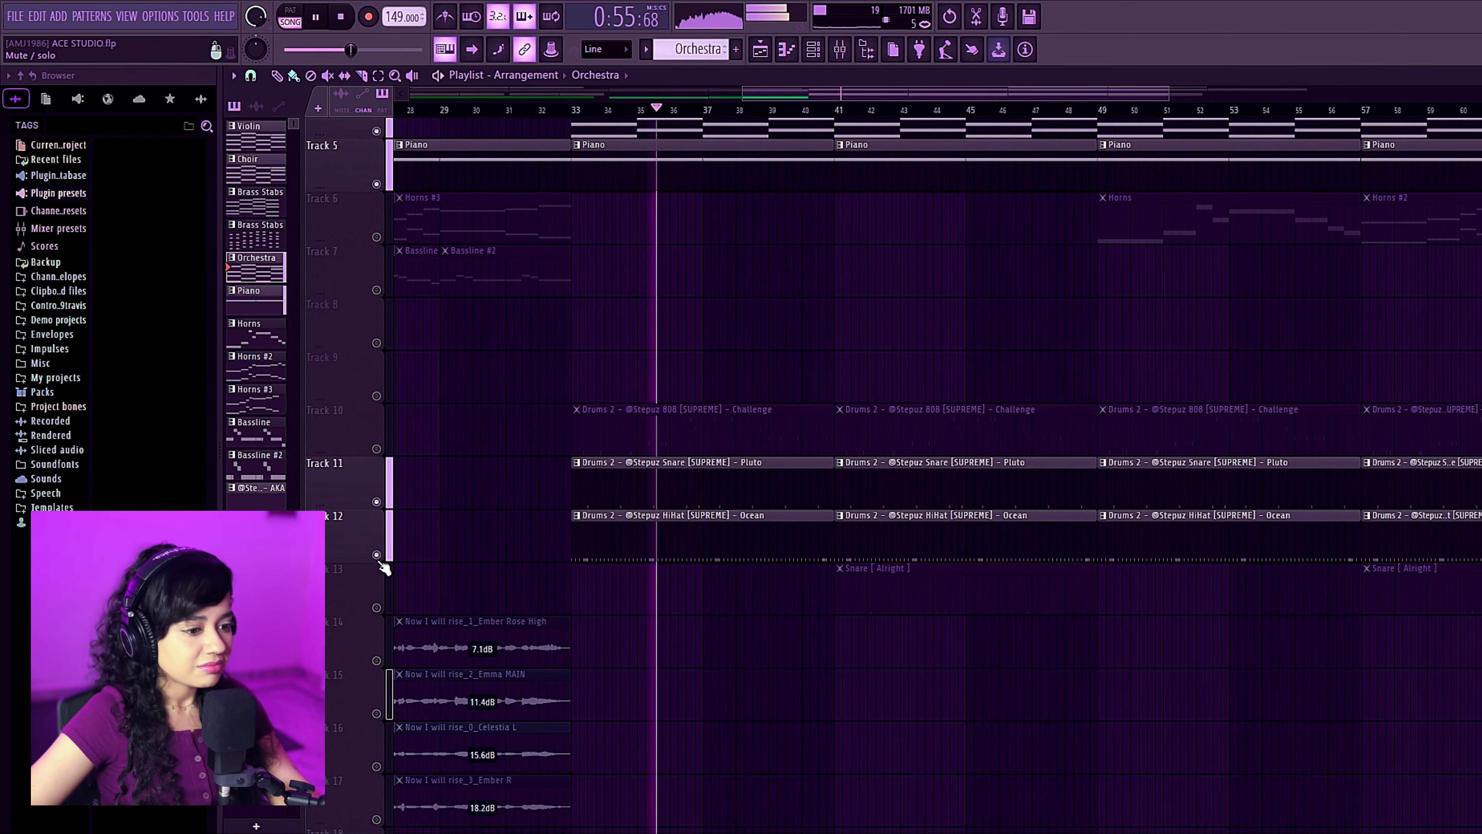
key("space")
left_click(376, 449)
key("space")
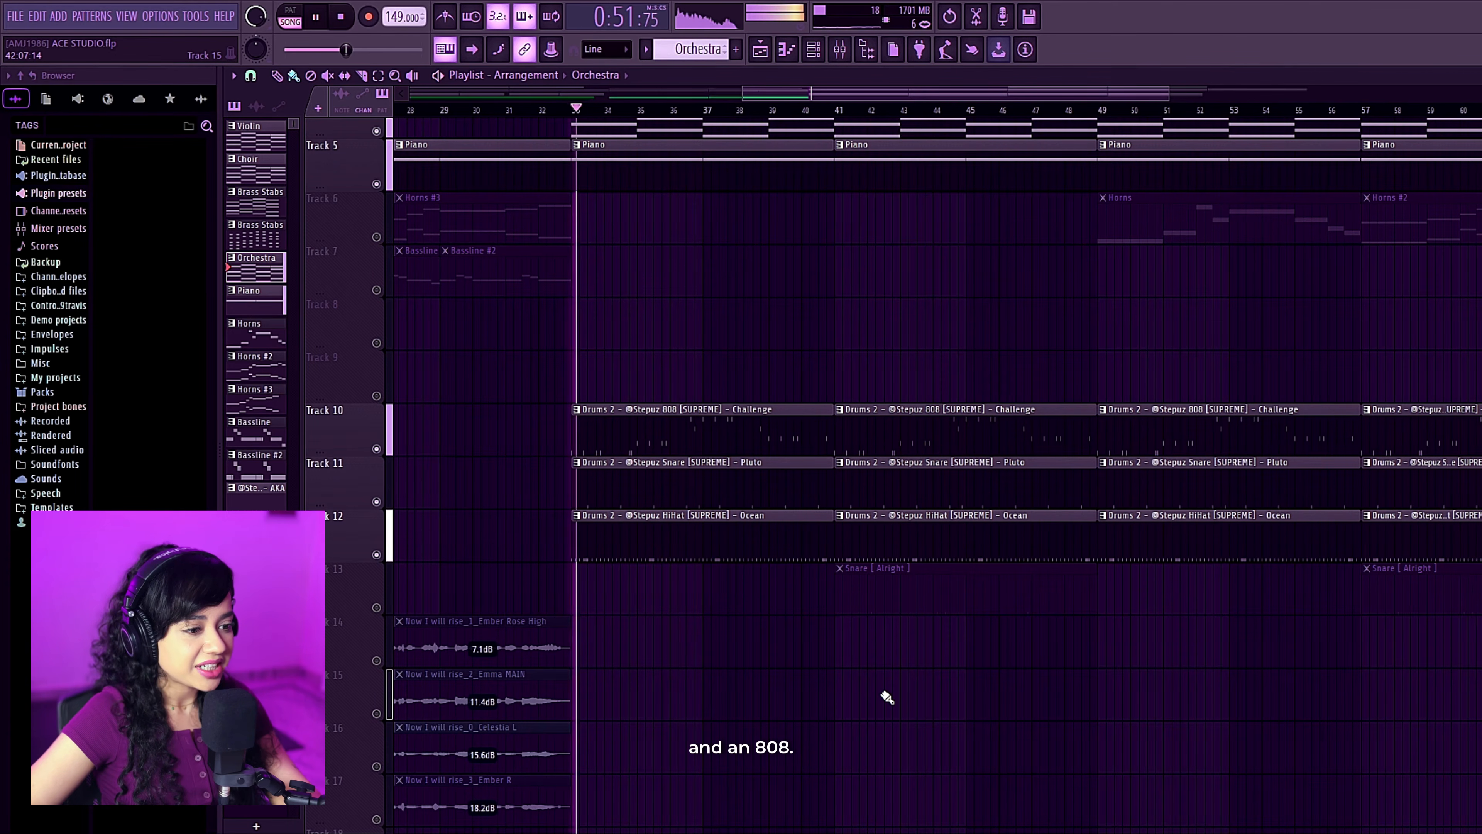
Select the Drums 2 808 Challenge pattern and inspect the 808 channel in the channel rack during playback.
left_click(709, 441)
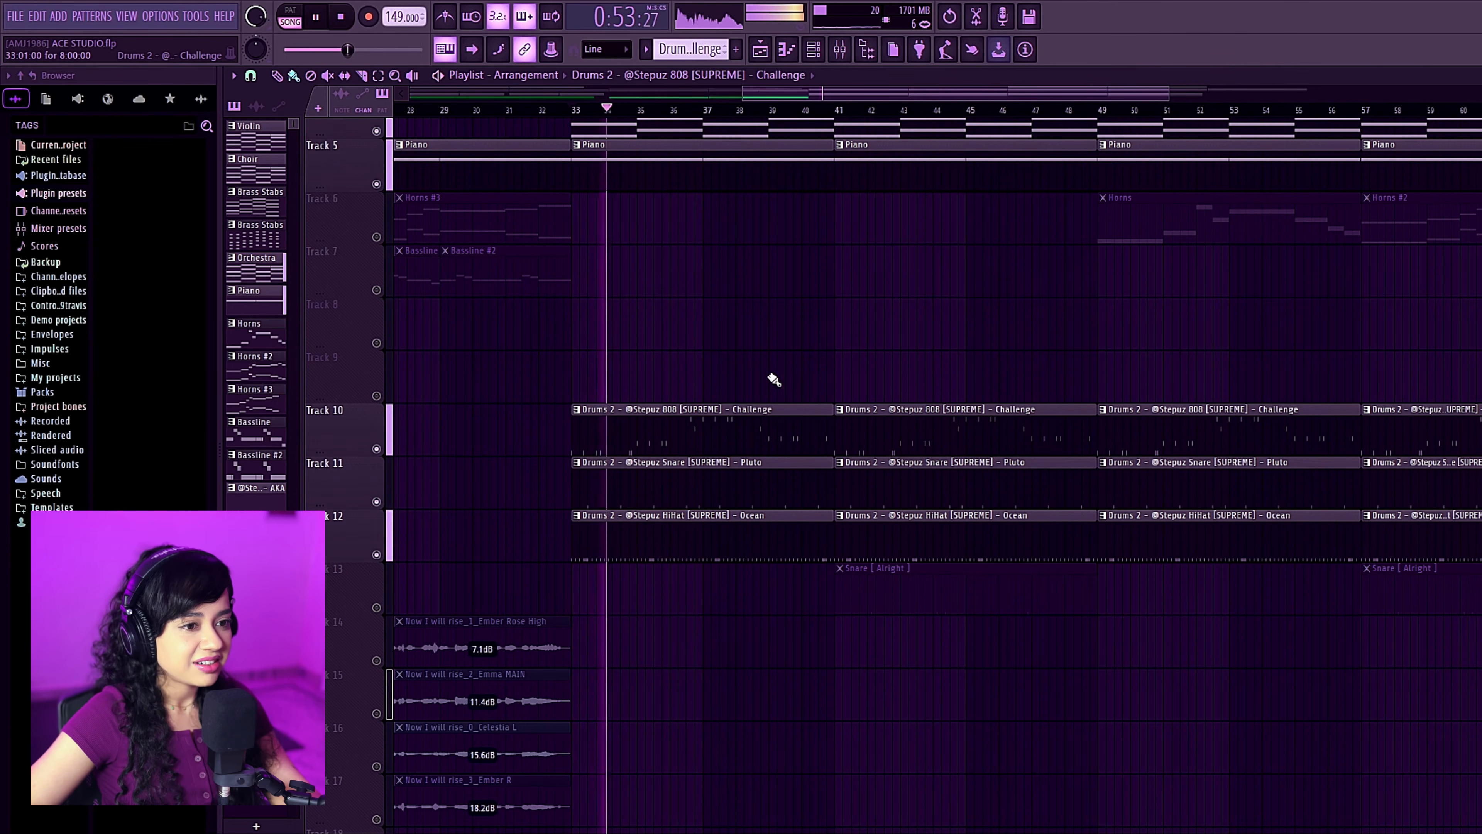
left_click(813, 50)
scroll(845, 634, "down", 3)
scroll(850, 633, "up", 6)
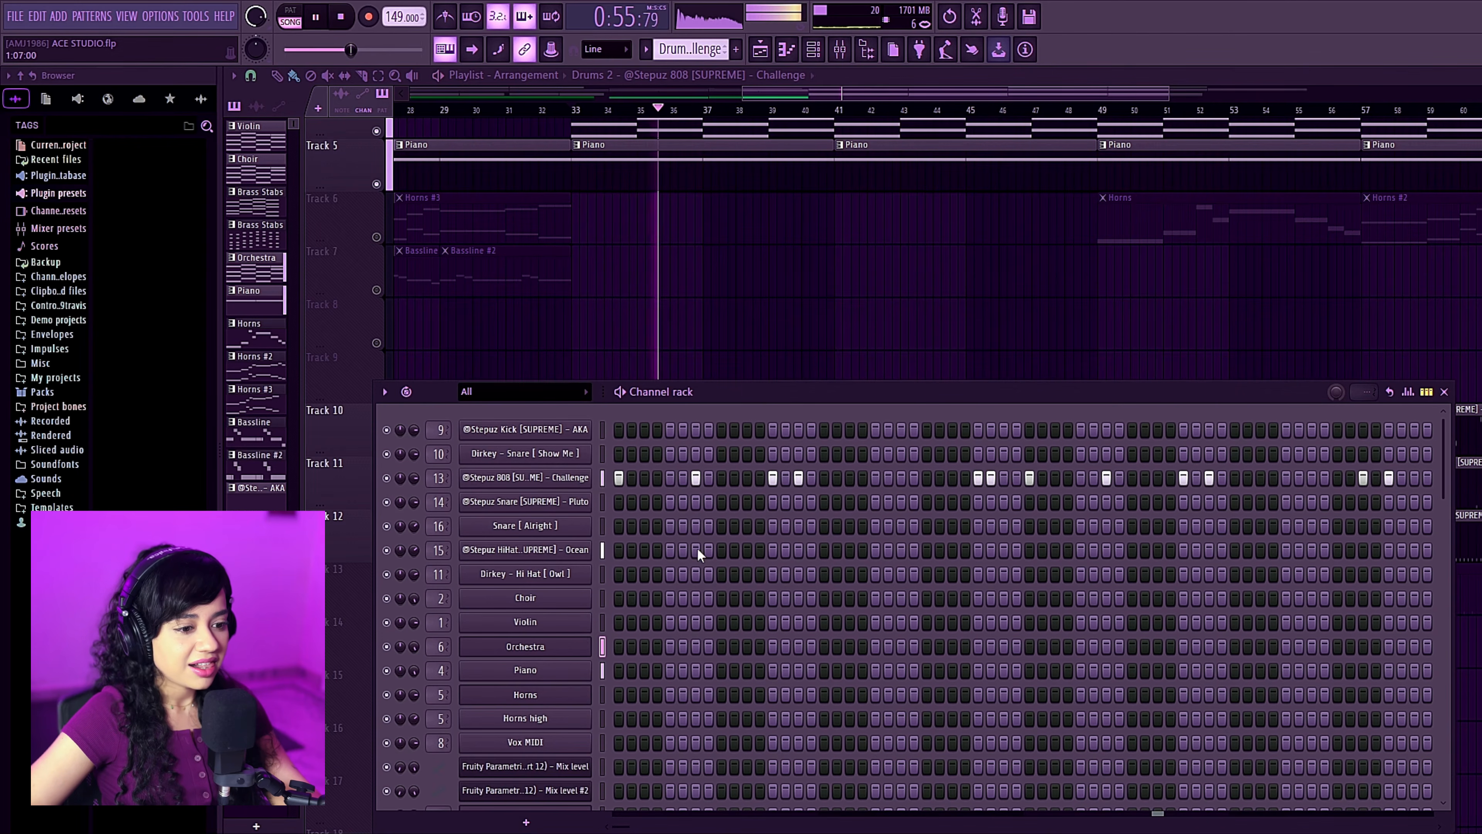
right_click(568, 486)
left_click(635, 483)
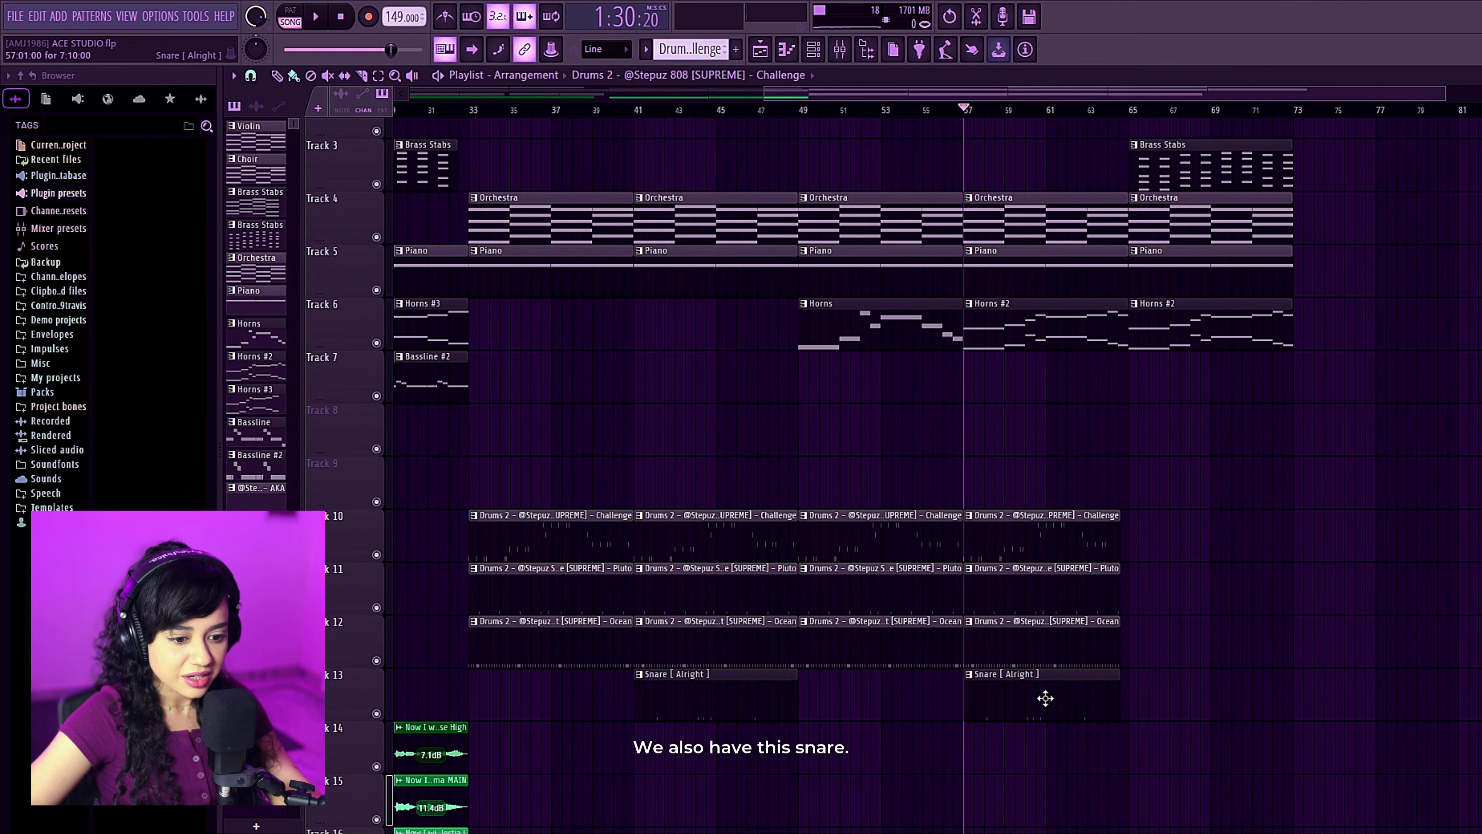
Play the full arrangement from bar 57 to hear the Snare [ Alright ] pattern with the other tracks.
key("space")
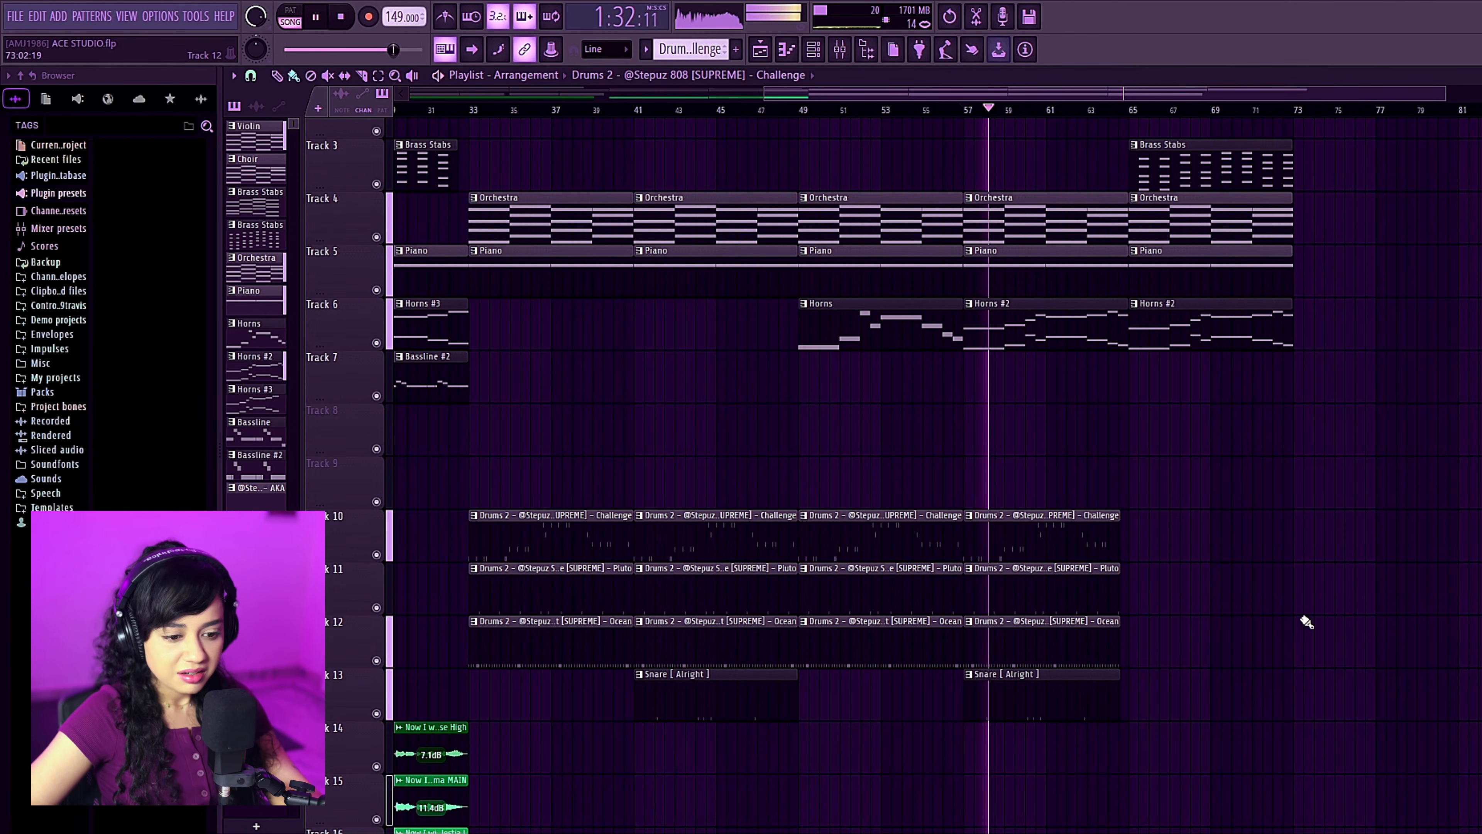
scroll(1219, 456, "down", 2)
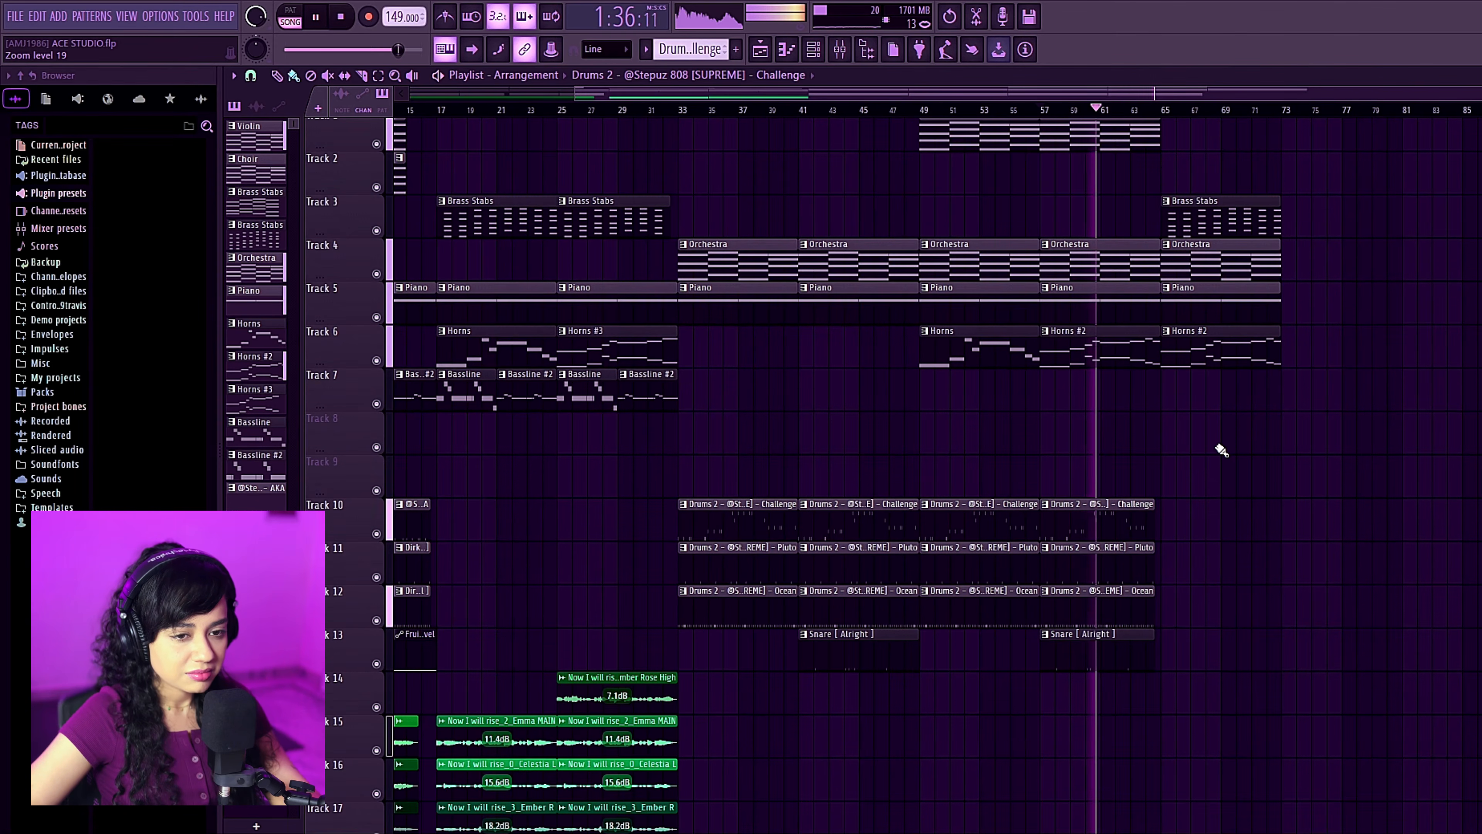
scroll(1221, 449, "down", 3)
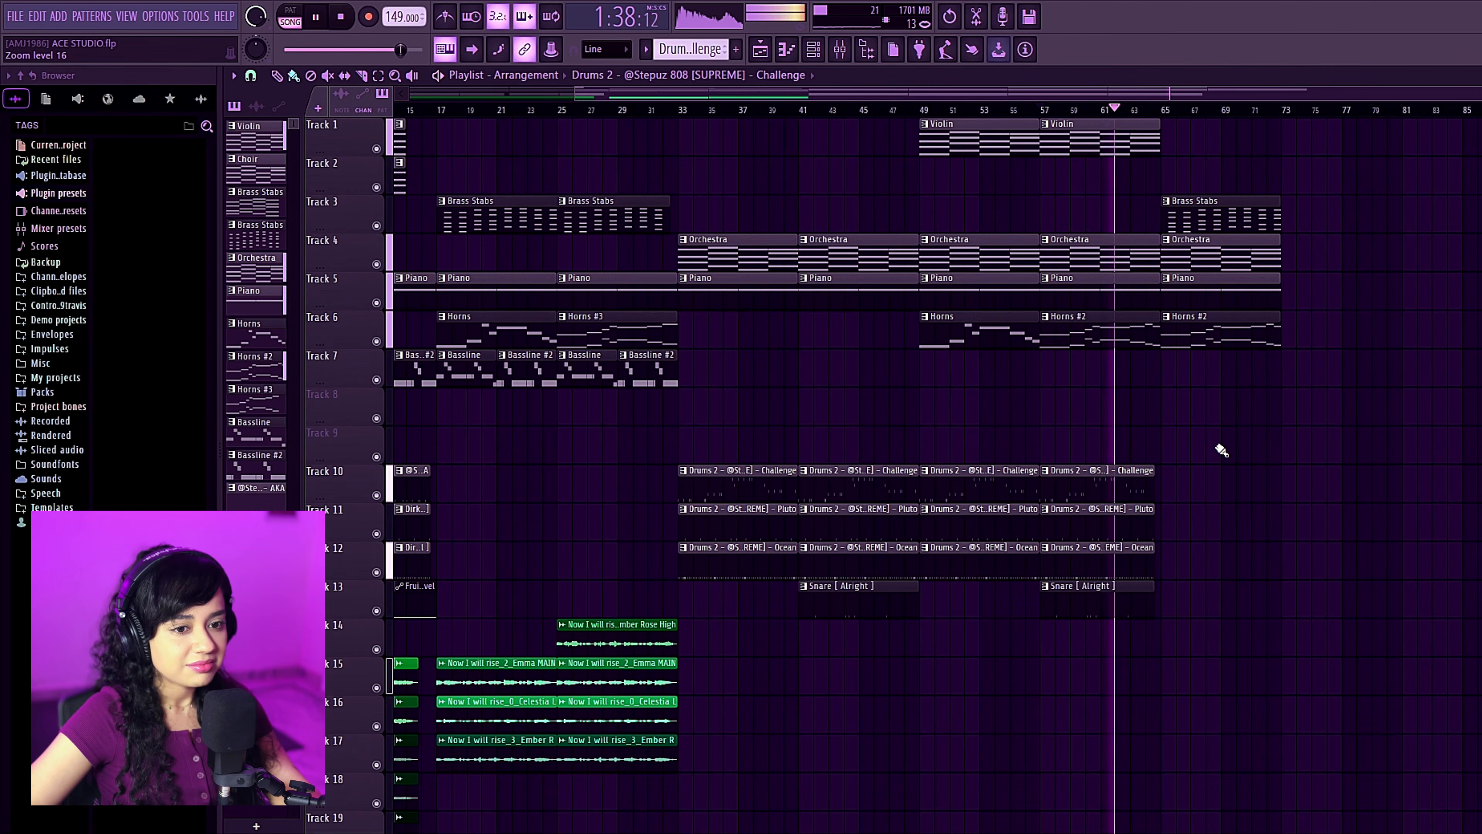